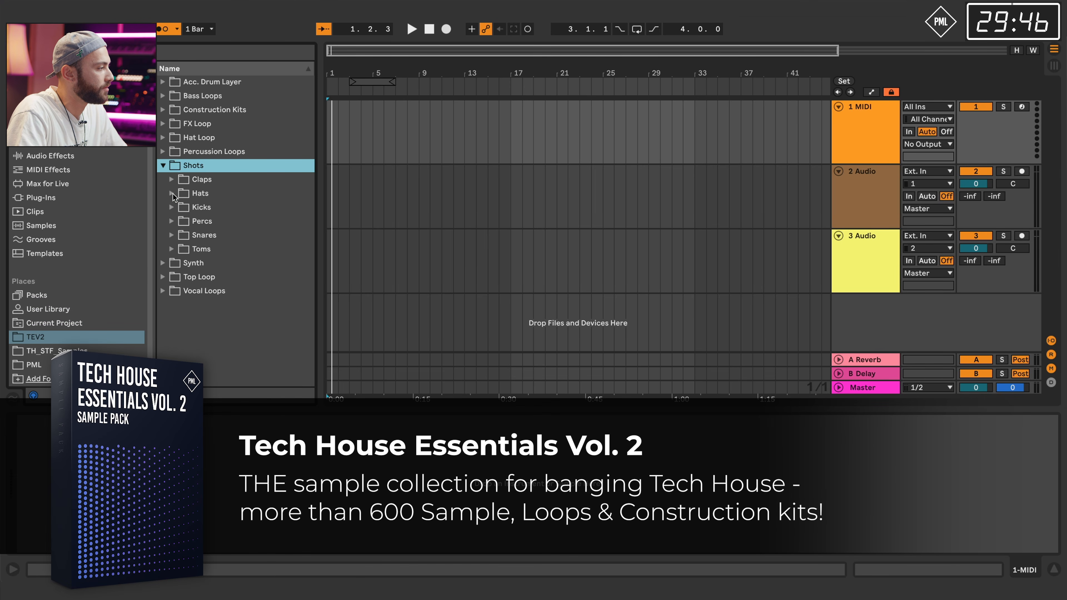
Audition the one-shots in the Kicks folder and load PML_TEV2_Kick_009.wav onto the first MIDI track.
click(171, 207)
key(Down)
key(Down)
key(Down)
key(Down)
key(Down)
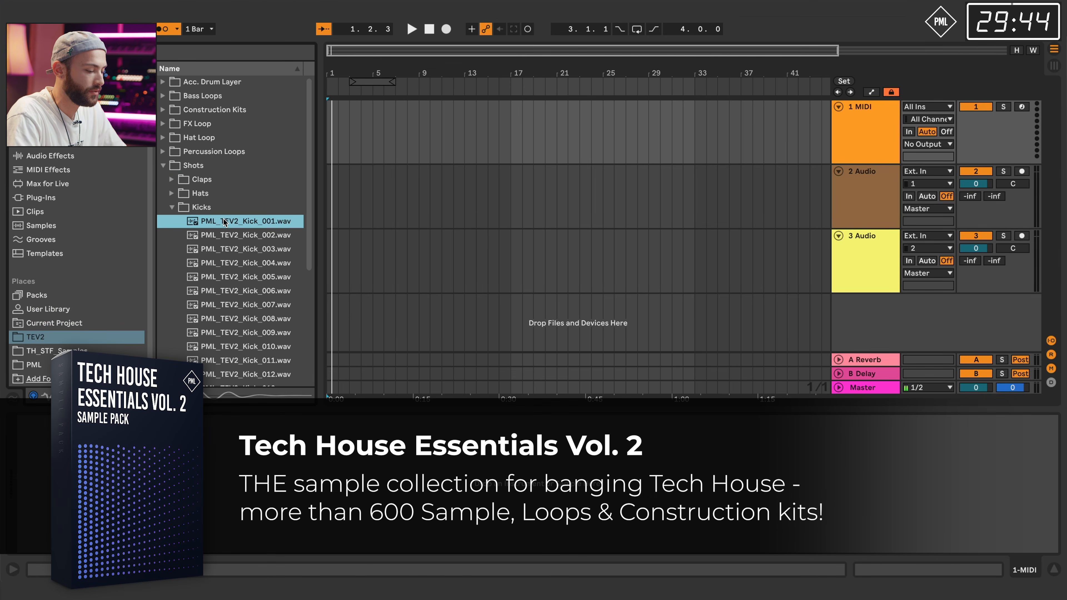
key(Down)
key(Down)
key(Down)
key(Down)
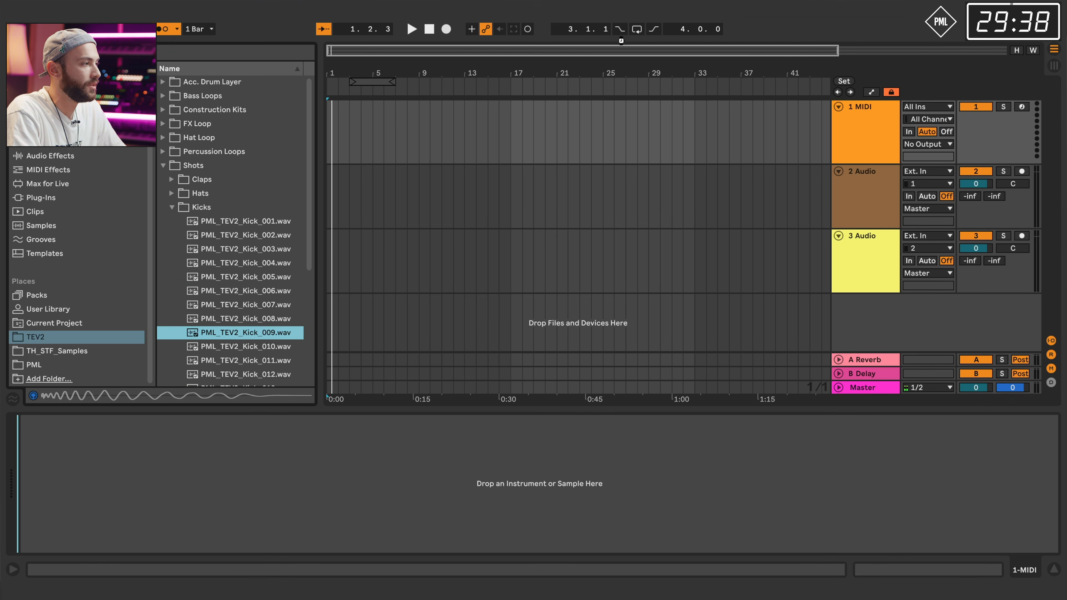
key(Return)
Lower the volume of all three tracks together to -9.1 dB.
drag(536, 72, 547, 122)
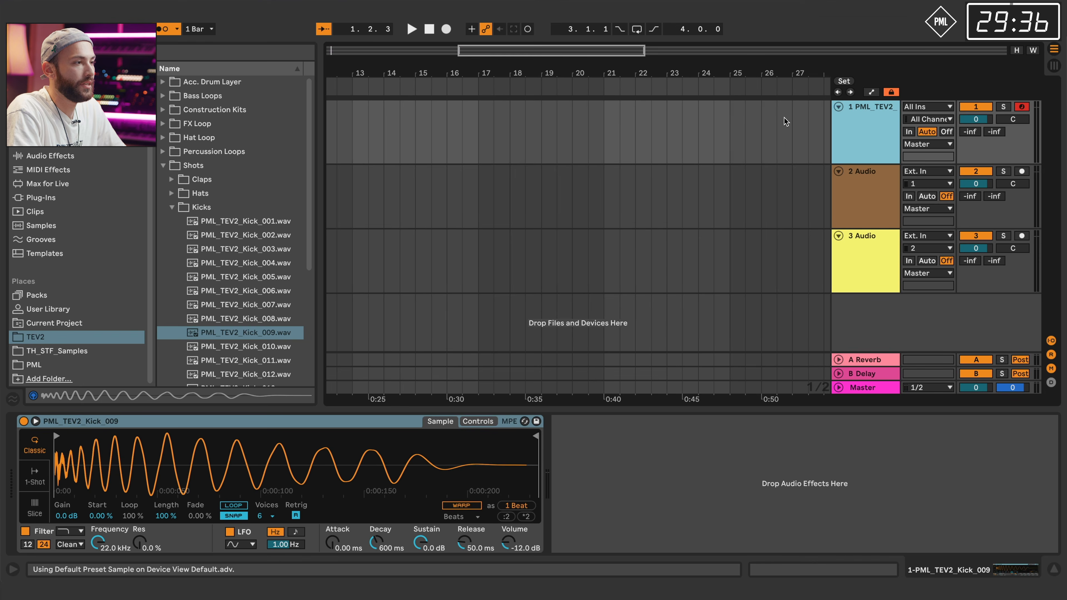
shift+click(852, 236)
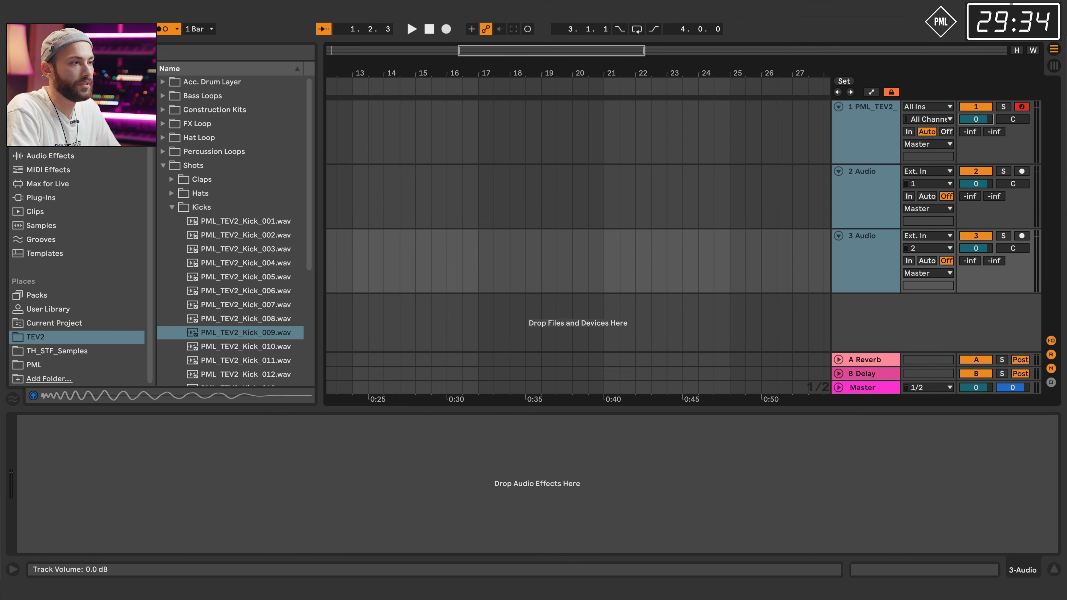
click(775, 136)
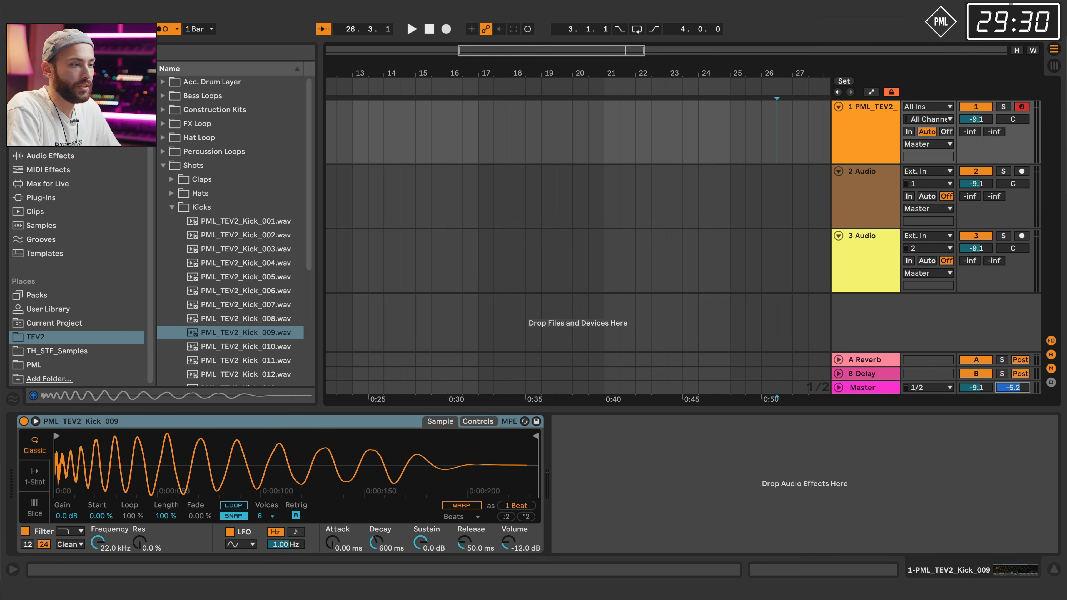
Insert an empty two-bar MIDI clip starting at bar 17 on the kick track.
click(611, 140)
drag(477, 130, 550, 132)
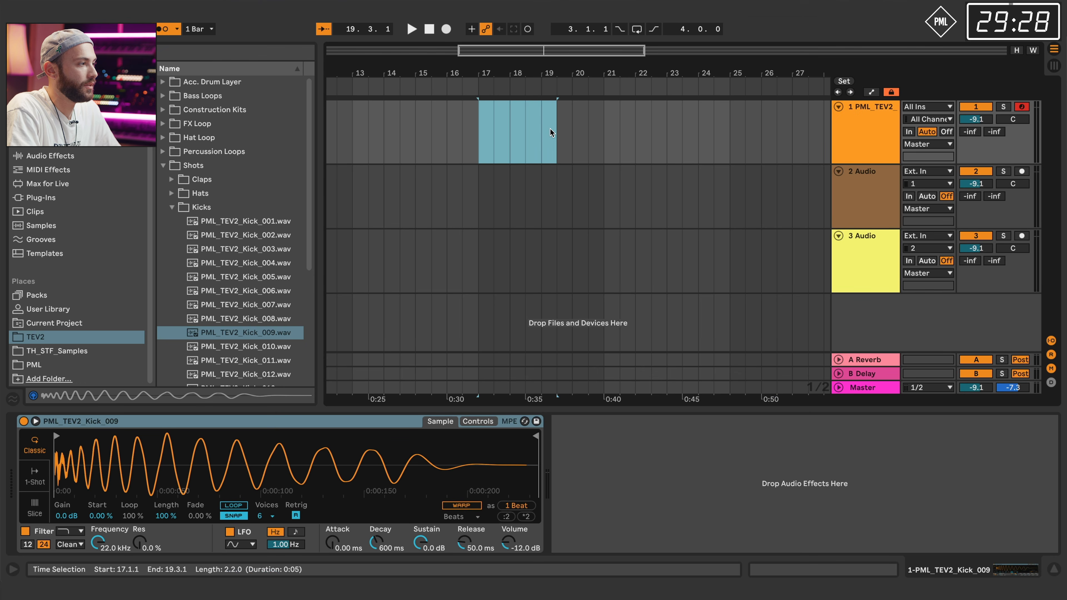
key(super+shift+m)
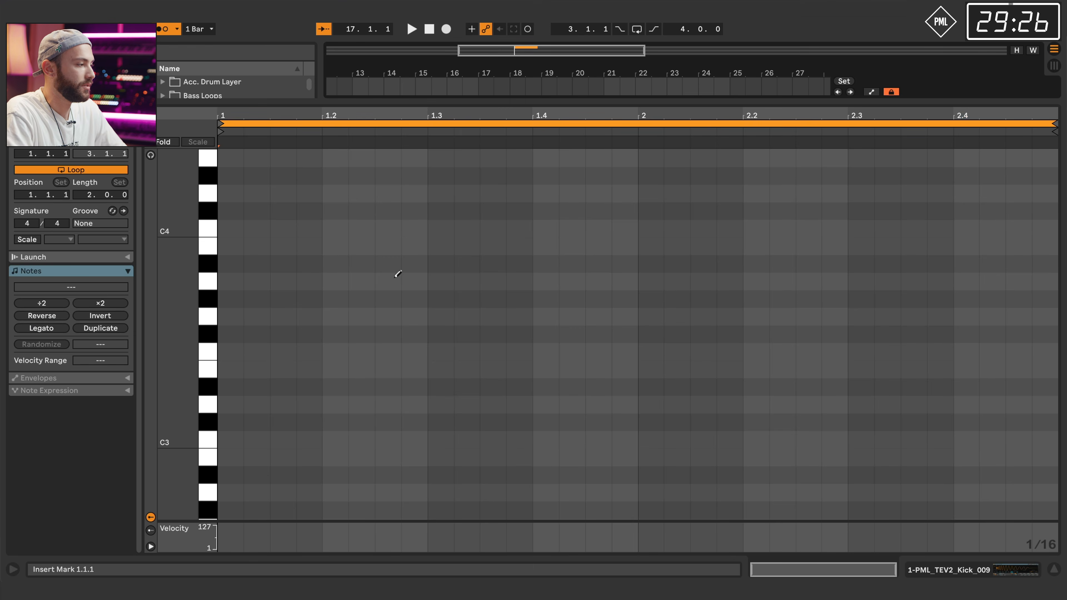
Set the note grid to 1/4 and draw a C3 kick note on every beat of the two-bar clip.
right_click(402, 210)
click(407, 261)
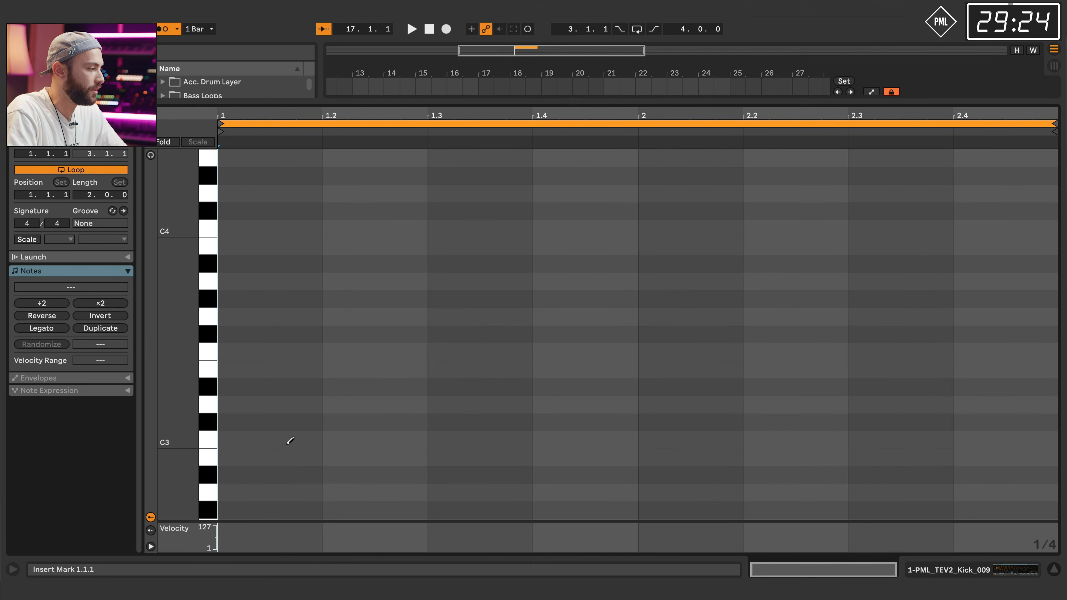
click(288, 442)
mouse_move(293, 436)
mouse_down()
mouse_move(293, 401)
mouse_move(292, 433)
mouse_move(357, 370)
mouse_move(869, 397)
mouse_up()
drag(950, 400, 991, 398)
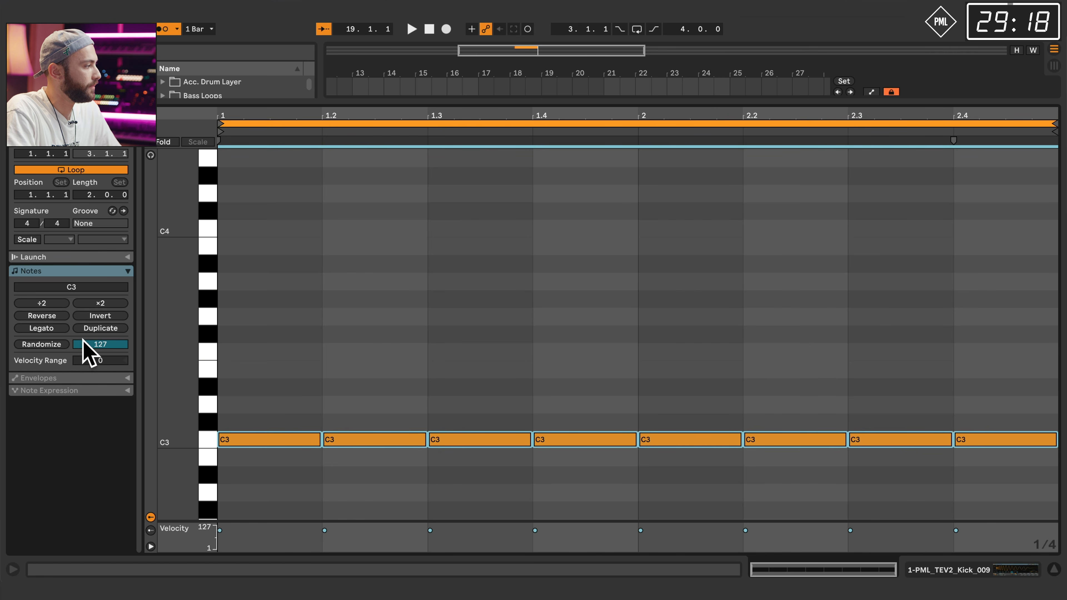
Duplicate the kick notes and extend the clip to bar 21, making it four bars long.
click(108, 329)
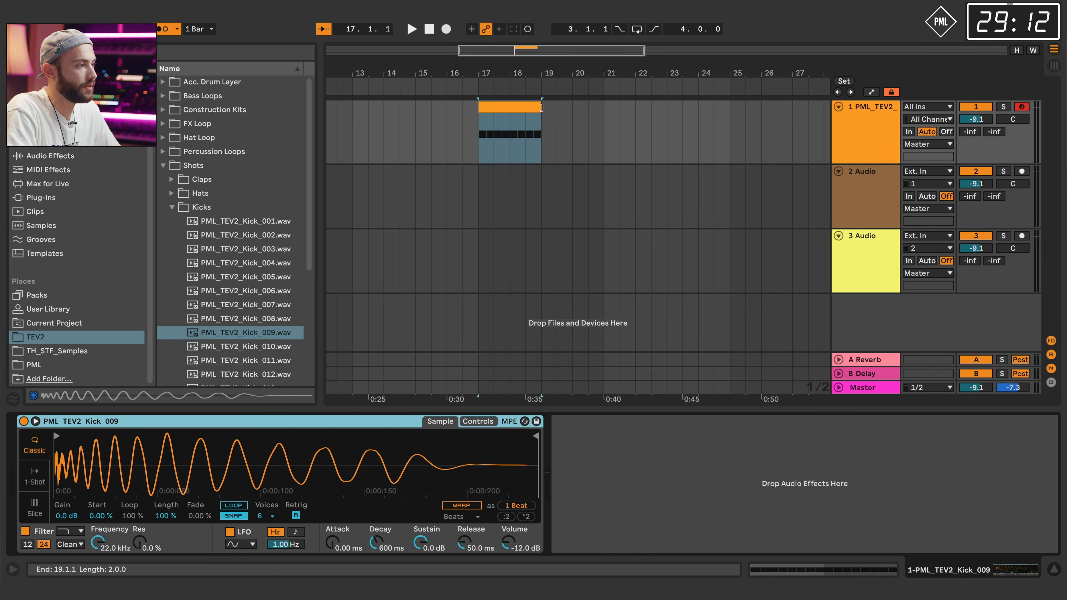
drag(539, 106, 596, 116)
Play back the kick pattern with the metronome switched off and set the kick track's volume to -8.5 dB.
key(space)
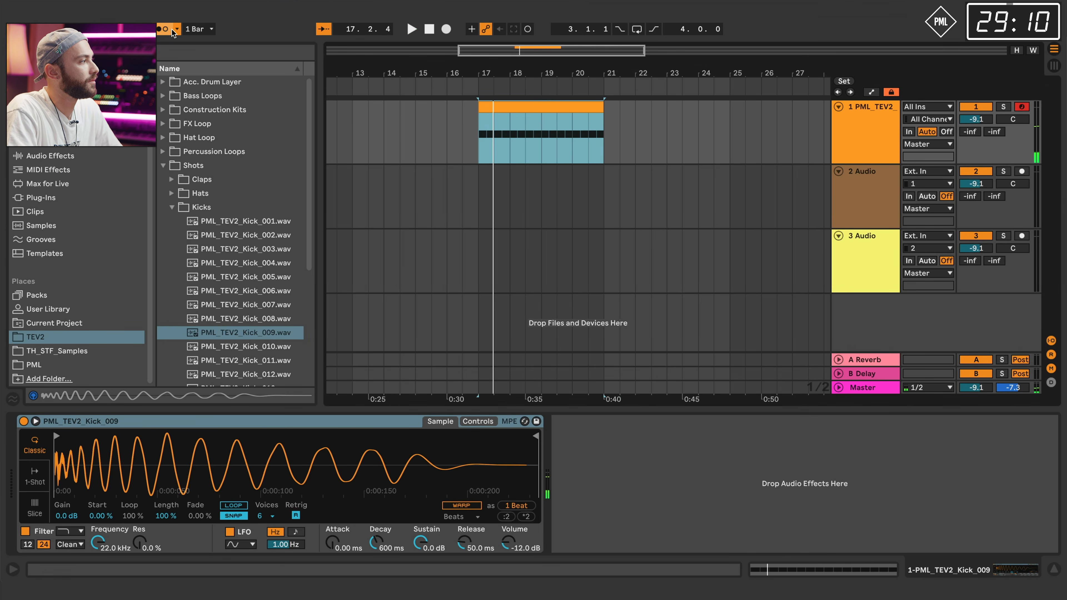
click(172, 32)
key(space)
drag(591, 72, 479, 69)
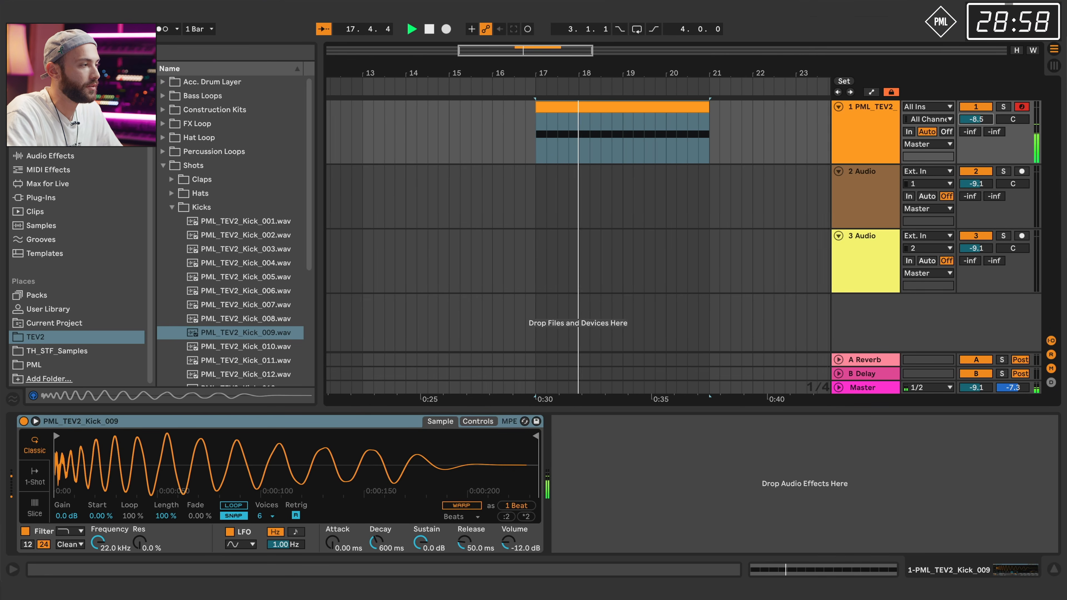
Insert a new MIDI track below the kick track and unfold it.
right_click(878, 149)
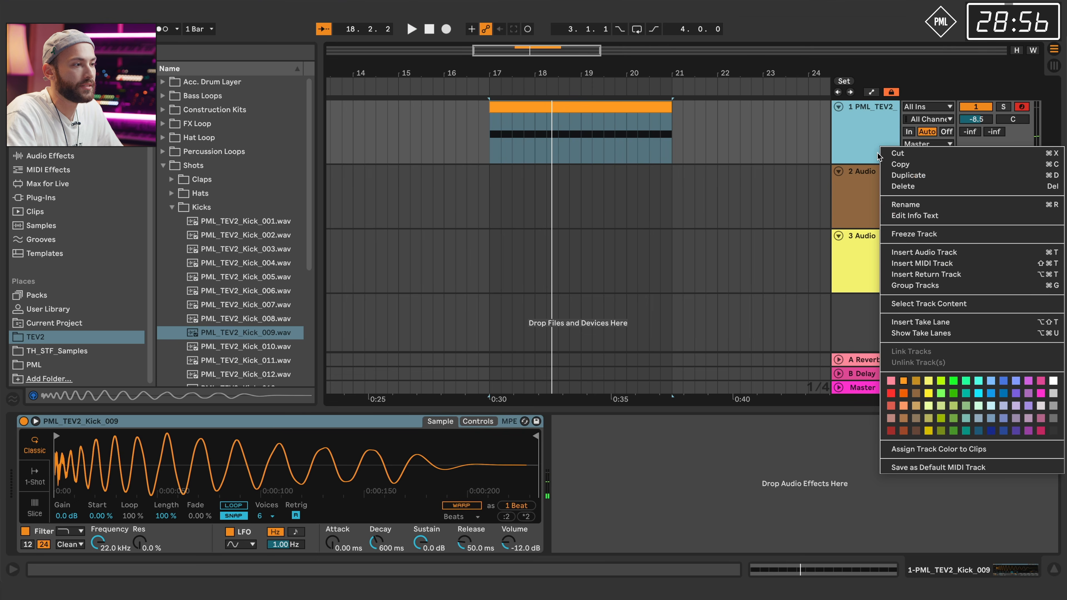
click(897, 264)
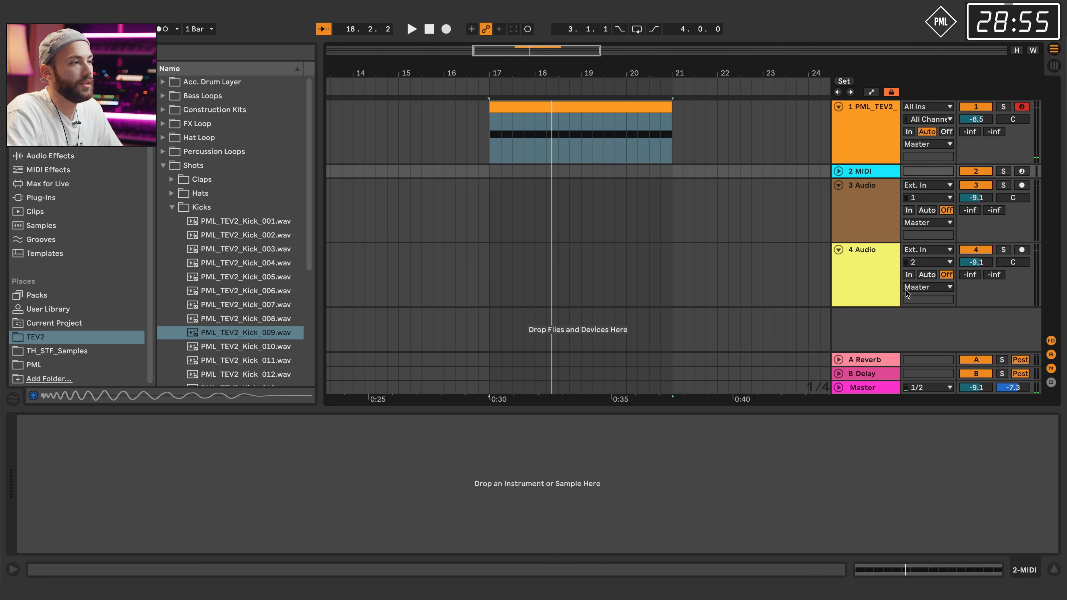
click(838, 171)
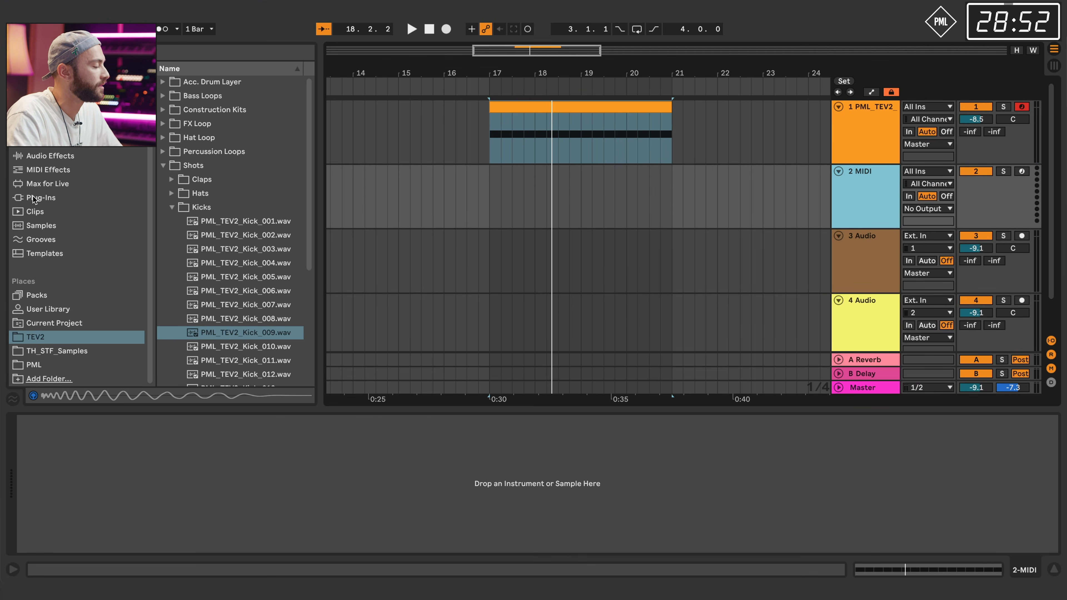
Load the Operator instrument onto the new MIDI track and set its oscillator wave to Saw D.
scroll(307, 139, down, 2)
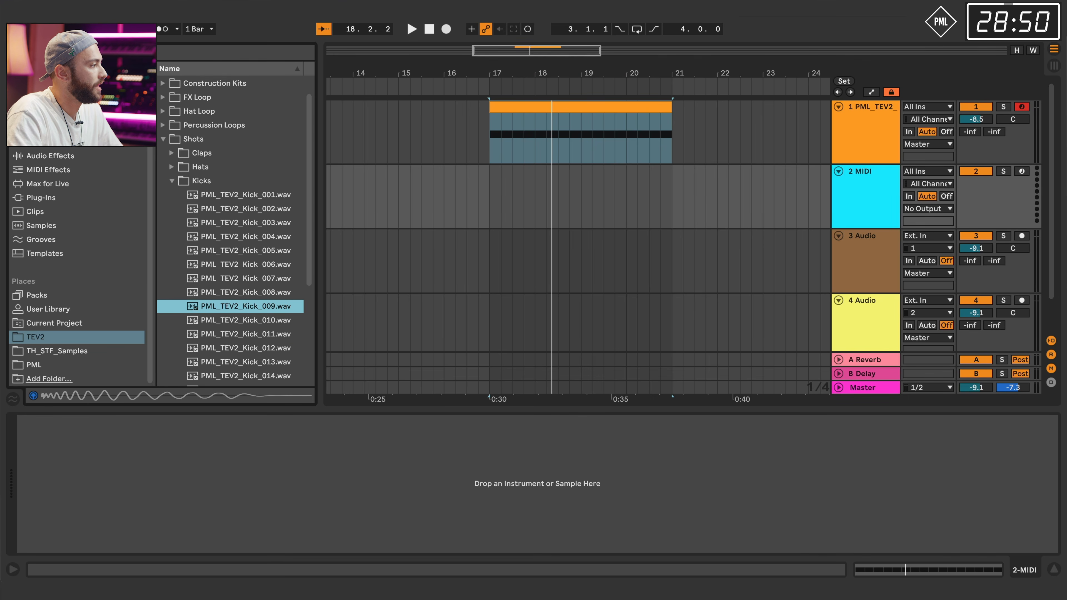
click(43, 142)
click(200, 193)
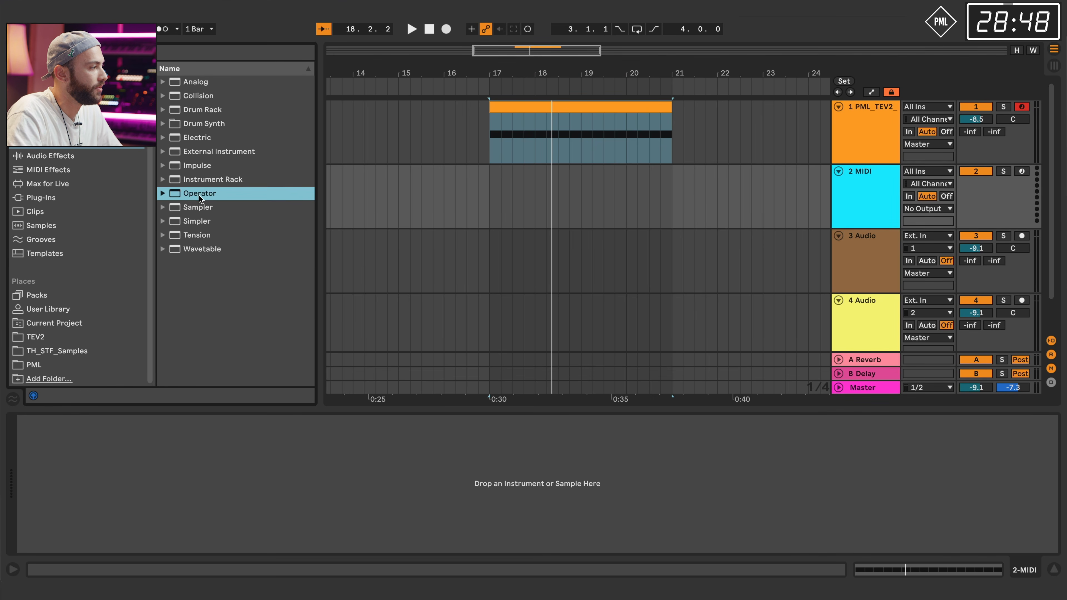
double_click(203, 194)
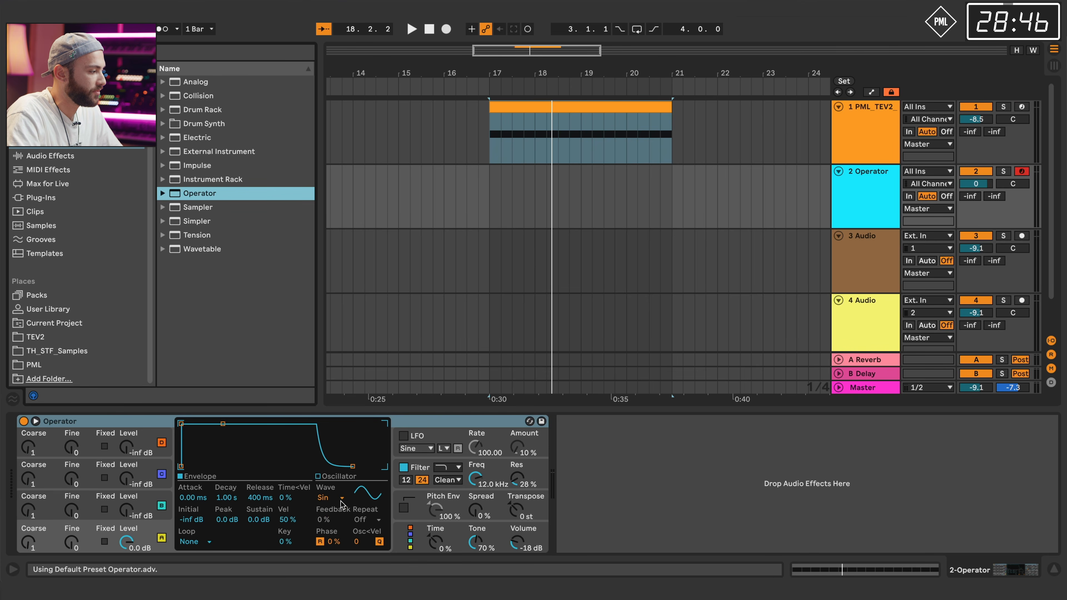
click(340, 498)
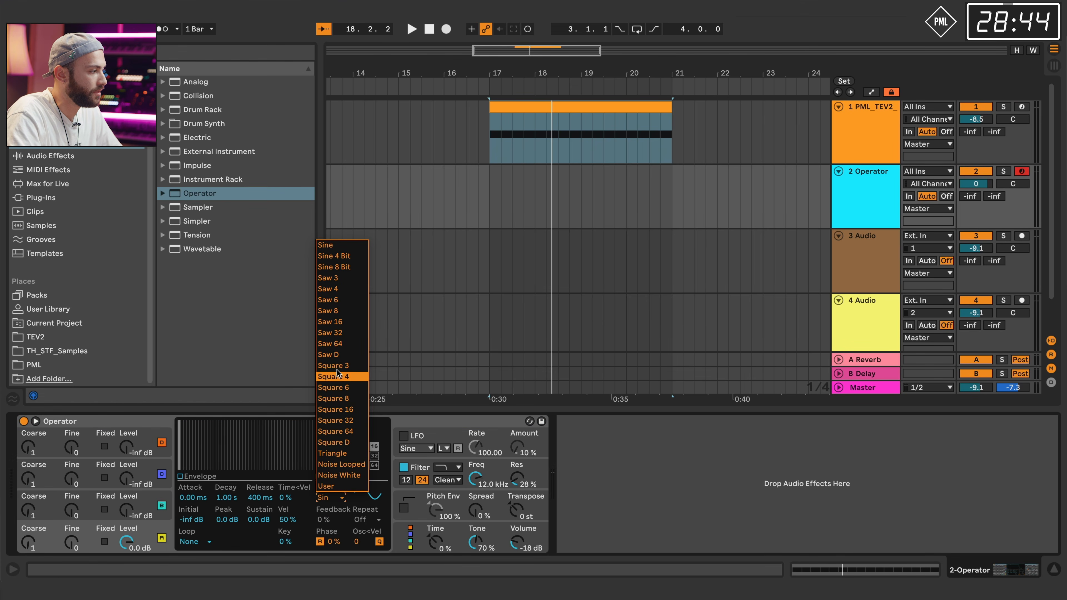
click(336, 355)
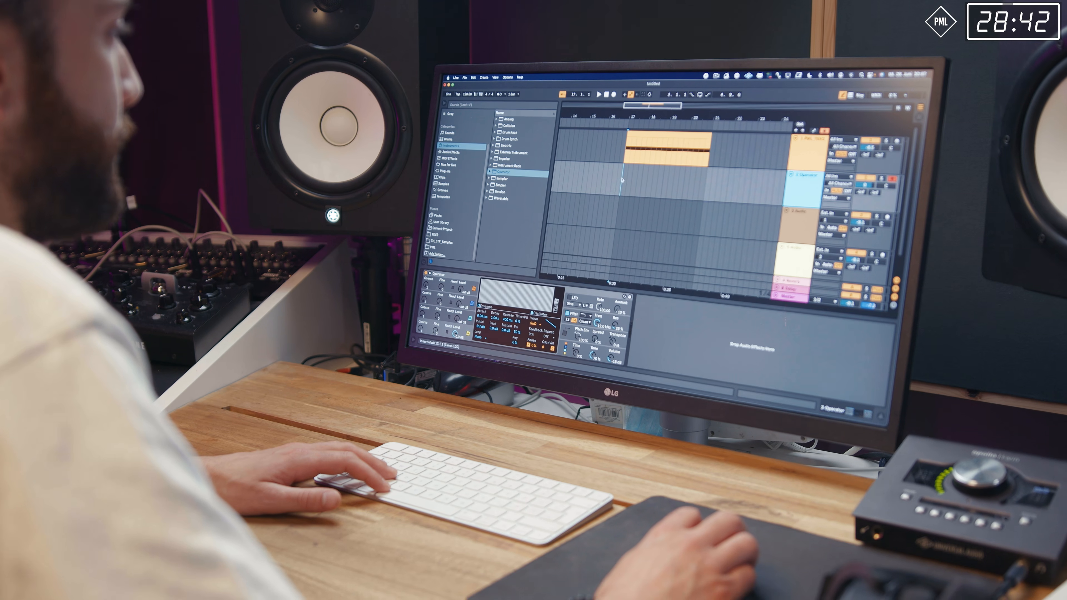
Insert an empty two-bar MIDI clip starting at bar 17 on the Operator track.
drag(546, 194, 490, 193)
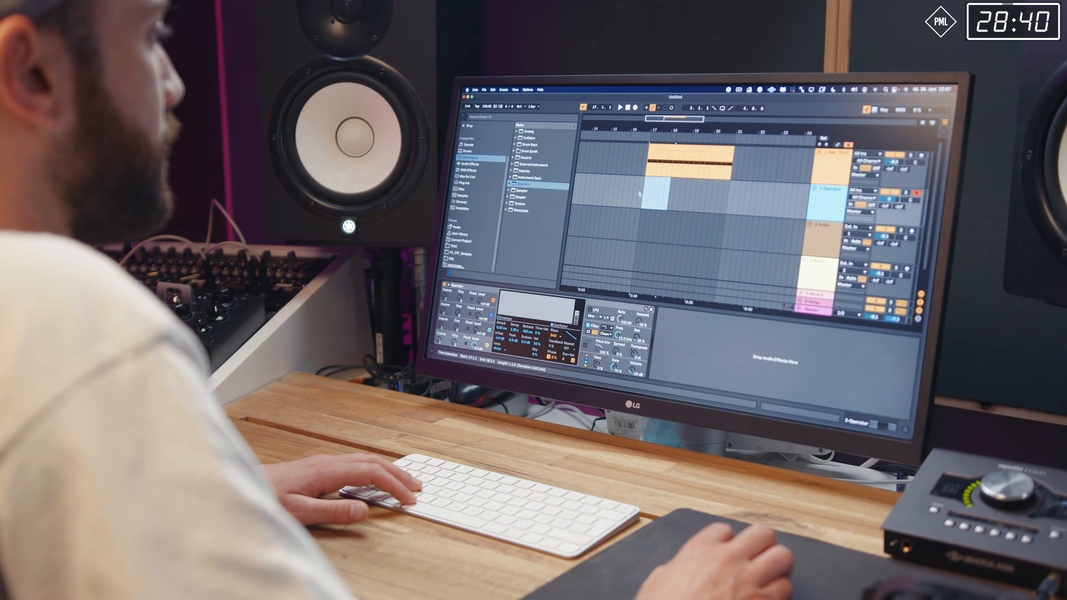
drag(641, 195, 687, 200)
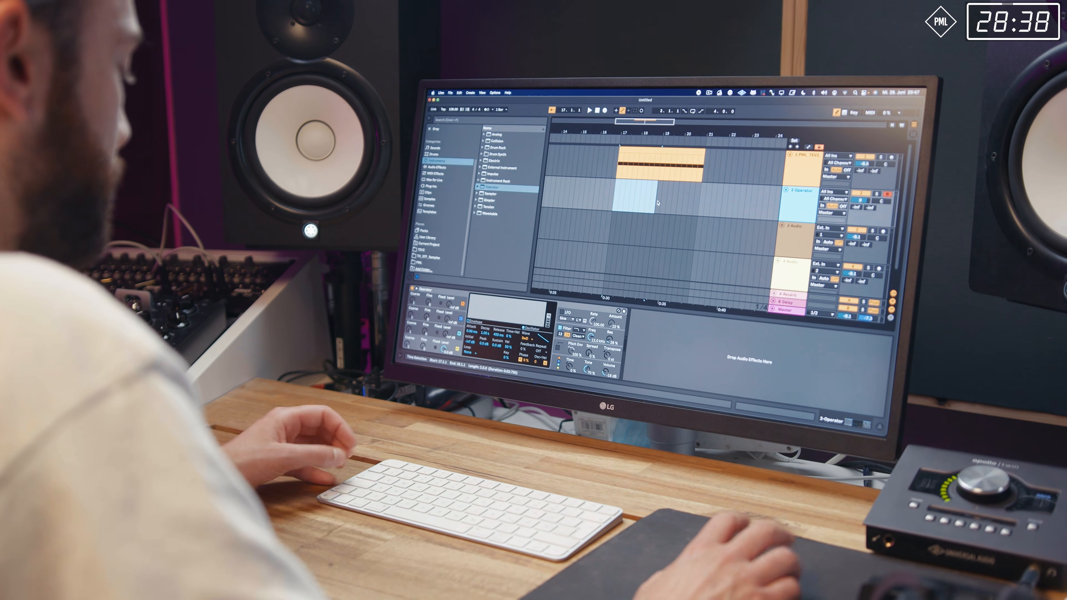
key(super+shift+m)
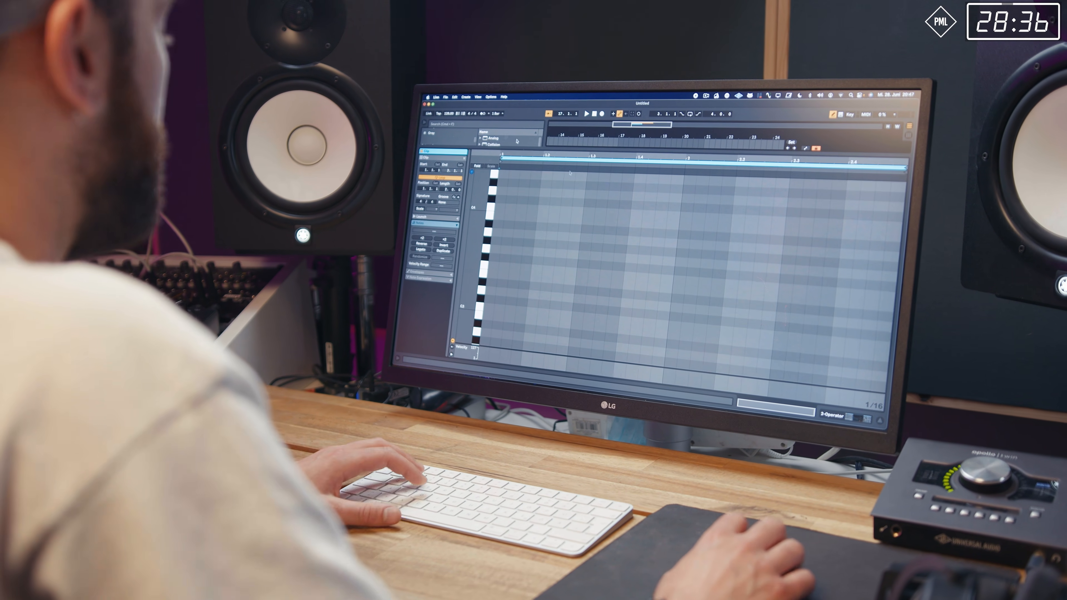
Place a 1/16 G0 note at the start of the Operator clip, removing the trial notes in higher octaves.
scroll(575, 290, up, 1)
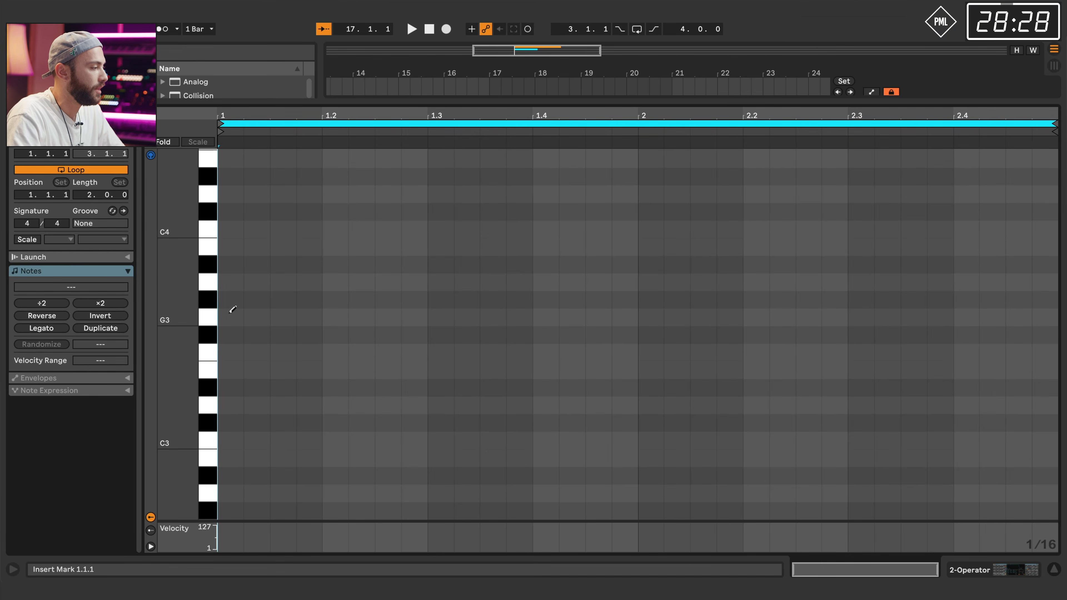
click(232, 311)
click(230, 312)
scroll(259, 348, down, 5)
scroll(248, 353, down, 2)
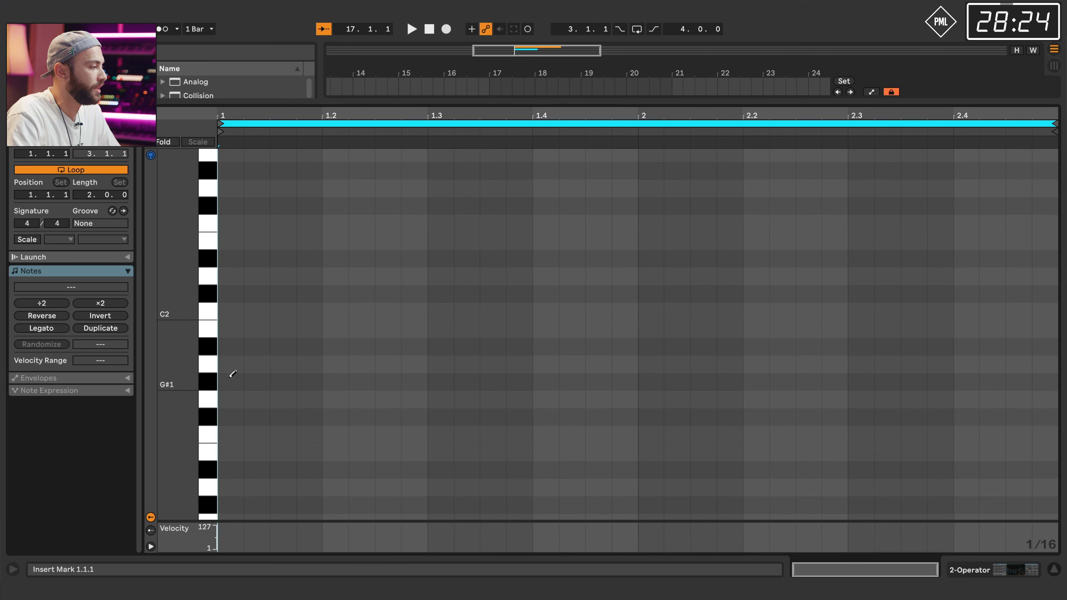
click(230, 398)
scroll(241, 374, down, 3)
scroll(239, 403, down, 4)
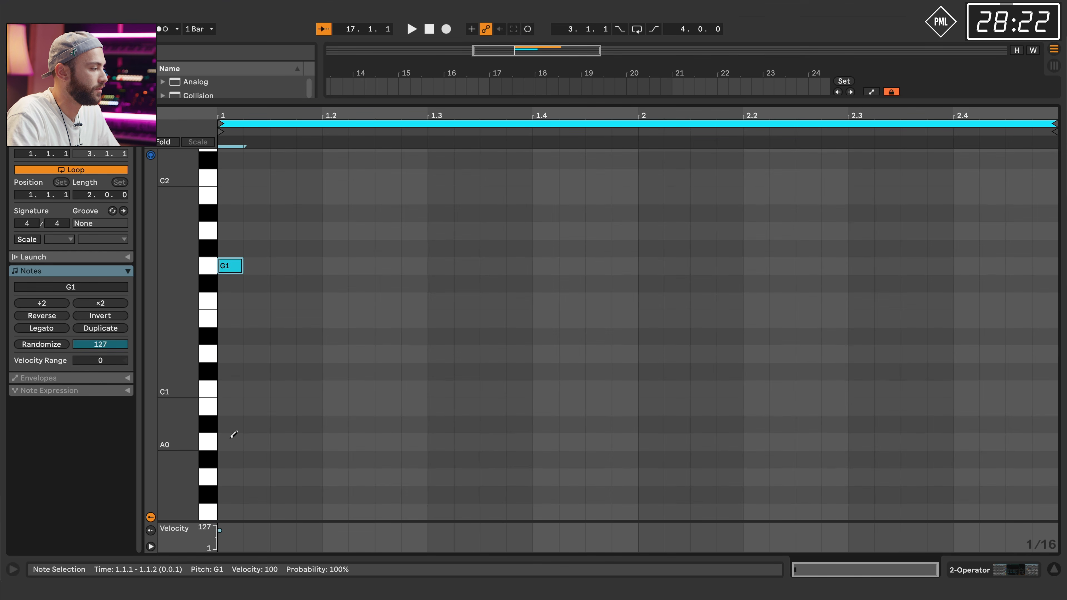
click(235, 470)
click(234, 471)
click(237, 265)
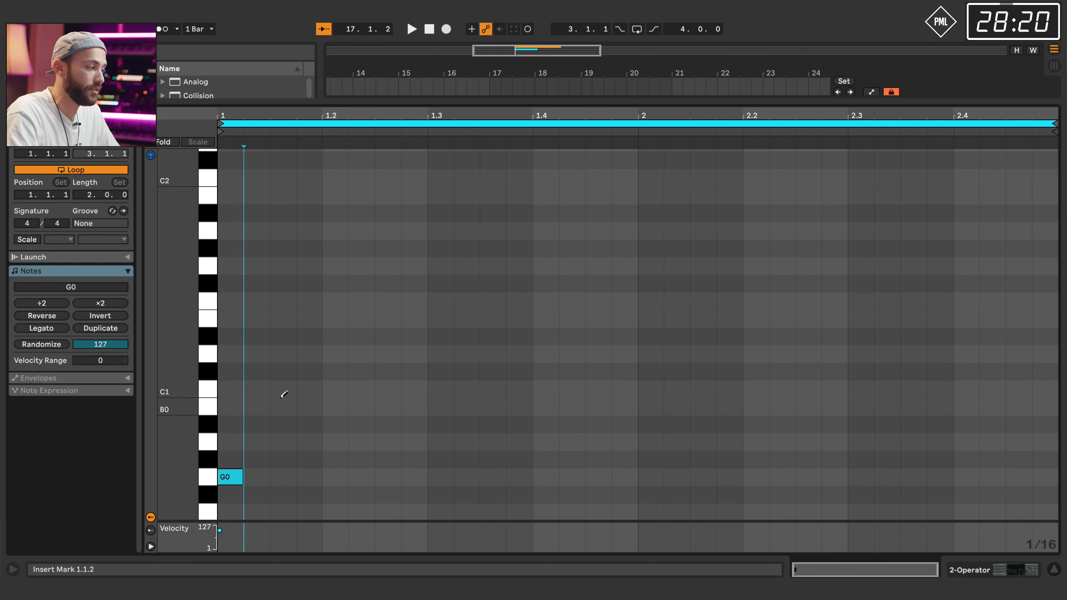
Continue the G0 bass note as a run of six consecutive sixteenths from the clip start.
click(242, 474)
drag(240, 476, 293, 472)
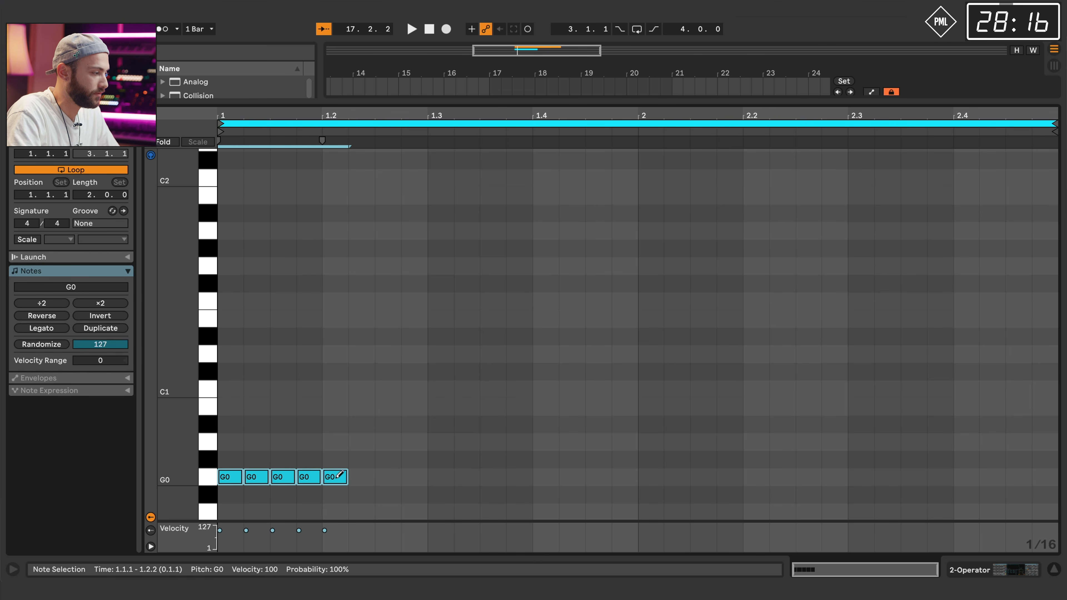
click(393, 476)
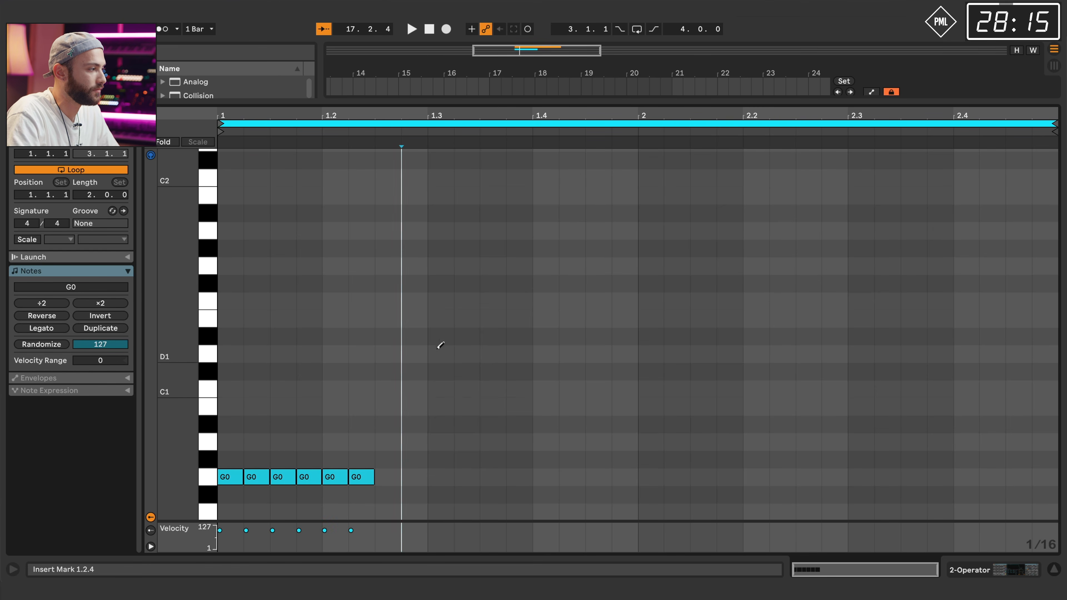
Add an F1 note at 1.2.4 and two pairs of G0 notes in the second half of the first bar.
click(419, 302)
key(space)
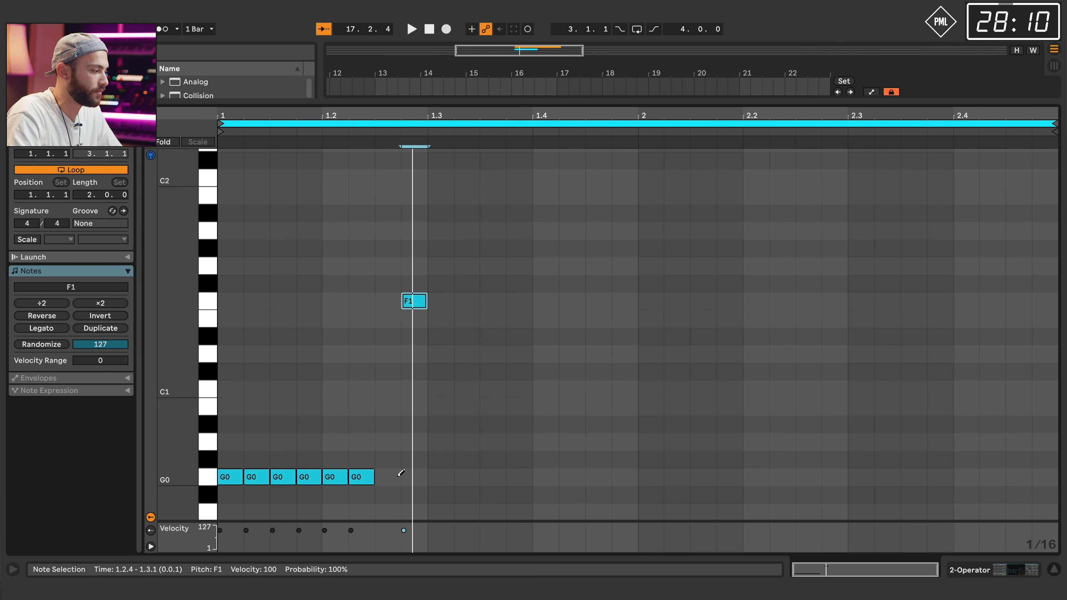
click(387, 477)
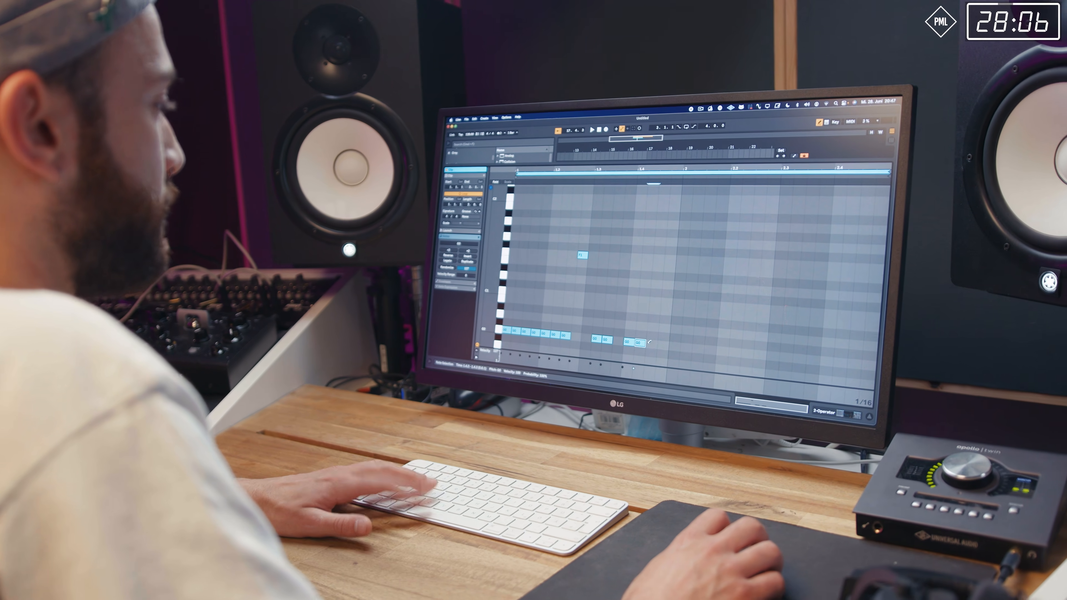
Try shifting the last pair of G0 notes in the first bar while playing back the bassline.
key(space)
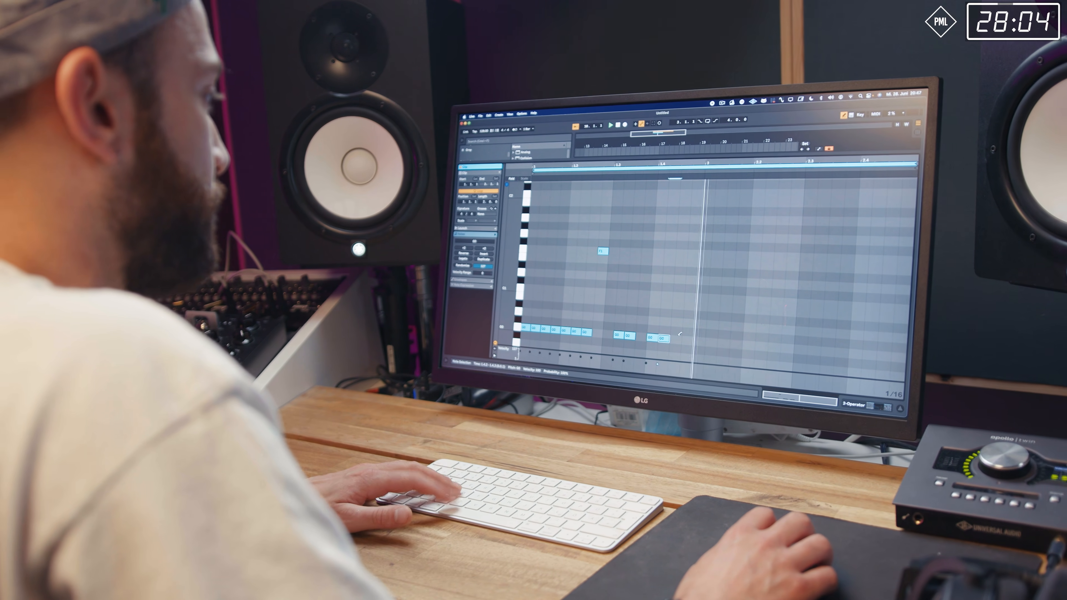
click(677, 336)
click(652, 338)
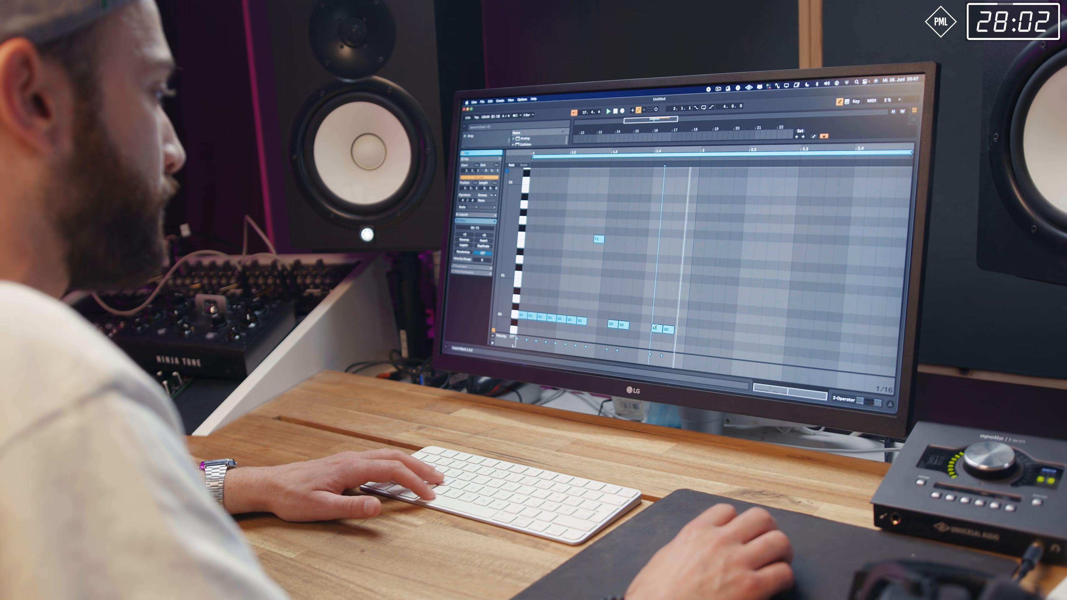
click(654, 328)
click(645, 326)
key(space)
key(space)
drag(650, 327, 657, 328)
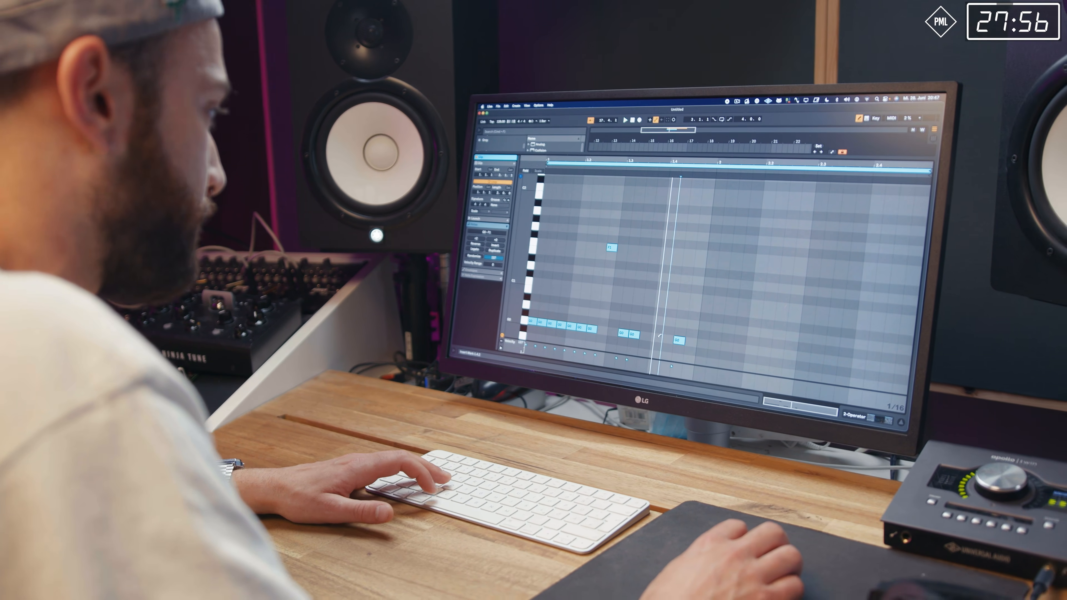
drag(681, 338, 688, 338)
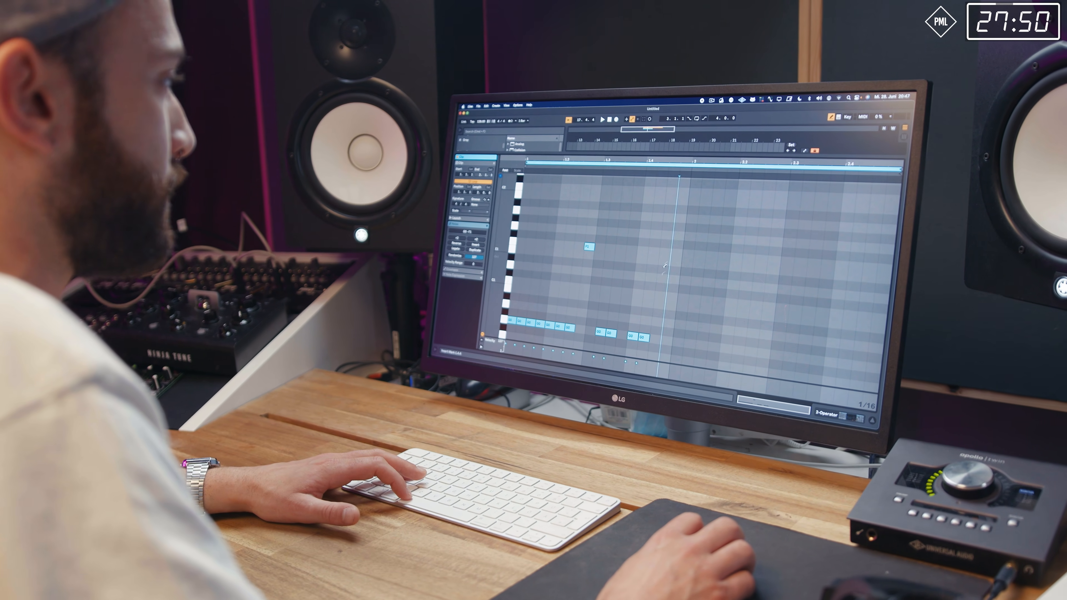
Add a third G0 note at 1.4.3 and duplicate the first bar's pattern into bar 2.
drag(649, 332, 652, 308)
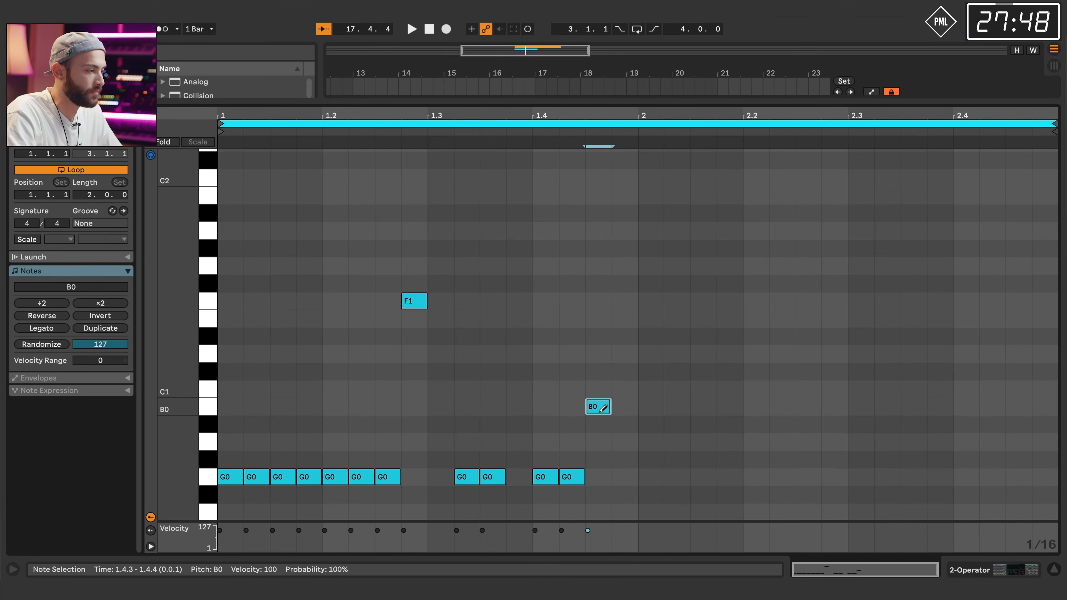
drag(602, 407, 222, 191)
click(630, 506)
key(ctrl+d)
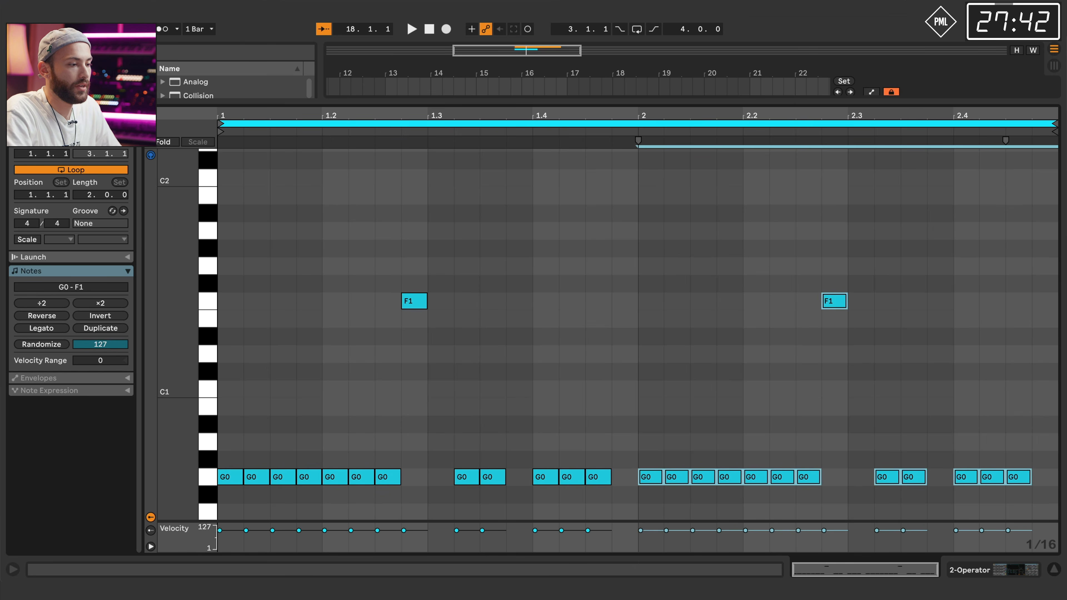
Lower Operator's filter frequency to 2.80 kHz while playing back the bassline.
click(973, 576)
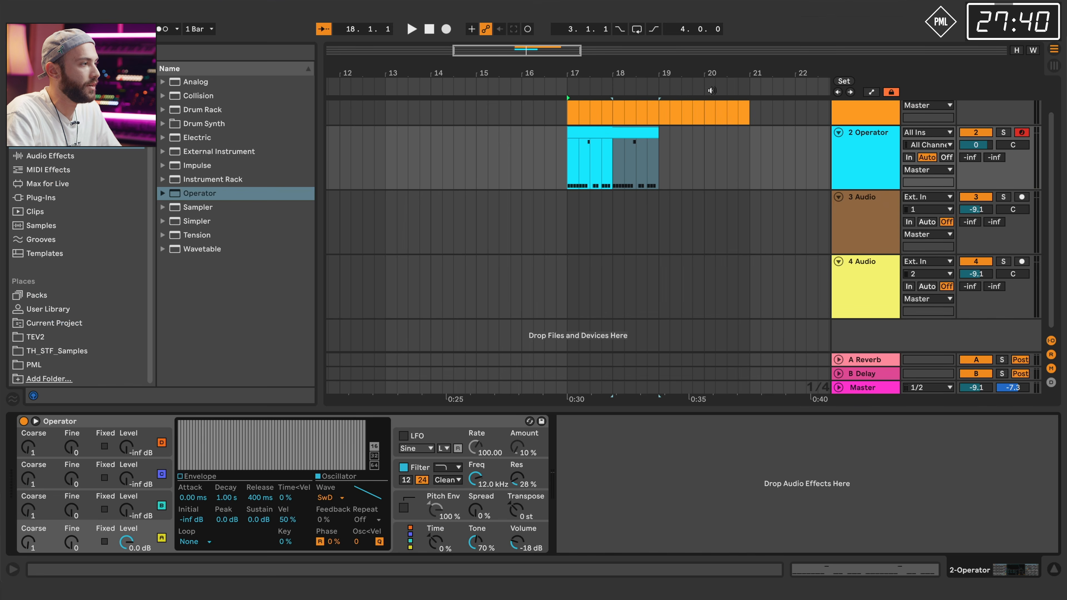
drag(635, 71, 506, 80)
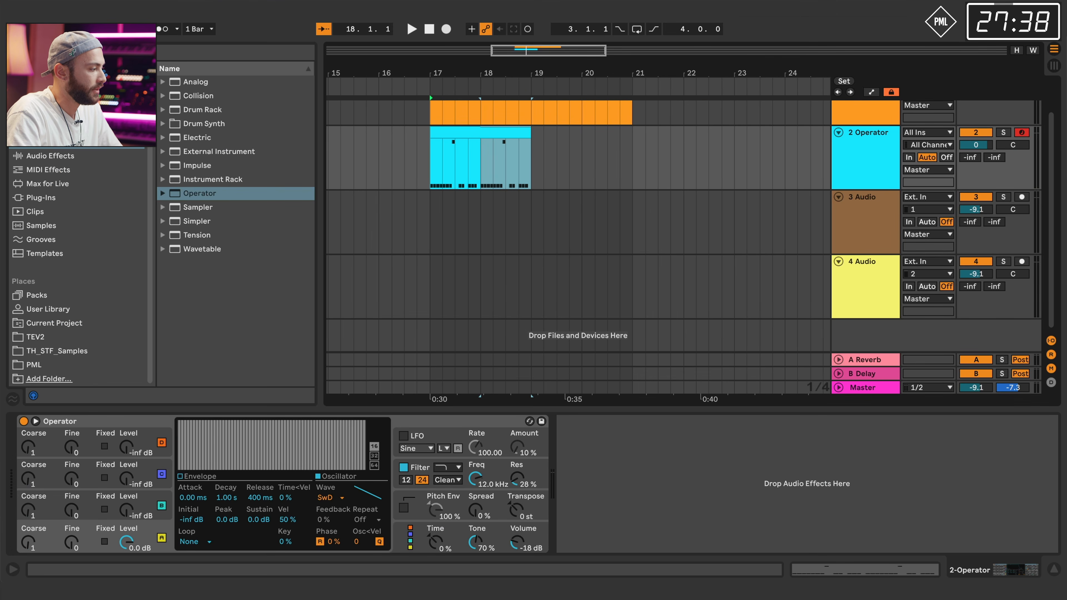
drag(496, 480, 496, 492)
key(space)
key(space)
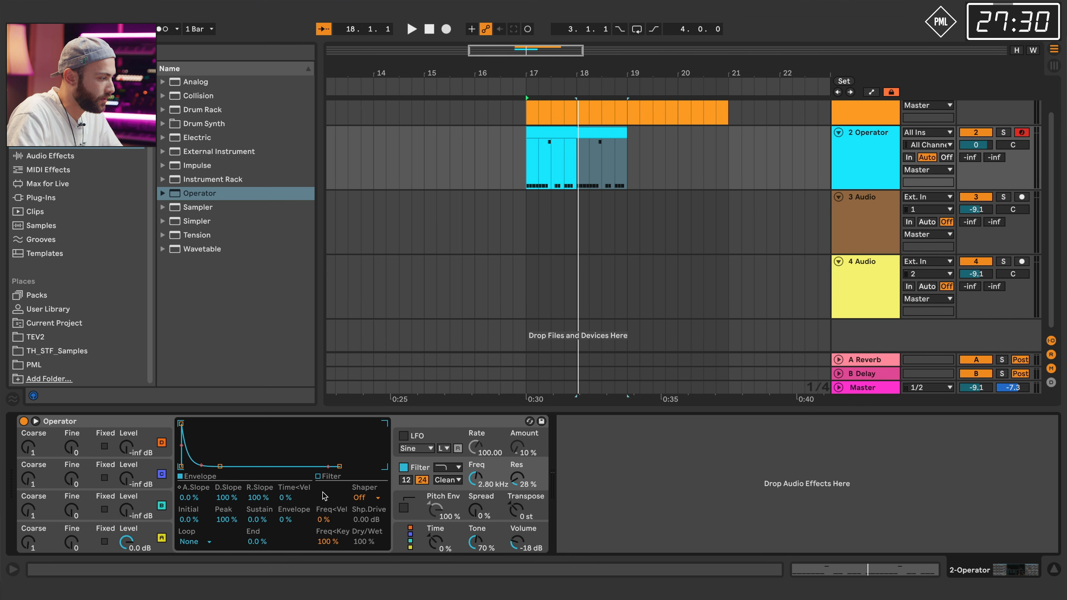
Set oscillator A's envelope to a 1.47 s decay and -inf dB sustain, and the filter envelope amount to 26 % at 2.80 kHz.
click(161, 537)
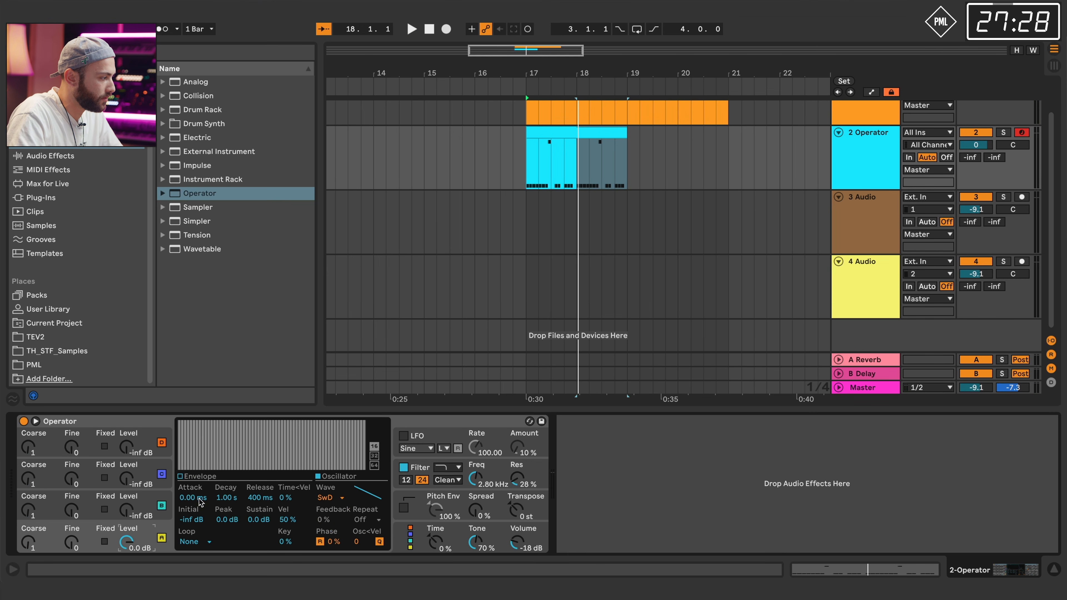
click(202, 477)
drag(222, 425, 223, 466)
key(space)
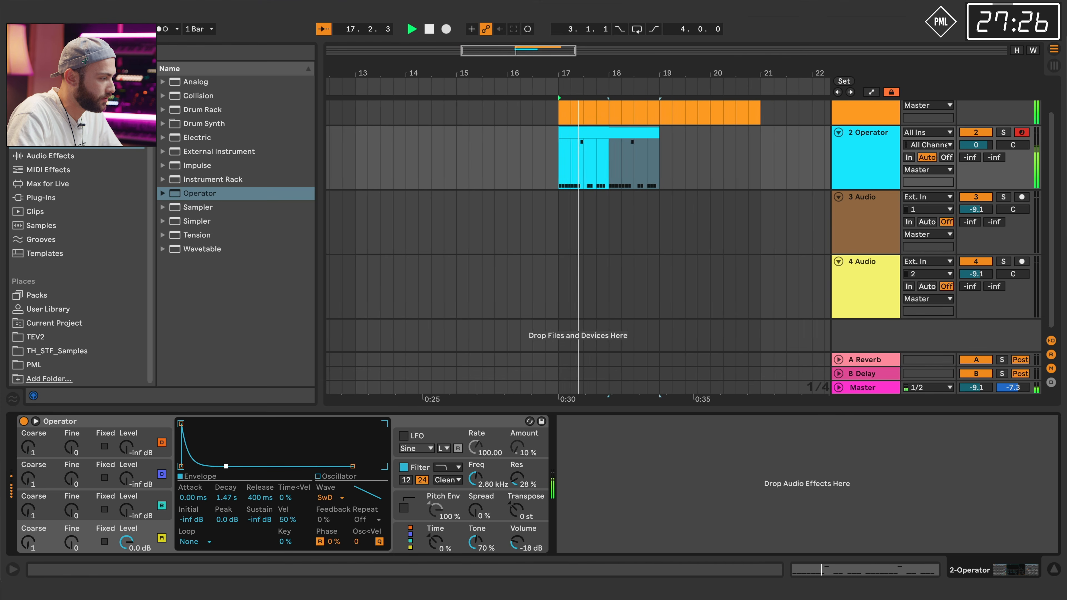
mouse_move(475, 477)
mouse_down()
mouse_move(475, 456)
mouse_move(486, 474)
mouse_up()
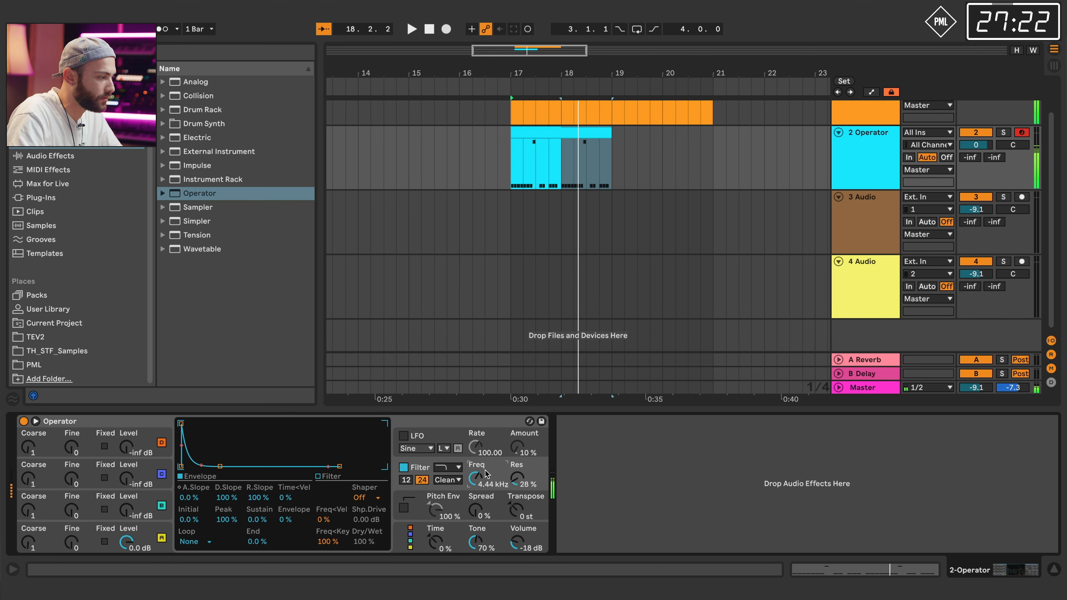
click(334, 476)
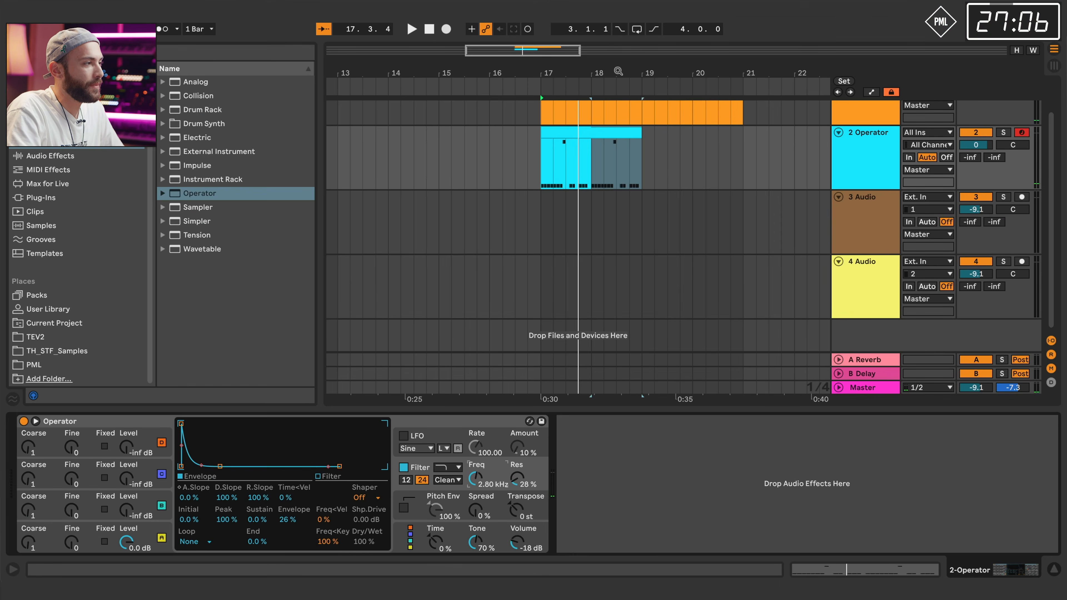
Extend the Operator clip to bar 21 to match the length of the kick clip.
scroll(541, 145, right, 3)
drag(545, 133, 642, 148)
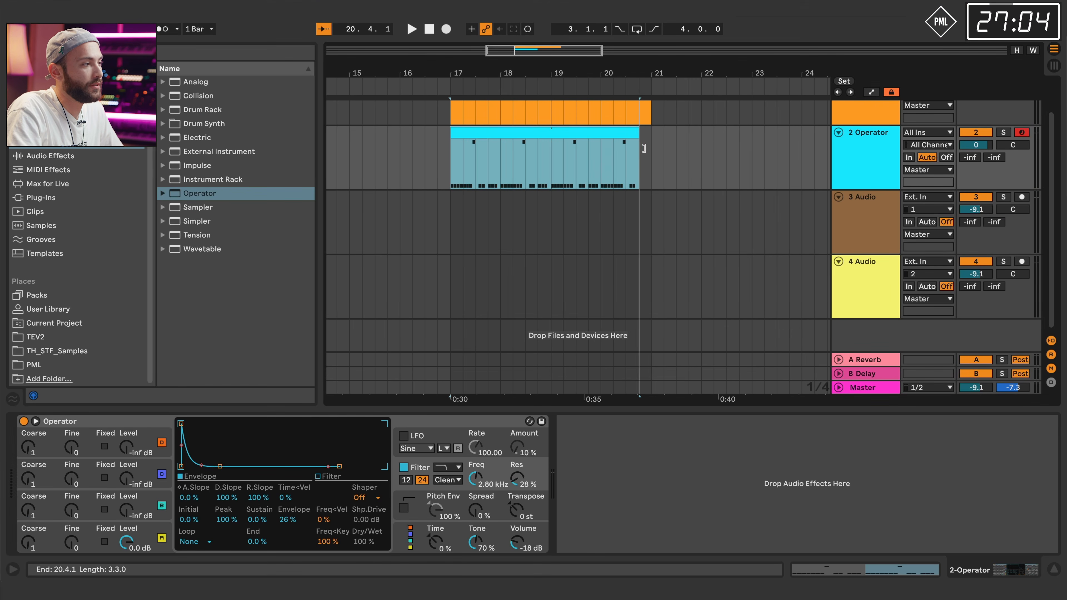
scroll(593, 79, up, 3)
scroll(592, 79, left, 2)
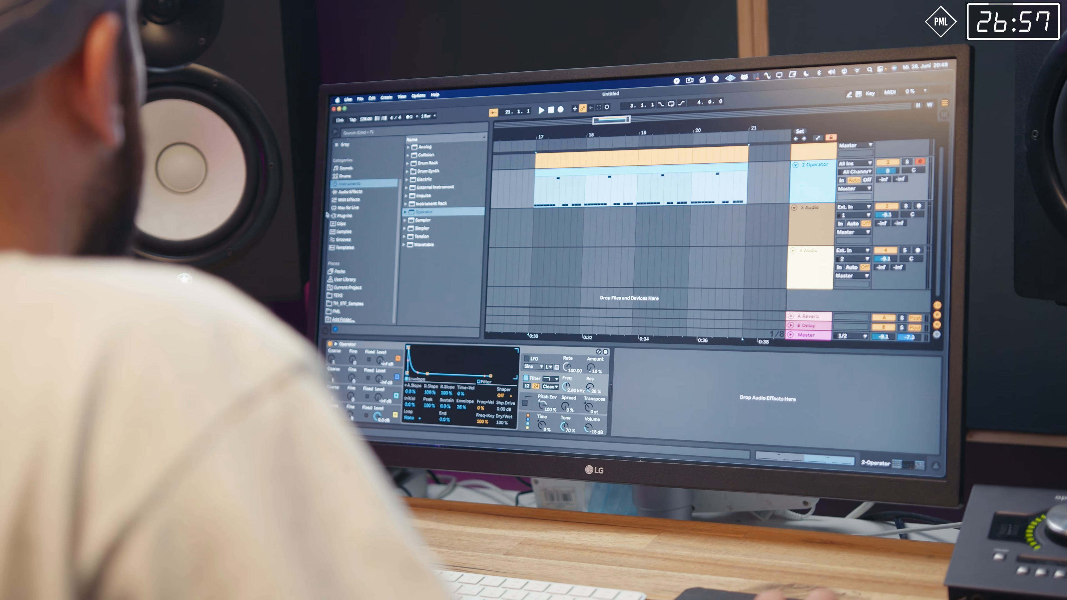
Add a Compressor to the Operator track with a -29.0 dB threshold and its Sidechain and sidechain EQ enabled.
click(332, 224)
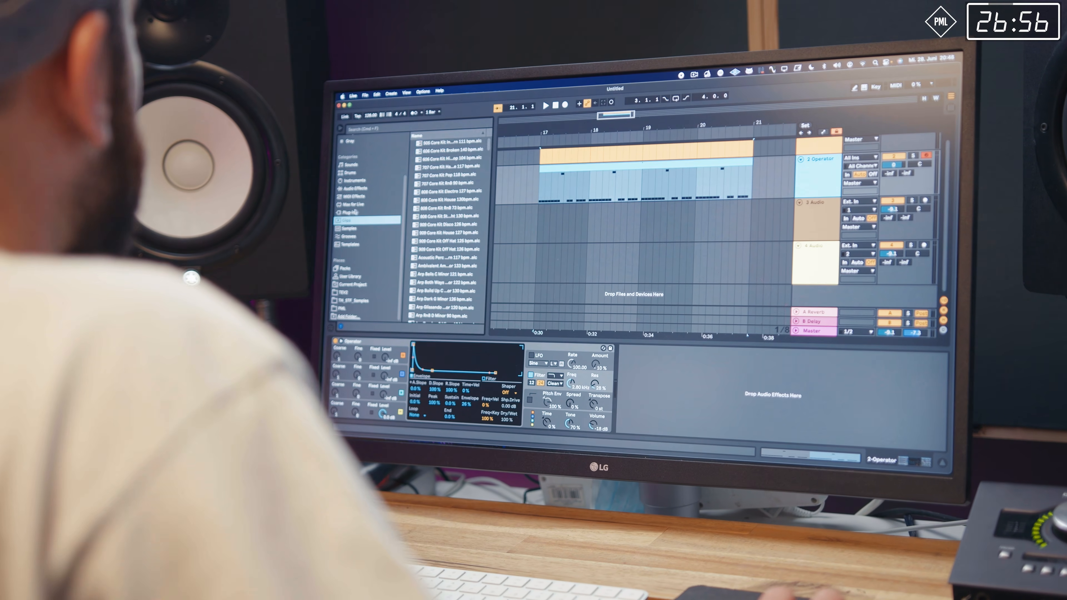
click(335, 216)
click(350, 180)
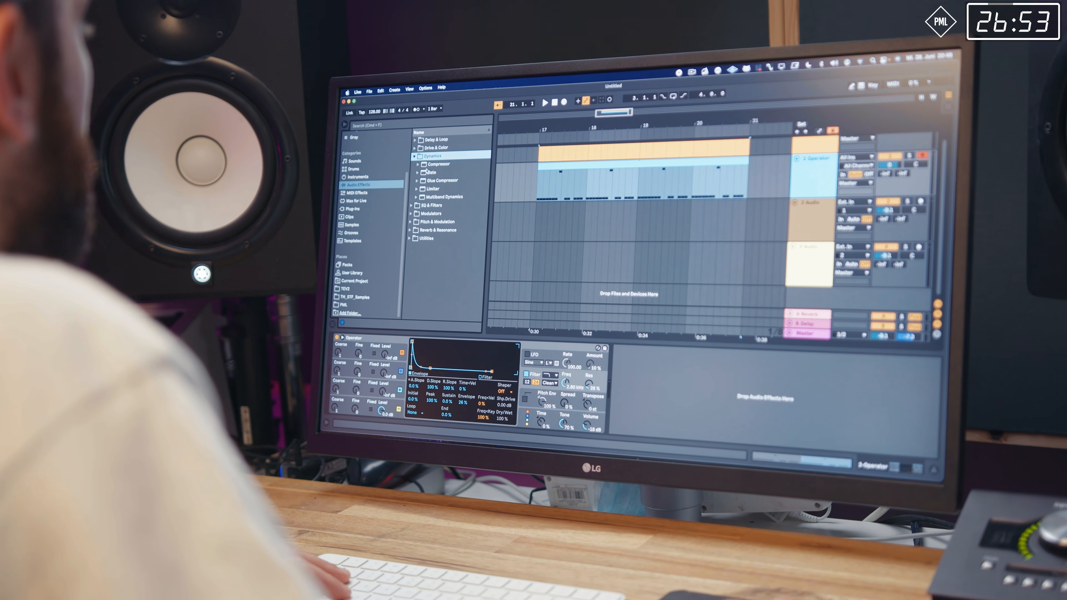
click(408, 164)
double_click(426, 172)
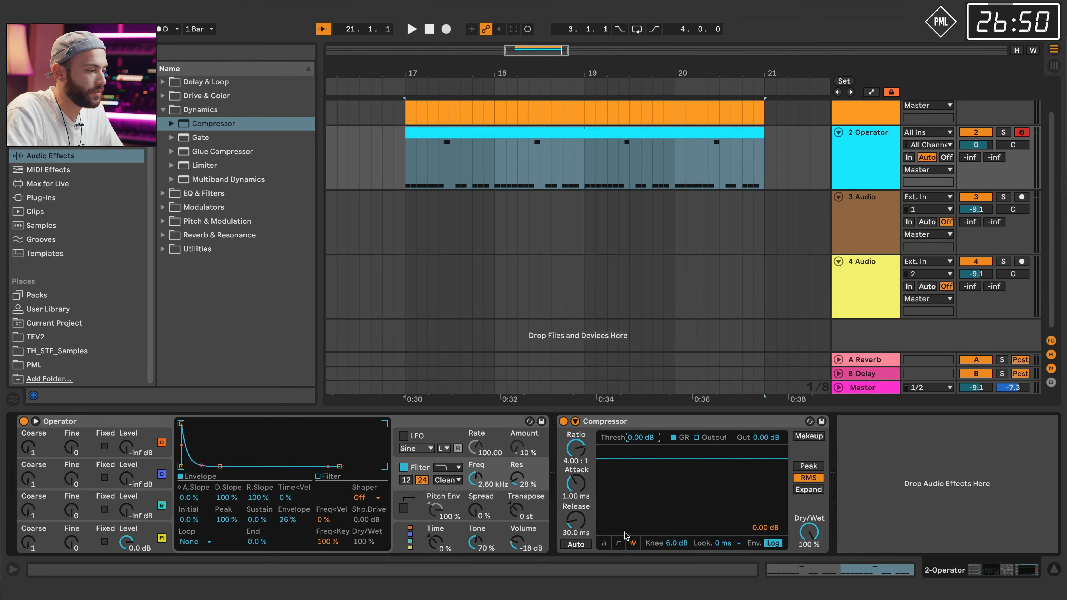
click(604, 542)
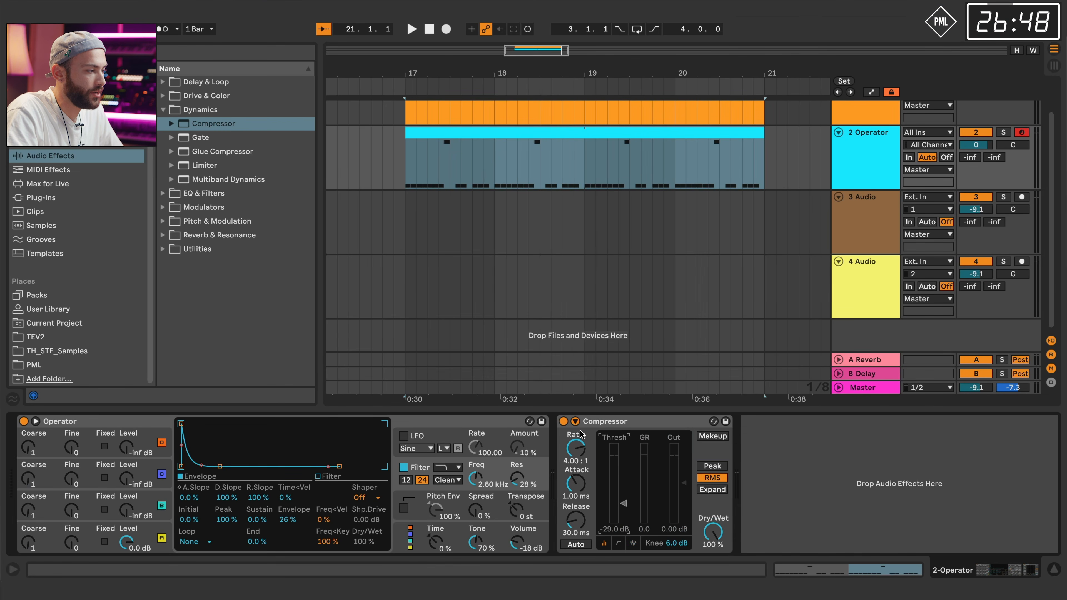
click(574, 422)
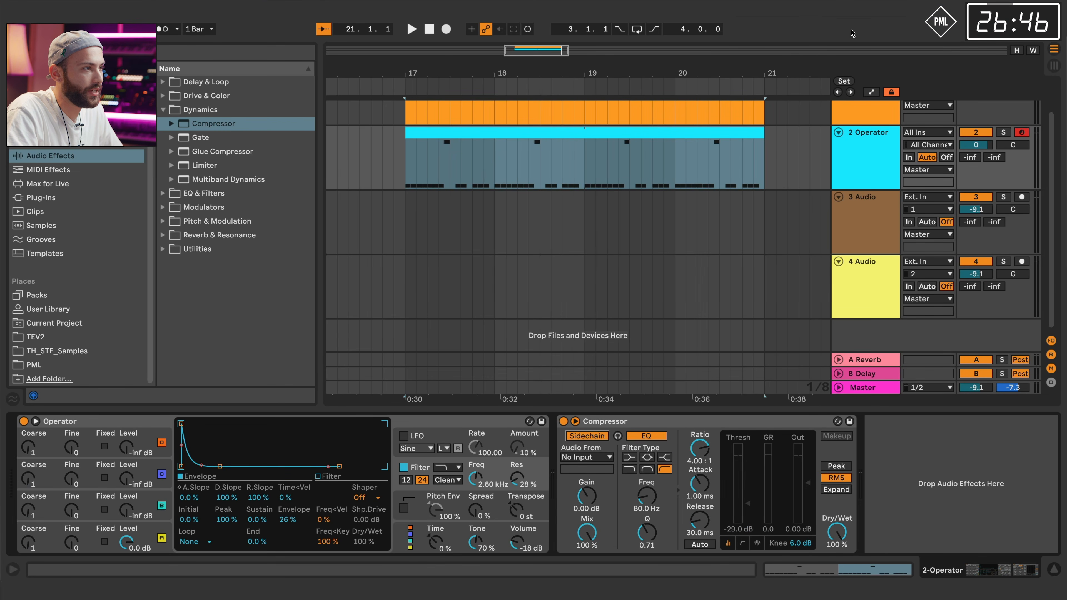
Duplicate the PML_TEV2_Kick_009 track and rename the upper copy as Ghost.
scroll(858, 131, up, 2)
click(880, 105)
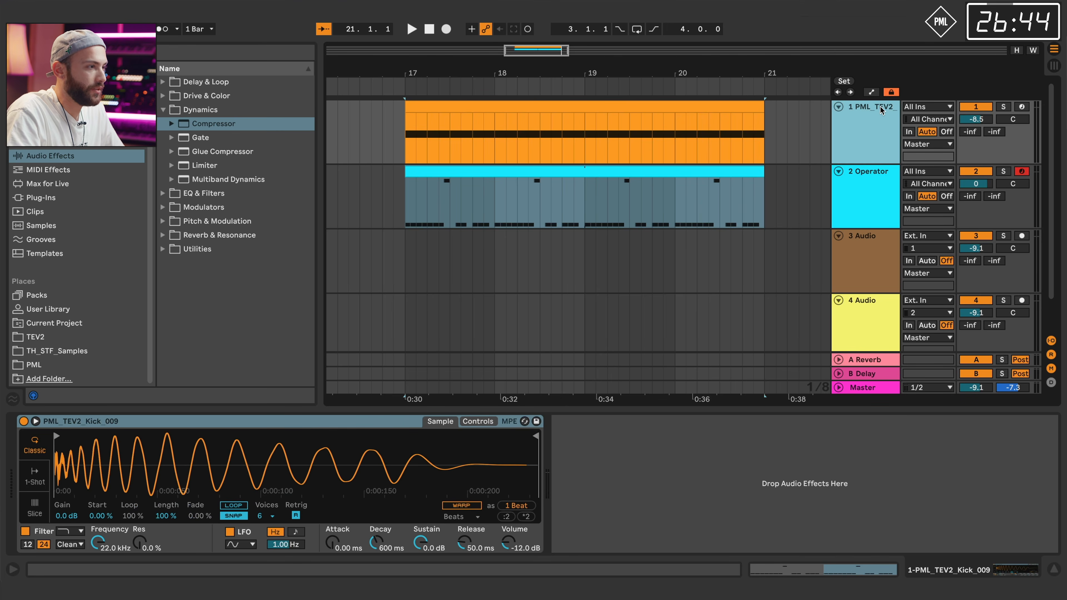
key(ctrl+d)
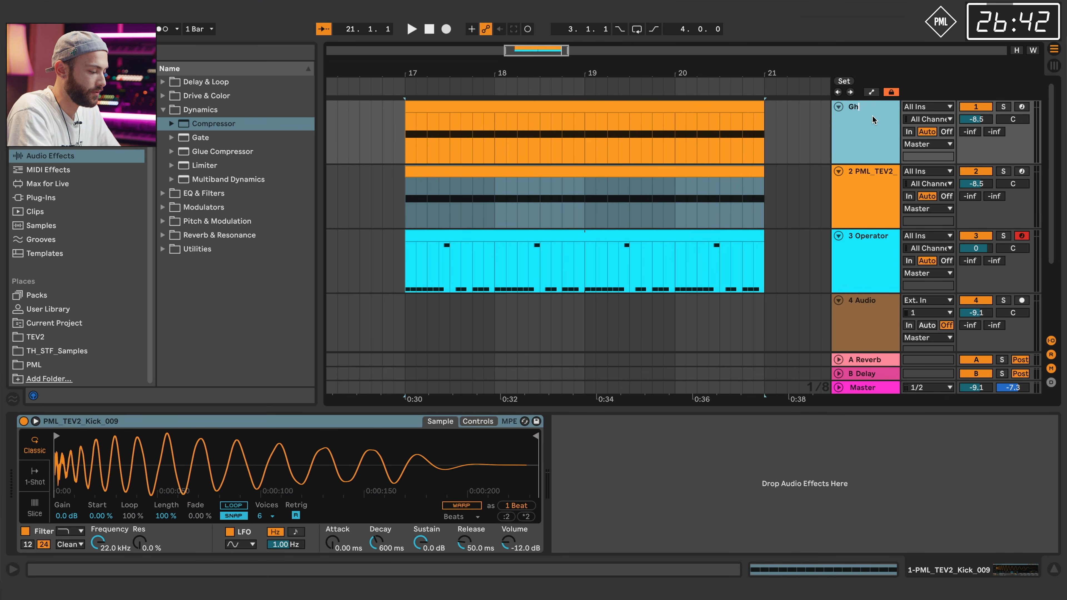
click(786, 124)
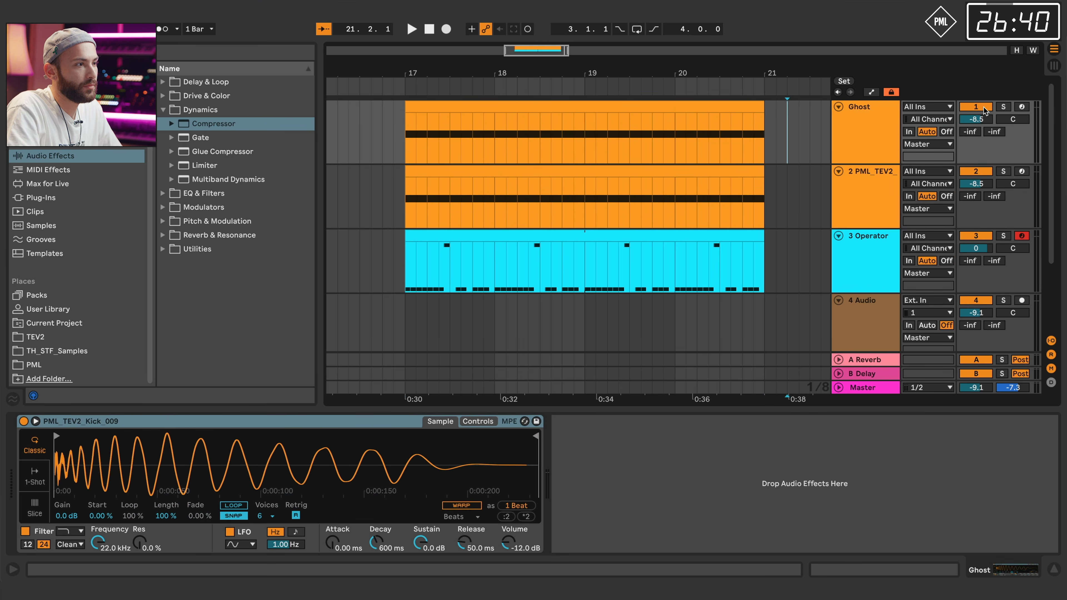
Mute the Ghost track and extend its kick clip to span bars 9 to 25.
drag(692, 76, 631, 40)
drag(555, 104, 361, 101)
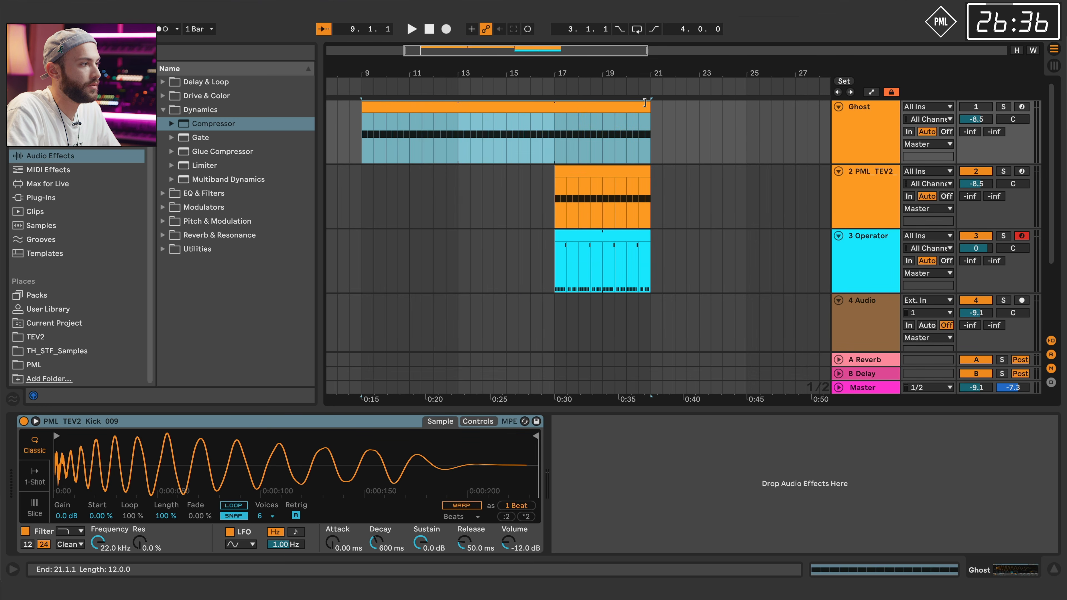
drag(647, 104, 749, 110)
Set the Operator compressor's sidechain source to the Ghost track, Post FX, and play to check the input.
click(859, 257)
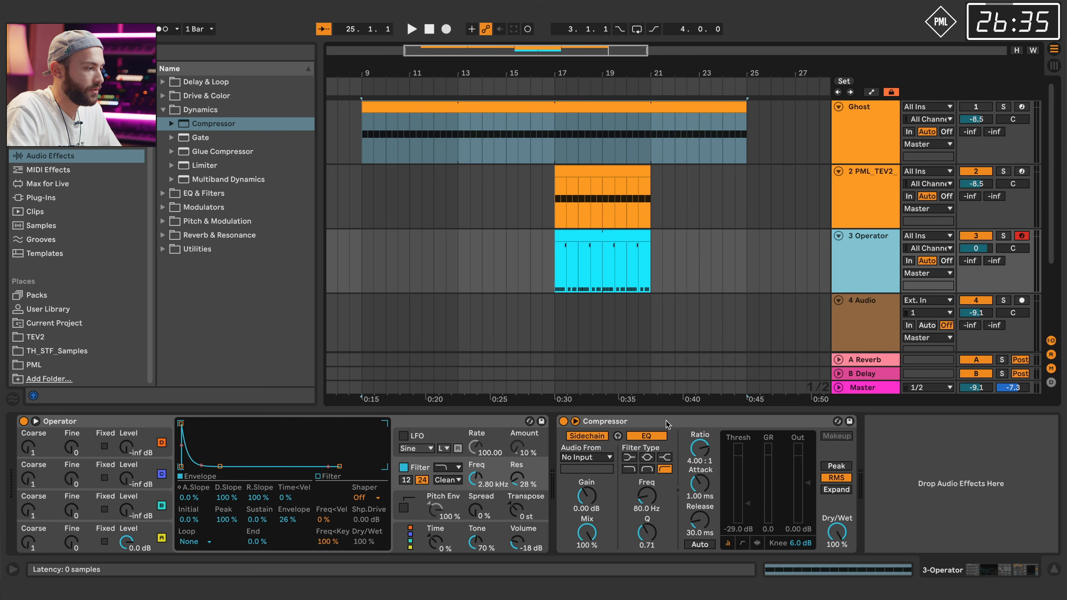
click(599, 458)
click(593, 471)
key(space)
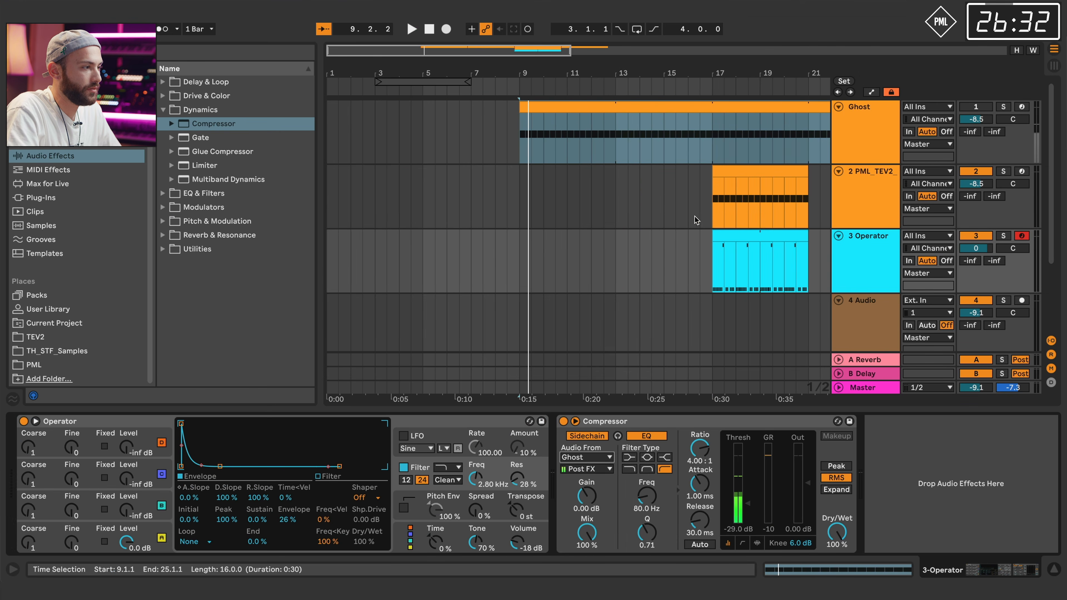
Tune the sidechain during playback from bar 17: gain 19.2 dB, EQ frequency 263 Hz and release 11.8 ms.
click(713, 255)
key(space)
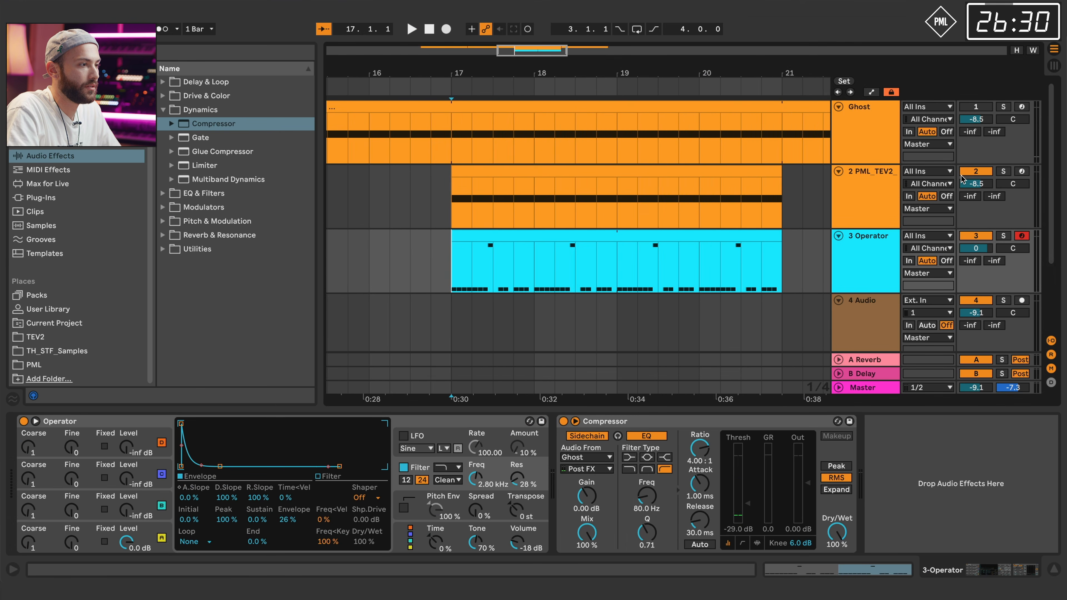
click(741, 545)
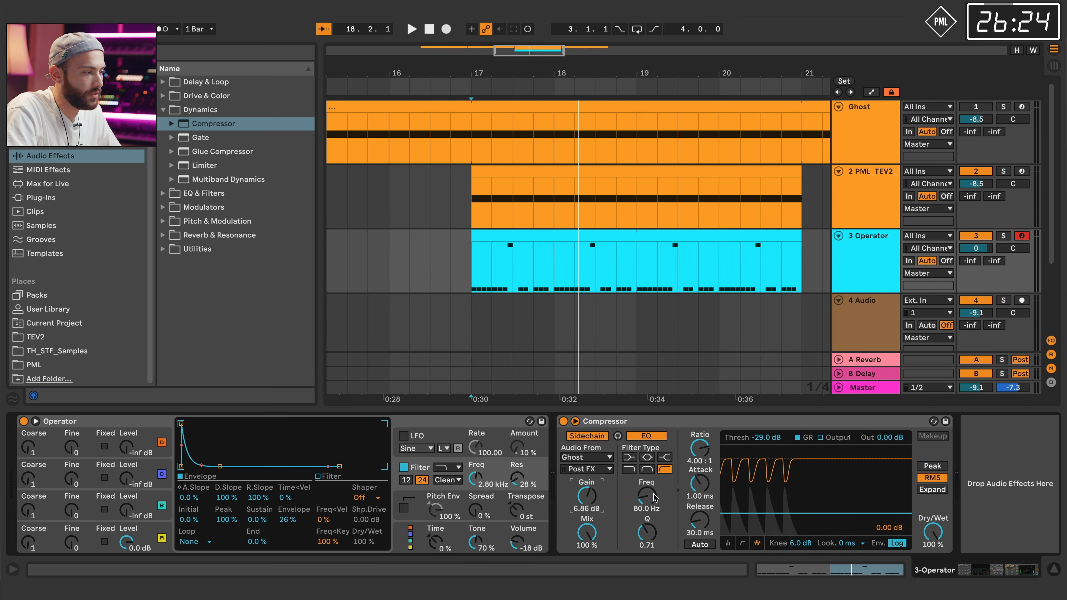
key(space)
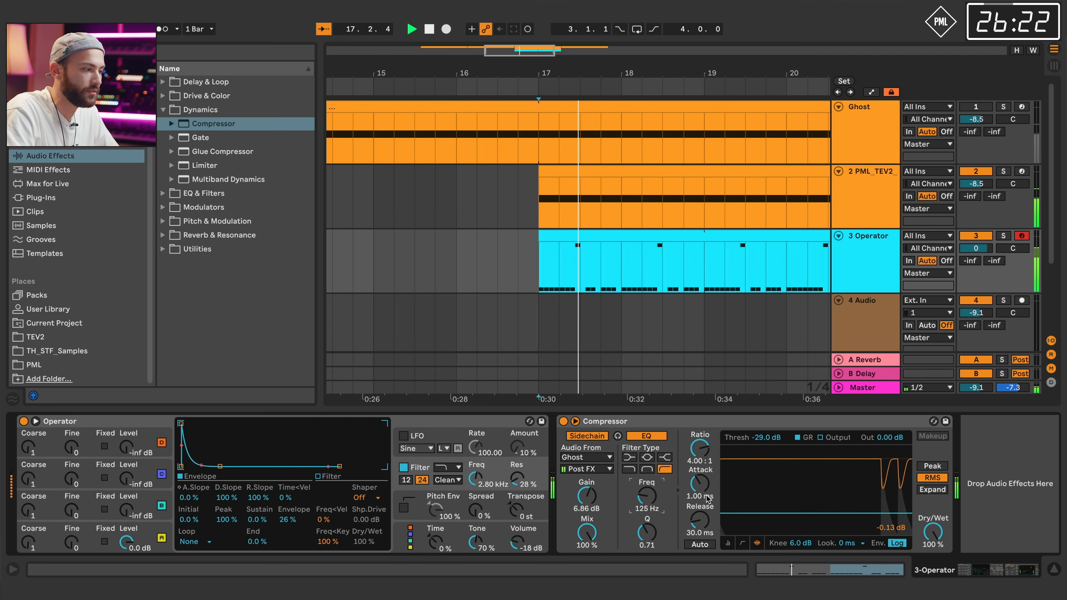
drag(591, 504, 647, 487)
key(space)
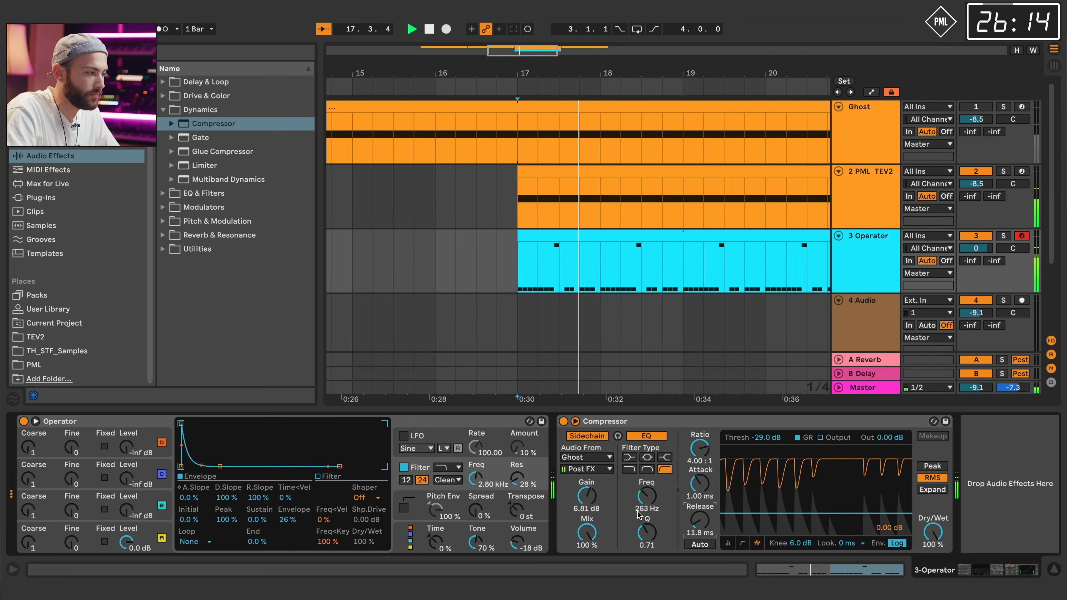
key(space)
drag(583, 500, 583, 458)
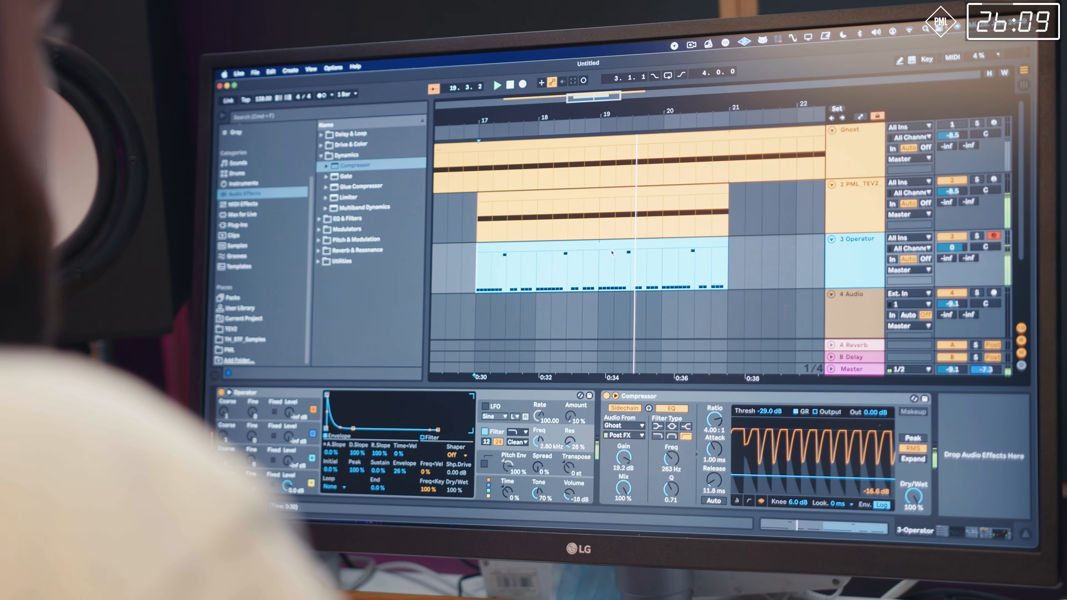
Duplicate the Operator clip's two-bar pattern to four bars and raise the final note above the G0 line.
double_click(619, 231)
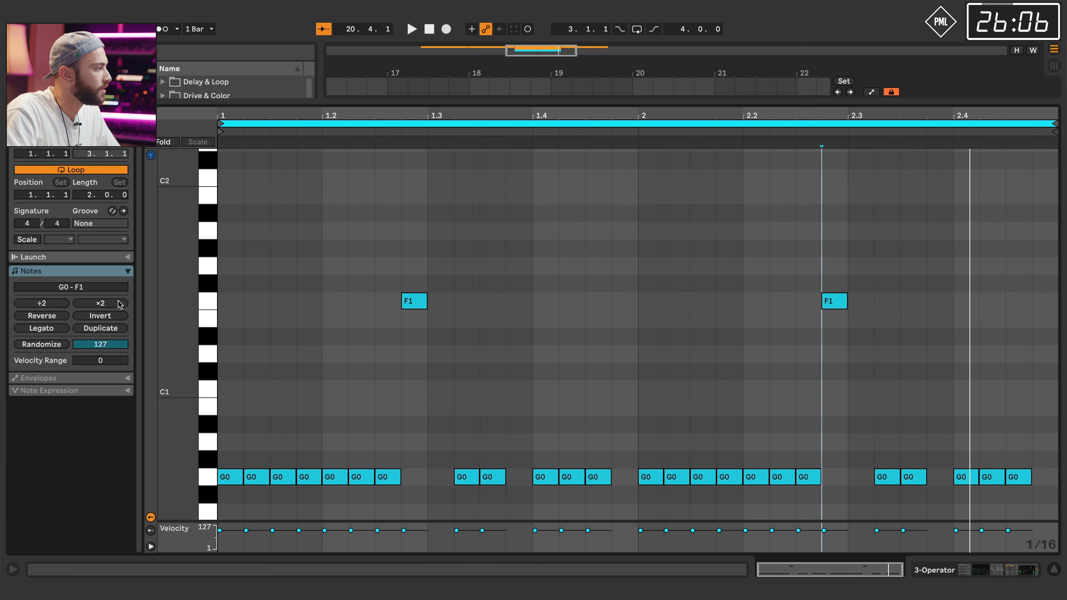
click(108, 325)
drag(975, 481, 986, 476)
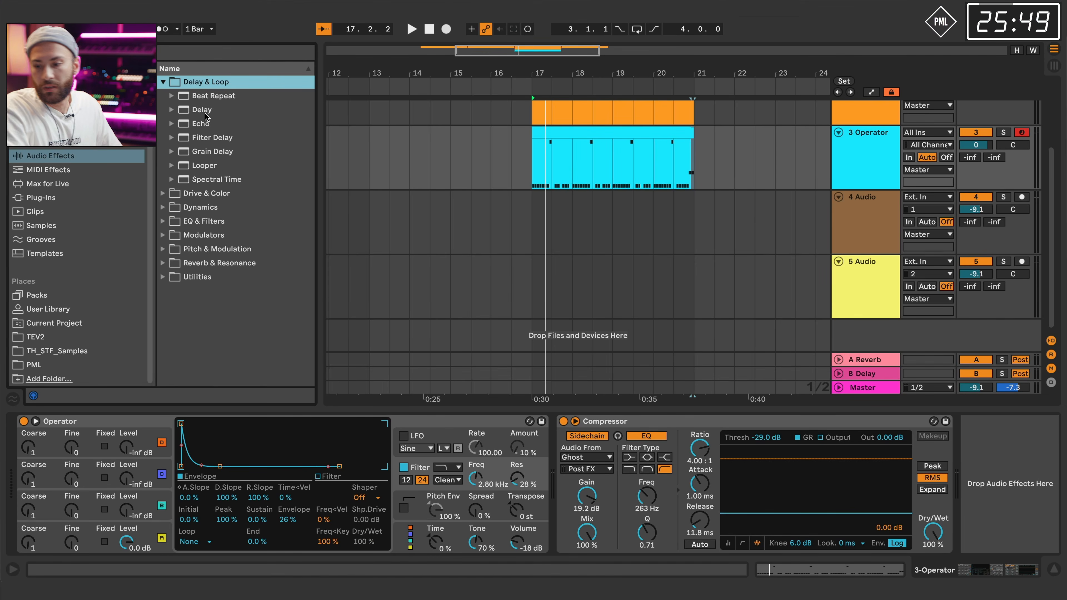
Add a Ping Pong Delay after the Compressor with the filter at 3.11 kHz, width 3.18 and dry/wet at 27 %.
click(203, 111)
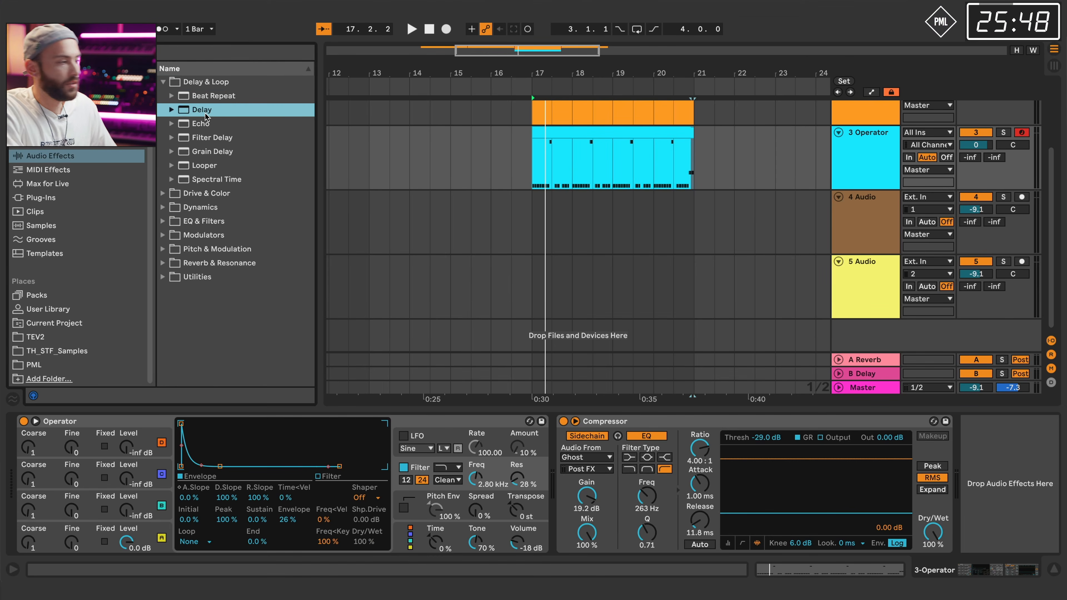
drag(1042, 523, 1042, 523)
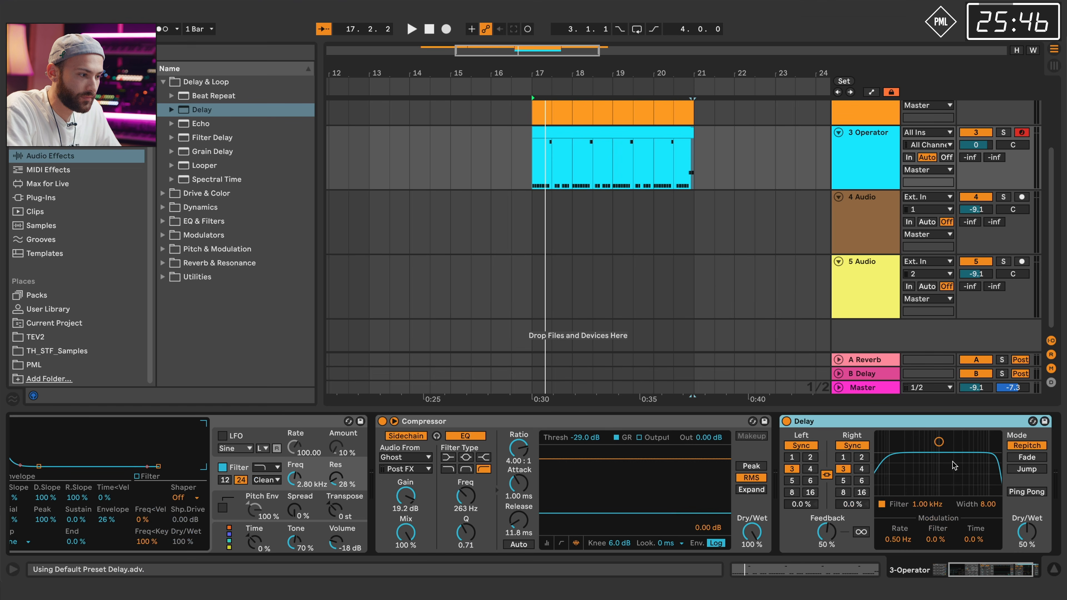
drag(953, 463, 963, 474)
key(space)
drag(1022, 532, 1022, 542)
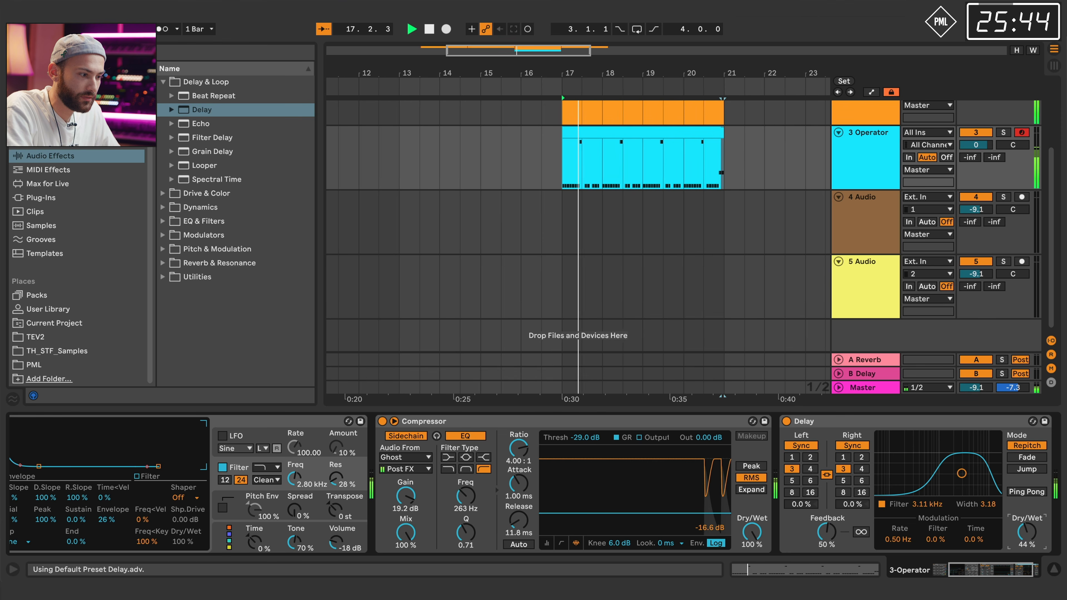
click(1027, 492)
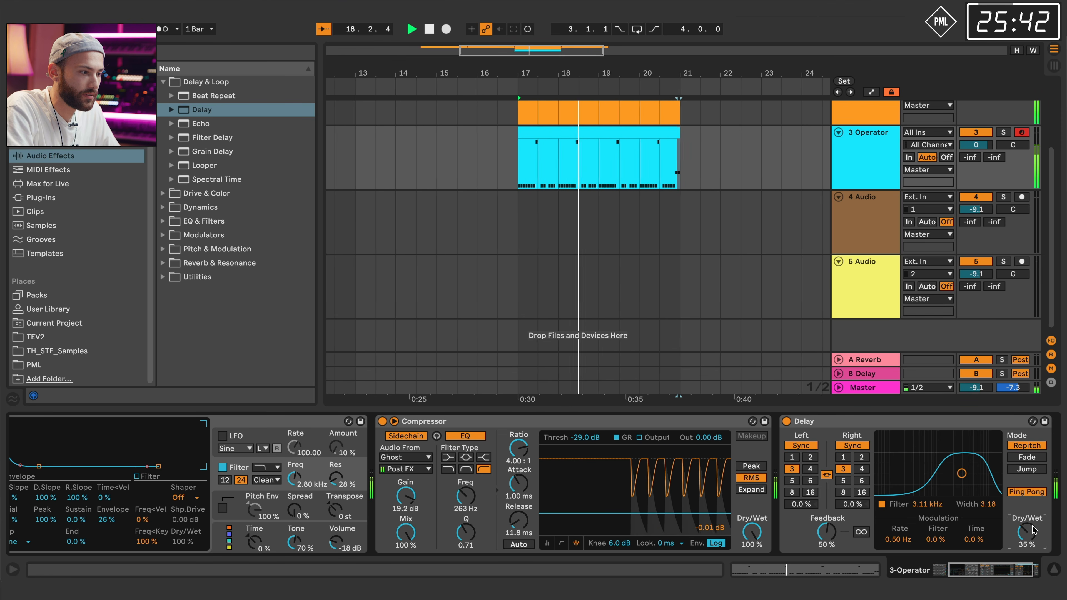
drag(1031, 528, 1030, 533)
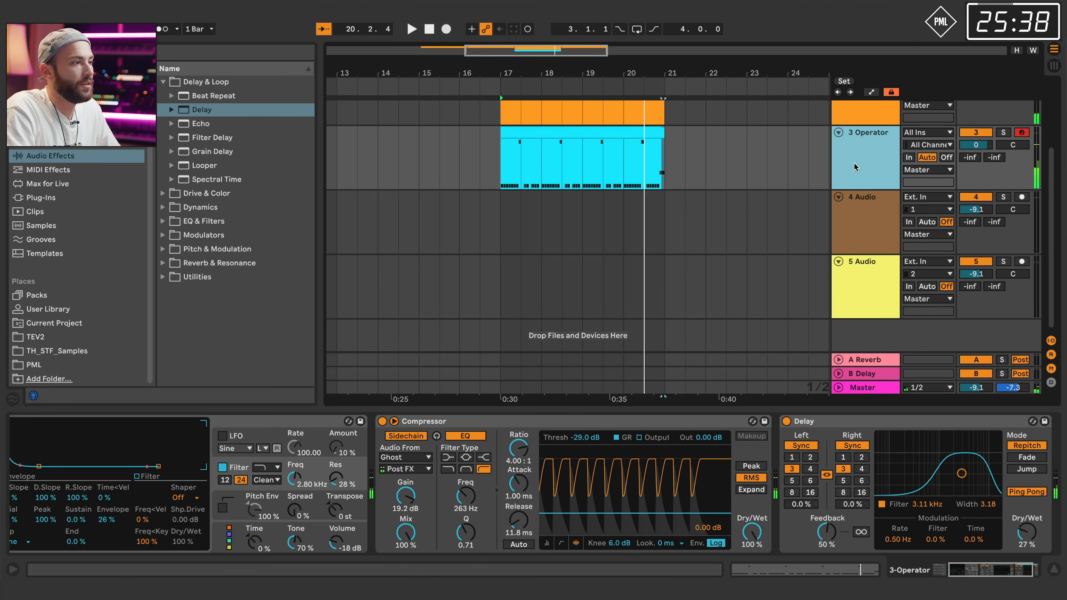
Select the empty 4 Audio track and open the Hats one-shots folder of the TEV2 sample pack.
right_click(854, 161)
click(852, 221)
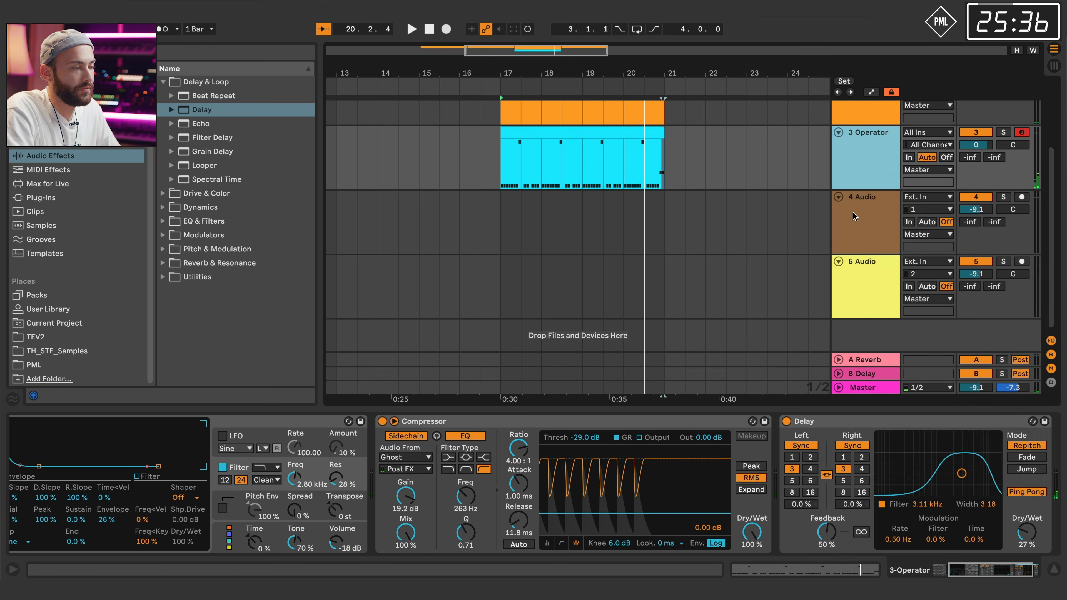
click(856, 219)
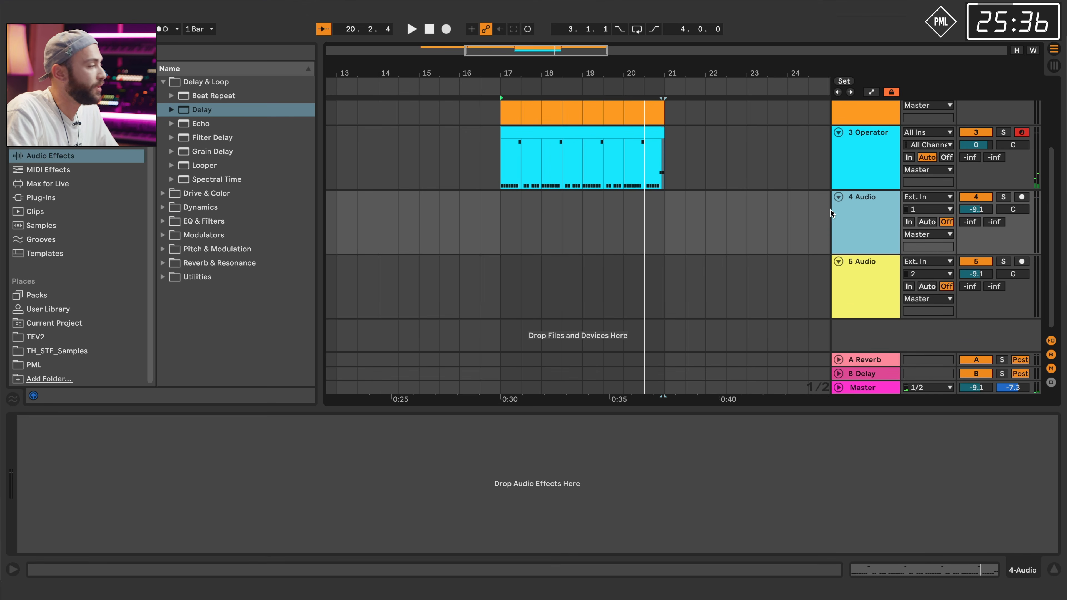
click(36, 338)
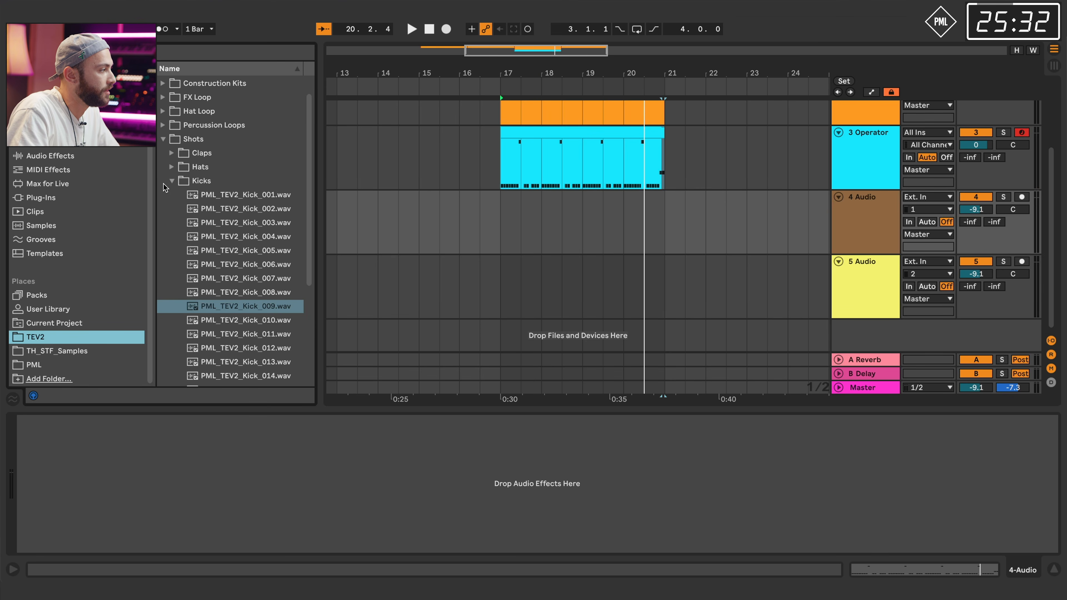
click(172, 181)
click(173, 193)
Audition the hat samples from 004 through 016 and settle on closed hat 015.
click(250, 250)
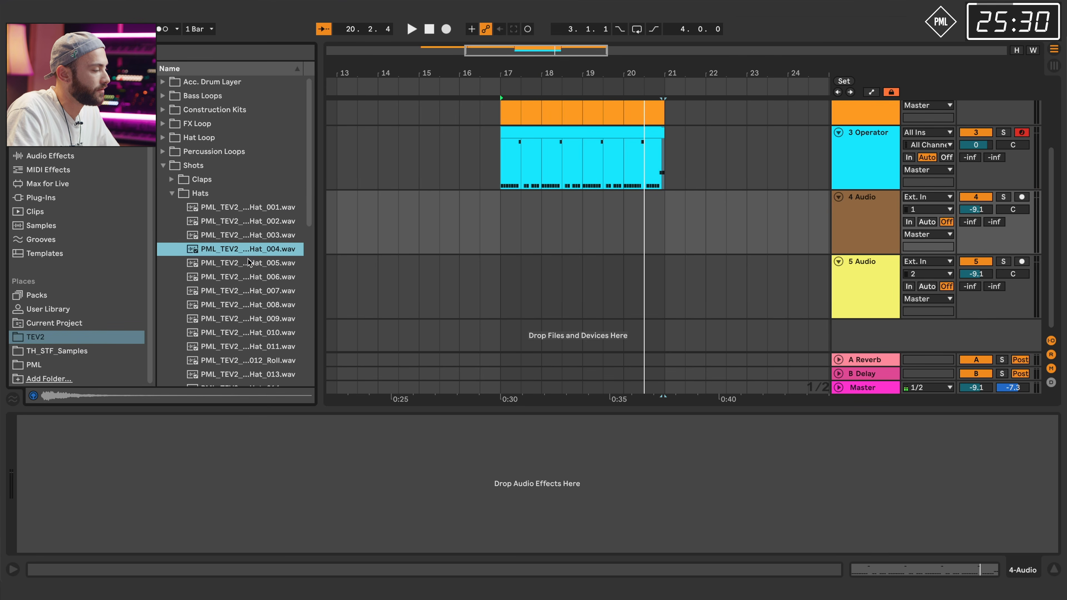
click(249, 263)
click(254, 277)
click(250, 293)
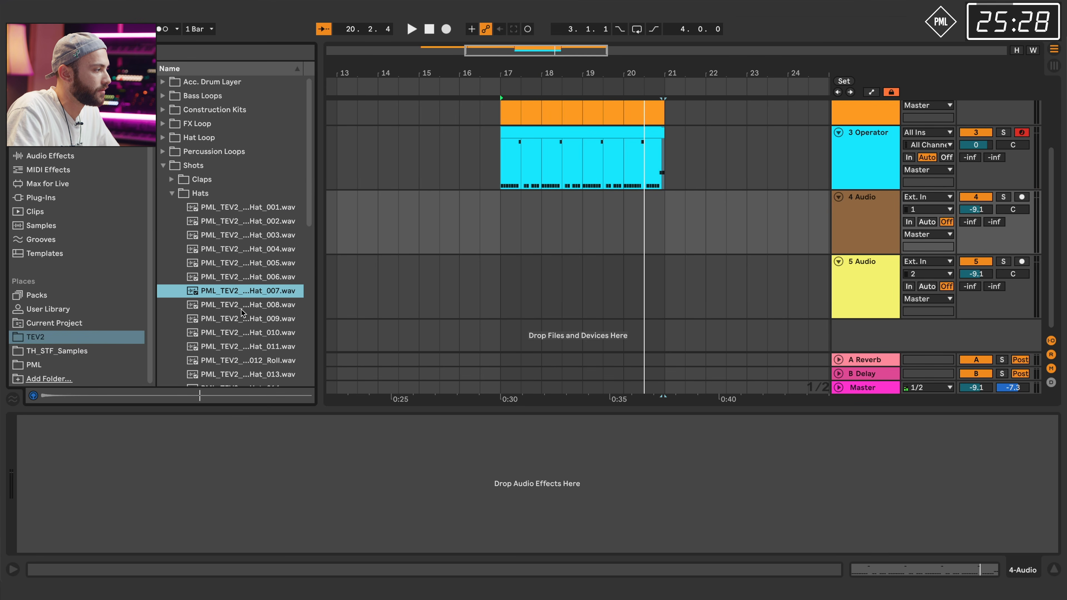
key(Down)
key(Down)
key(Down)
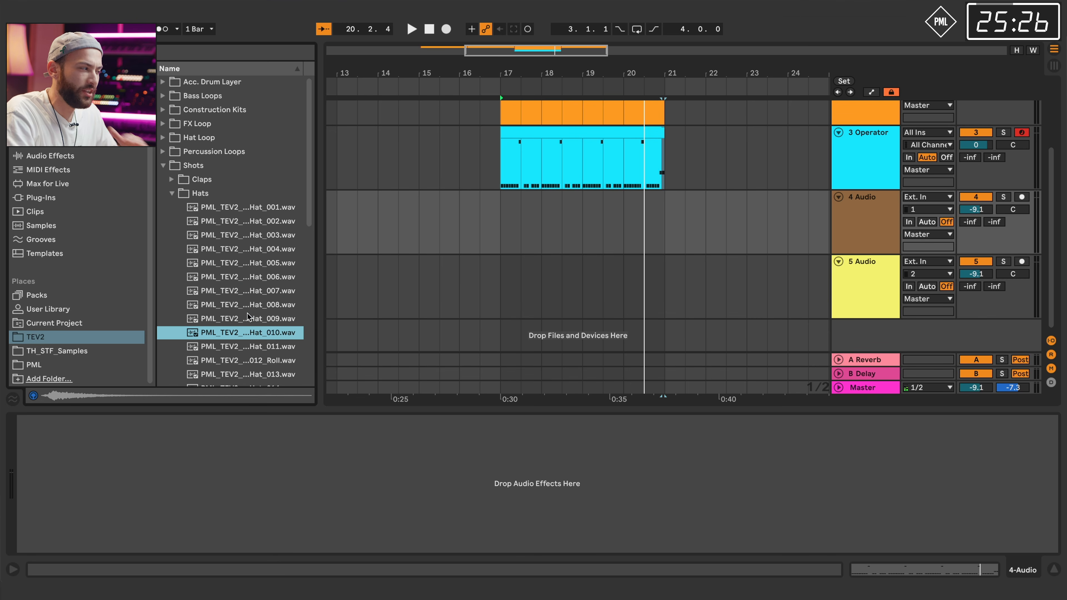
key(Down)
key(Down)
key(Down)
key(Down)
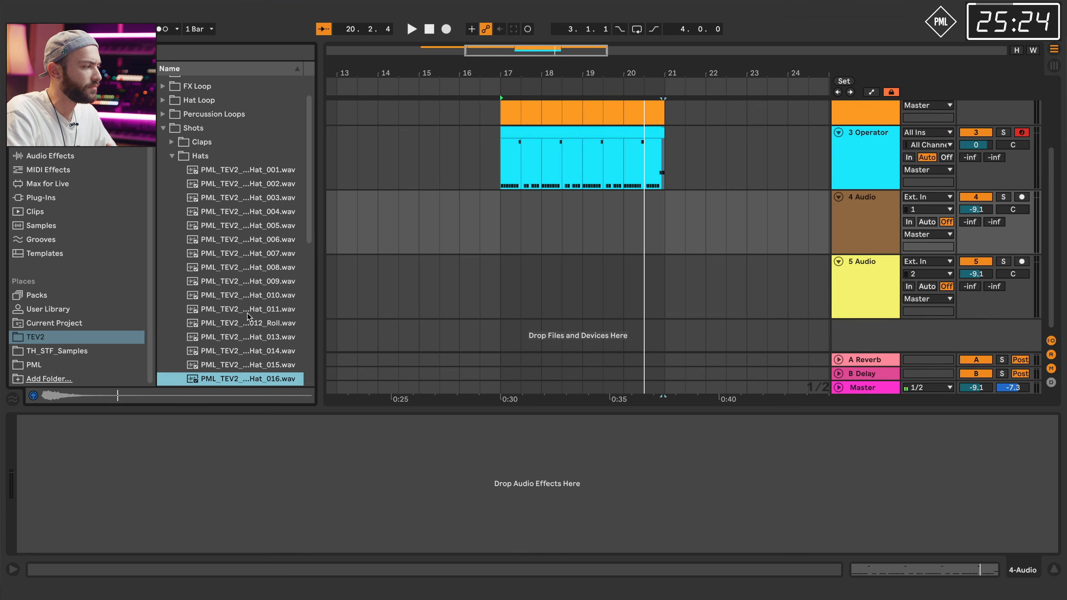
key(Up)
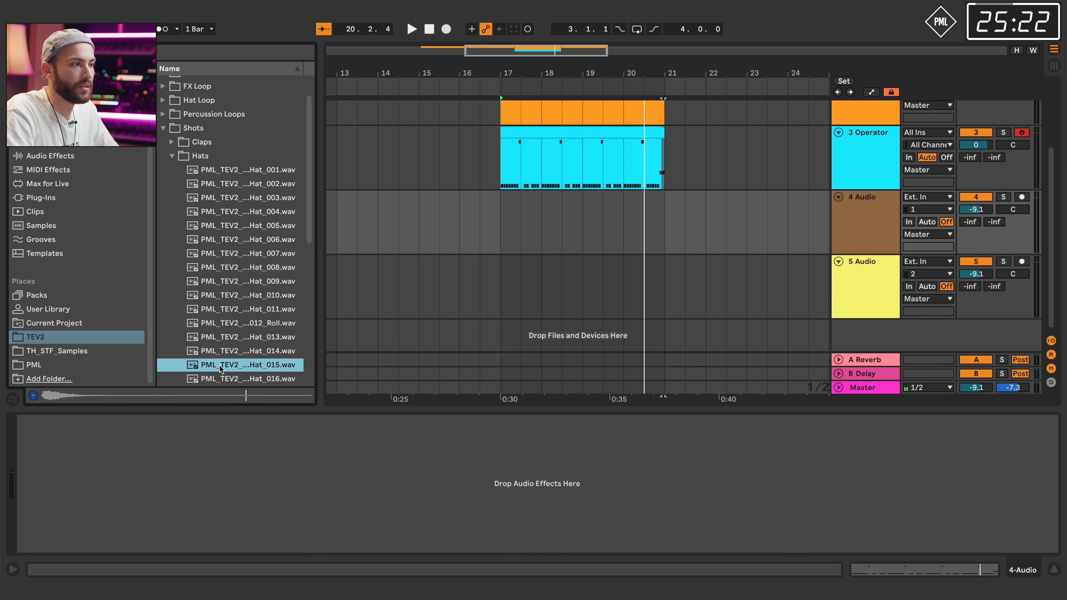
Place closed hat 015 on the first off-beat of bar 17 on track 4 and duplicate that beat until past bar 21.
drag(499, 286, 536, 215)
drag(521, 70, 526, 197)
key(super+d)
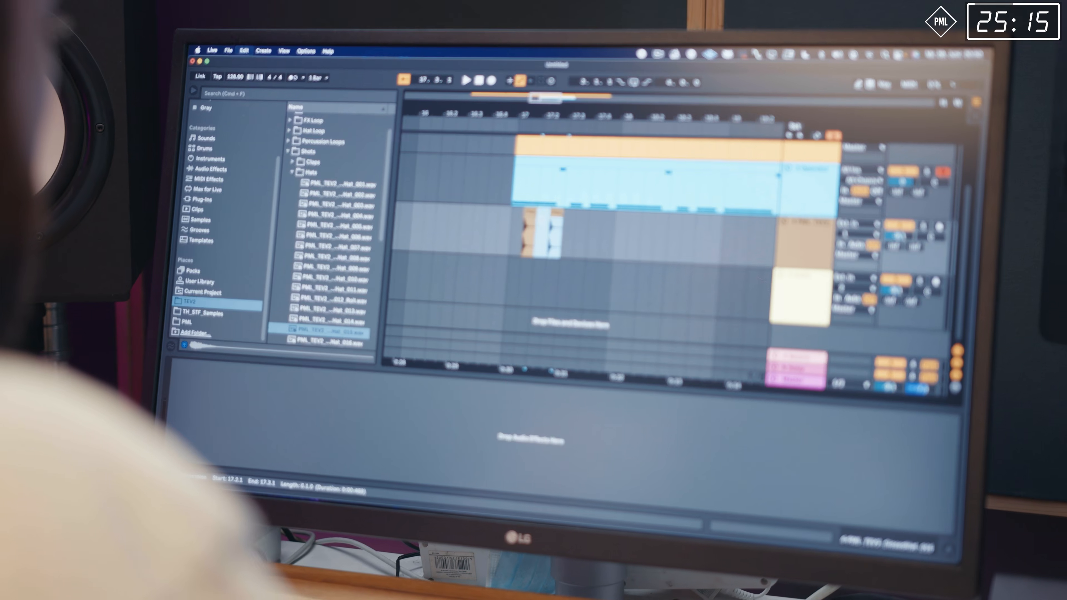
key(super+d)
key(super+d)
key(super+d)
key(super+d)
key(super+d)
key(super+d)
key(super+d)
key(super+d)
key(super+d)
key(super+d)
key(super+d)
key(super+d)
key(super+d)
key(super+d)
key(super+d)
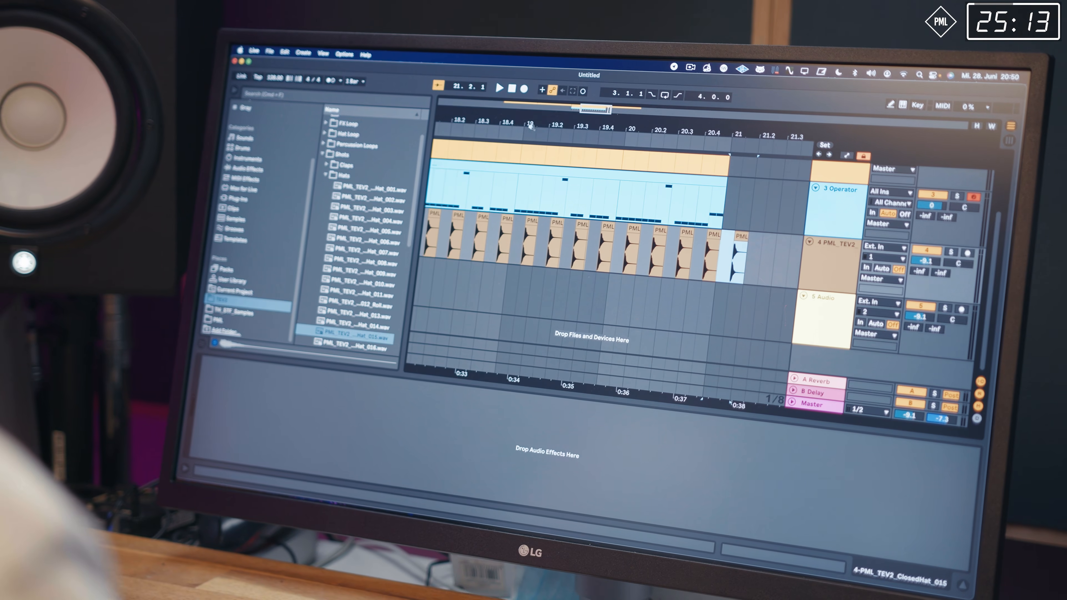
Play the loop from bar 17 and delete the surplus closed hat after bar 21.
drag(556, 135, 598, 92)
click(526, 91)
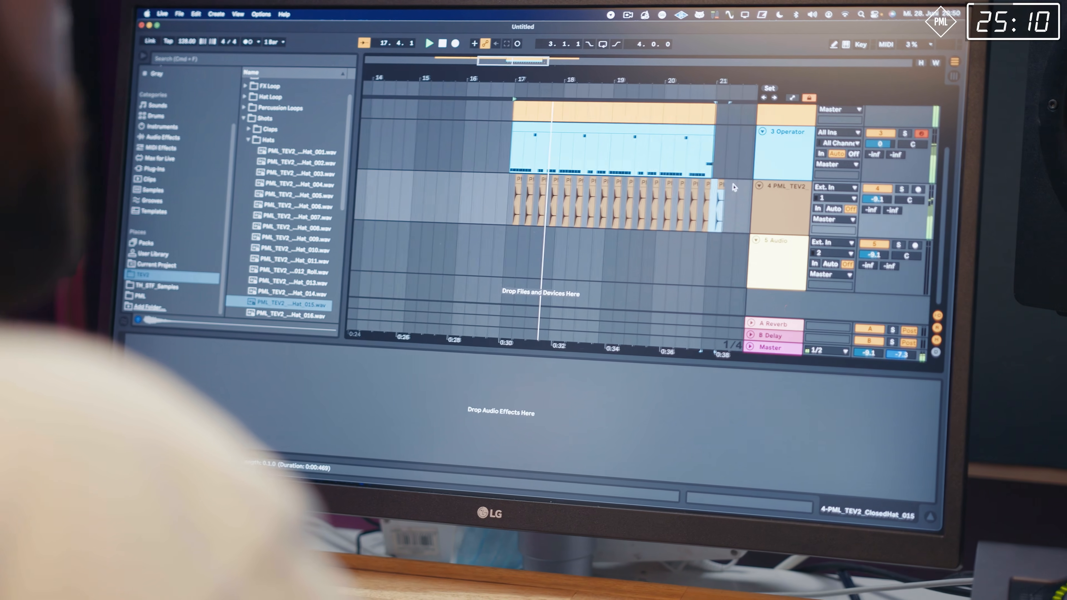
drag(715, 191, 694, 190)
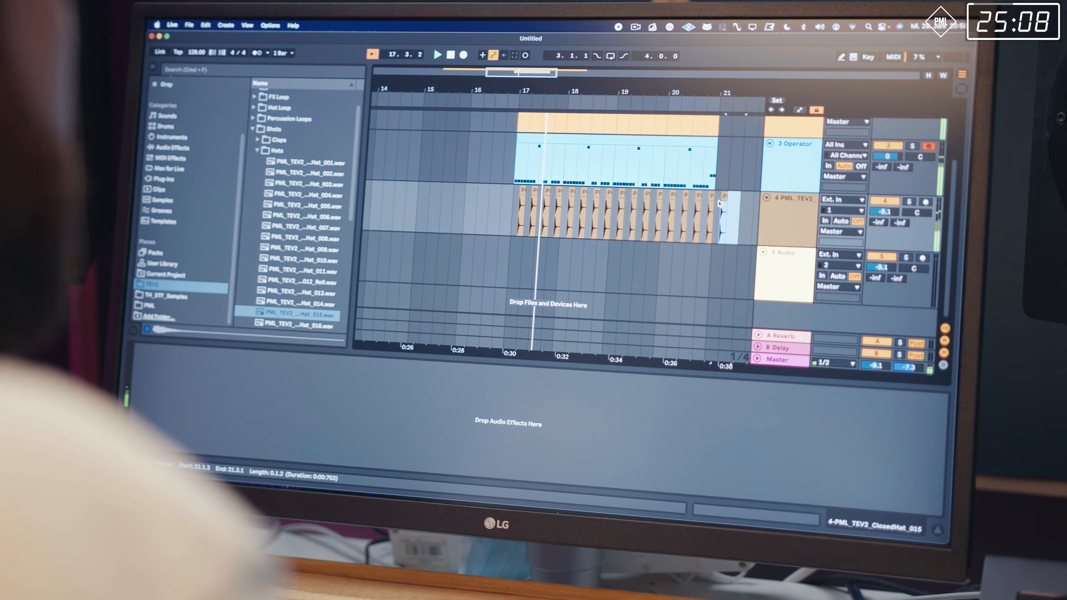
key(Delete)
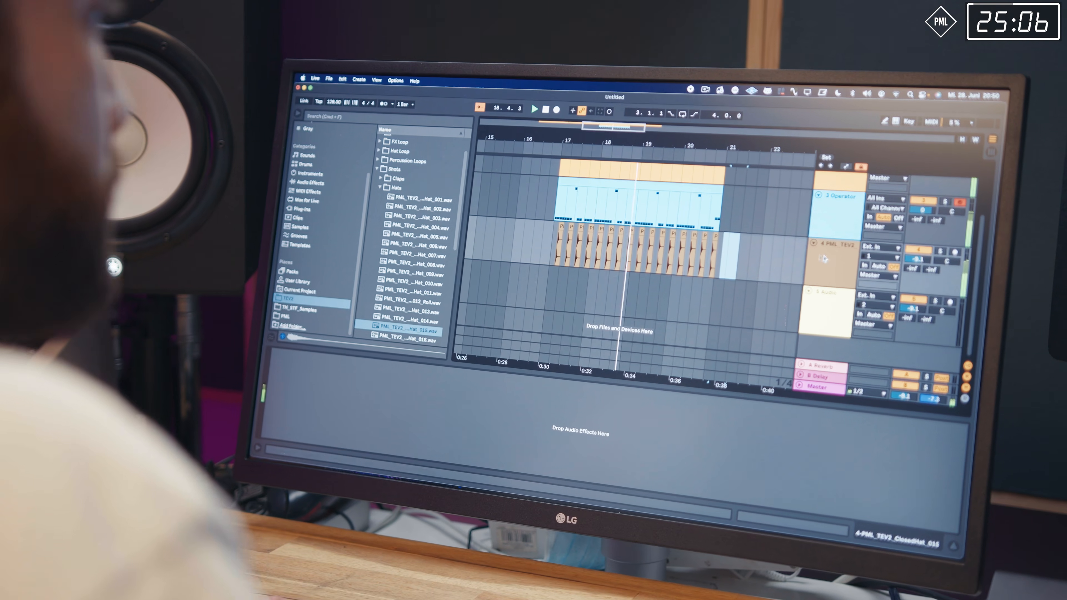
Insert an audio track below the closed hats and search TEV2 for "ride" to audition the Blocksize ride loop at 124 BPM.
right_click(794, 226)
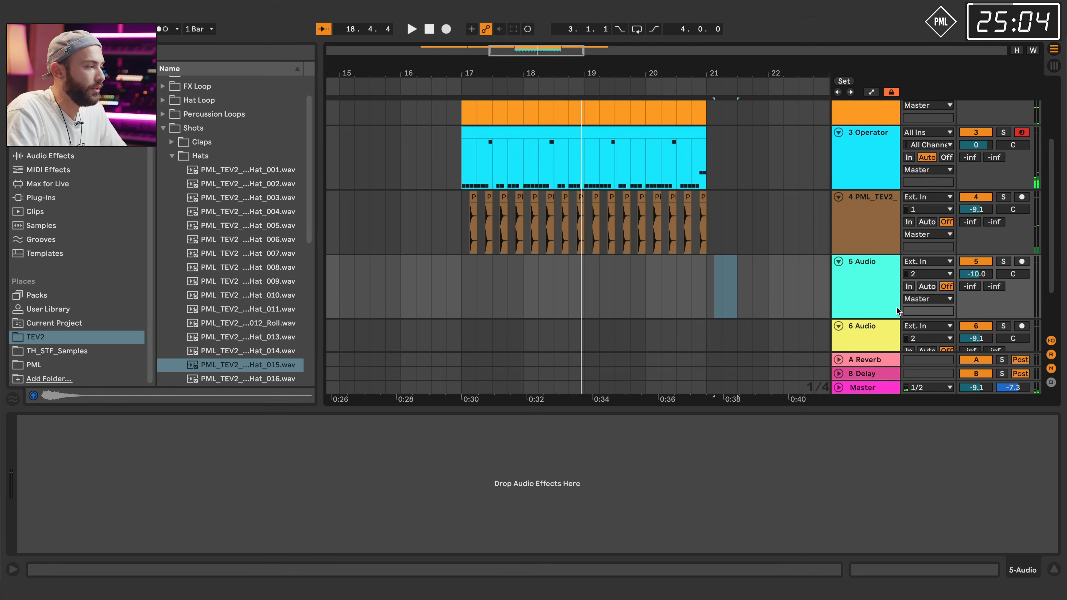
click(172, 155)
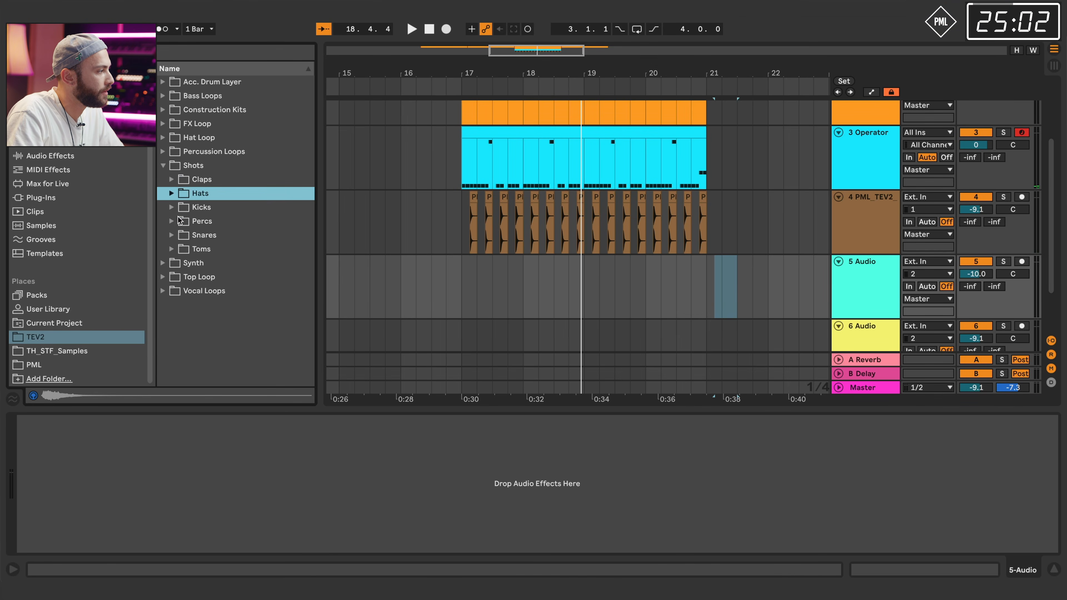
click(185, 55)
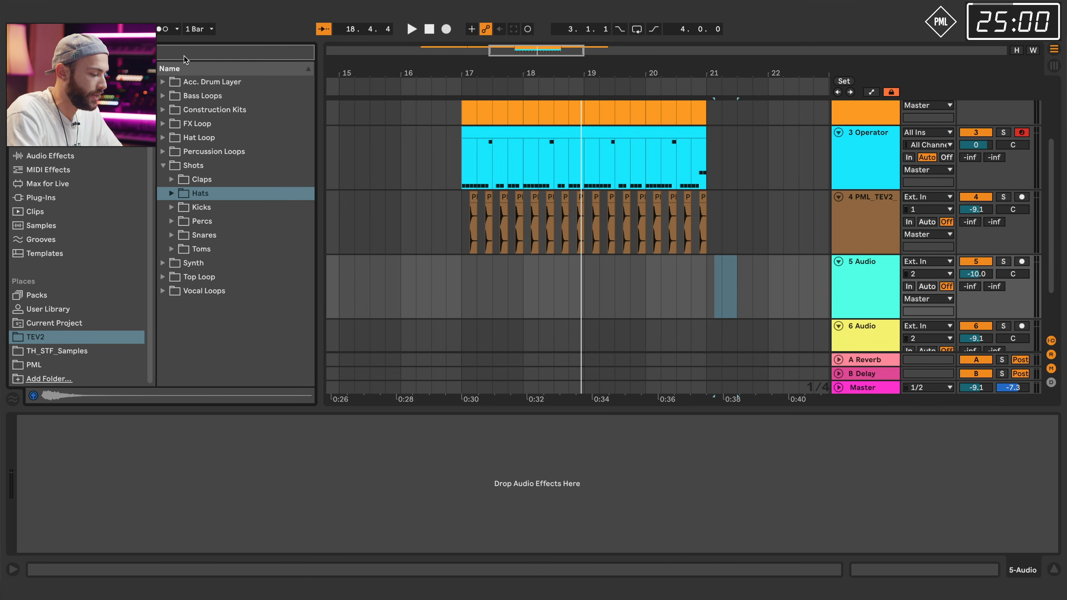
text(ride)
click(163, 83)
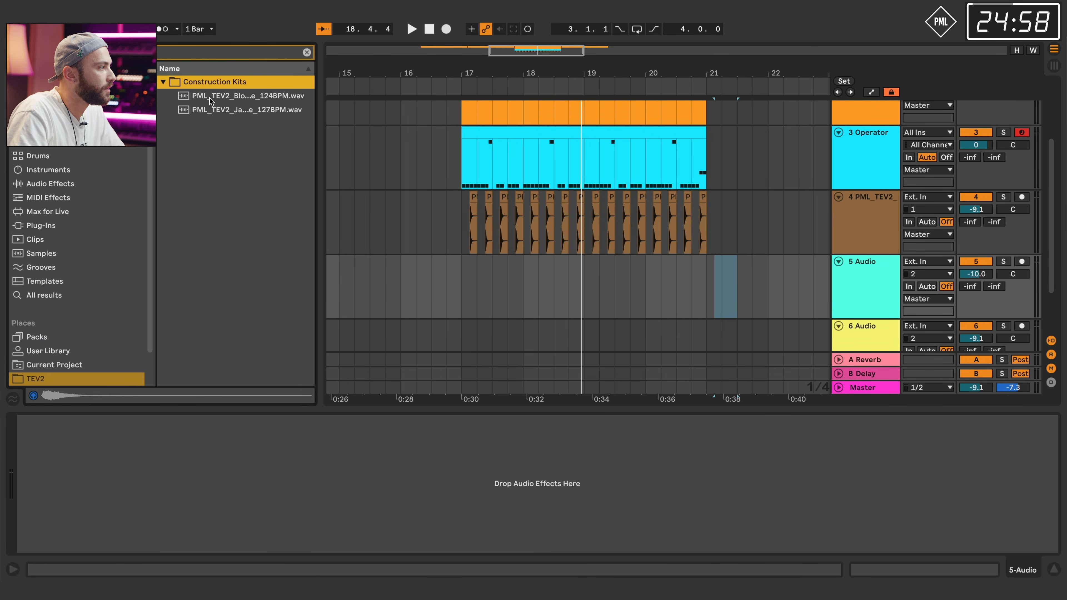
click(209, 96)
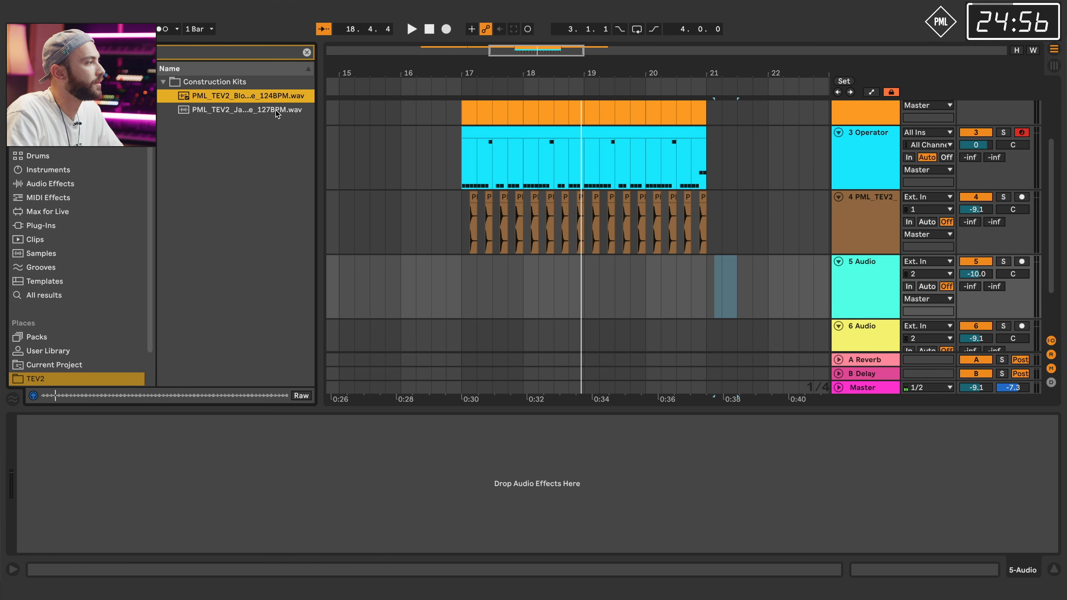
drag(218, 99, 486, 223)
drag(559, 72, 559, 46)
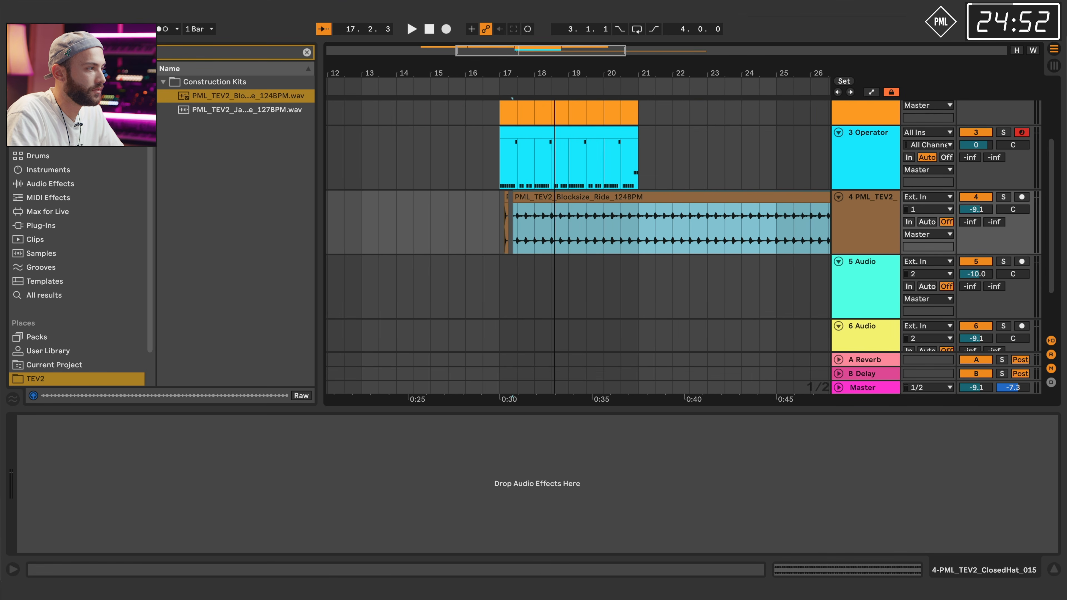
key(ctrl+z)
Place the Blocksize ride loop on the new track 5 at bar 17 and trim it to four bars, ending at bar 21.
drag(273, 98, 576, 252)
drag(611, 75, 611, 58)
click(690, 278)
drag(696, 264, 480, 265)
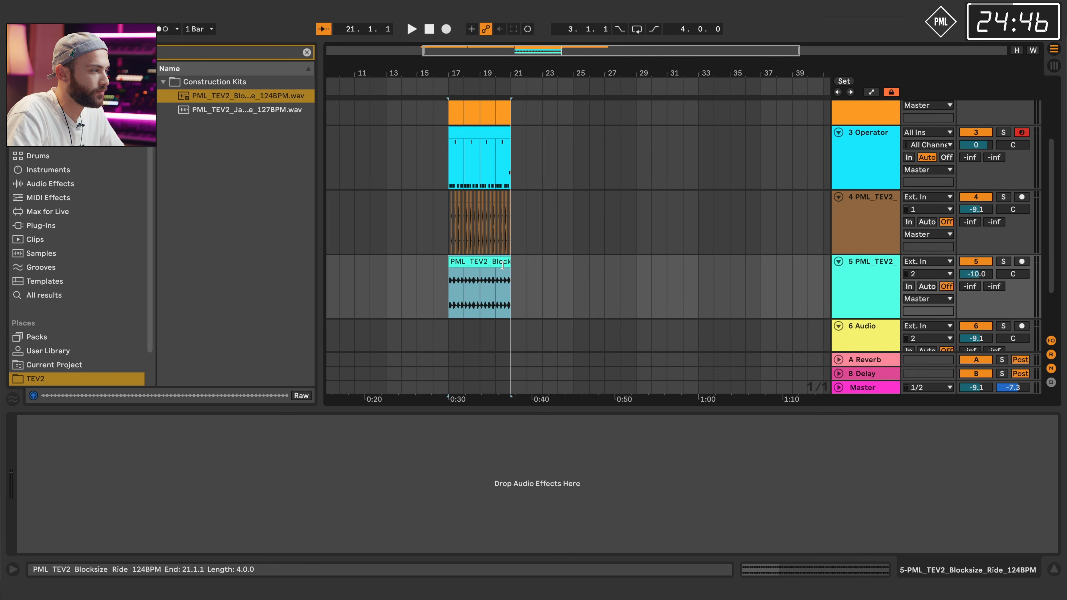
Lower the ride track's volume to -19.0 dB while the loop plays.
key(z)
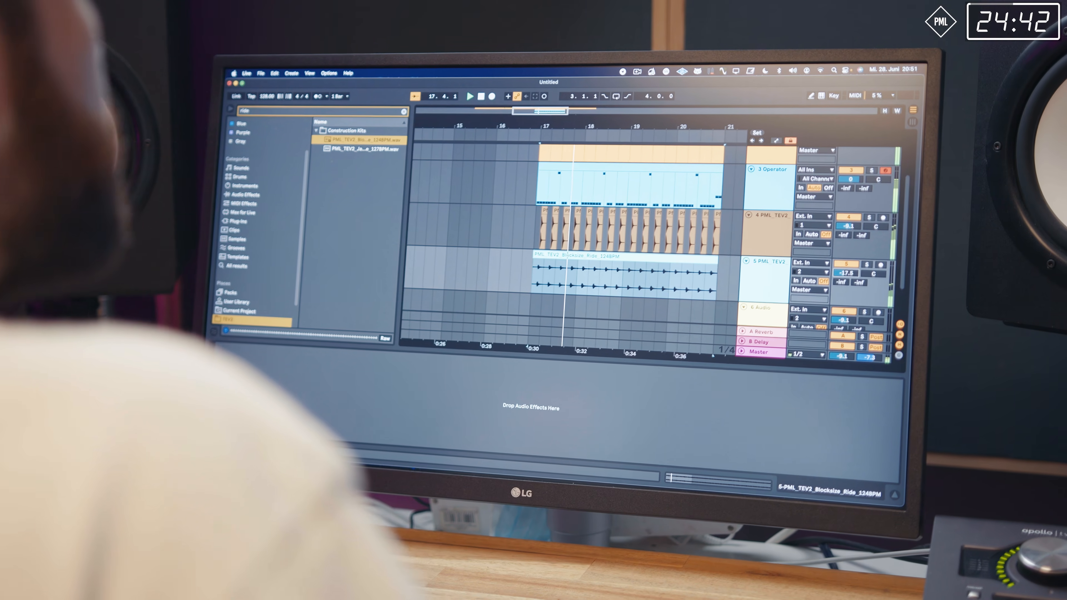
drag(846, 272, 846, 278)
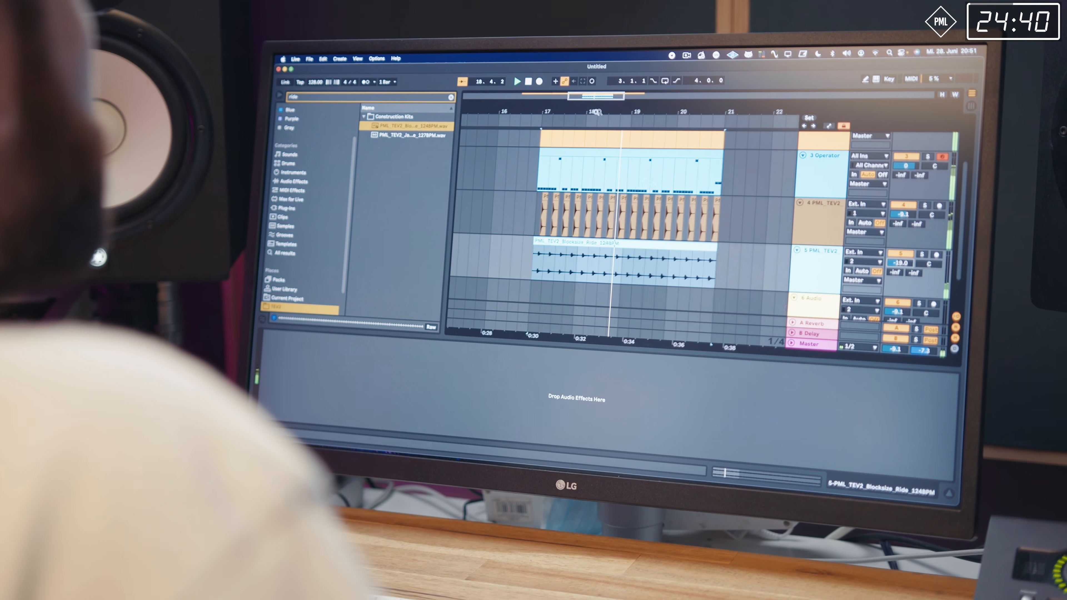
drag(597, 112, 574, 126)
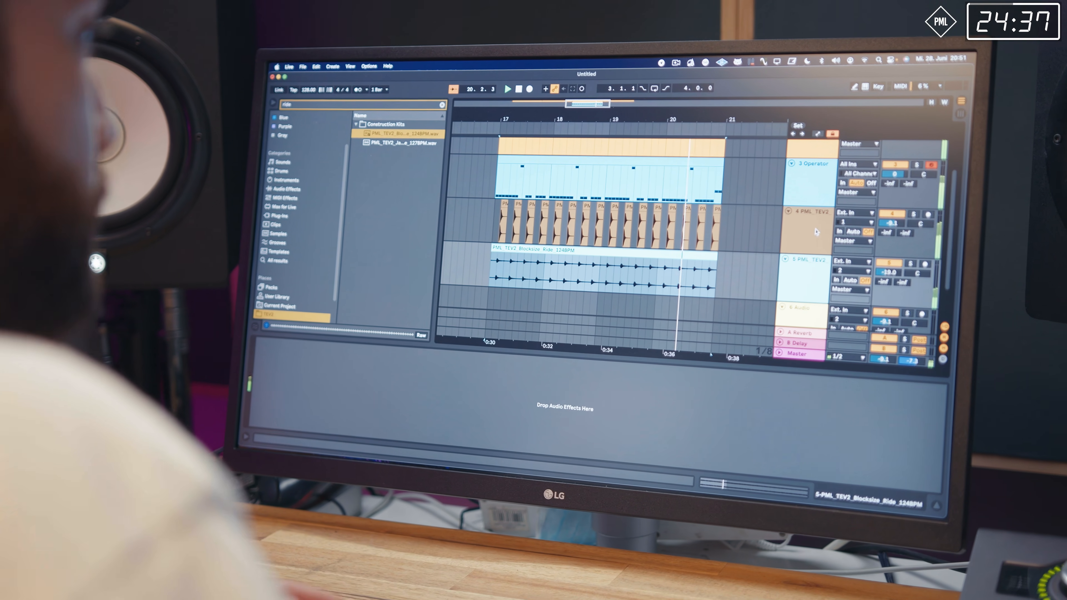
Insert an audio track between the closed hats and the ride, and pick closed hat 001 from the TEV2 Hats folder.
right_click(803, 227)
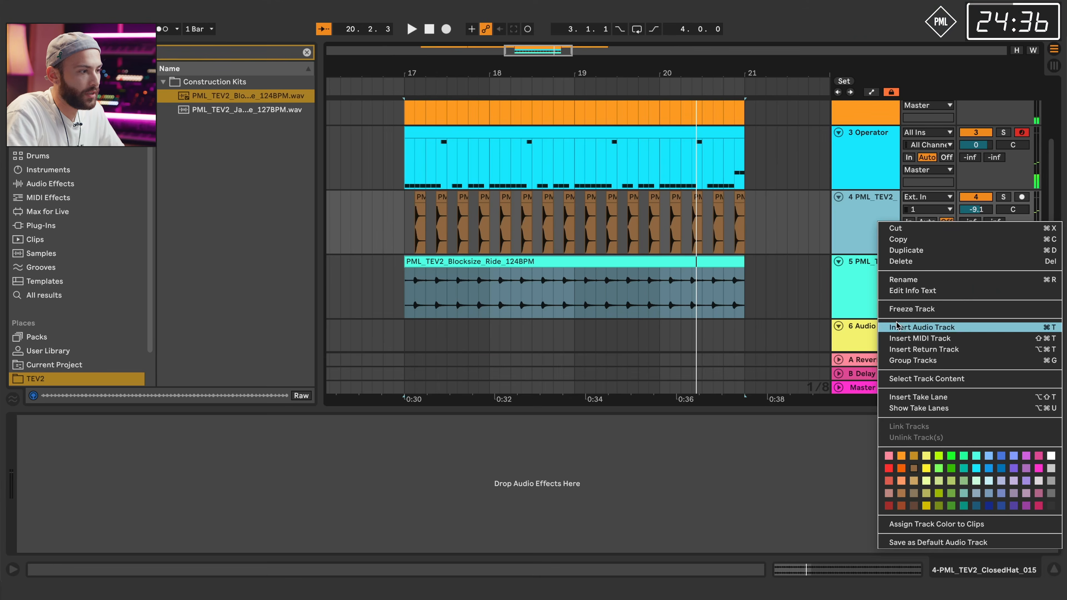
click(896, 327)
click(307, 52)
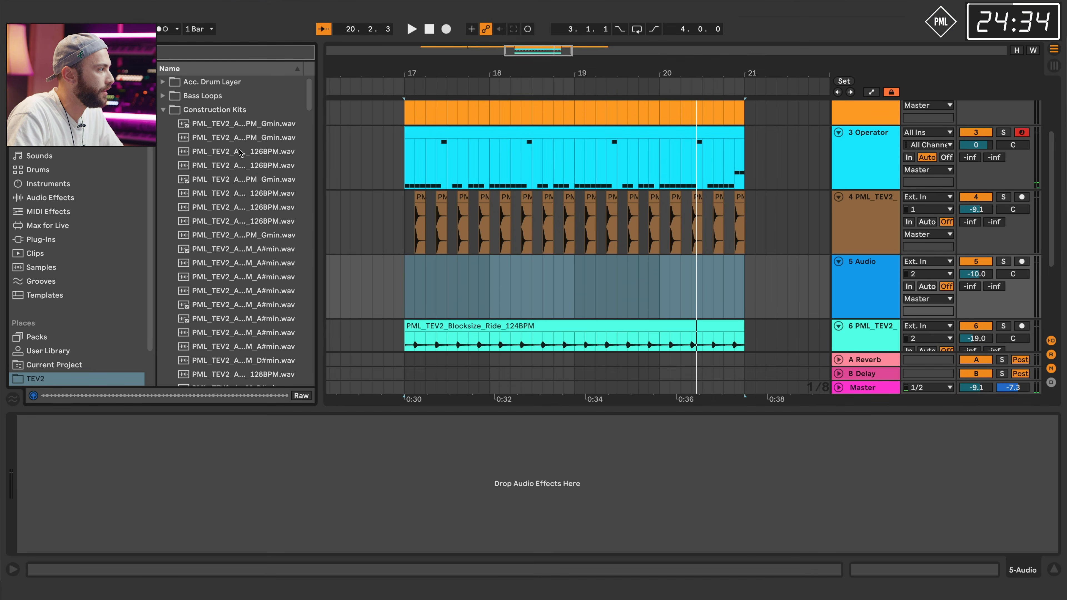
click(164, 110)
click(164, 165)
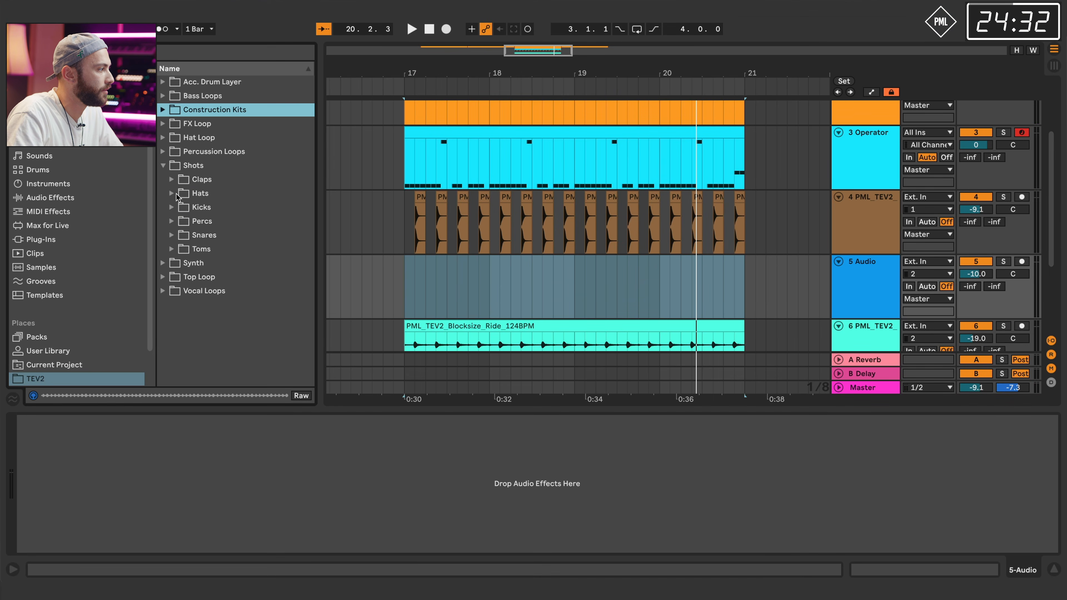
click(173, 195)
click(220, 235)
key(Up)
key(Down)
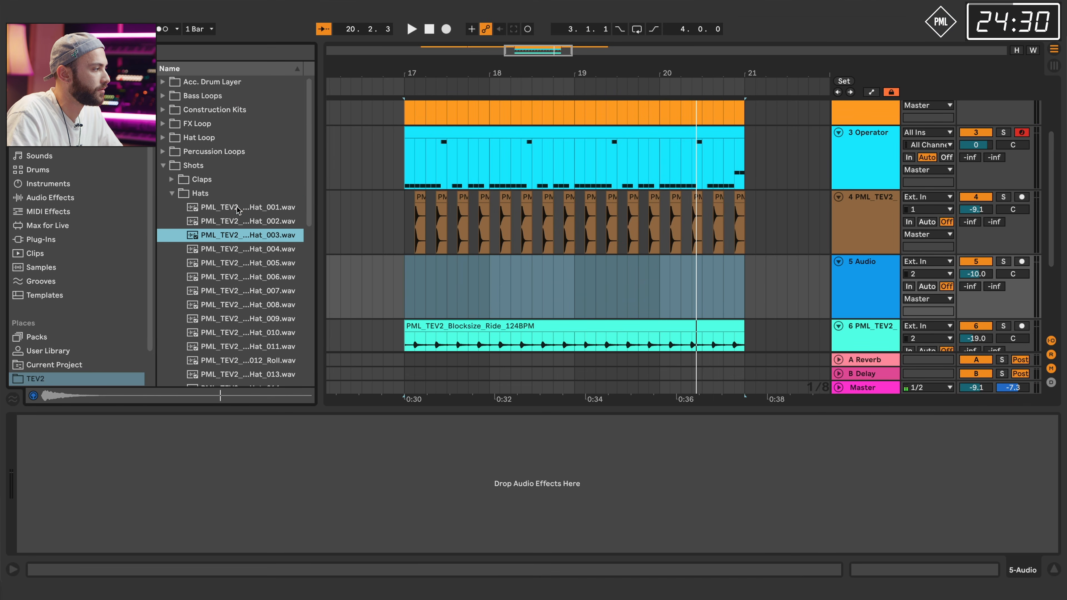
key(Up)
key(Up)
Place closed hat 001 on the off-beat at 17.1.3 of the new track and cut its tail after 17.2.1.
drag(224, 210, 360, 242)
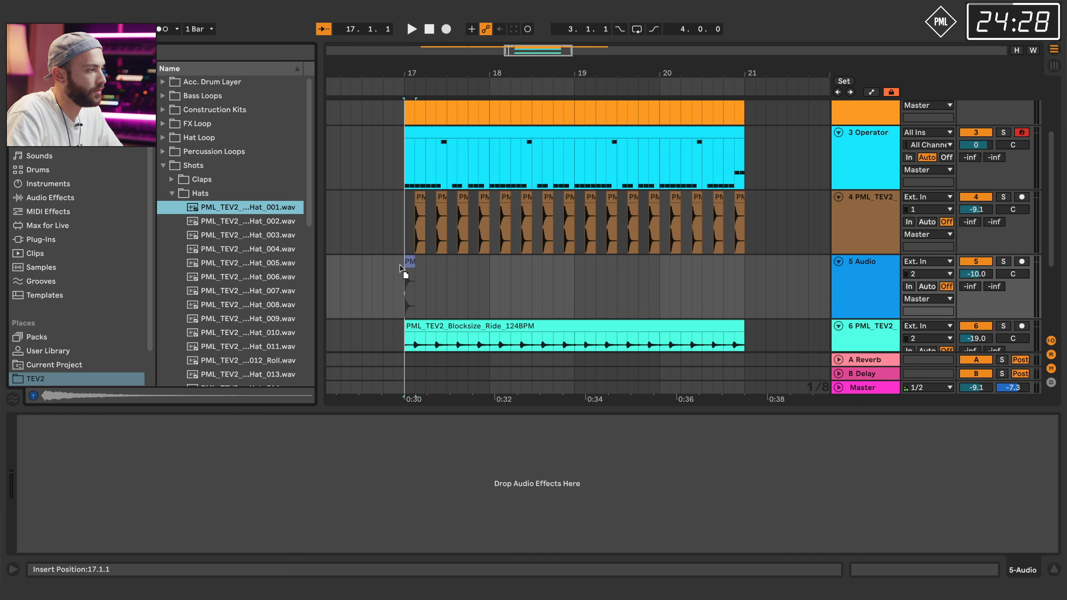
drag(415, 271, 412, 273)
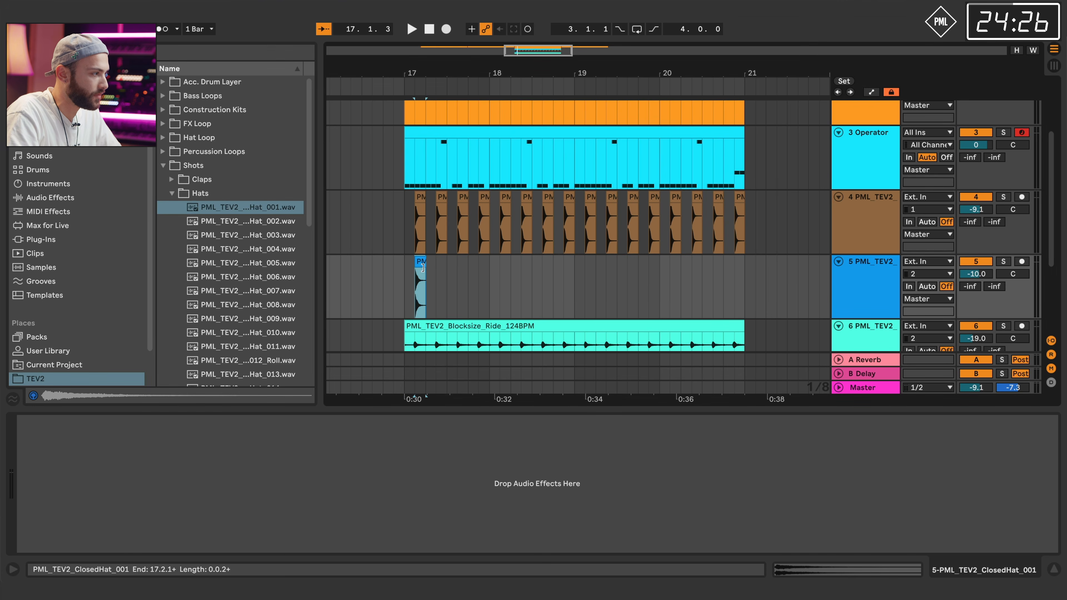
key(Delete)
click(432, 263)
key(Delete)
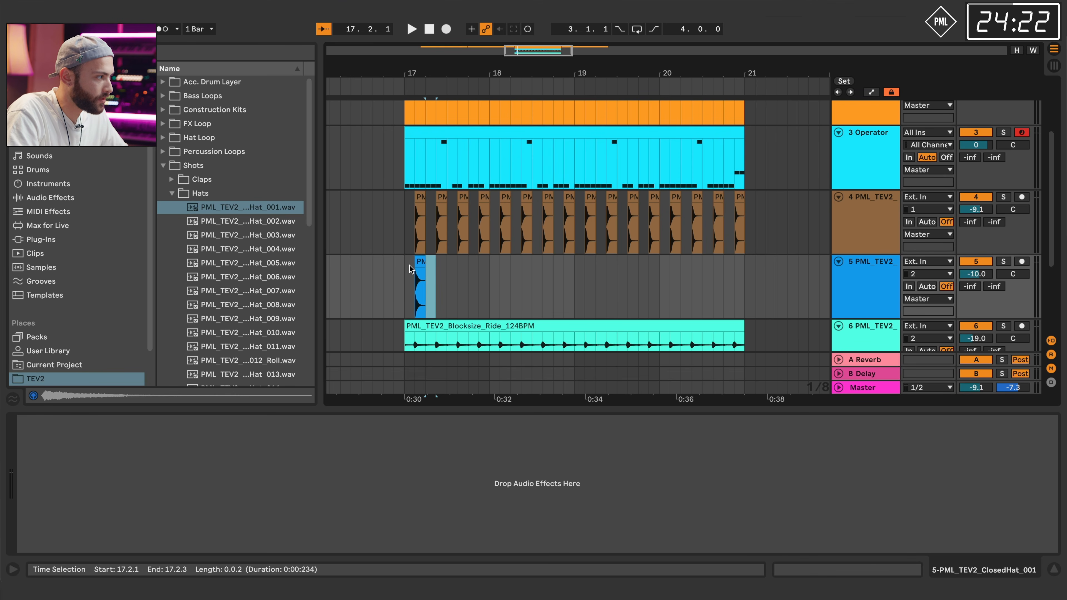
Duplicate the first beat of the closed hat 001 track repeatedly to fill the loop up to bar 21.
drag(425, 265, 403, 265)
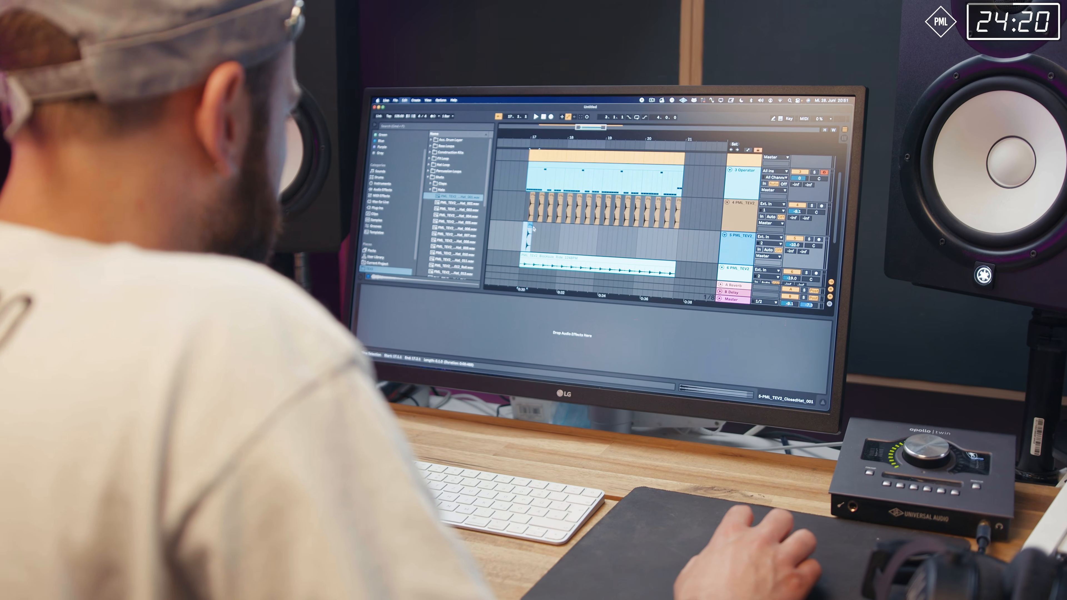
key(super+d)
key(super+d)
key(super+d)
key(super+d)
key(super+d)
key(super+d)
key(super+d)
key(super+d)
key(super+d)
key(super+d)
key(super+d)
key(super+d)
key(super+d)
key(super+d)
key(super+d)
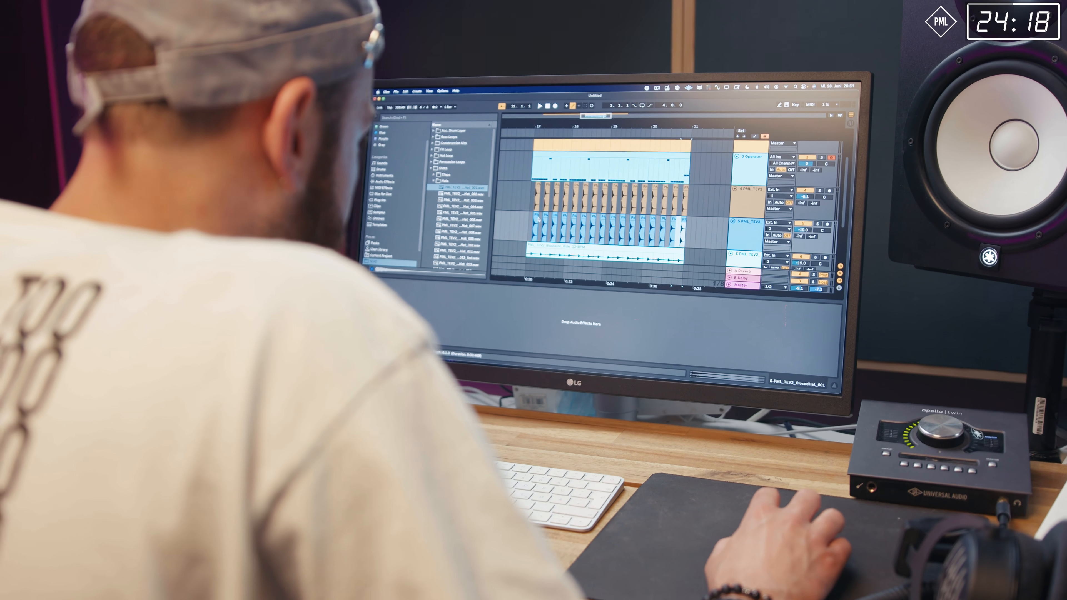
Play from bar 17 and balance the closed hats, with track 4 at -11.7 dB and track 5 at -9.8 dB.
click(530, 229)
key(space)
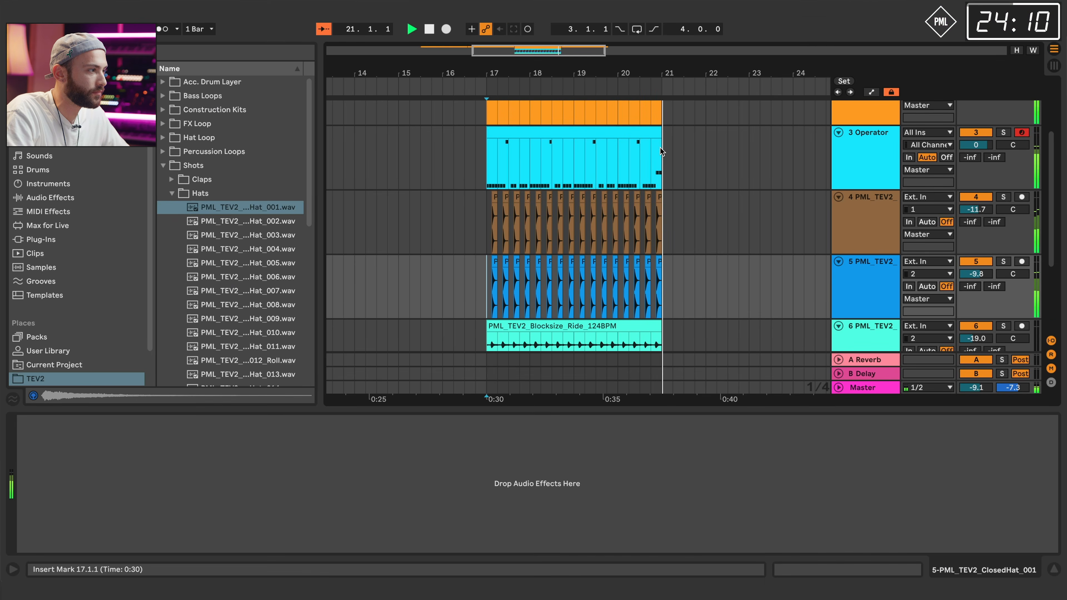
Duplicate the time range from bar 17 to bar 21 on all tracks to extend the loop to eight bars.
drag(660, 151, 532, 158)
click(489, 158)
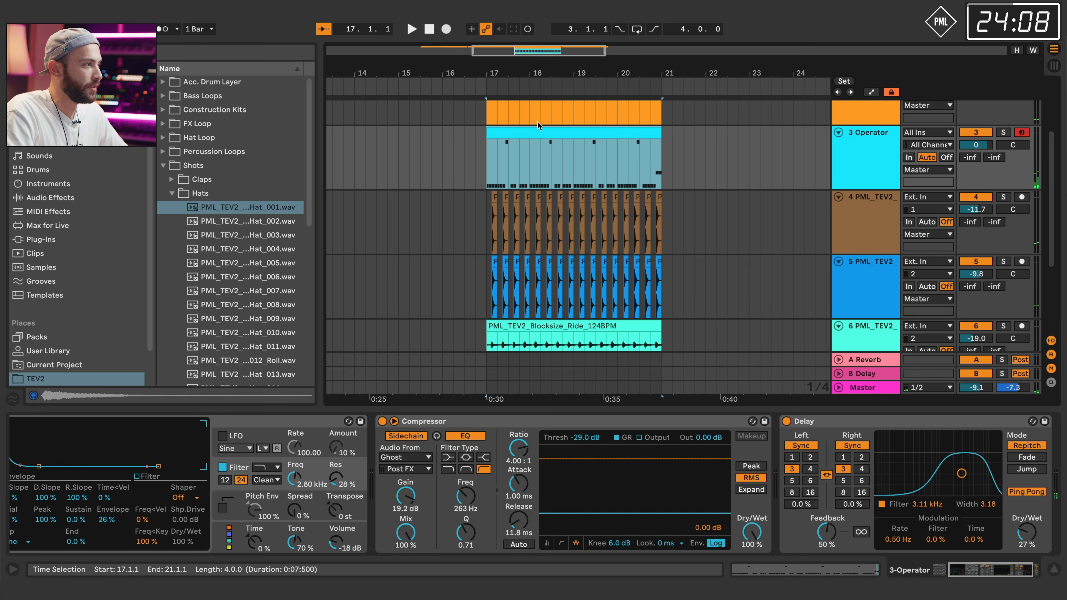
right_click(550, 72)
click(563, 100)
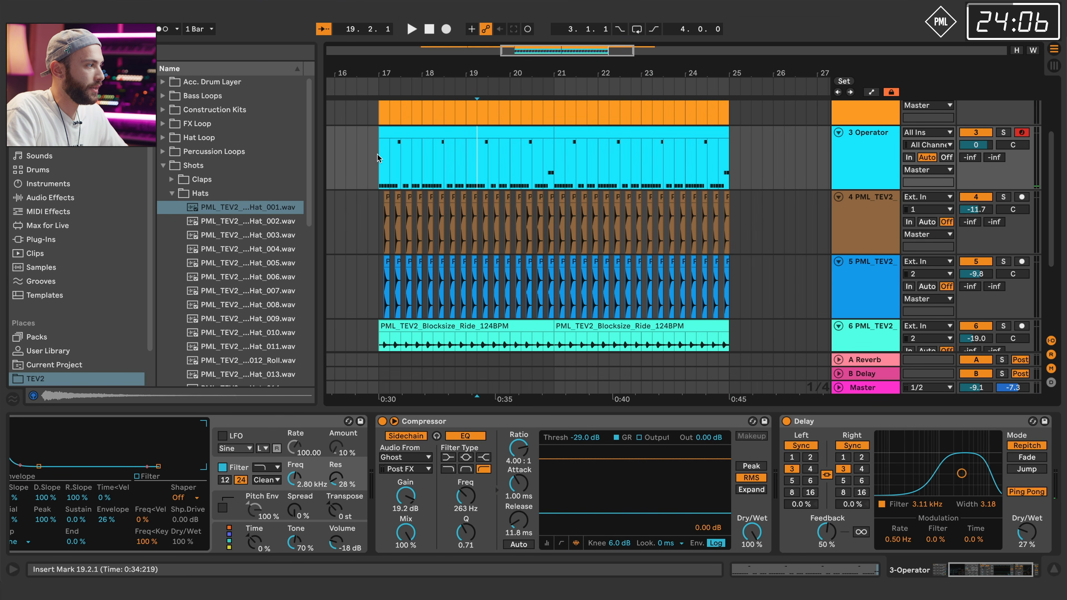
Play the extended eight-bar loop from bar 17.
drag(379, 159, 708, 160)
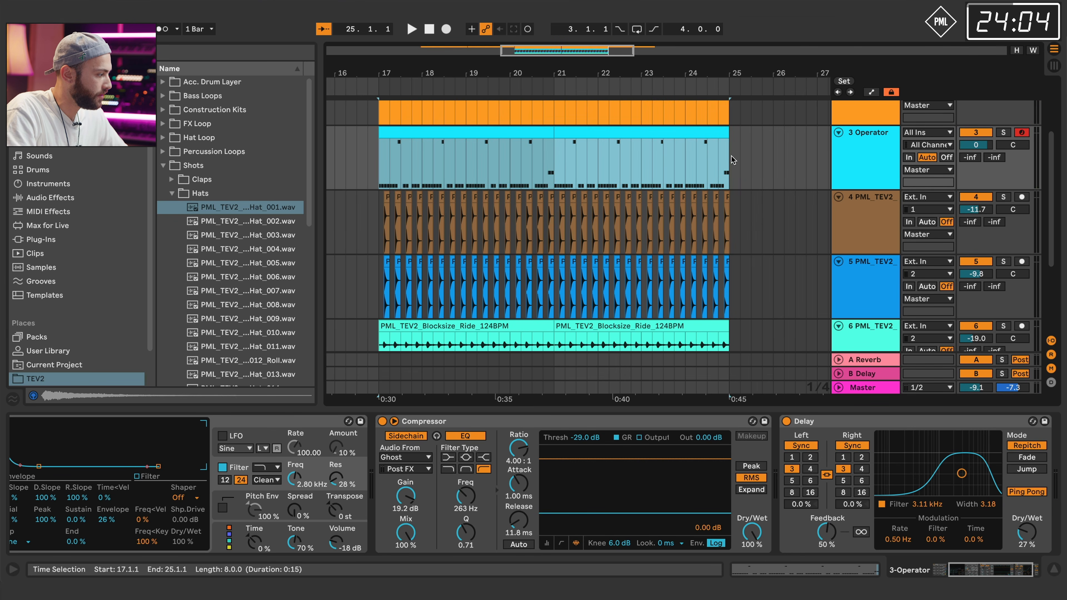
click(752, 146)
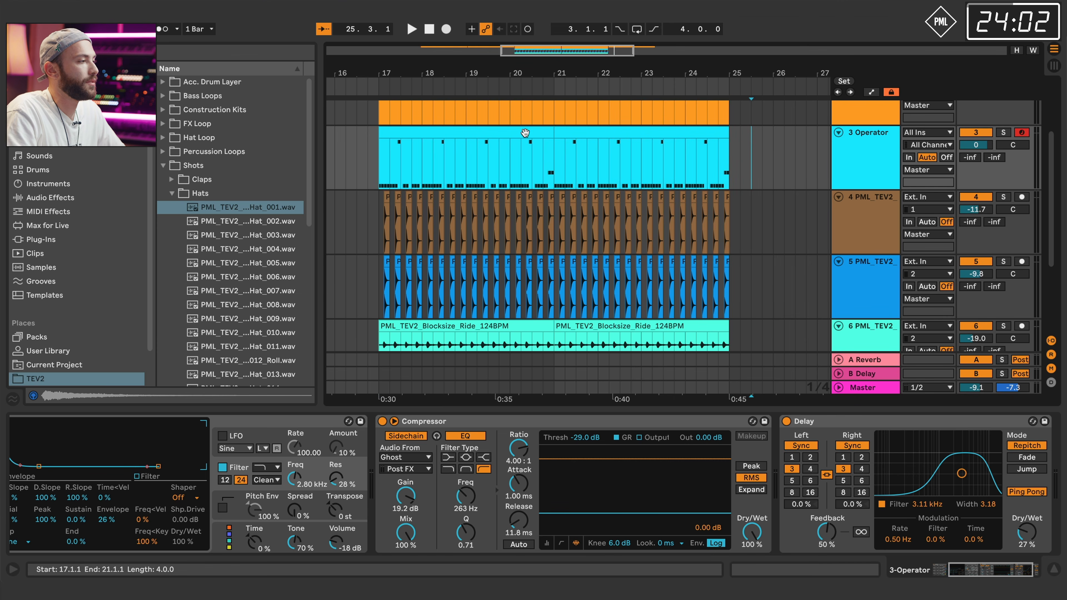
scroll(525, 133, down, 3)
scroll(526, 133, up, 4)
click(373, 84)
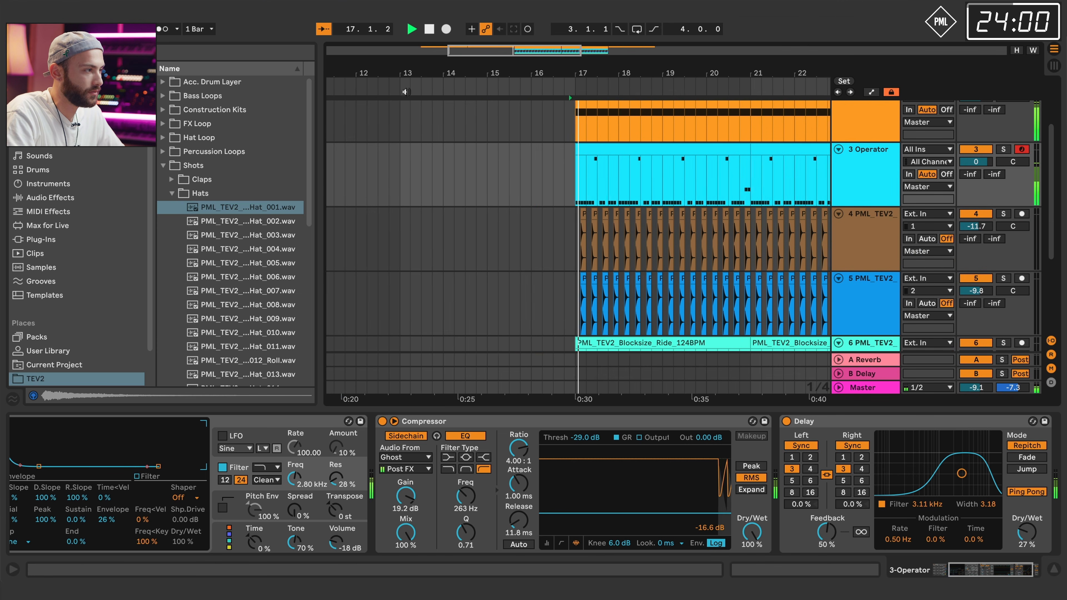
drag(697, 75, 542, 73)
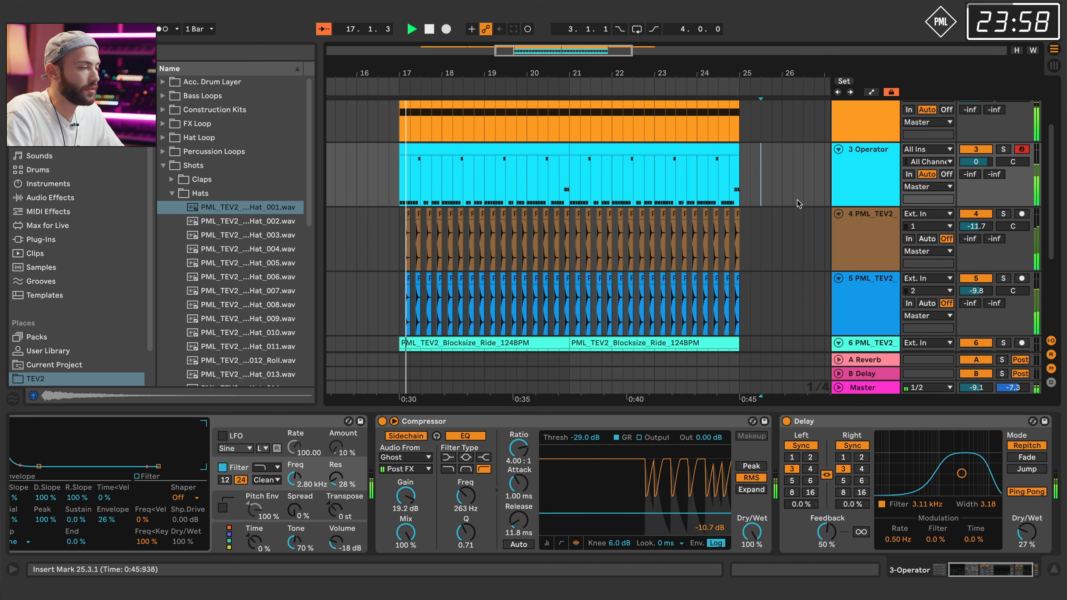
key(space)
Fold all tracks and duplicate the kick, bass, hat and ride clips from bars 17 to 25 onward to bar 33.
scroll(793, 203, up, 3)
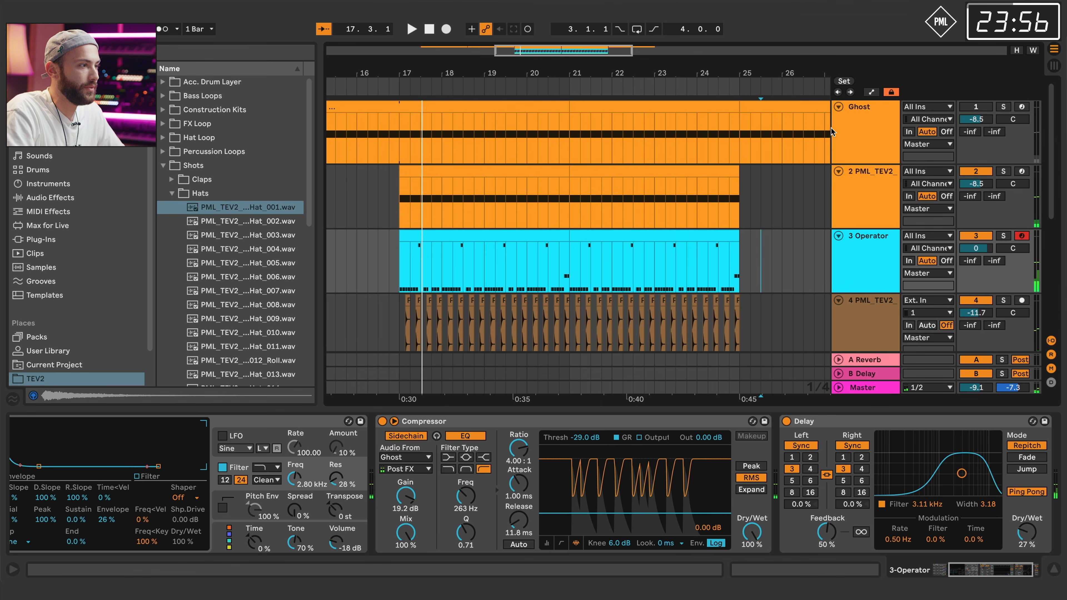
click(838, 171)
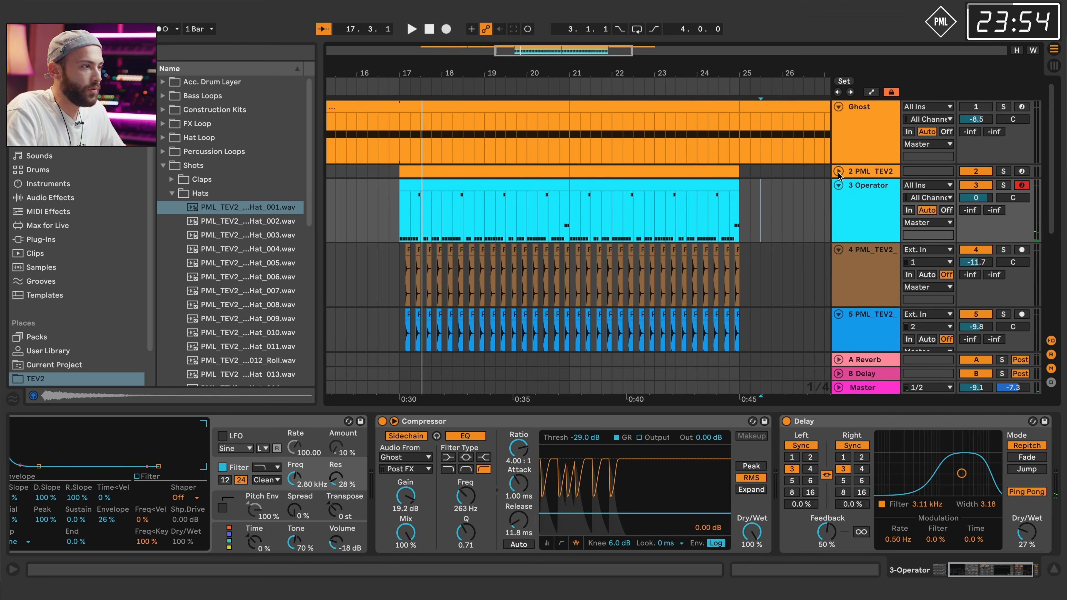
click(838, 173)
alt+click(838, 173)
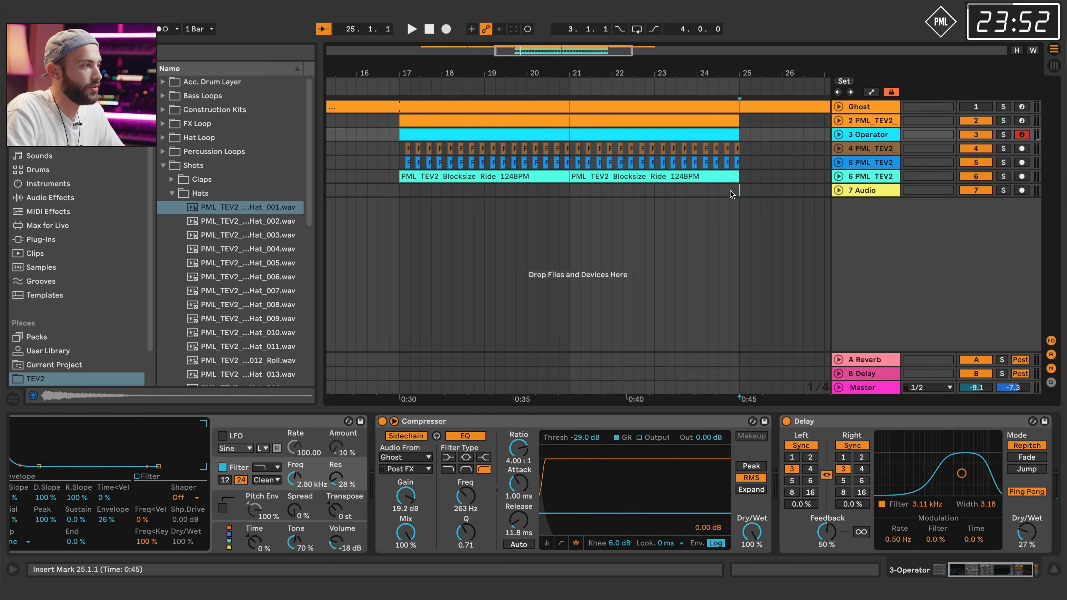
key(ctrl+d)
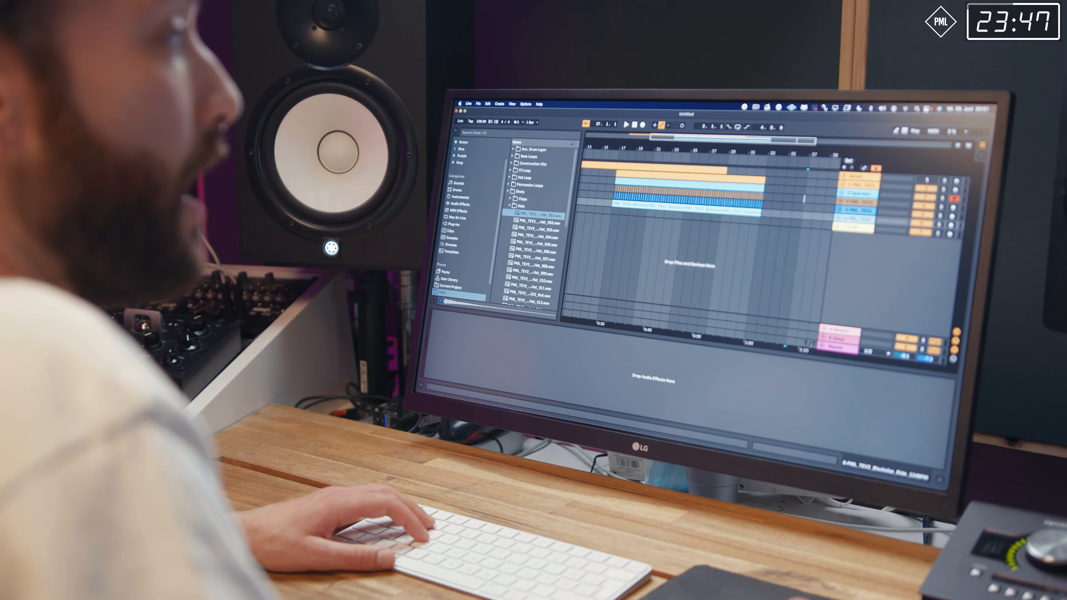
Add PML_TEV2_Clap_019 to track 7 at 25.2.1, duplicate it every half bar through bar 27, and play it with the beat.
right_click(860, 190)
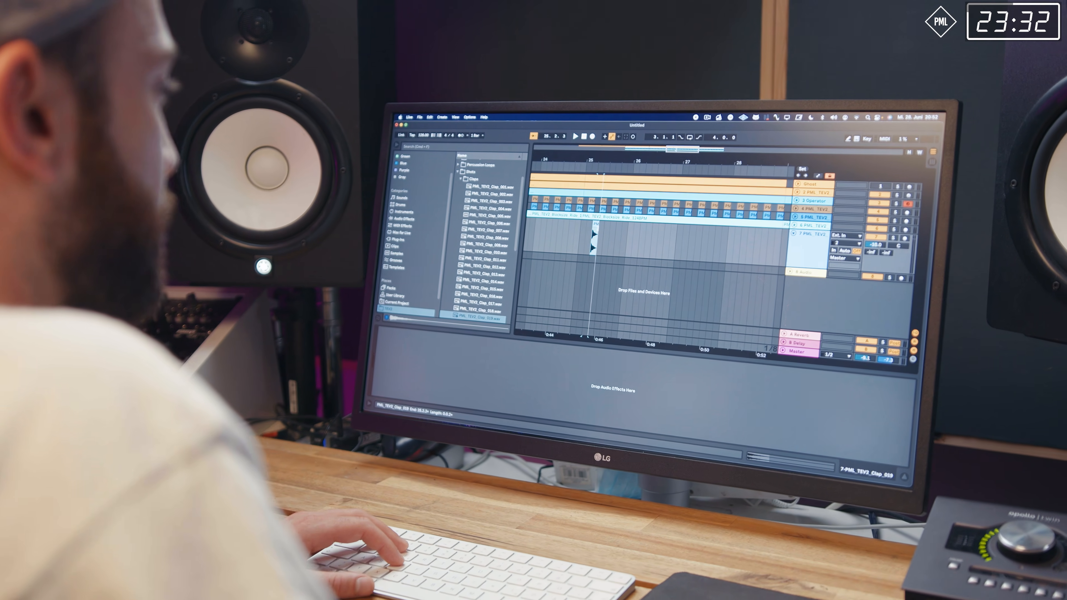
key(super+d)
key(super+d)
key(super+d)
key(super+d)
key(super+d)
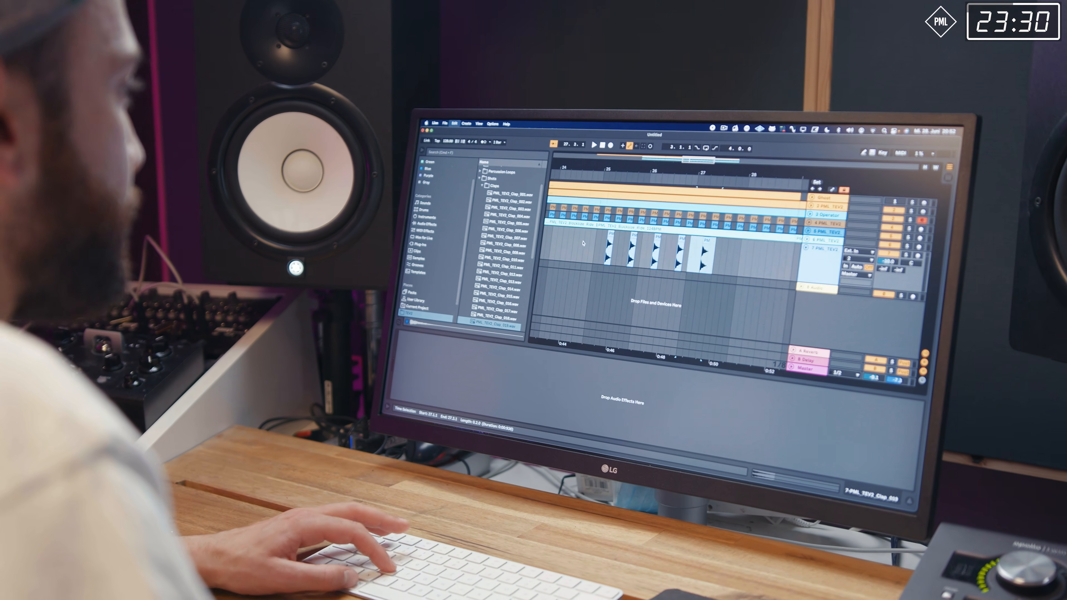
click(571, 238)
key(space)
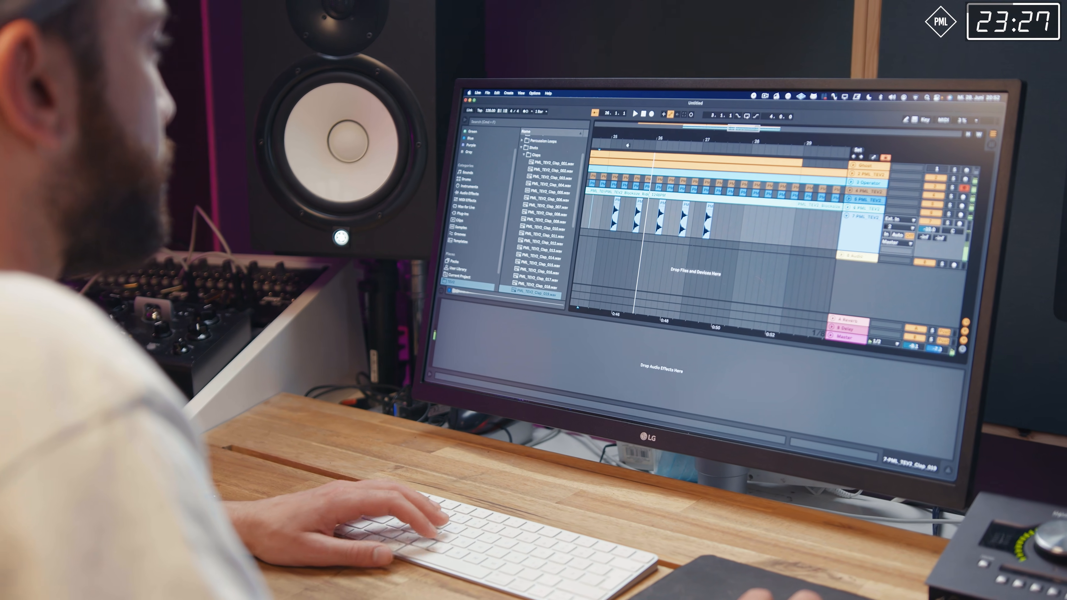
Trim the tail of the first clap at 25.2.1 to one sixteenth and clear the untrimmed copies after it.
drag(628, 142, 627, 180)
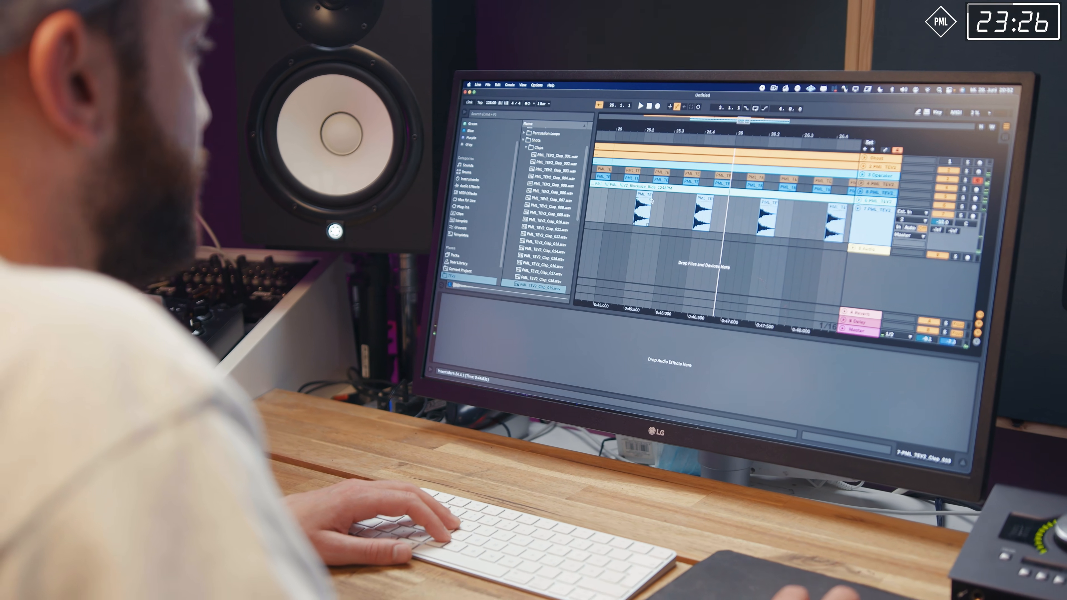
key(space)
drag(626, 221, 613, 226)
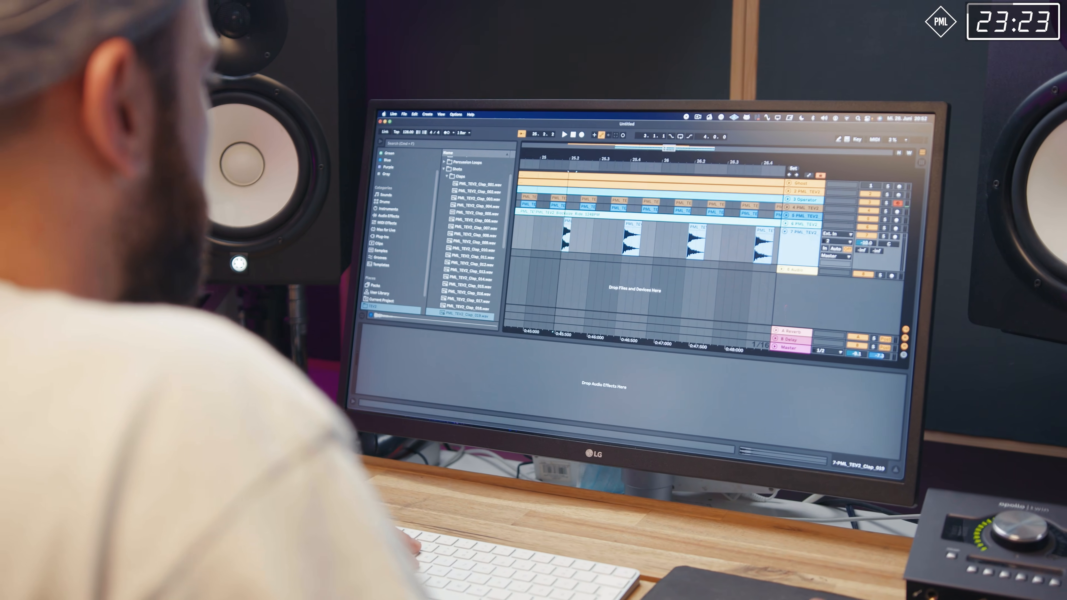
drag(551, 159, 551, 185)
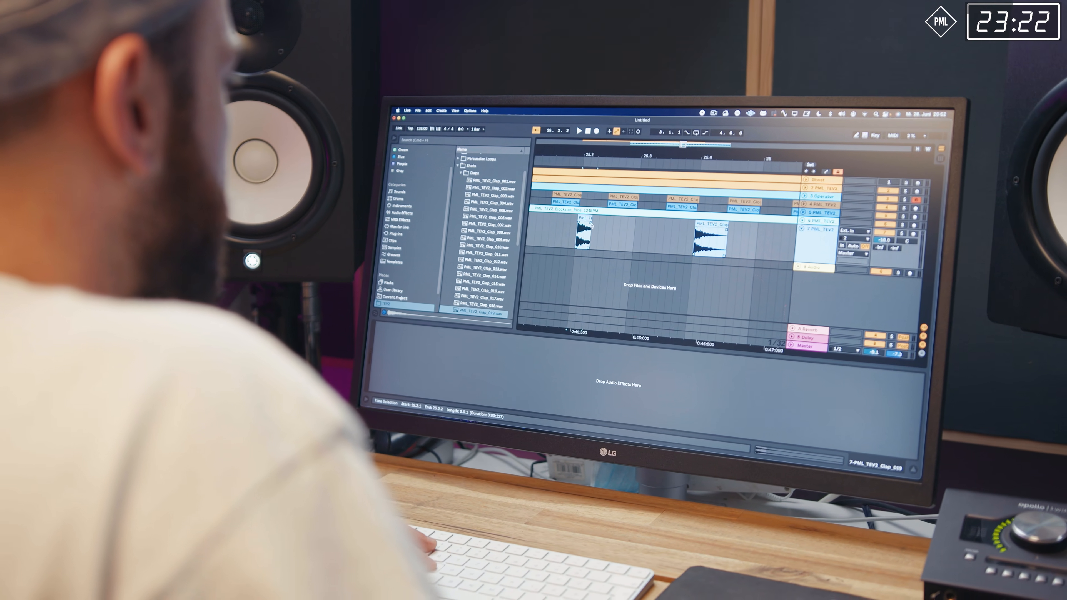
click(551, 235)
key(space)
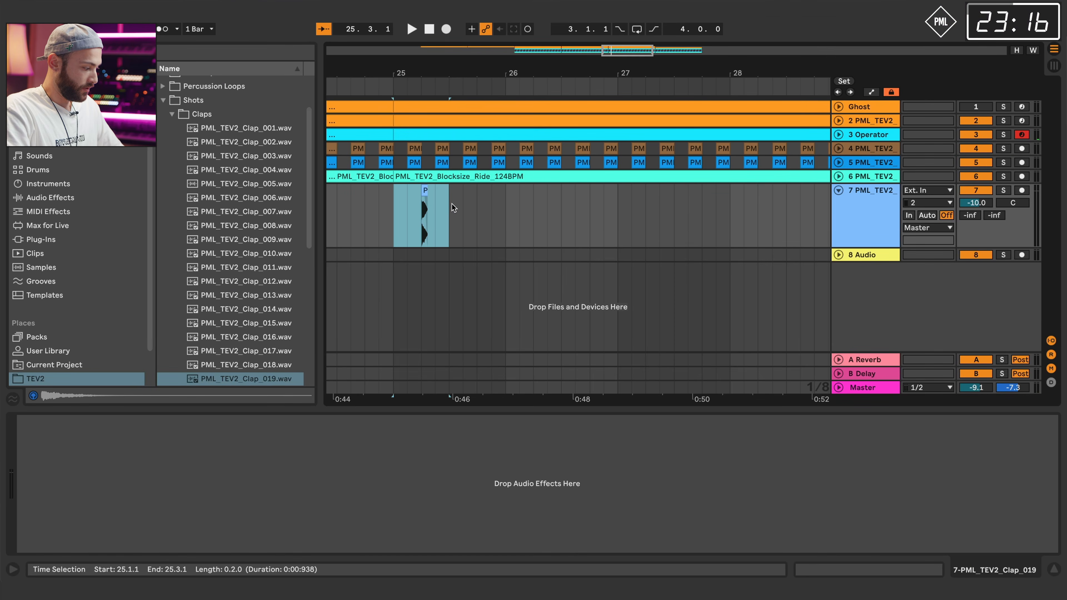
Duplicate the trimmed clap every half bar into bar 28 and play the result with the other tracks.
key(ctrl+d)
key(ctrl+d)
key(ctrl+d)
key(ctrl+d)
key(ctrl+d)
key(space)
drag(499, 74, 323, 80)
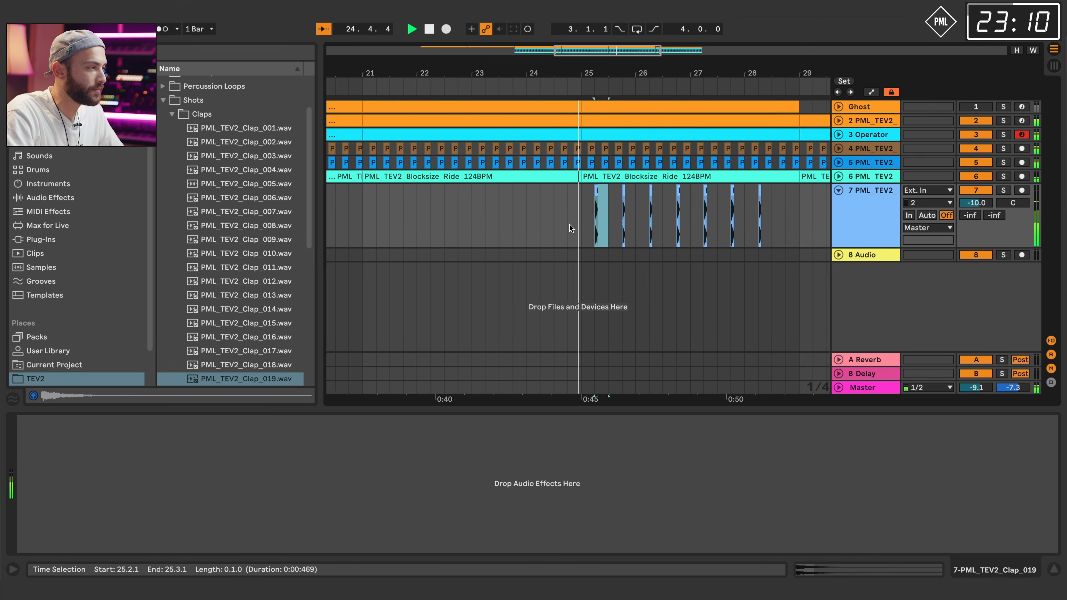
Duplicate the two-bar clap pattern from bars 25 to 27 three times to fill track 7 up to bar 33.
drag(571, 223, 680, 214)
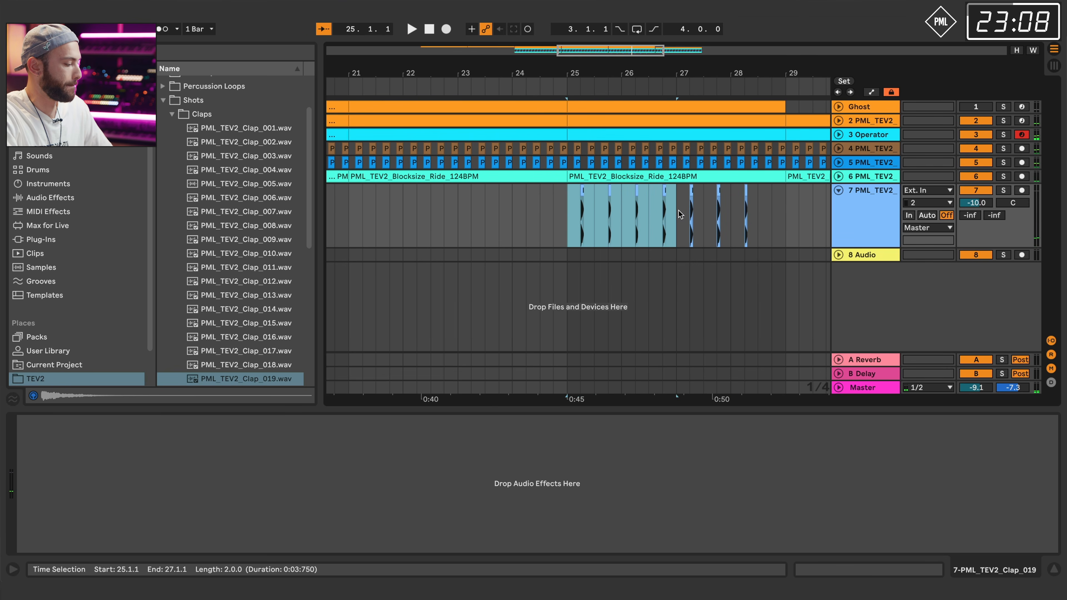
key(ctrl+d)
key(ctrl+d)
key(ctrl+d)
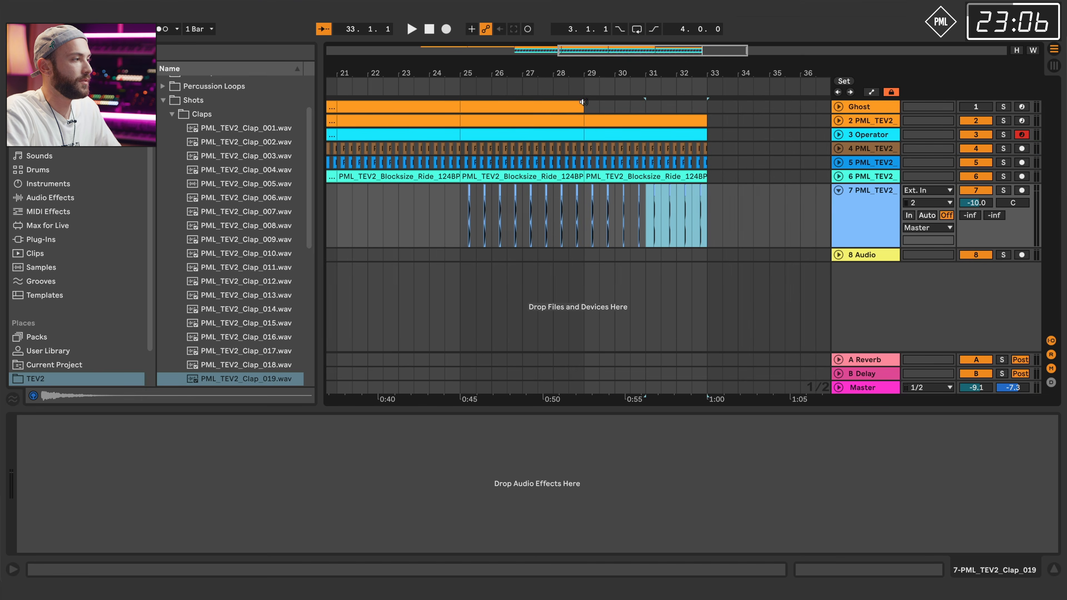
Extend the Ghost track's kick pattern to bar 33 and play the transition from bar 24 into the claps.
drag(461, 107, 584, 107)
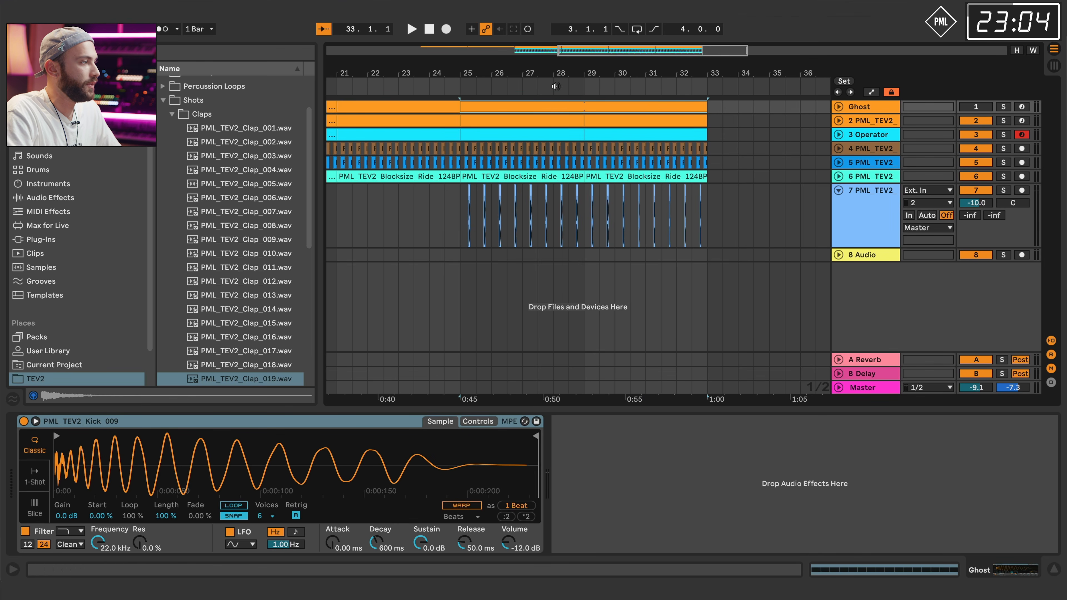
click(449, 91)
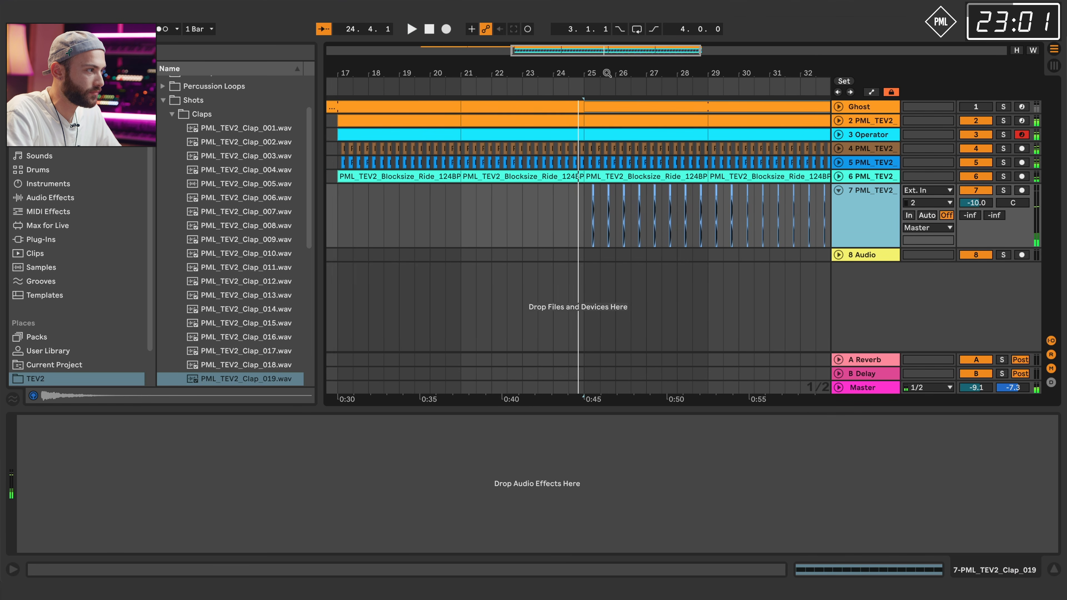
drag(601, 71, 480, 77)
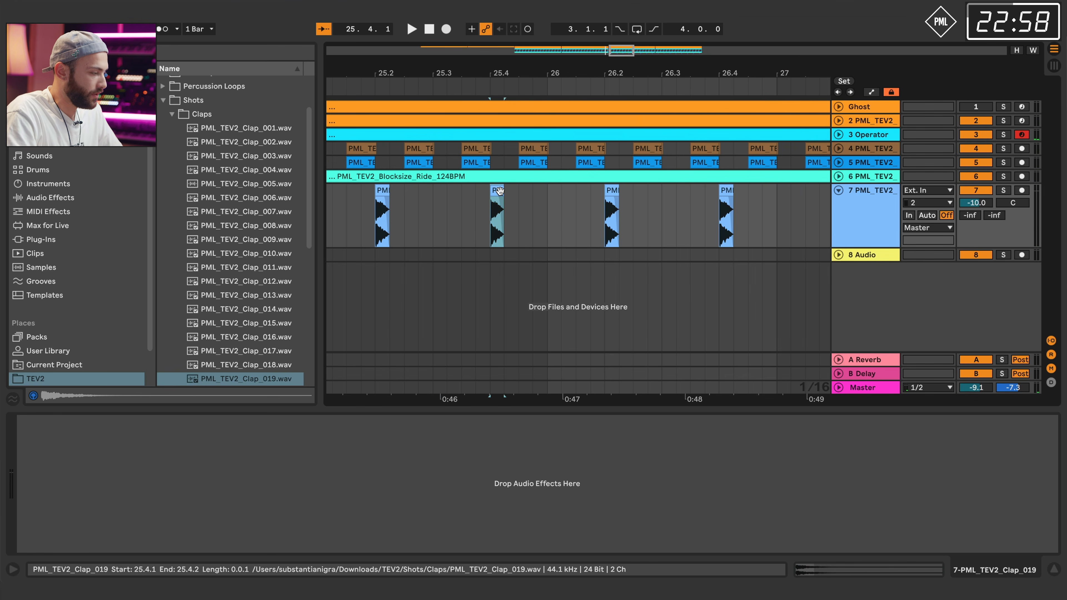
Paste a copy of the trimmed clap at 25.4.4 as an extra hit just before bar 26.
key(super+v)
drag(530, 73, 532, 99)
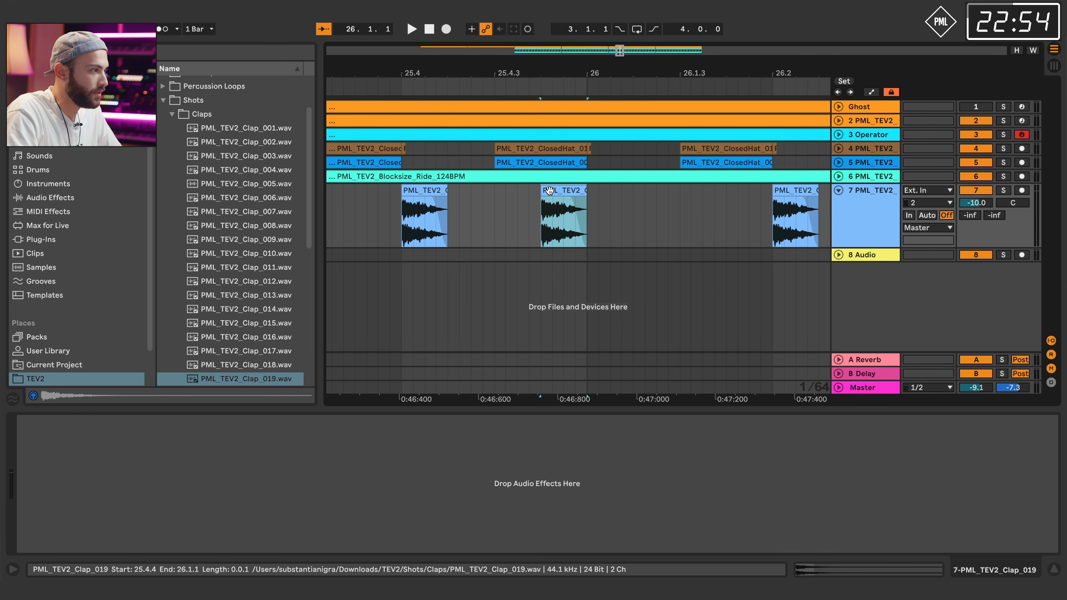
drag(556, 194, 560, 194)
drag(567, 73, 500, 70)
Play the claps from around bar 25 and adjust the extra clap's level in its clip settings.
key(space)
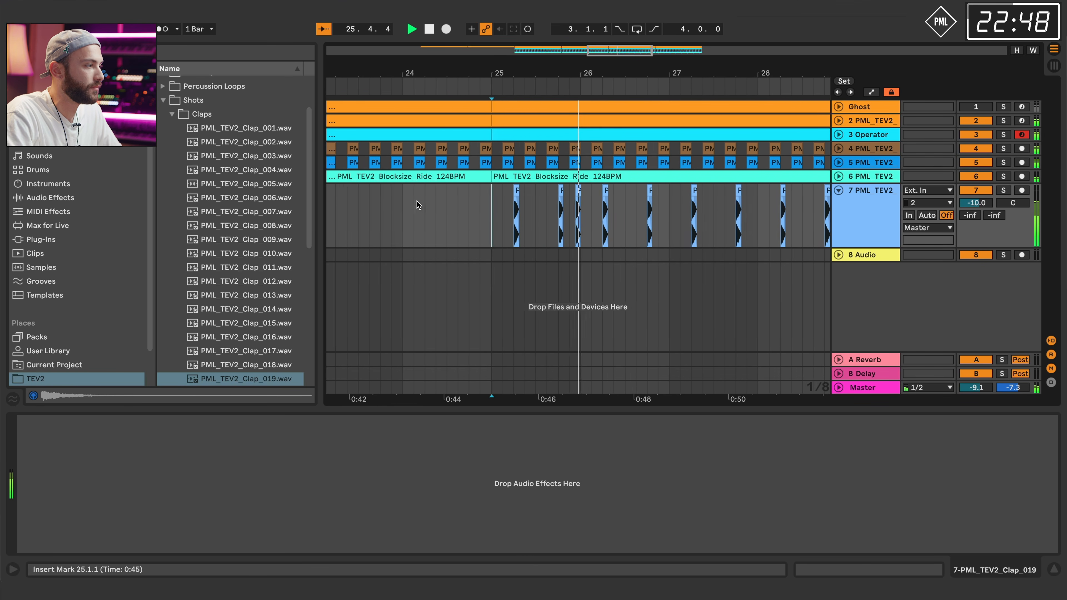
key(space)
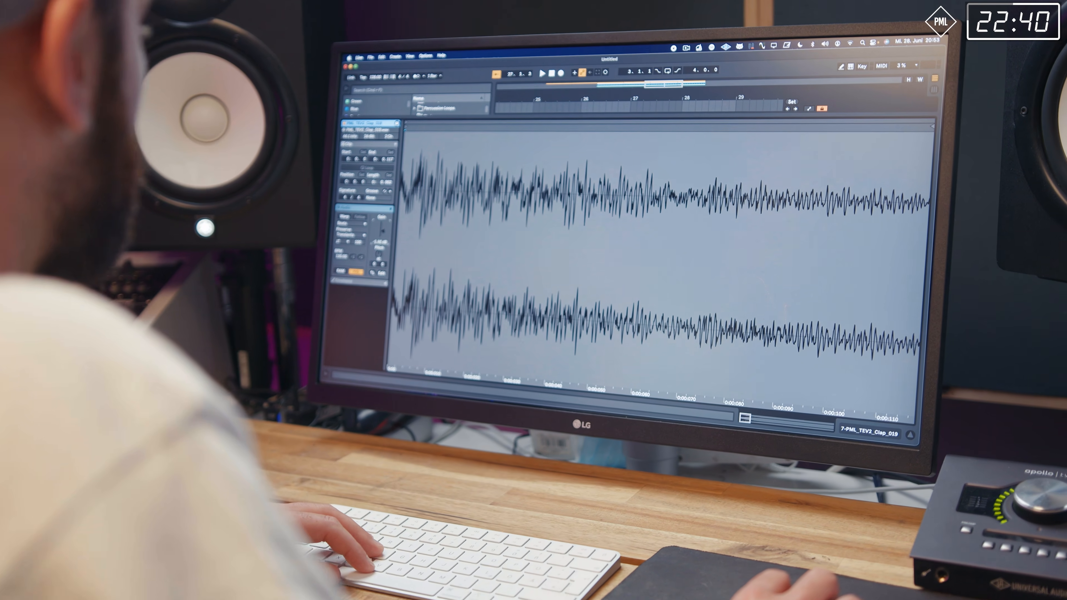
drag(383, 249, 382, 253)
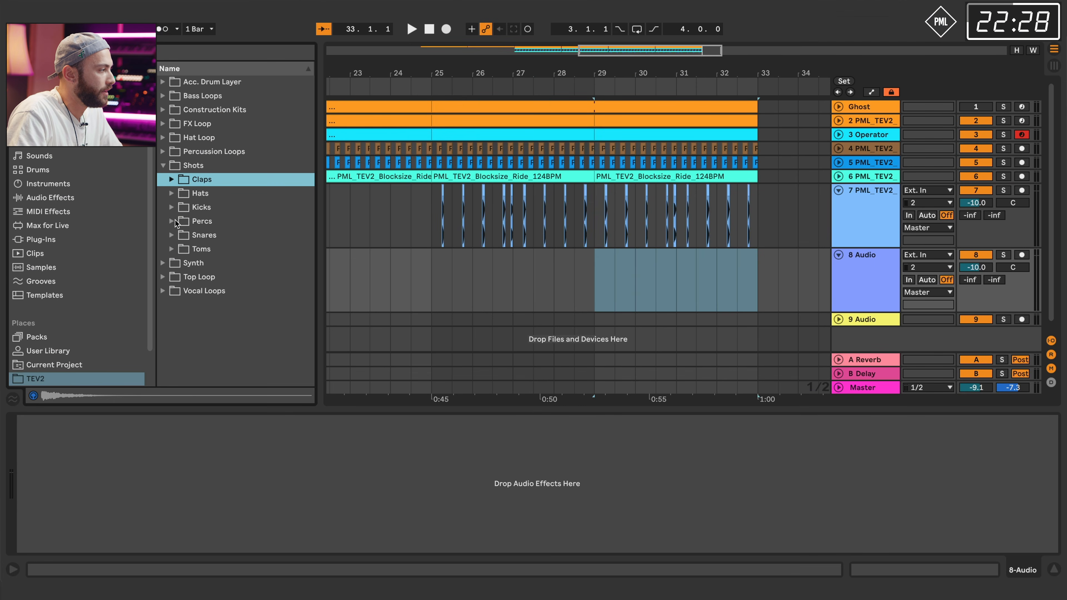
Audition samples in the Percussion Loops folder and place PML_TEV2_Percloop_009_125BPM on track 8 at bar 25.
click(164, 153)
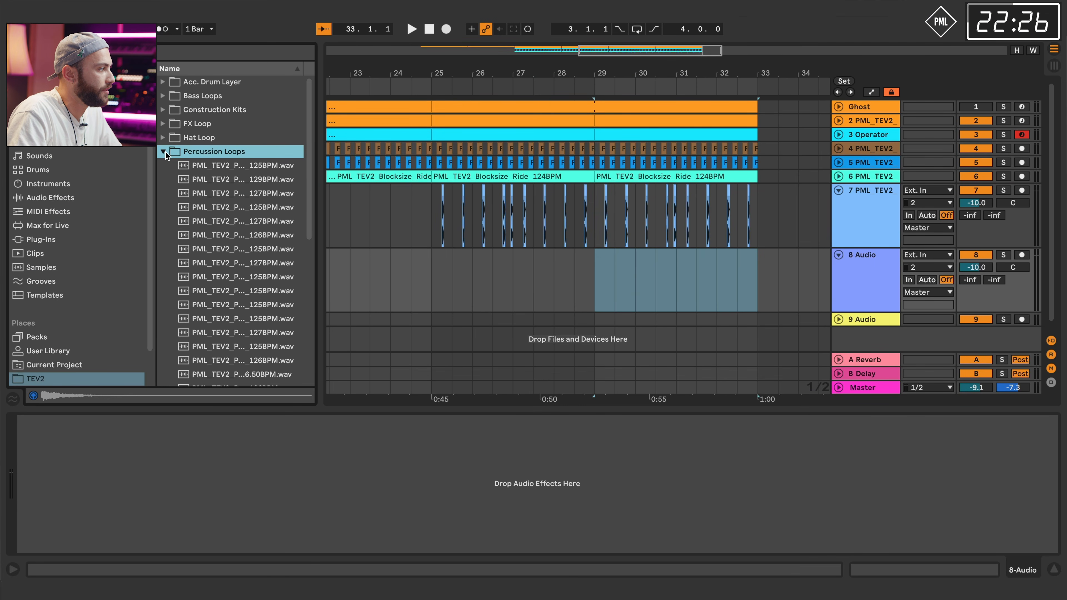
click(240, 277)
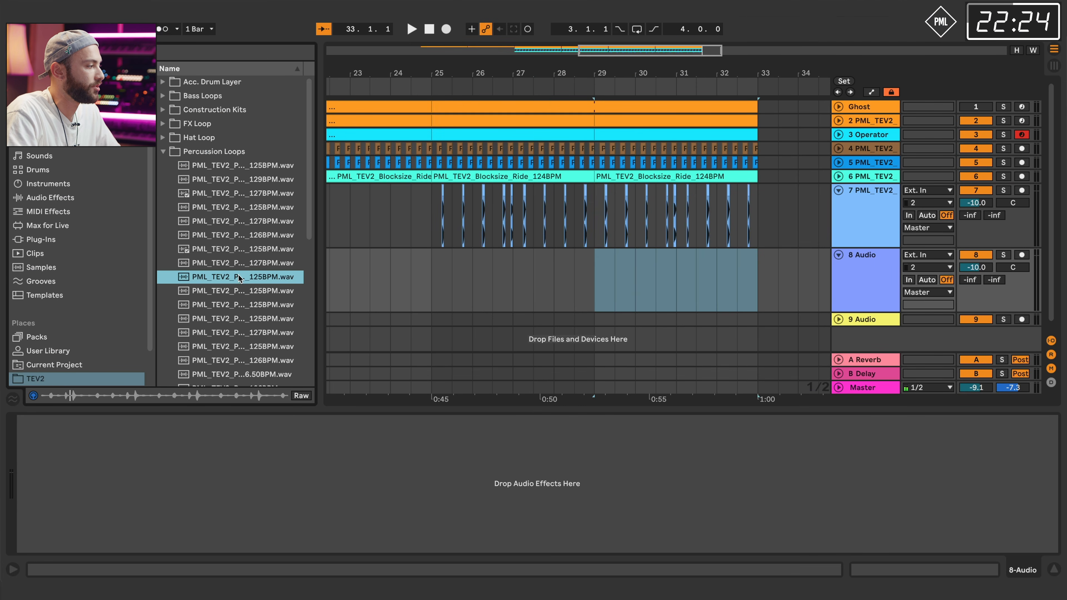
click(239, 334)
click(231, 278)
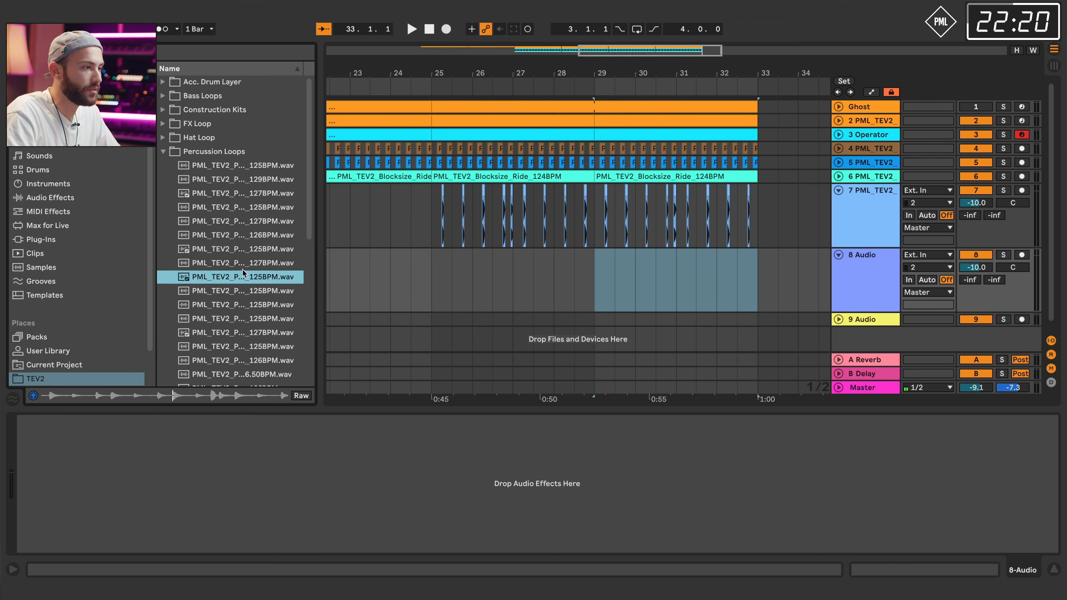
drag(364, 105, 364, 105)
drag(210, 281, 426, 283)
drag(438, 67, 438, 118)
Solo track 8 and play the percussion loop from bar 25.
click(1002, 256)
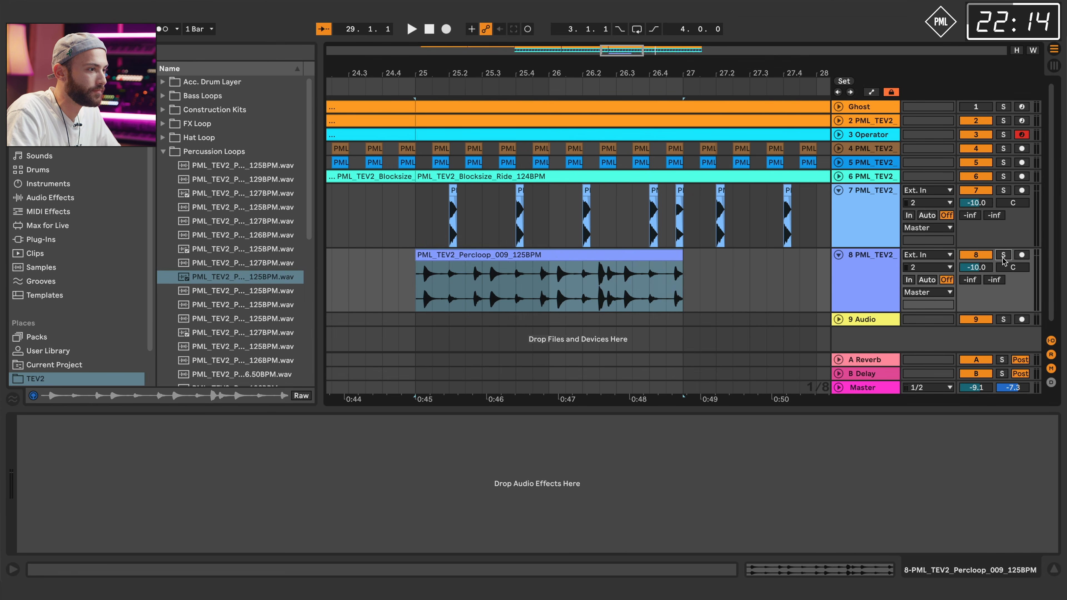
key(space)
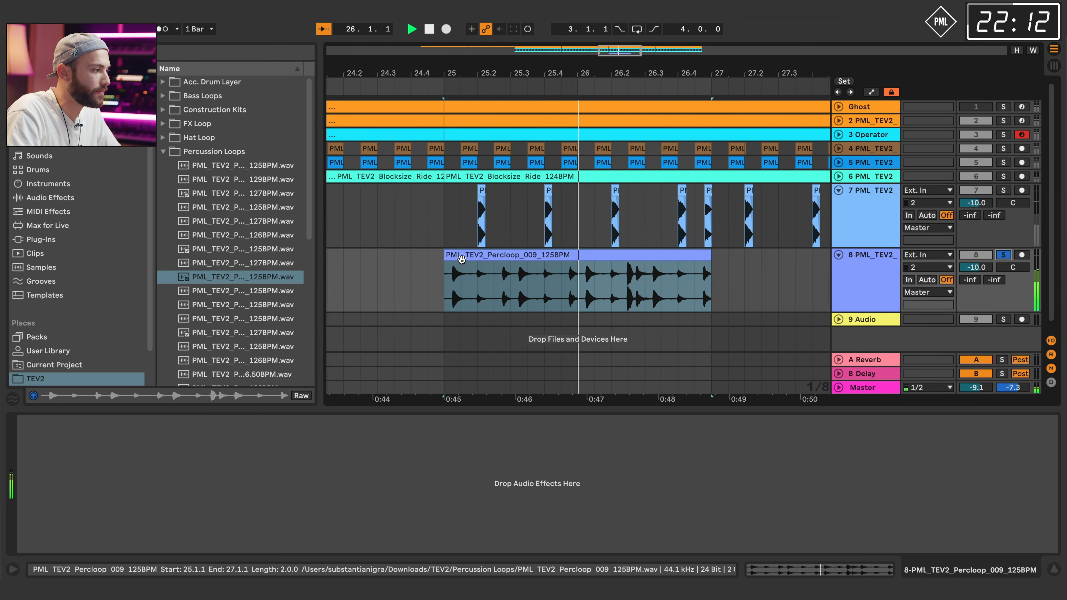
key(space)
drag(399, 74, 403, 51)
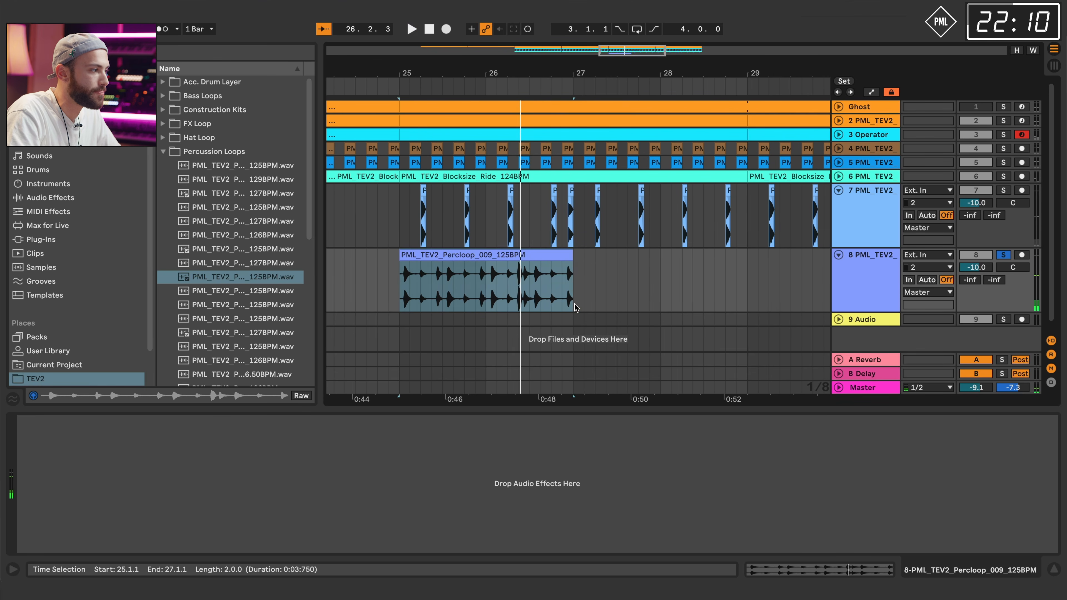
Duplicate the percussion loop's first bar, from 25 to 26, repeatedly to fill track 8 up to bar 33.
click(487, 291)
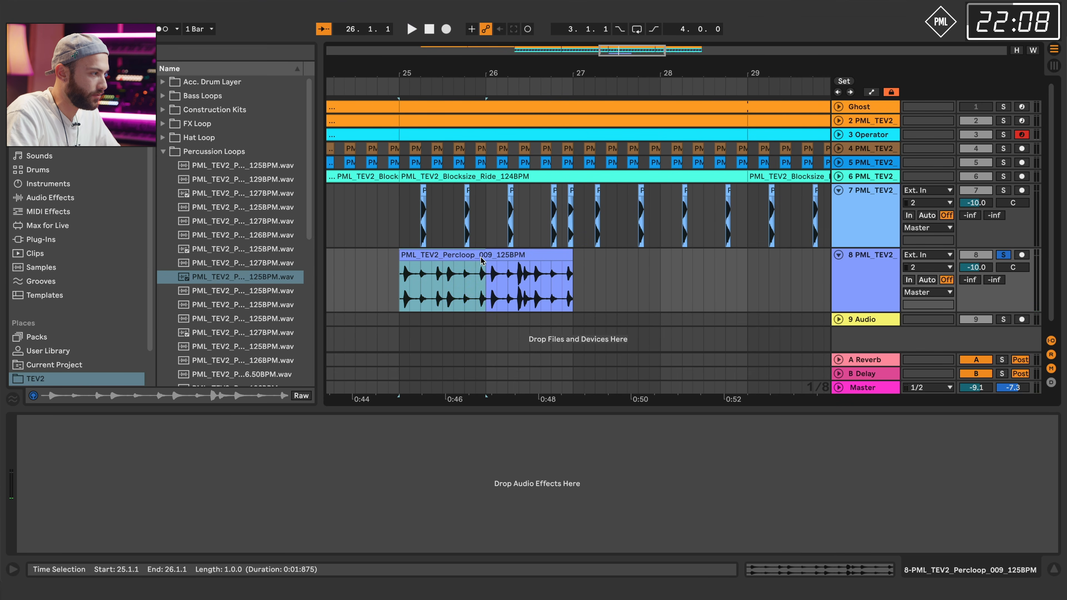
key(super+d)
key(super+d)
key(super+d)
key(super+d)
drag(486, 78, 497, 47)
key(super+d)
key(super+d)
Play the repeated percussion loop and take track 8 out of solo to hear it with the full mix.
key(space)
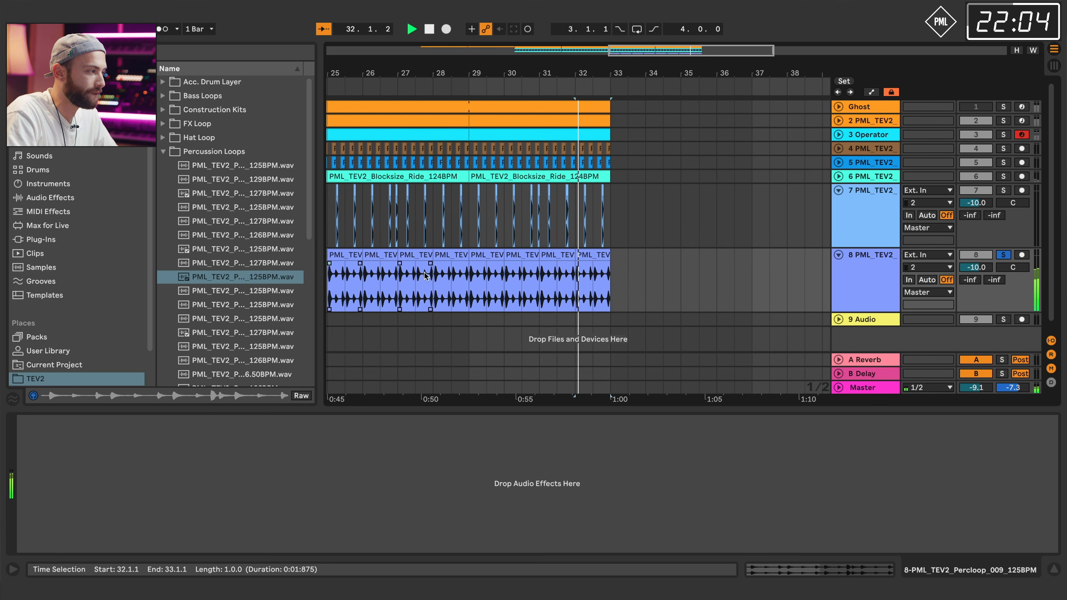
click(998, 255)
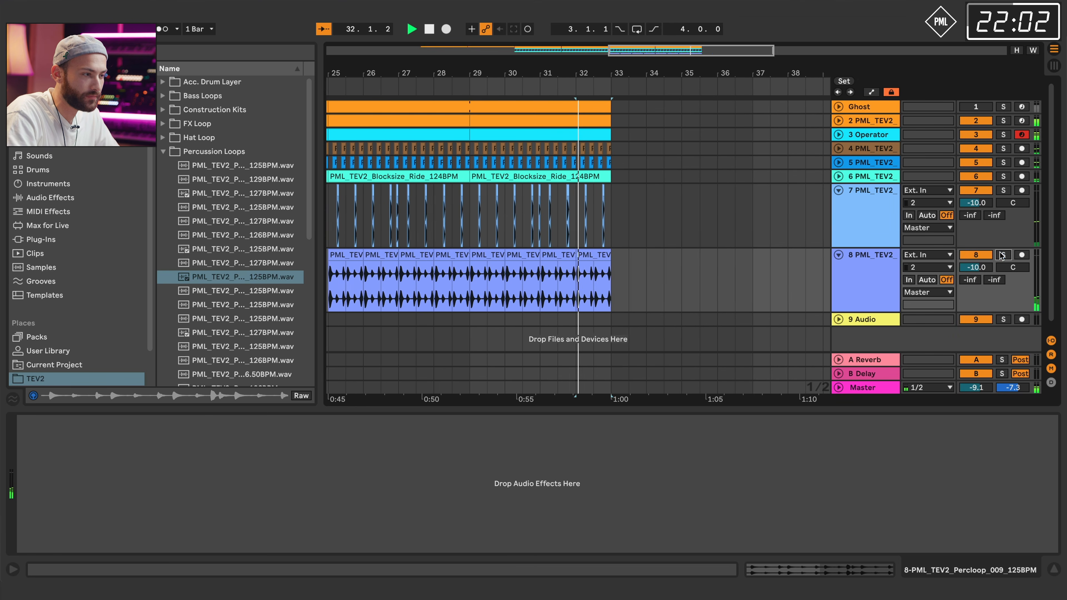
drag(485, 73, 736, 70)
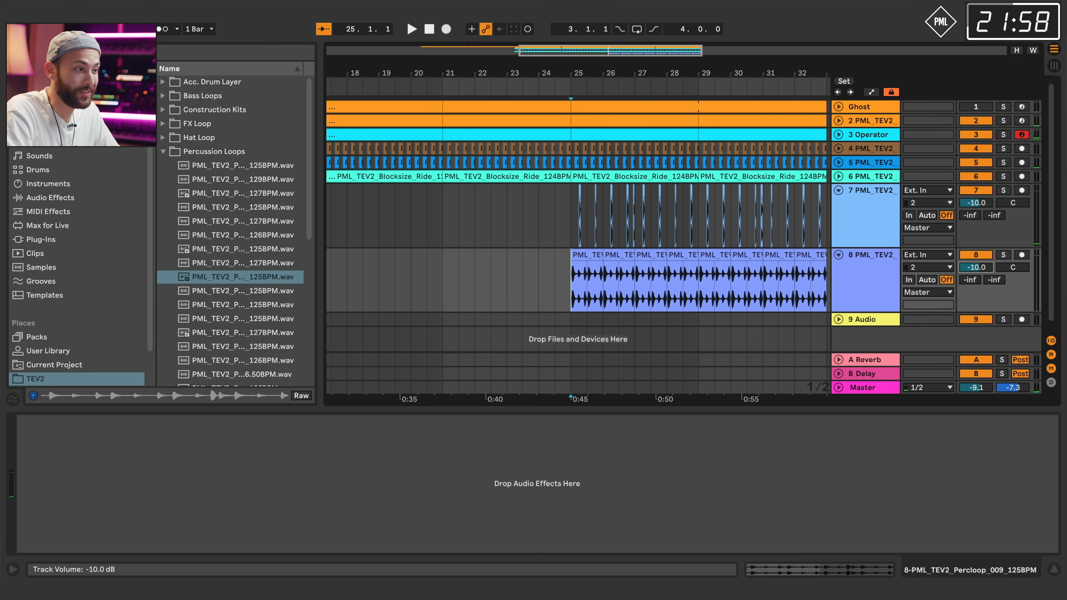
Lower track 8's volume to -12.6 dB and play the mix from bar 25.
drag(768, 70, 639, 71)
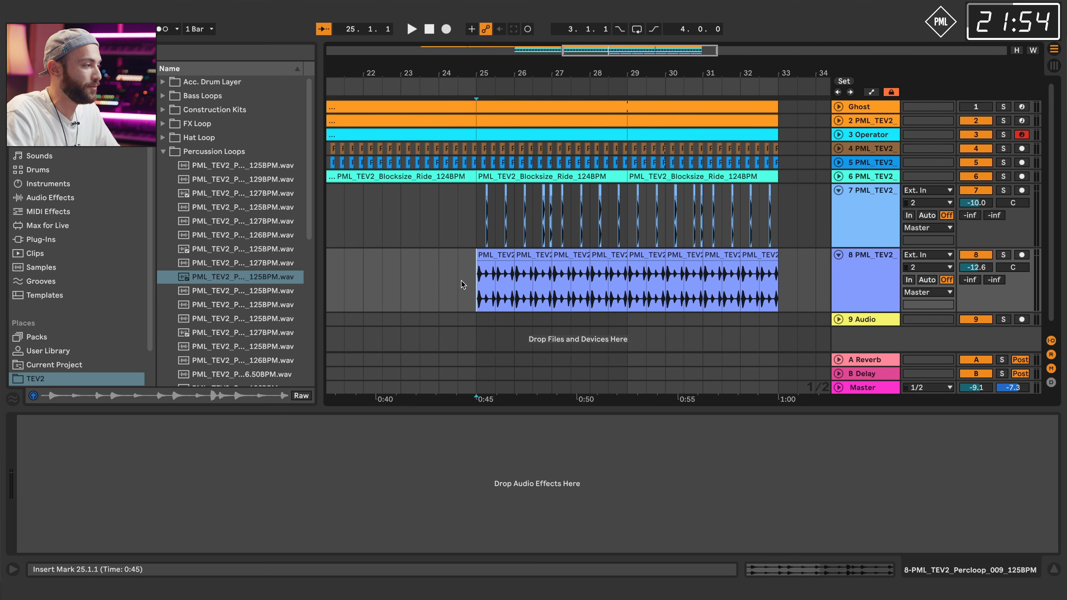
key(space)
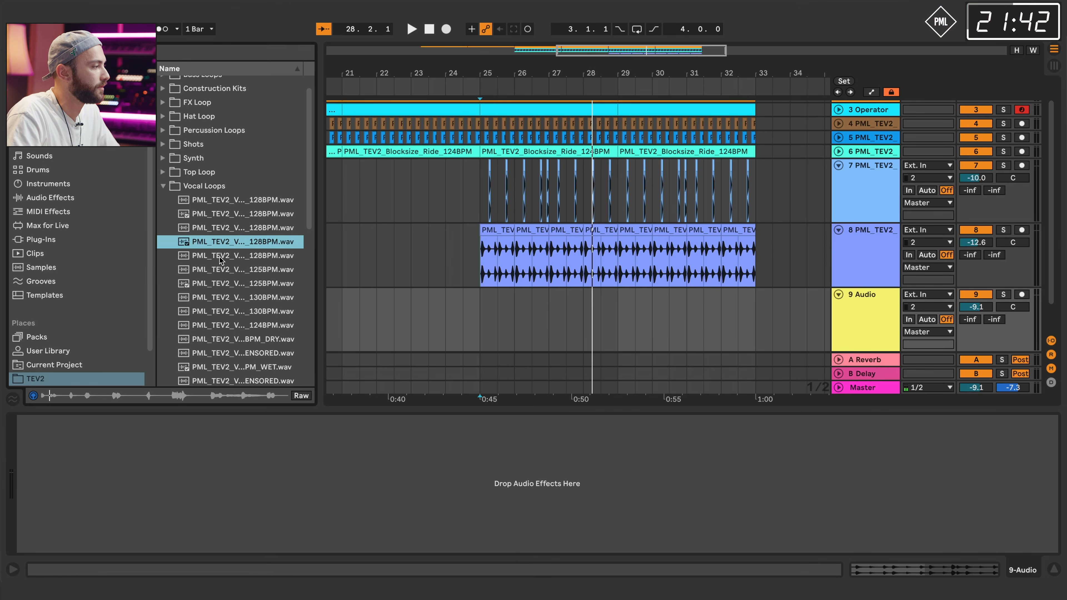
Place PML_TEV2_Vocal_Adlip_004_128BPM from Vocal Loops on track 9 at bar 24 and delete everything after its first bar.
drag(213, 248, 723, 303)
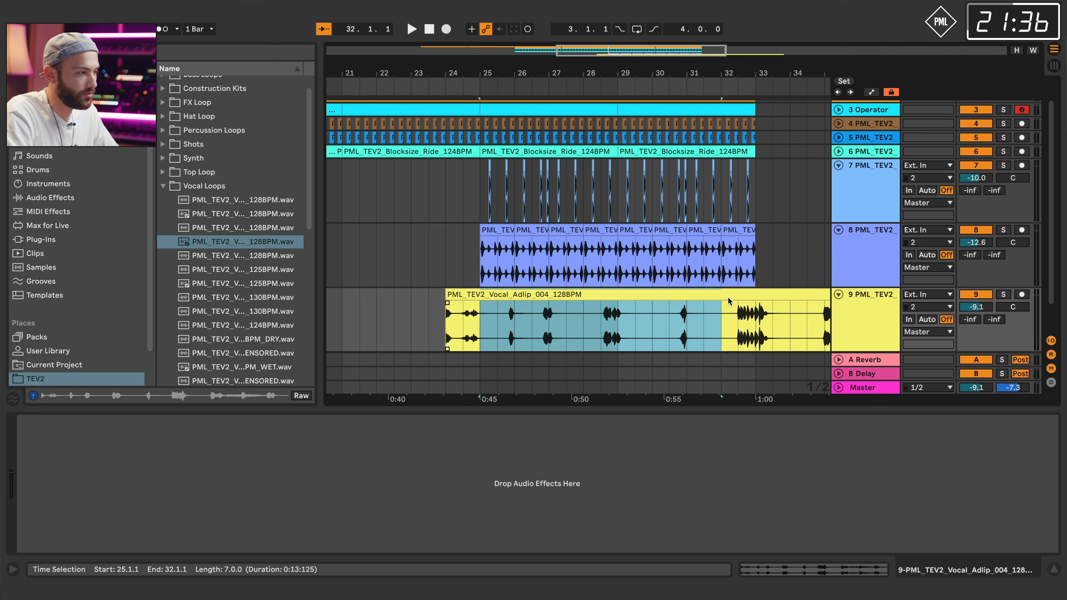
key(Delete)
click(768, 297)
key(Delete)
Audition more vocal loops and place PML_TEV2_Vocal_Adlip_010_124BPM on a new audio track 10, starting at 25.3.
click(259, 353)
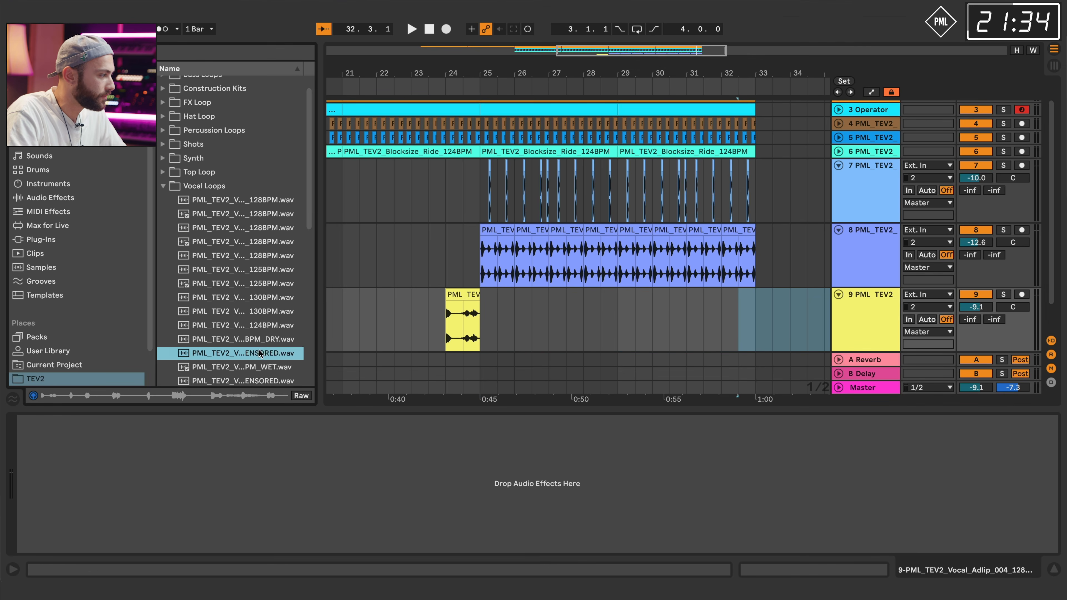
scroll(240, 293, down, 3)
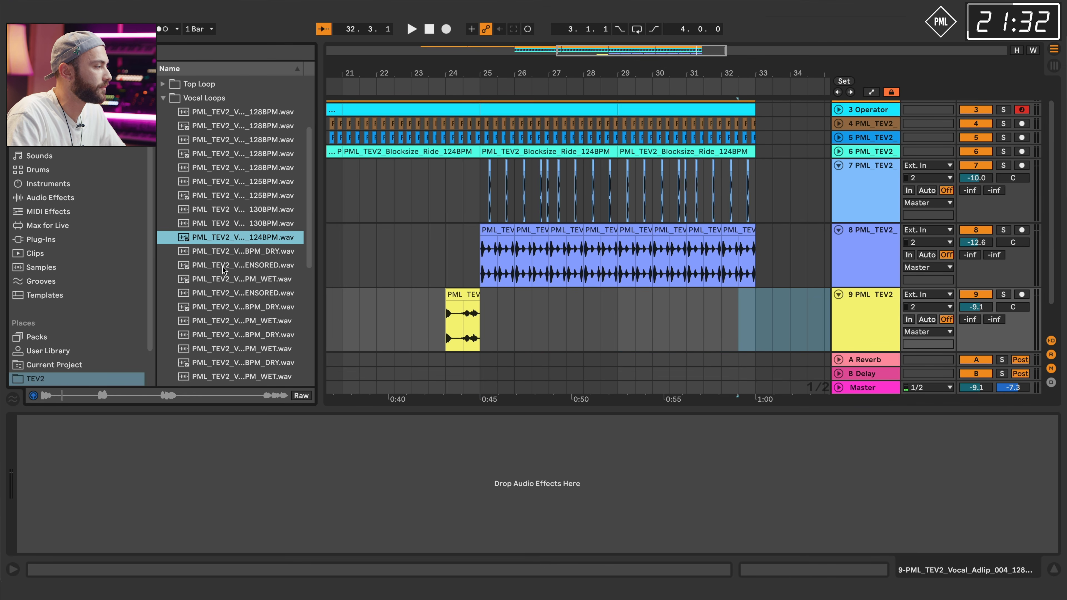
drag(206, 241, 586, 320)
right_click(891, 335)
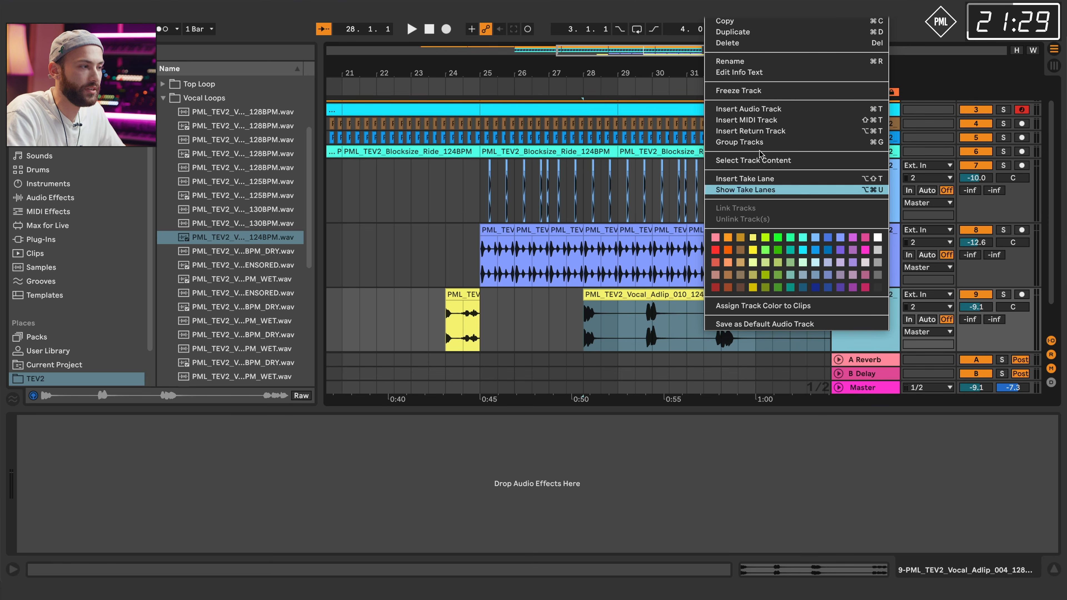
click(748, 109)
drag(592, 230, 500, 311)
Play the arrangement from bar 24 to check both vocal adlibs.
click(453, 314)
key(space)
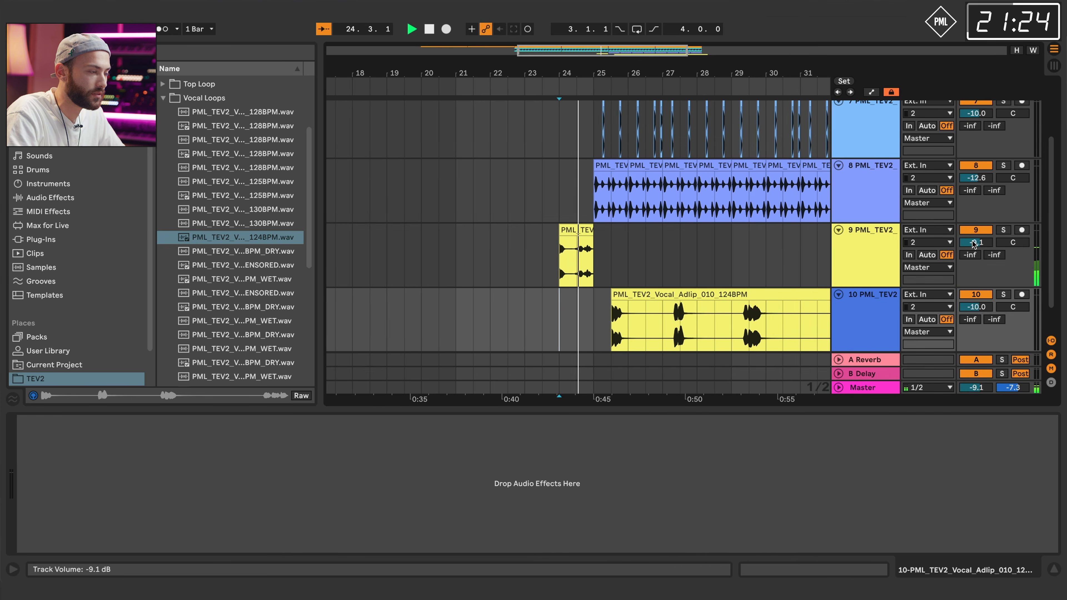
mouse_move(542, 233)
mouse_down()
mouse_move(558, 230)
mouse_move(547, 234)
mouse_up()
Trim the track 10 adlib to its first bar, repeat it every two bars up to bar 33, and set the track to -11.5 dB.
drag(619, 77, 473, 64)
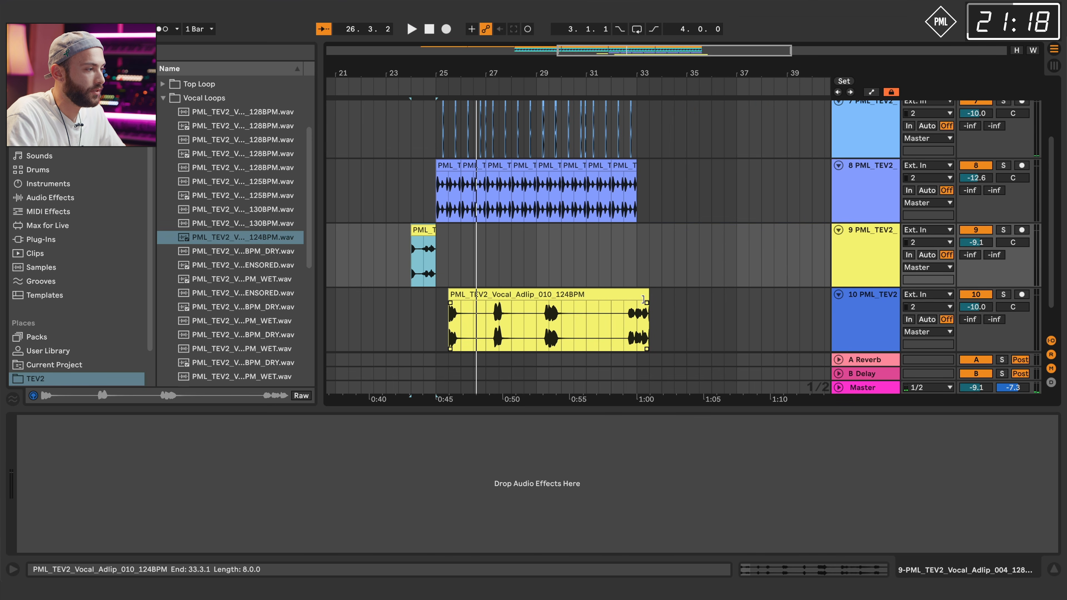
drag(643, 300, 516, 323)
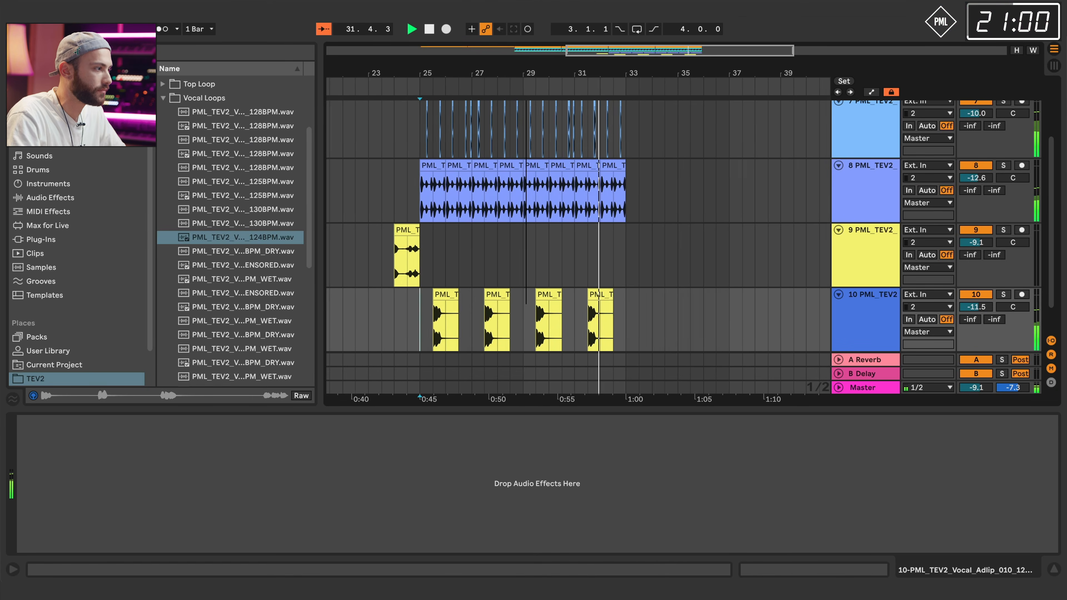
drag(526, 73, 579, 65)
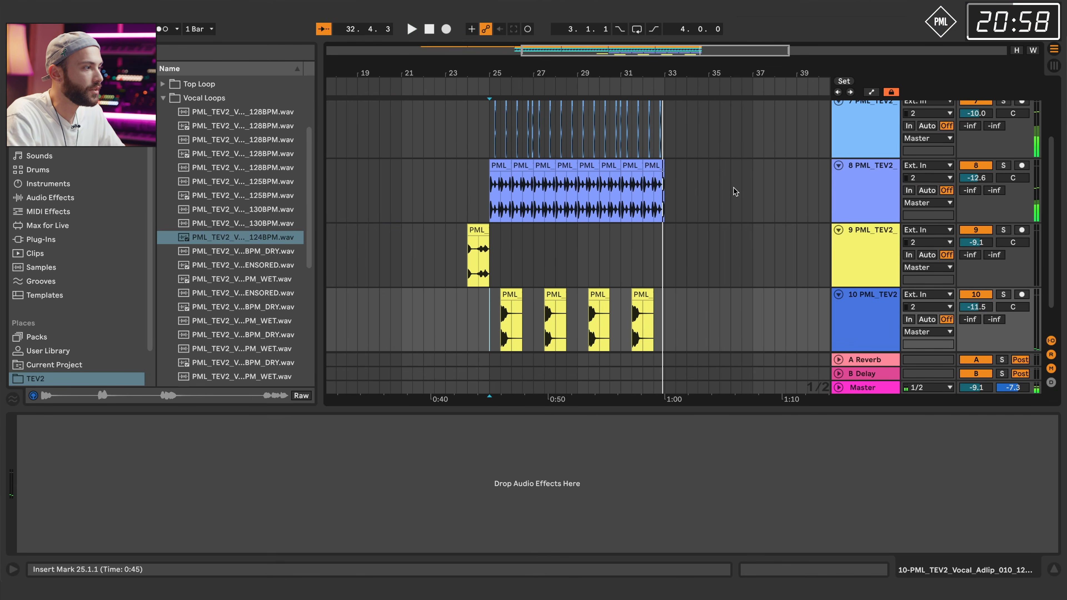
Duplicate the time from bar 25 to 33 across all tracks, extending the arrangement to bar 41.
scroll(735, 189, down, 2)
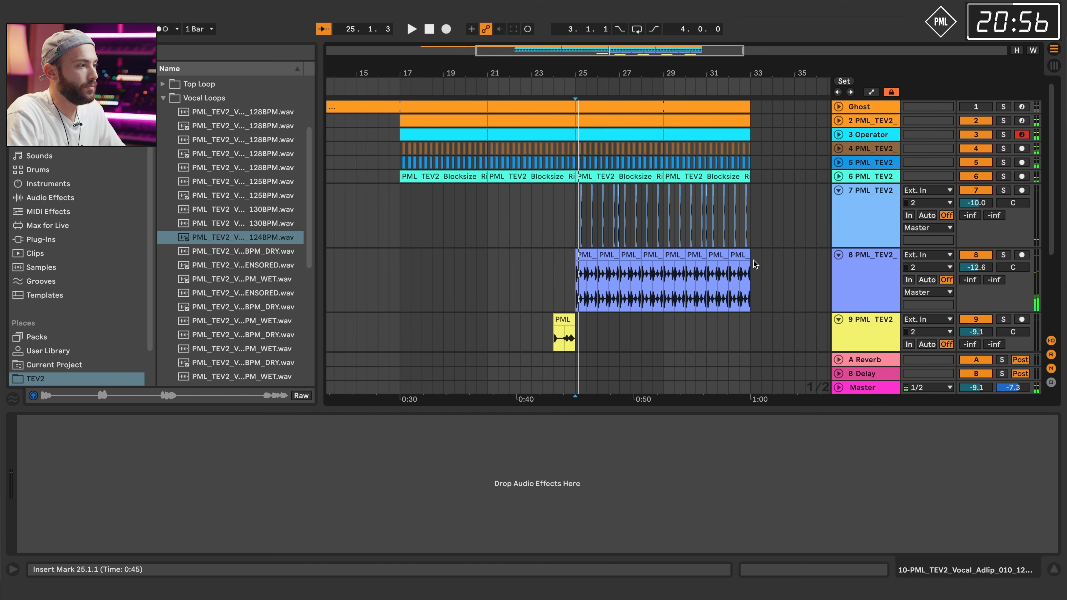
drag(754, 264, 556, 287)
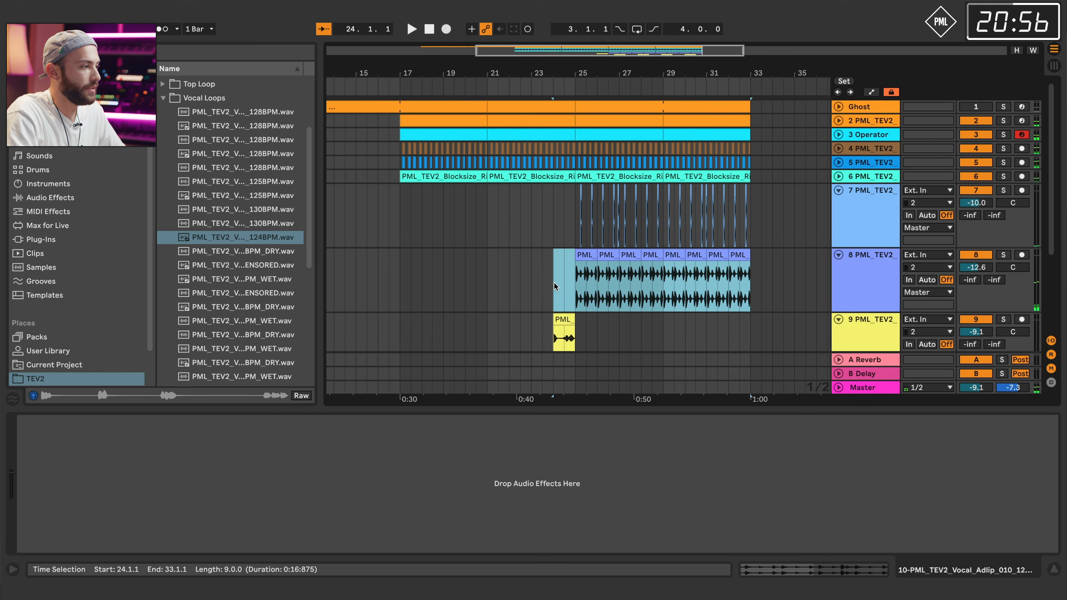
right_click(661, 77)
click(684, 115)
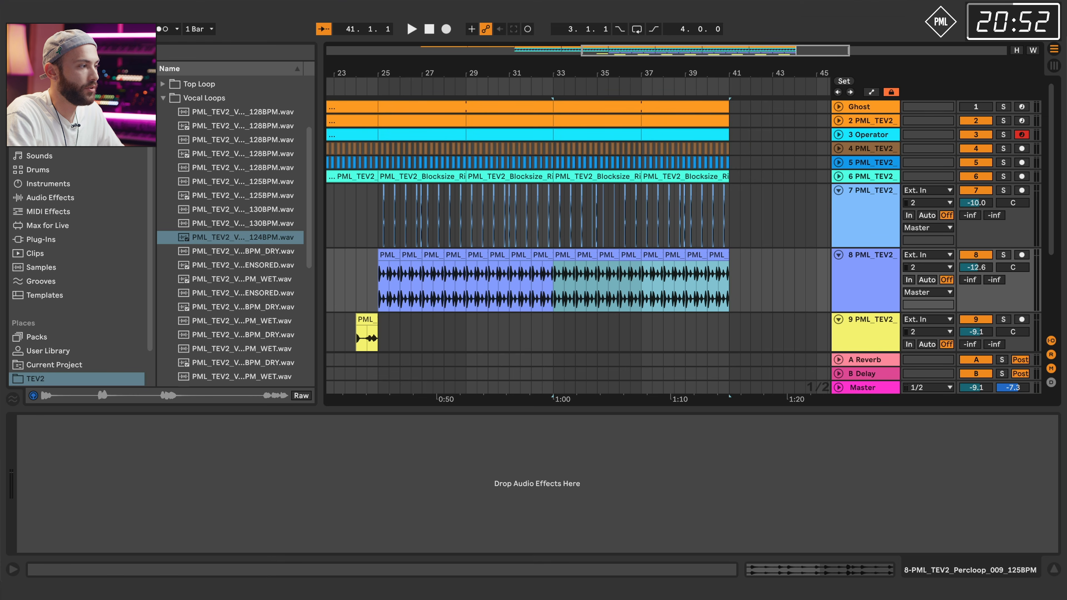
Insert a new MIDI track below track 10.
scroll(688, 280, down, 3)
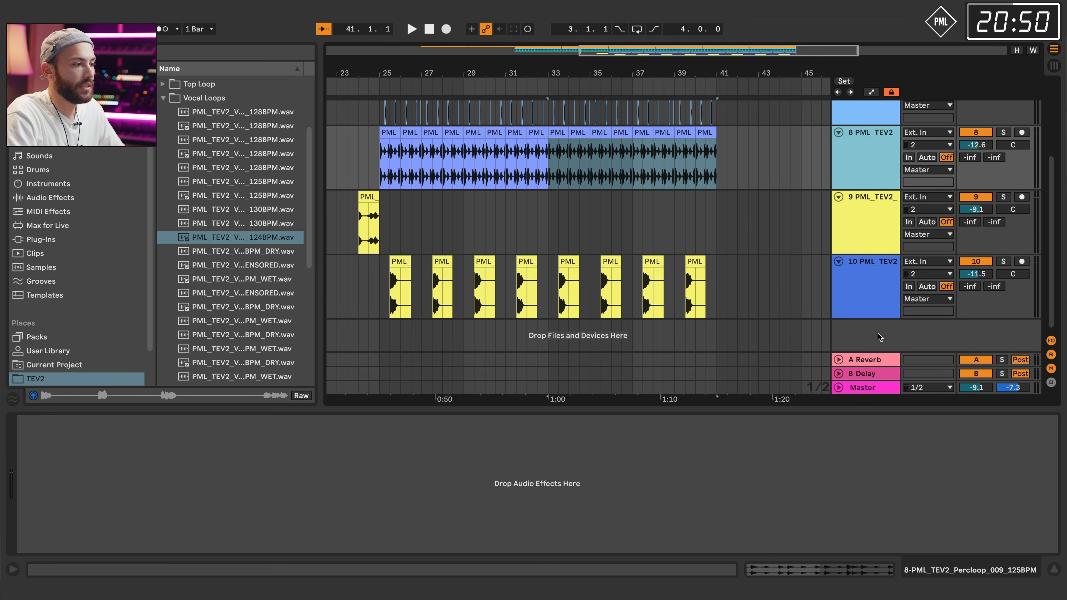
right_click(879, 335)
click(884, 353)
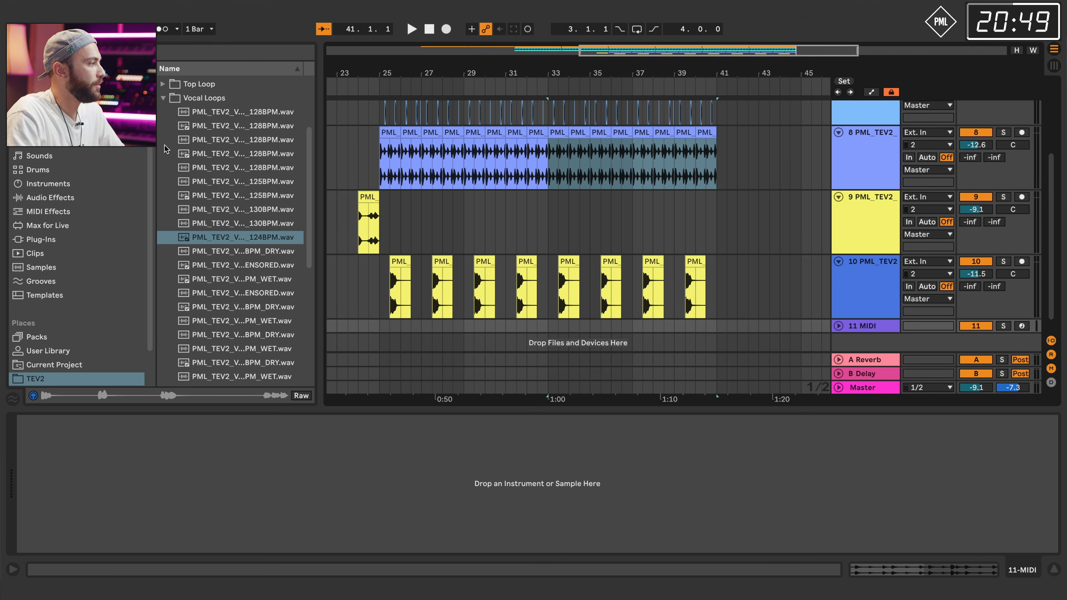
Audition presets in the Synth Lead sounds and load Basic Peak Lead on track 11.
click(164, 98)
click(47, 160)
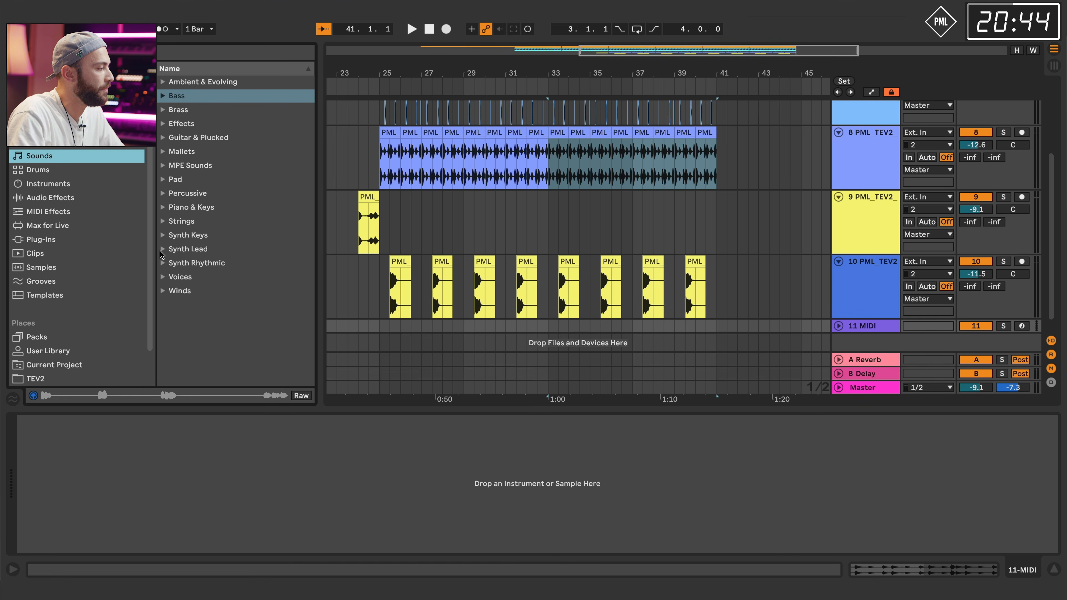
click(162, 250)
scroll(247, 253, down, 5)
click(241, 284)
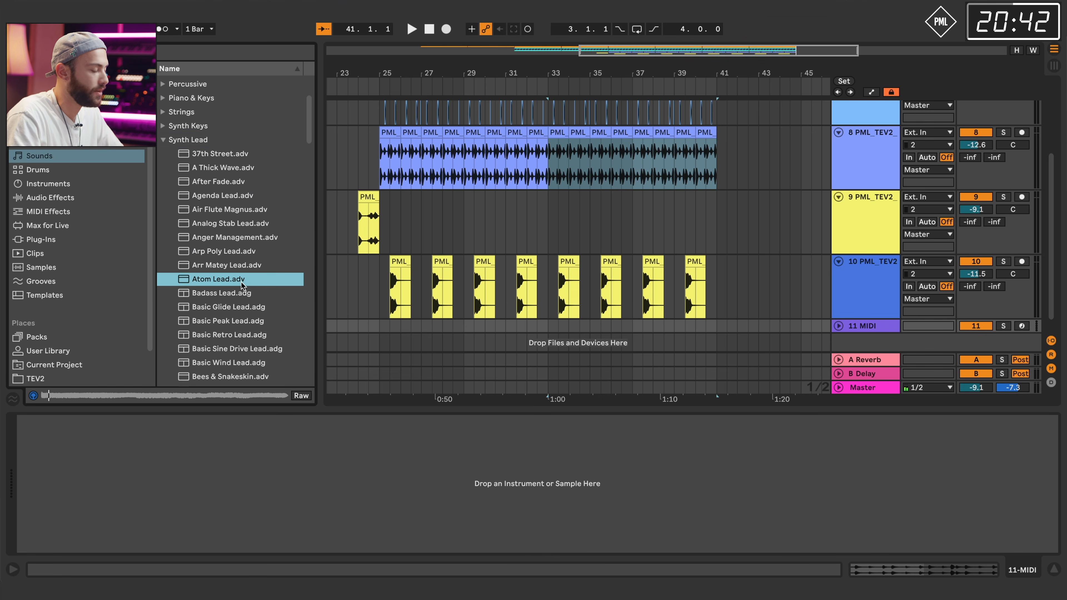
key(Down)
key(Down)
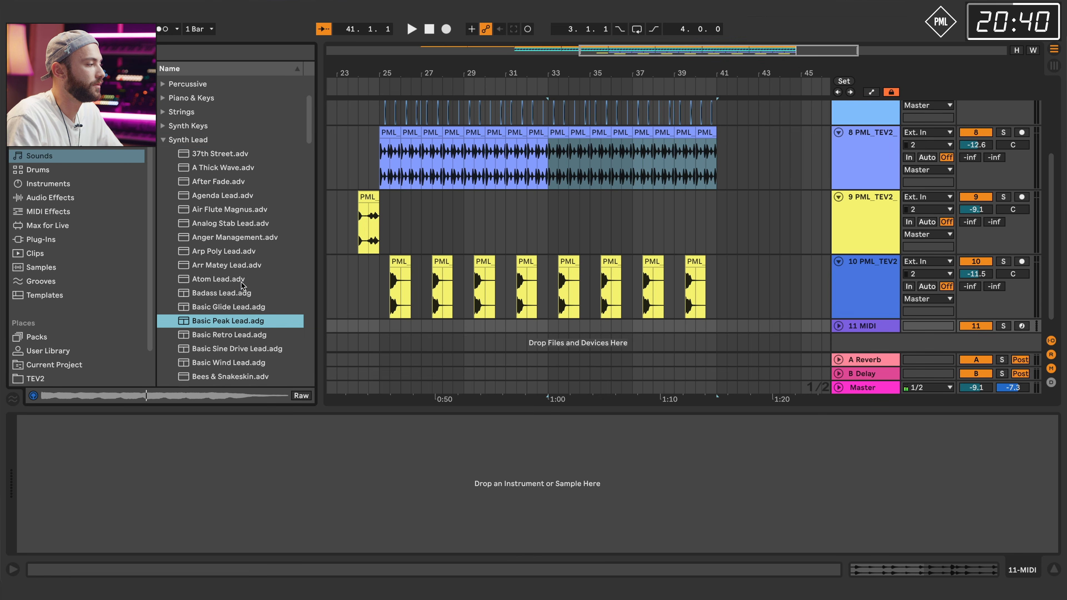
scroll(242, 285, up, 4)
scroll(233, 290, down, 5)
drag(422, 327, 844, 327)
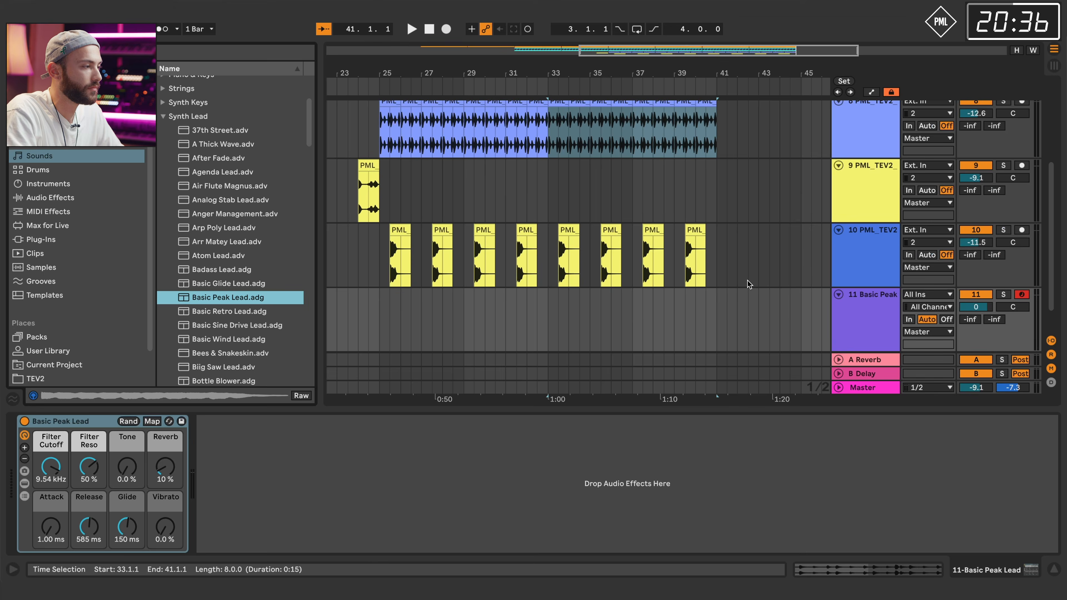
Create an empty MIDI clip on track 11 from bar 33 to 41.
scroll(747, 280, down, 2)
drag(550, 279, 720, 287)
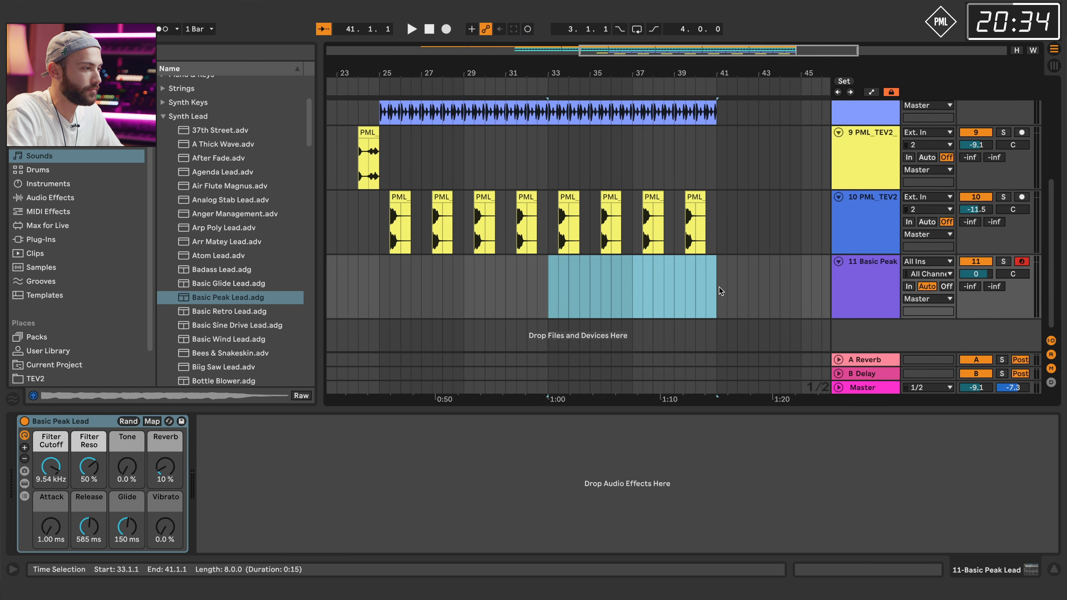
key(super+shift+m)
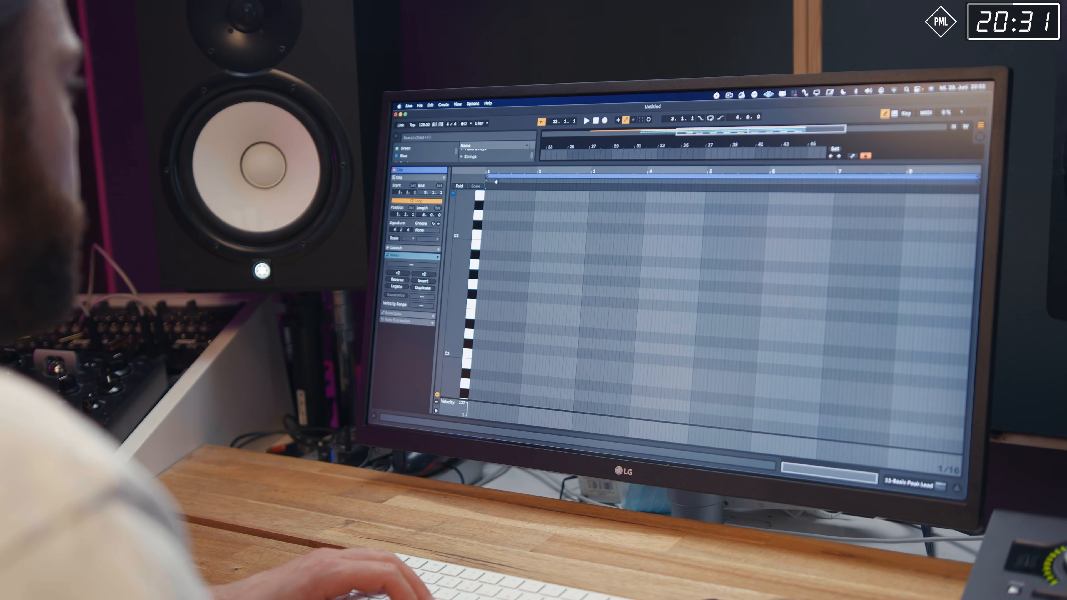
Try out short G2 notes in the first bar of the new MIDI clip.
drag(496, 172, 496, 209)
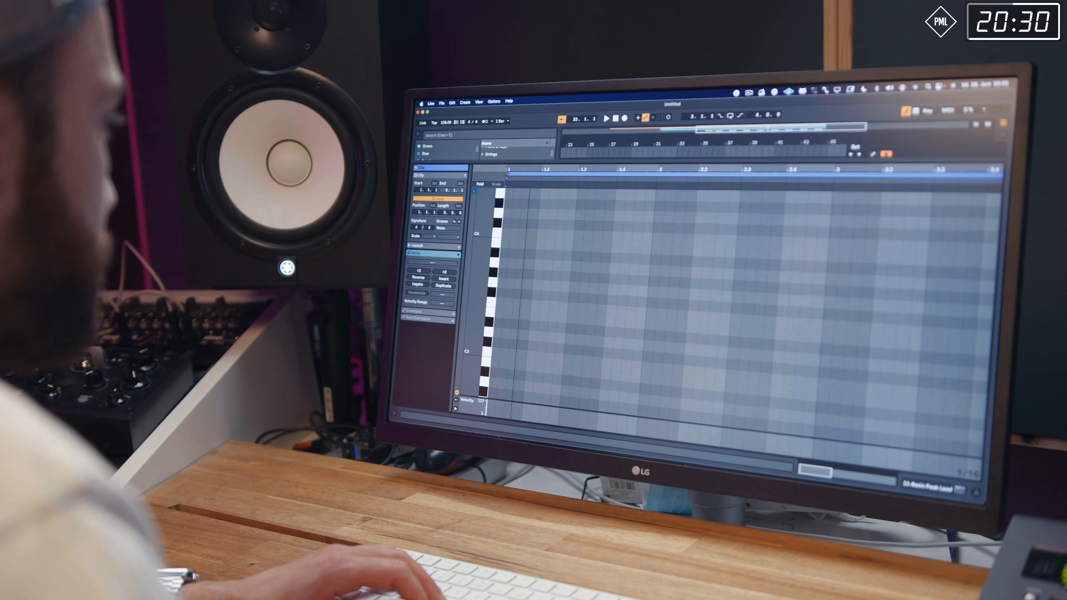
click(508, 287)
click(535, 283)
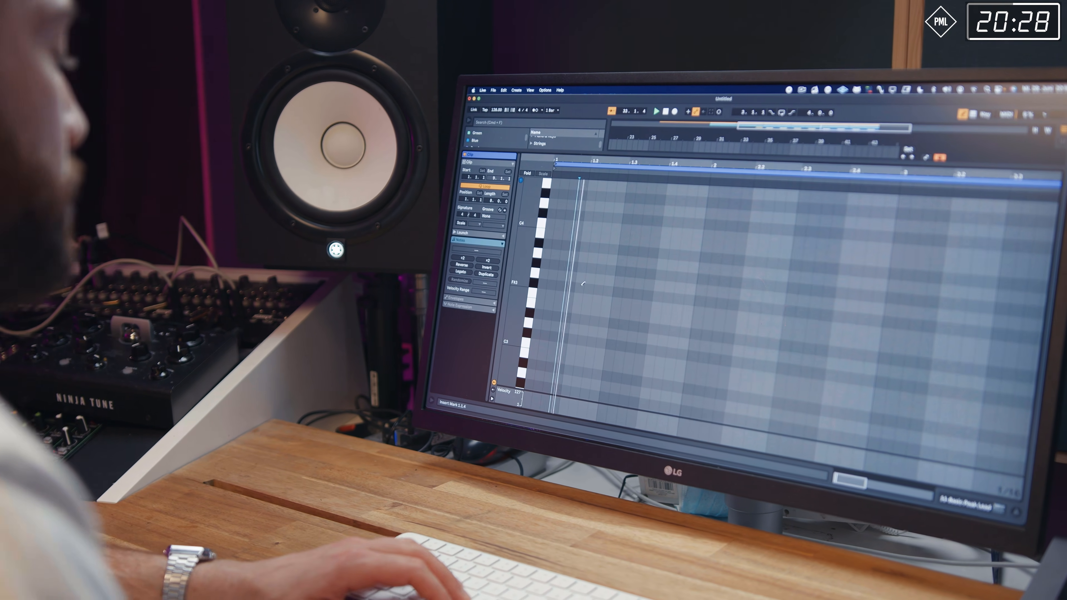
scroll(560, 289, down, 3)
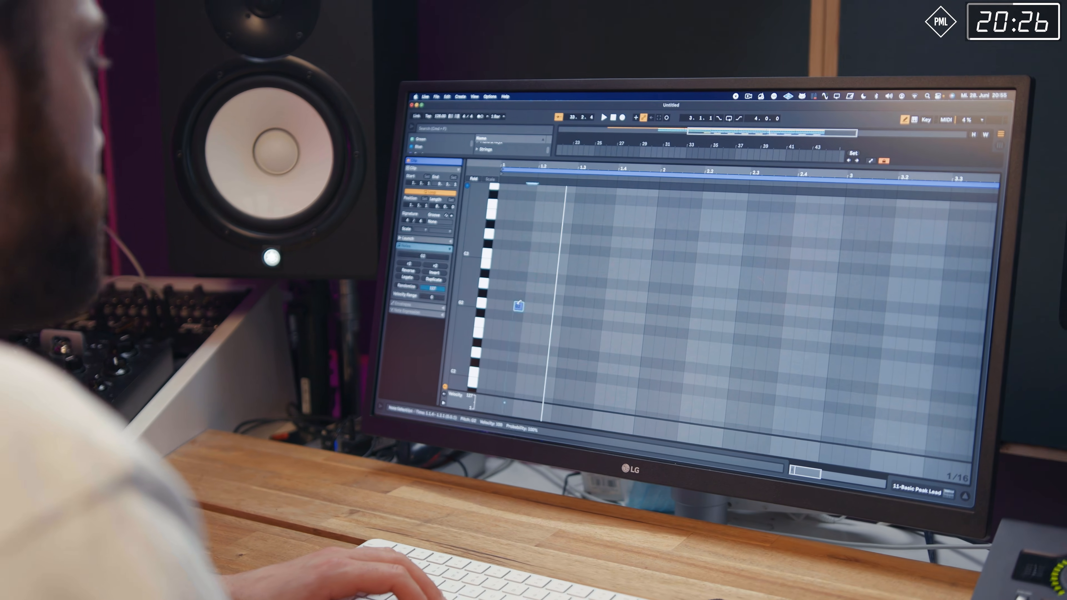
click(562, 290)
click(532, 313)
click(552, 315)
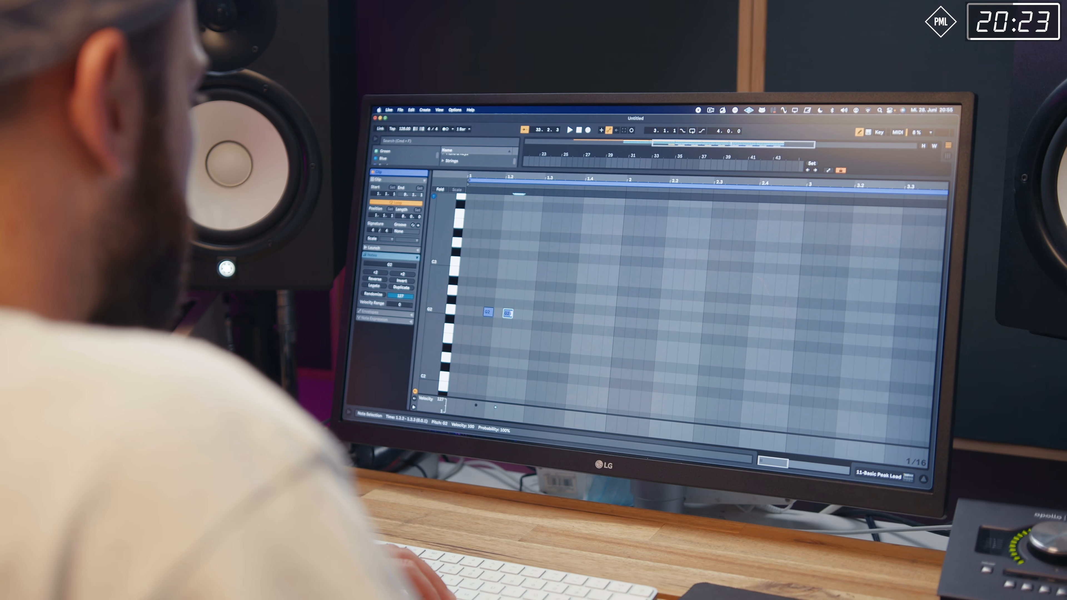
click(509, 314)
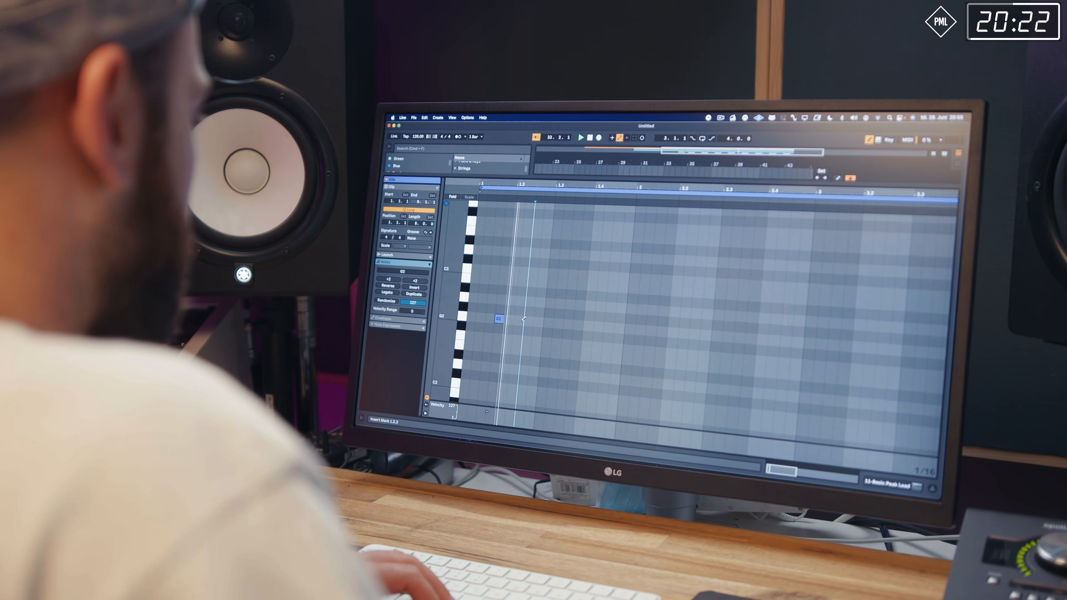
Make a single G2 note that spans the clip's full eight bars.
drag(492, 313, 878, 315)
drag(909, 350, 819, 332)
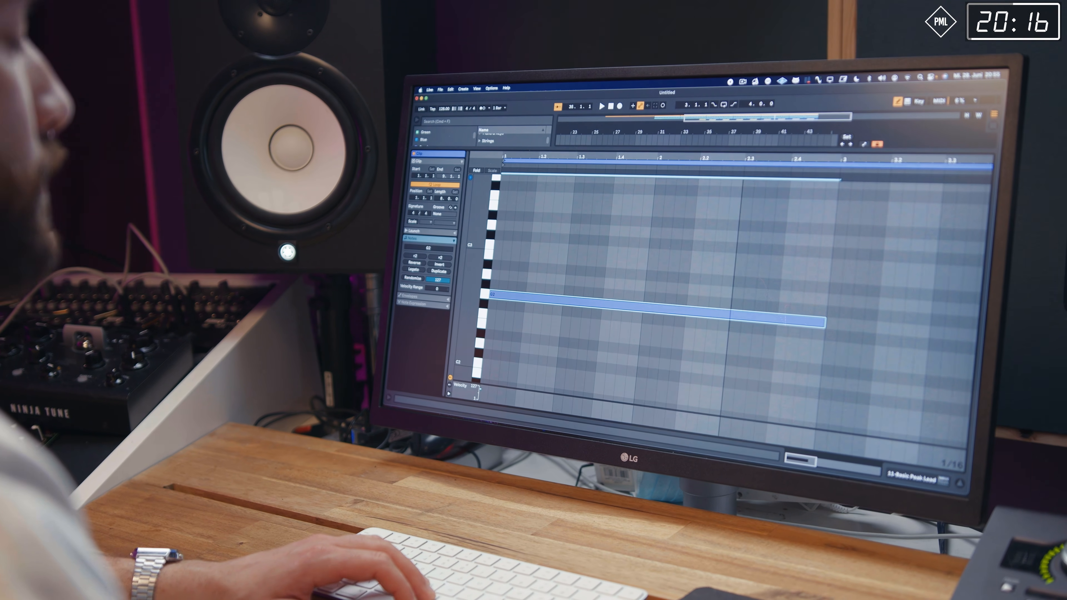
drag(740, 153, 740, 105)
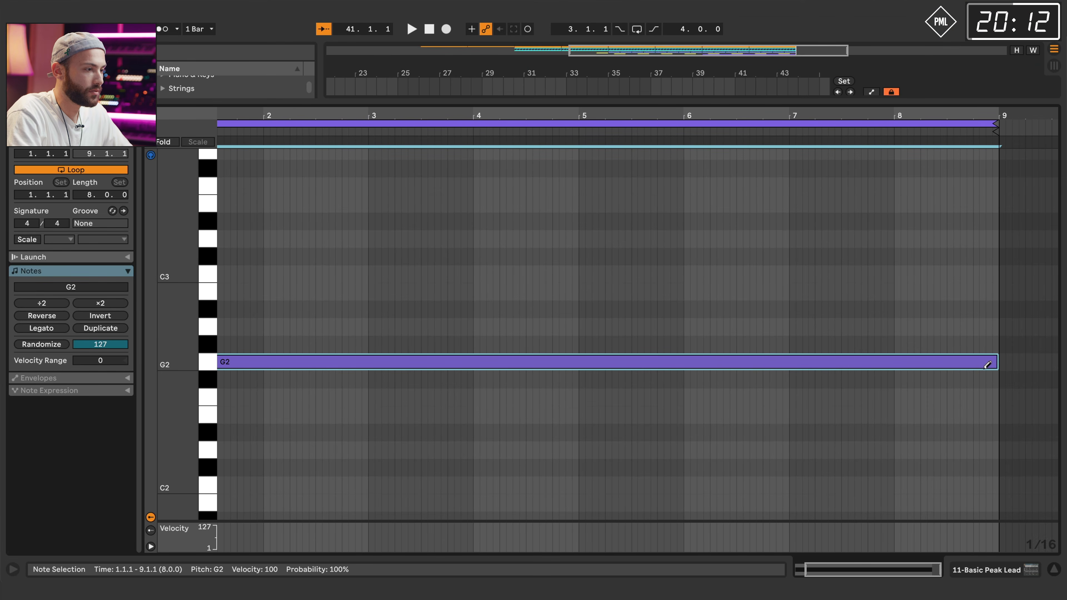
Draw a Pitch Bend envelope that rises steadily from zero at the clip's start to the maximum at its end.
click(128, 381)
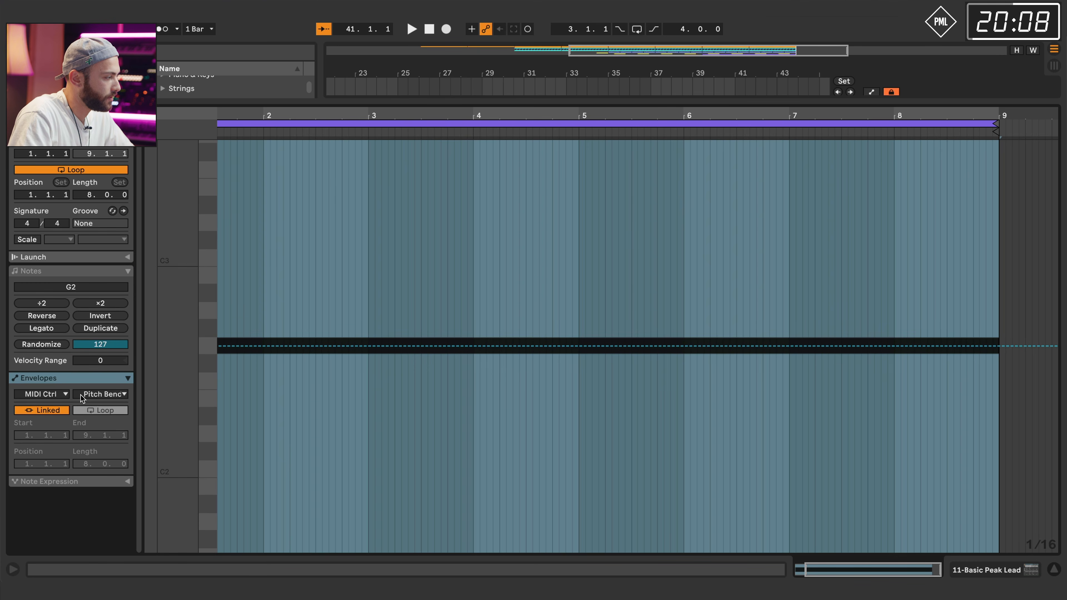
click(219, 348)
click(229, 330)
click(219, 345)
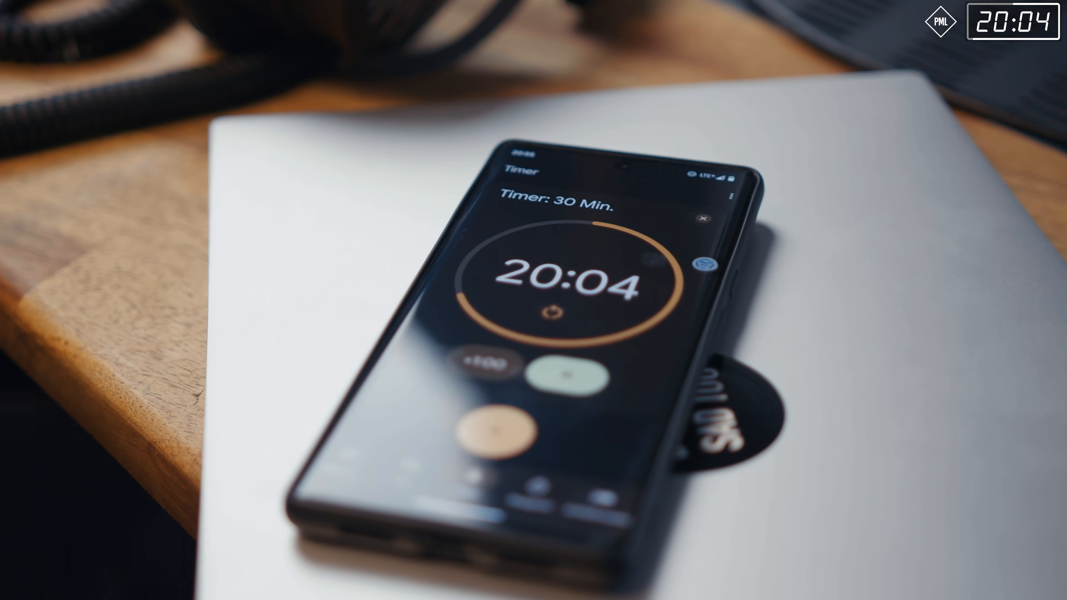
click(992, 160)
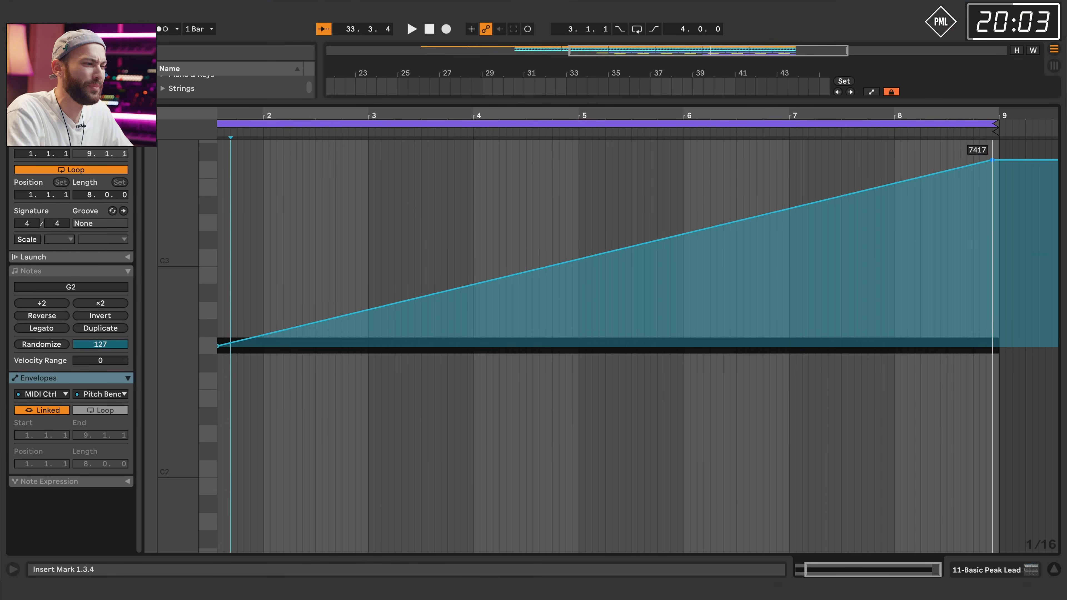
drag(992, 160, 992, 141)
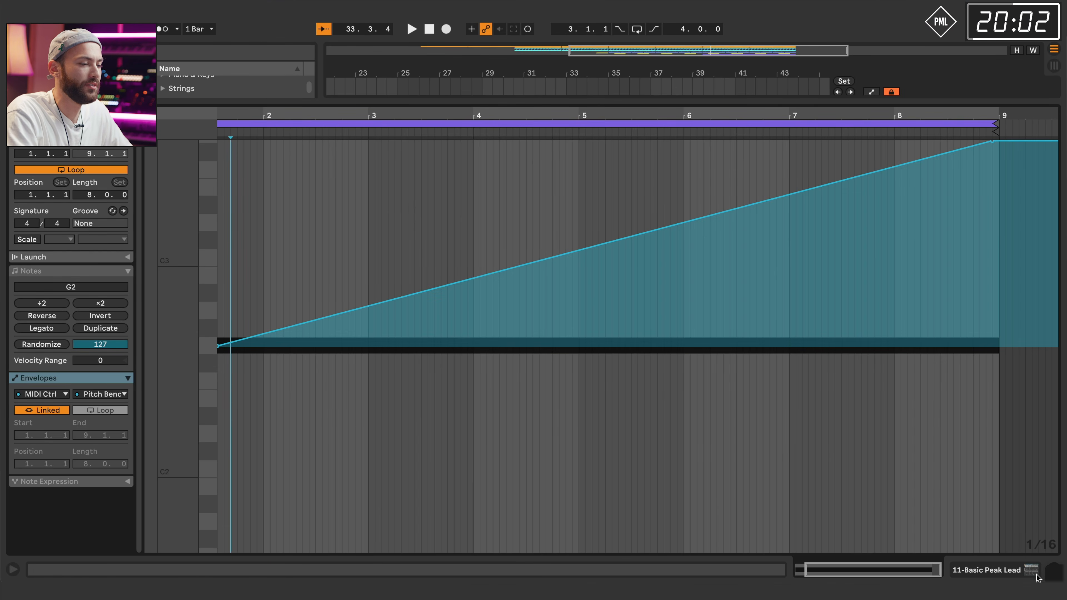
Solo track 11 and play the rising lead note from bar 33.
click(1000, 568)
drag(670, 76, 626, 81)
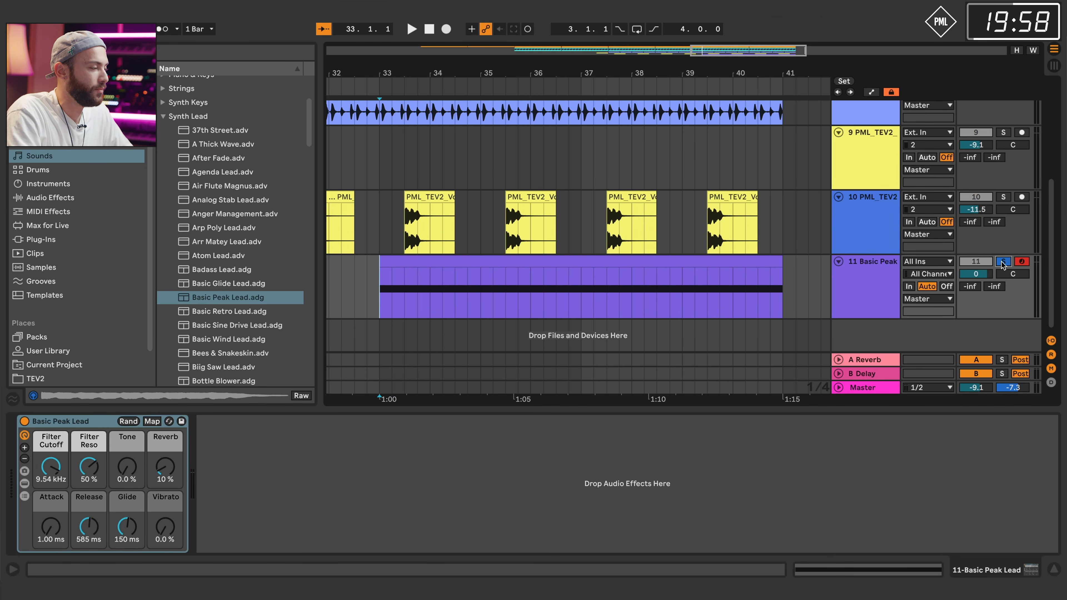
drag(446, 76, 494, 70)
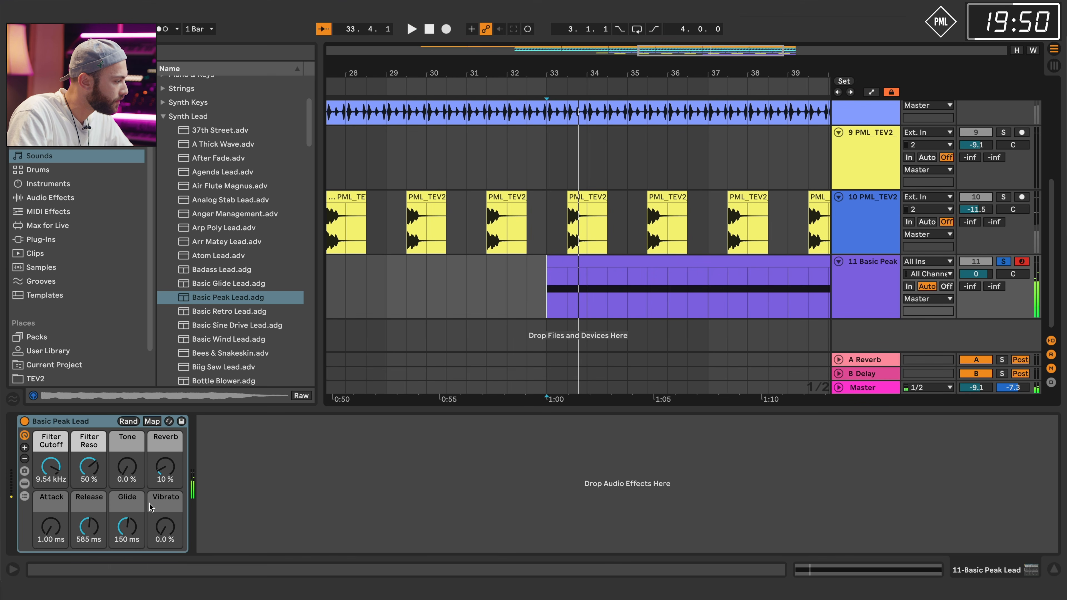
Reveal the Wavetable device inside the Basic Peak Lead rack and set Env 3's Pitch modulation to 20.2 in the matrix, listening back.
click(24, 483)
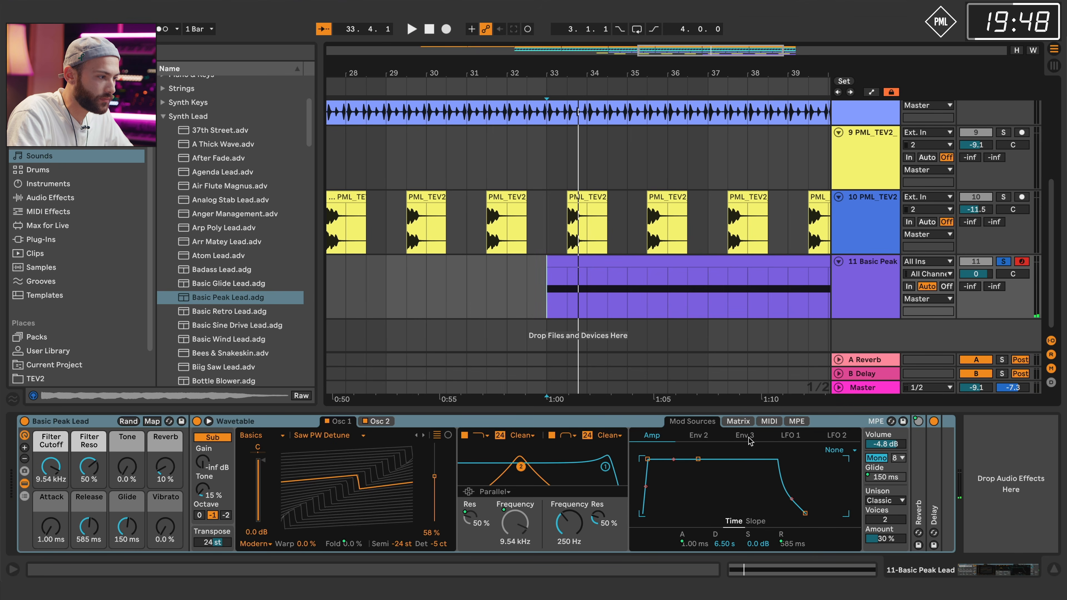
click(752, 422)
key(space)
drag(766, 464, 766, 438)
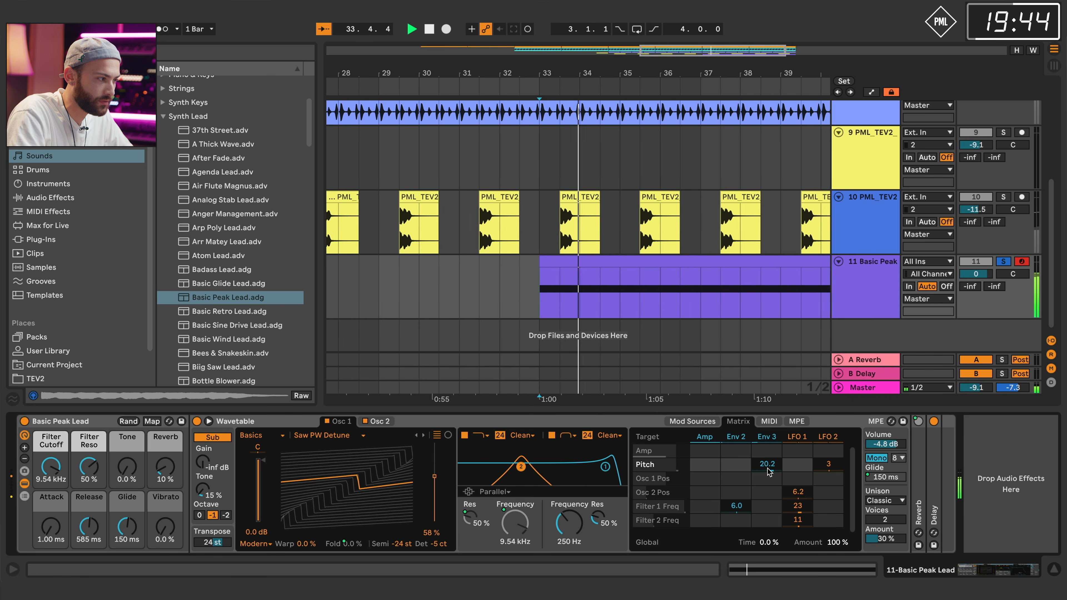
key(space)
Set Wavetable's pitch-bend modulation of Pitch to 12, listen to the rising lead, and unsolo track 11.
click(769, 422)
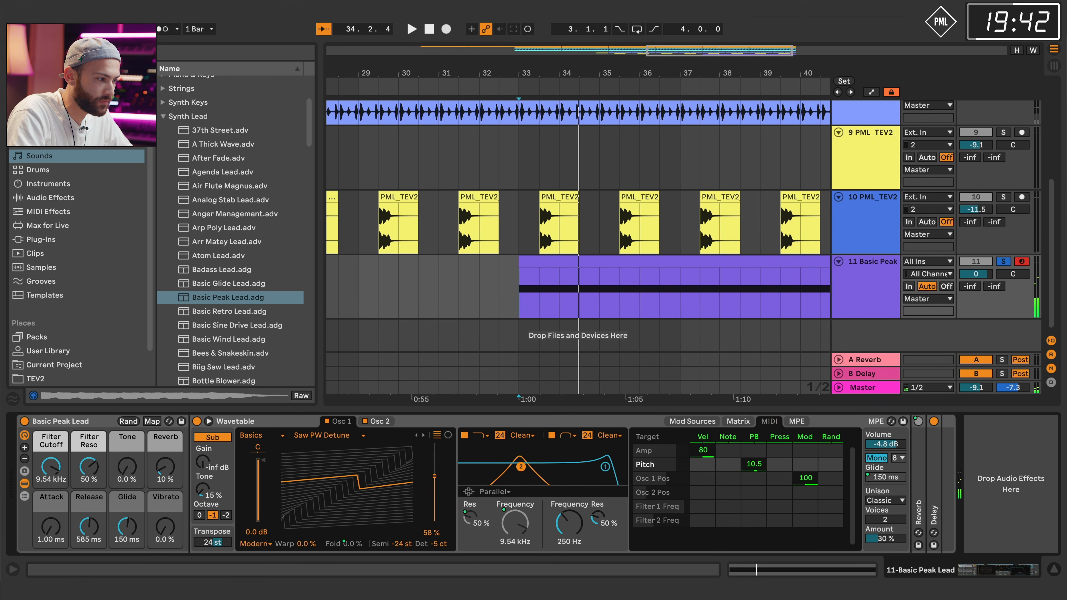
key(space)
drag(760, 468, 761, 474)
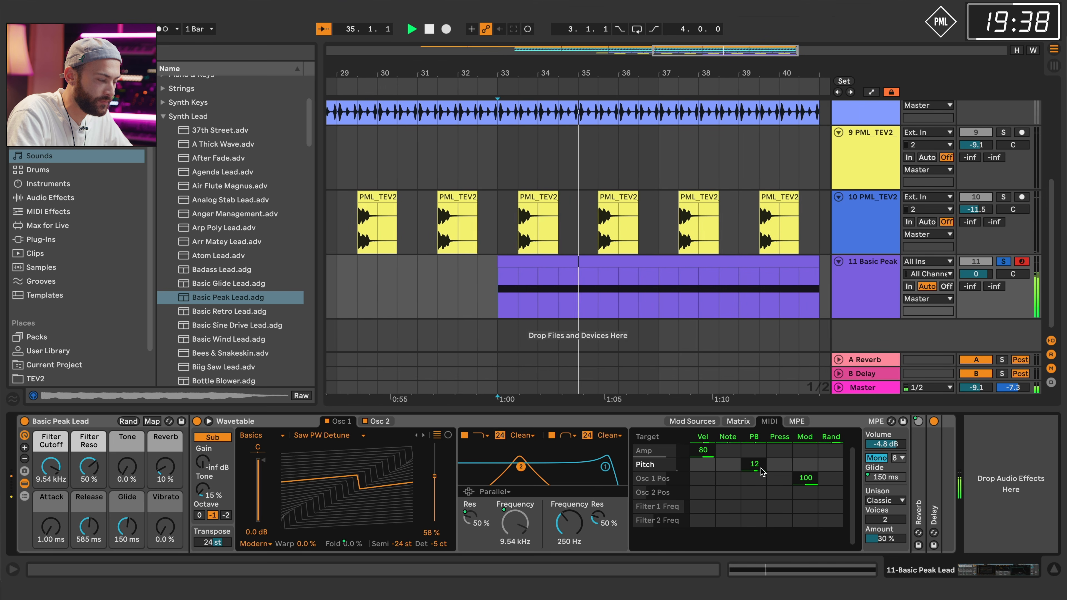
scroll(1007, 262, up, 1)
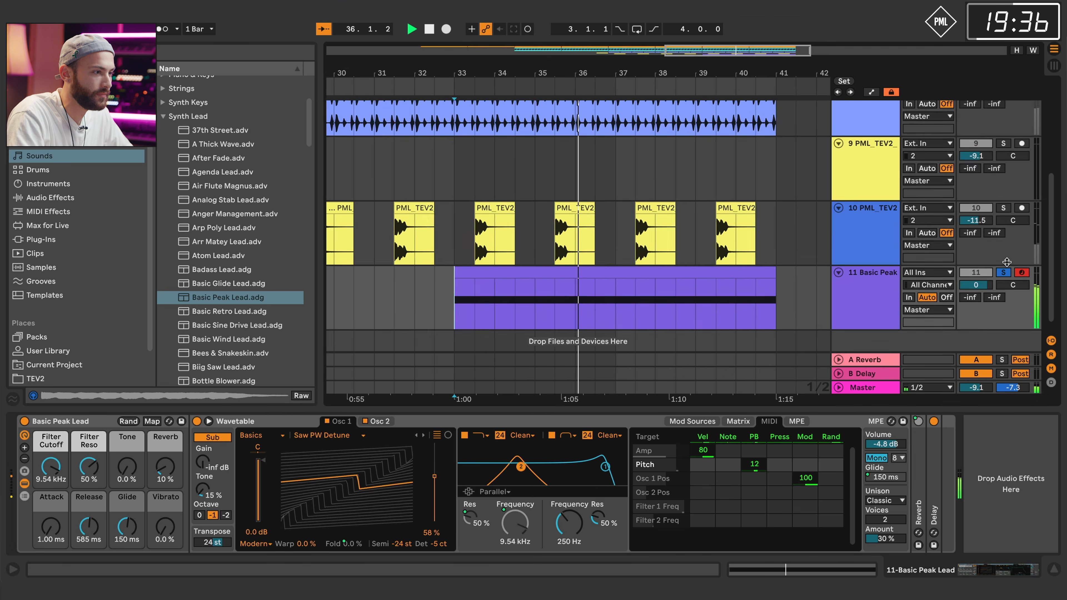
key(space)
Copy the sidechain Compressor from the Operator track to the end of the Basic Peak Lead track's device chain.
scroll(751, 216, up, 6)
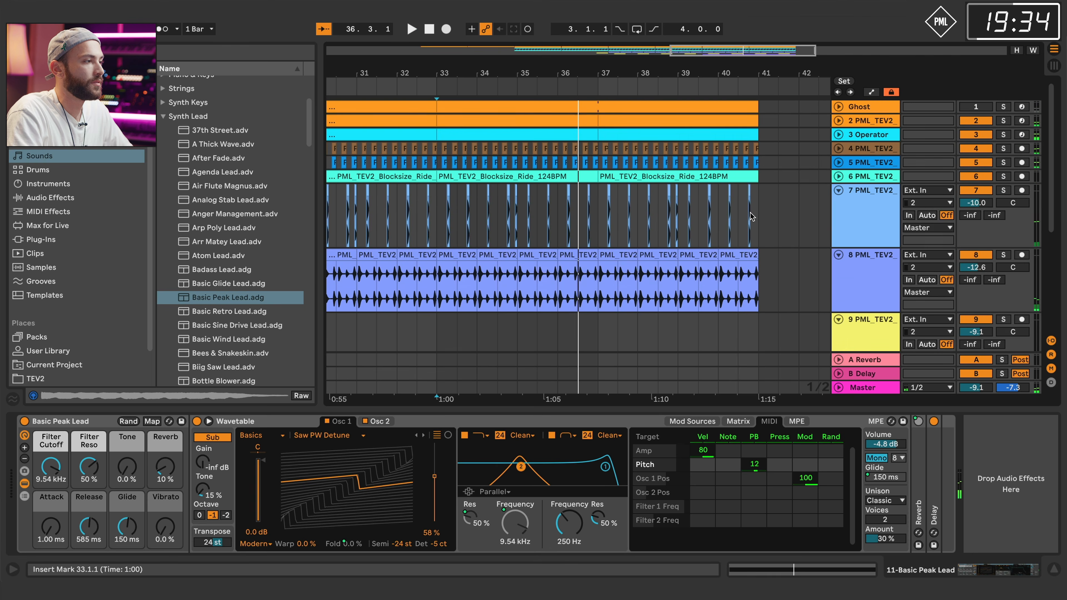
click(799, 176)
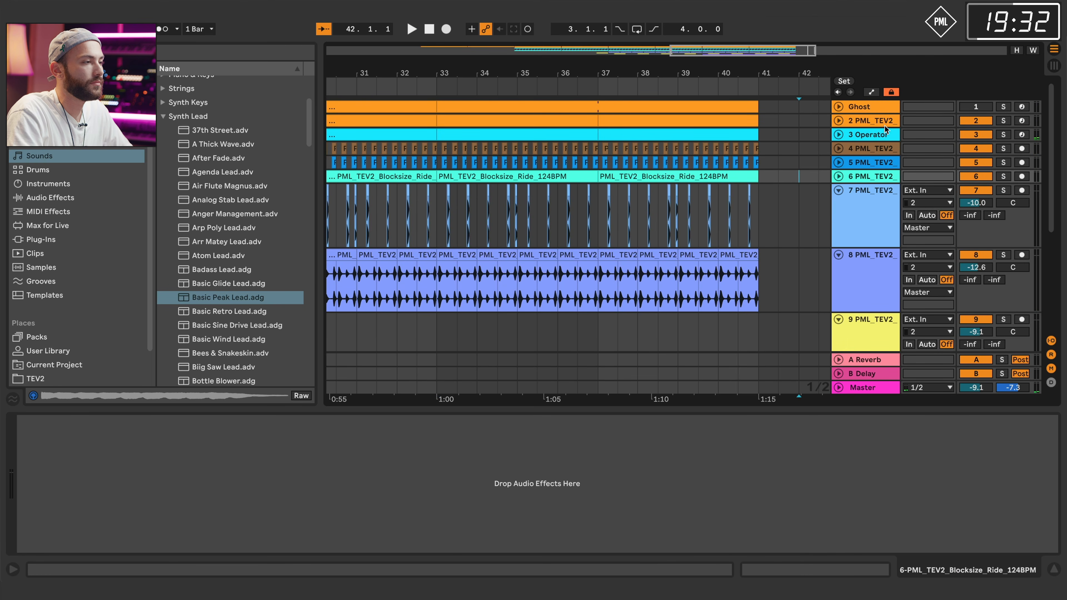
click(852, 135)
click(601, 420)
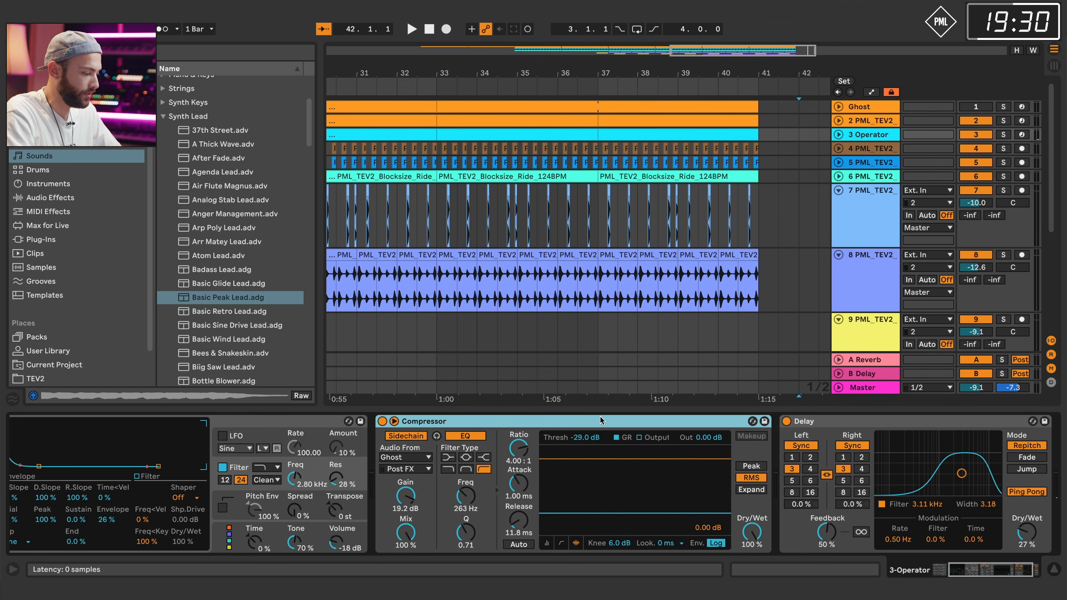
scroll(520, 291, down, 5)
click(799, 313)
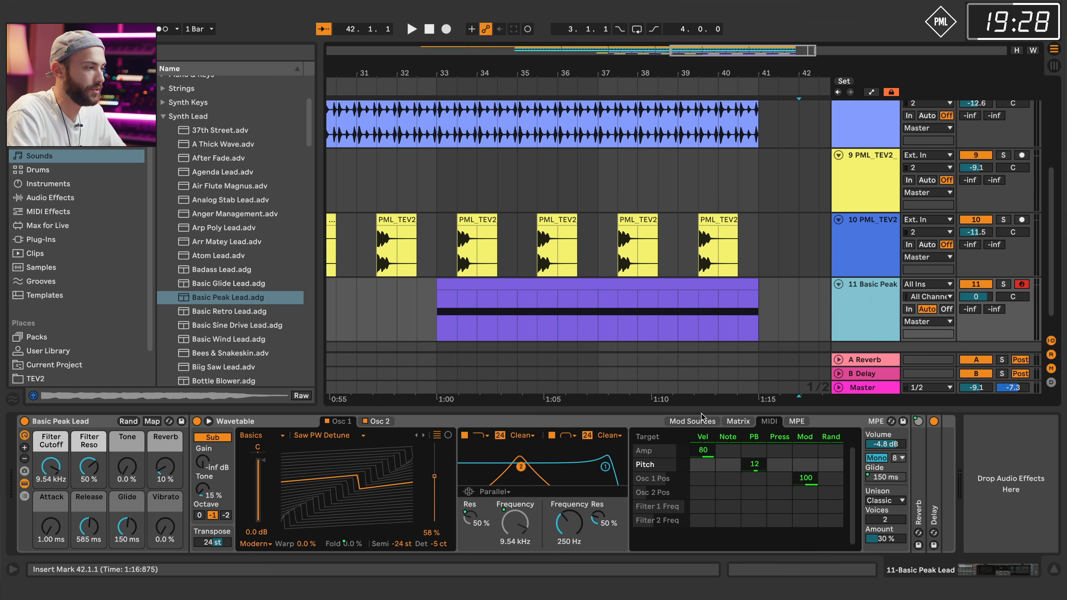
click(947, 472)
key(ctrl+v)
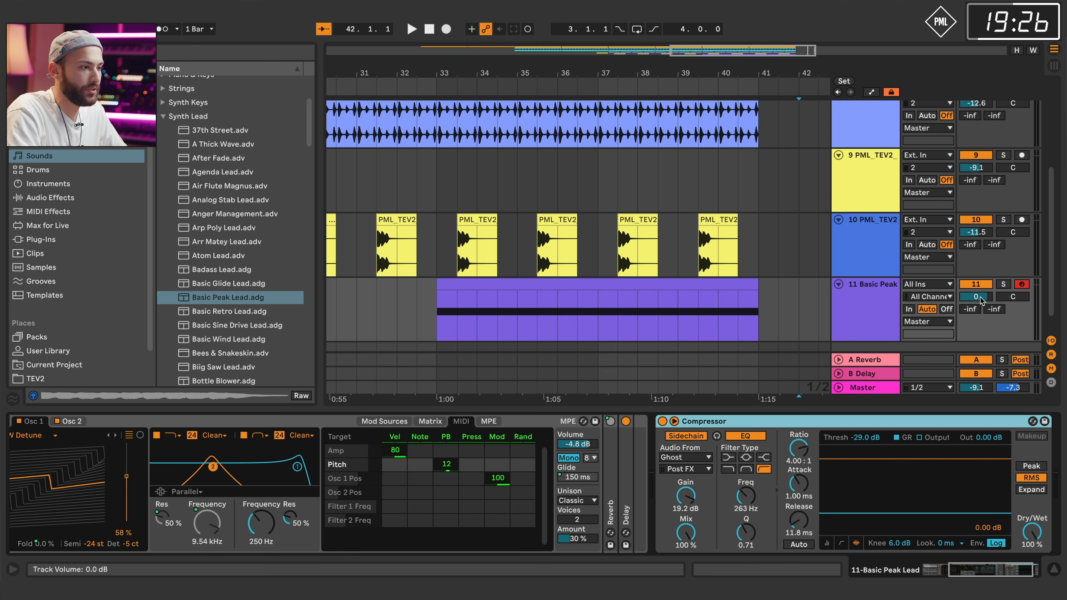
Lower the Basic Peak Lead track's volume to -11.4 dB while playing the section from bar 33 with all tracks.
drag(979, 299, 980, 328)
key(space)
key(space)
drag(428, 72, 697, 53)
click(553, 89)
drag(552, 73, 459, 80)
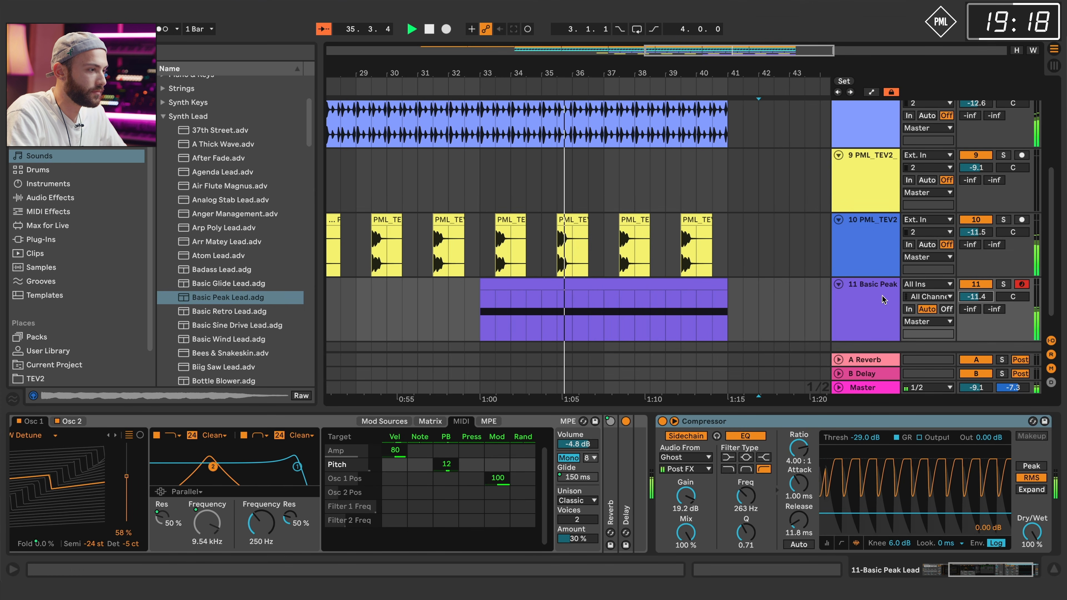
Add the Empty Club preset from the Reverb effect's Special folder to the Basic Peak Lead track.
click(51, 198)
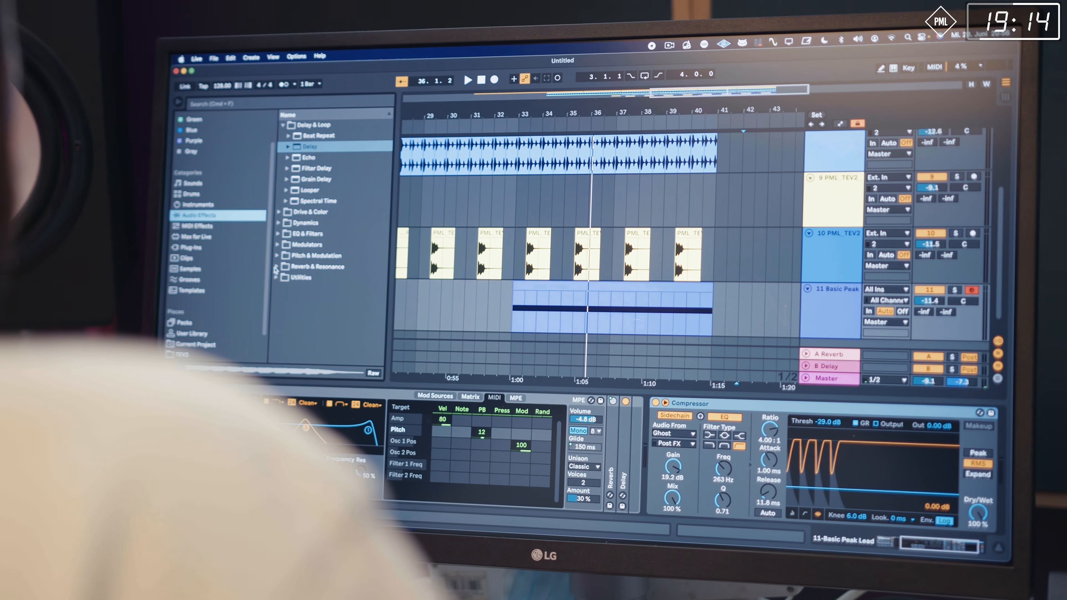
click(314, 251)
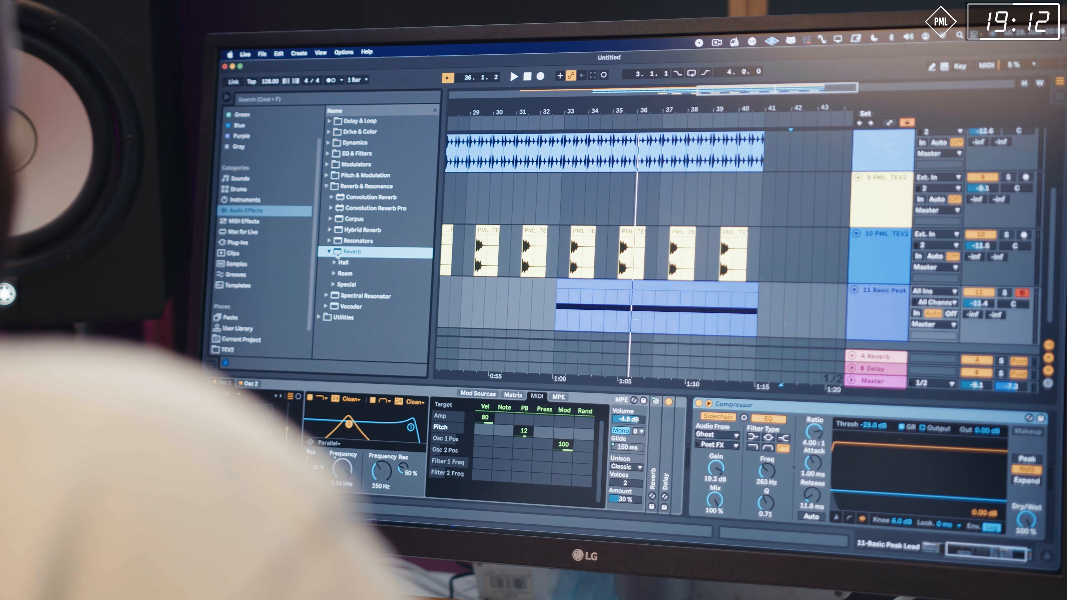
click(322, 254)
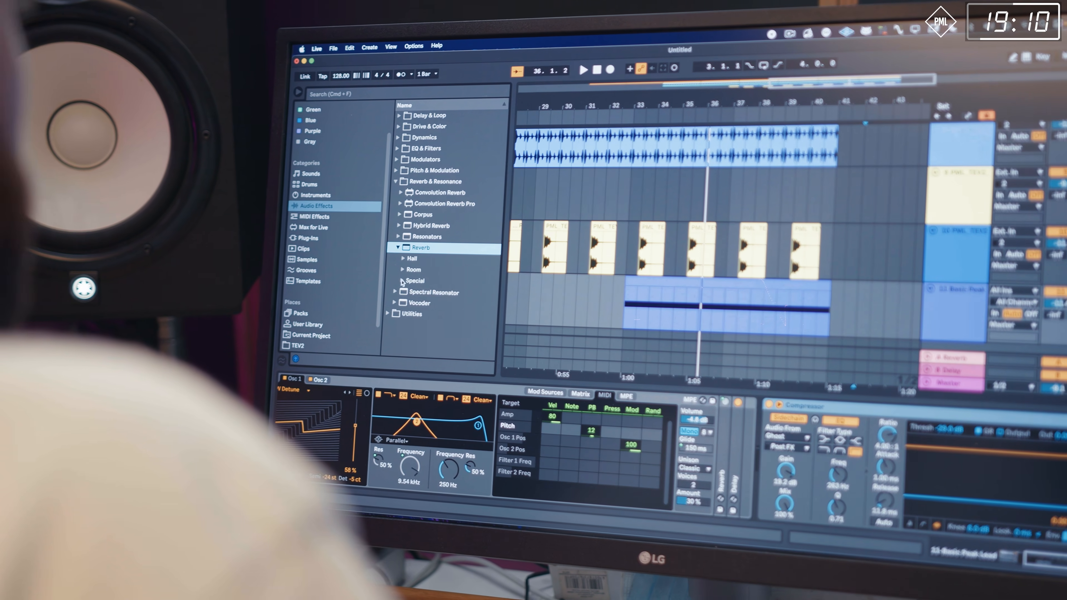
click(403, 279)
scroll(474, 264, down, 4)
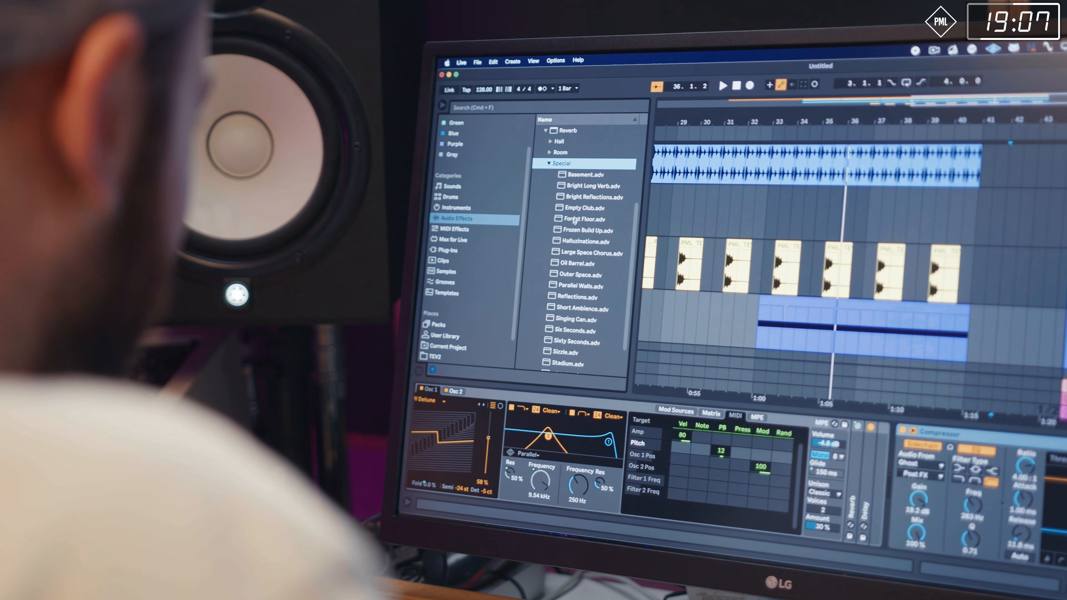
drag(583, 209, 819, 300)
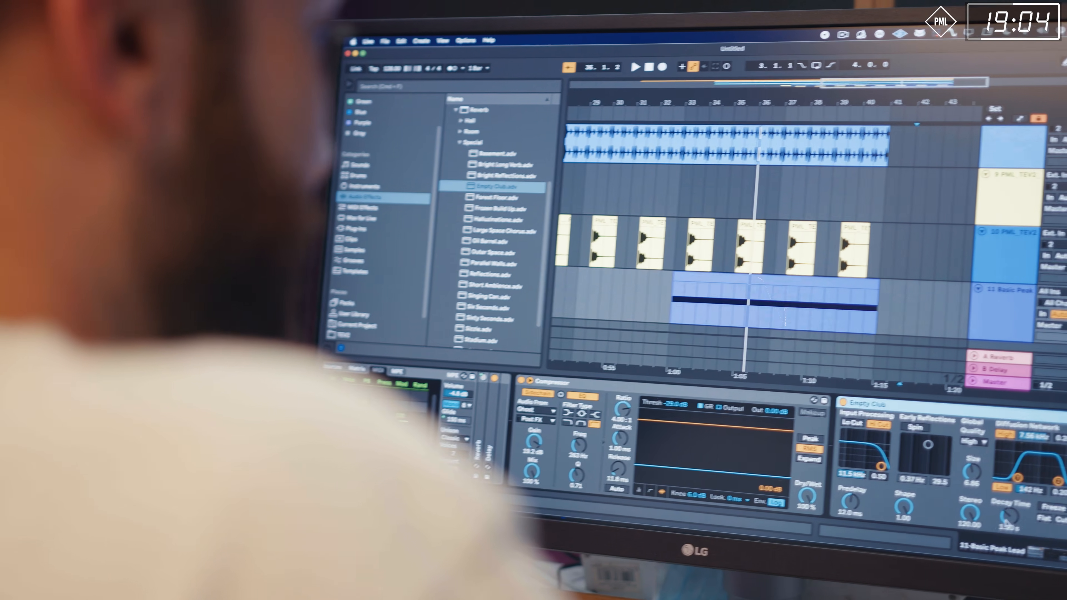
Place the Empty Club reverb before the Compressor, and set its Decay Time to 5.70 s and Dry/Wet to 65%.
key(space)
key(space)
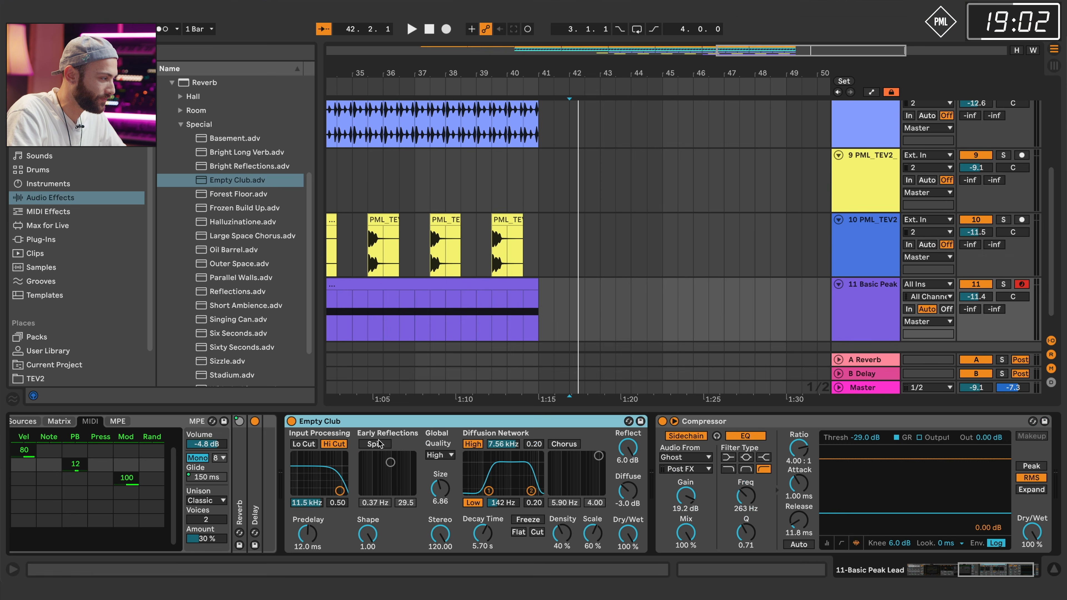
drag(364, 72, 667, 71)
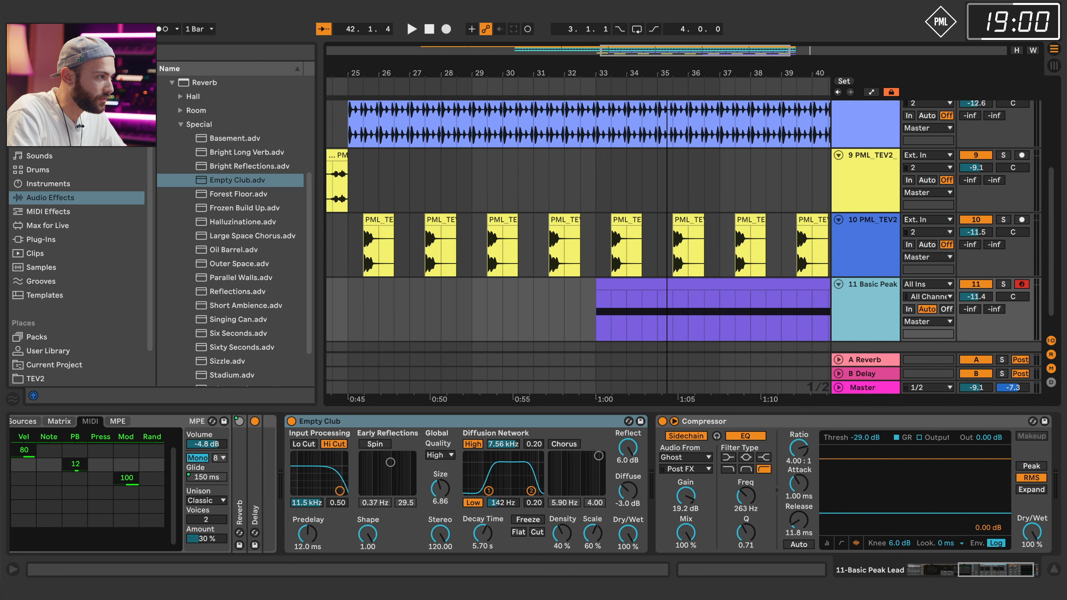
click(597, 312)
key(space)
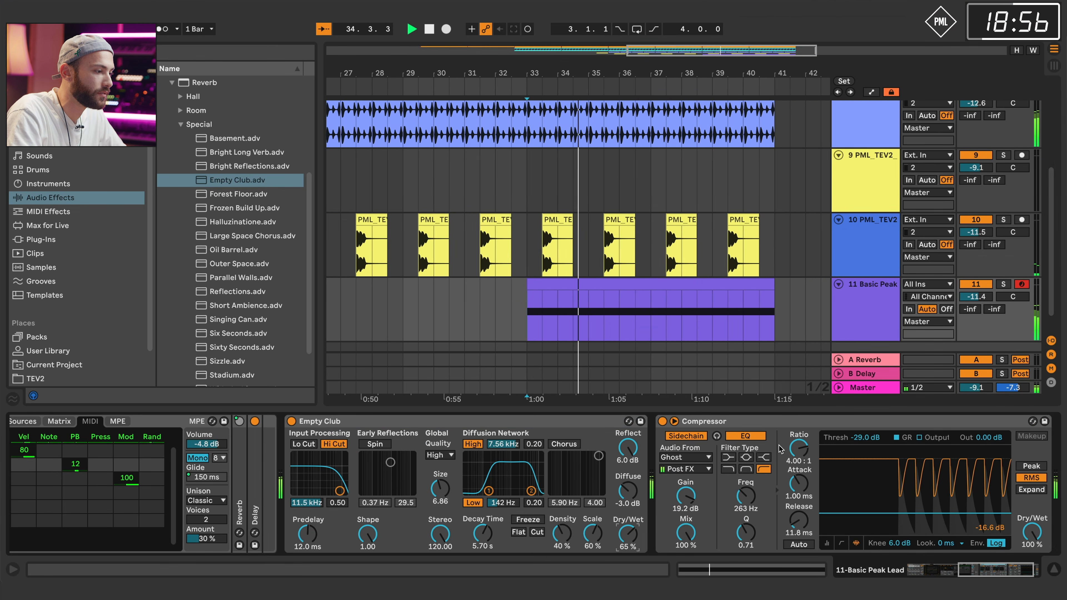
Reduce the Compressor's sidechain gain to 9.40 dB and the Basic Peak Lead track's volume to -14.1 dB.
drag(685, 496, 686, 504)
drag(966, 302, 966, 313)
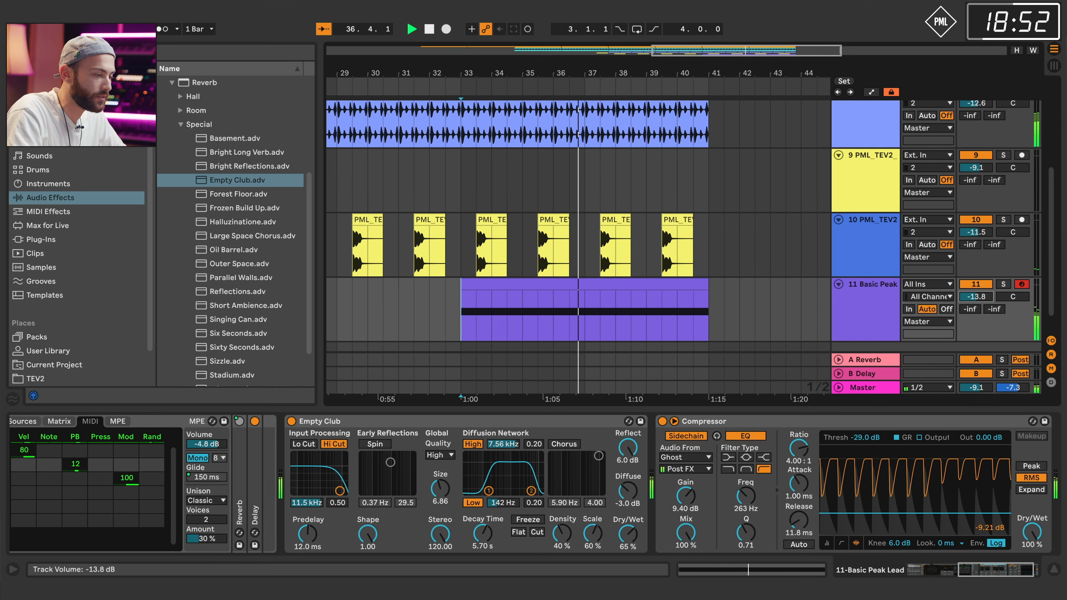
click(448, 284)
Play the transition into bar 33 and check the notes in the lead's MIDI clip.
key(space)
key(space)
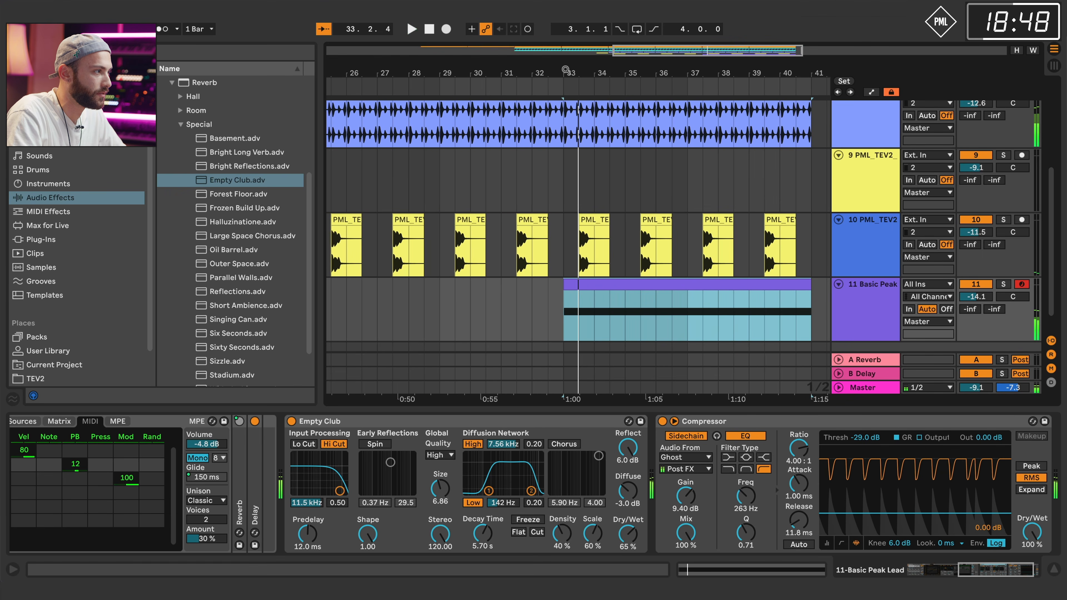
click(458, 91)
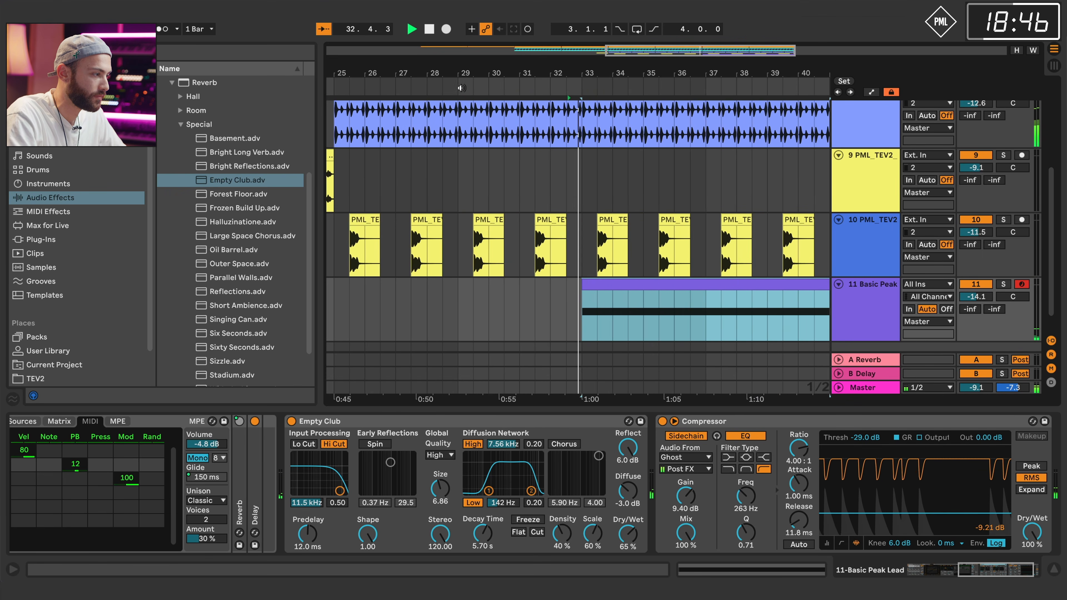
double_click(599, 284)
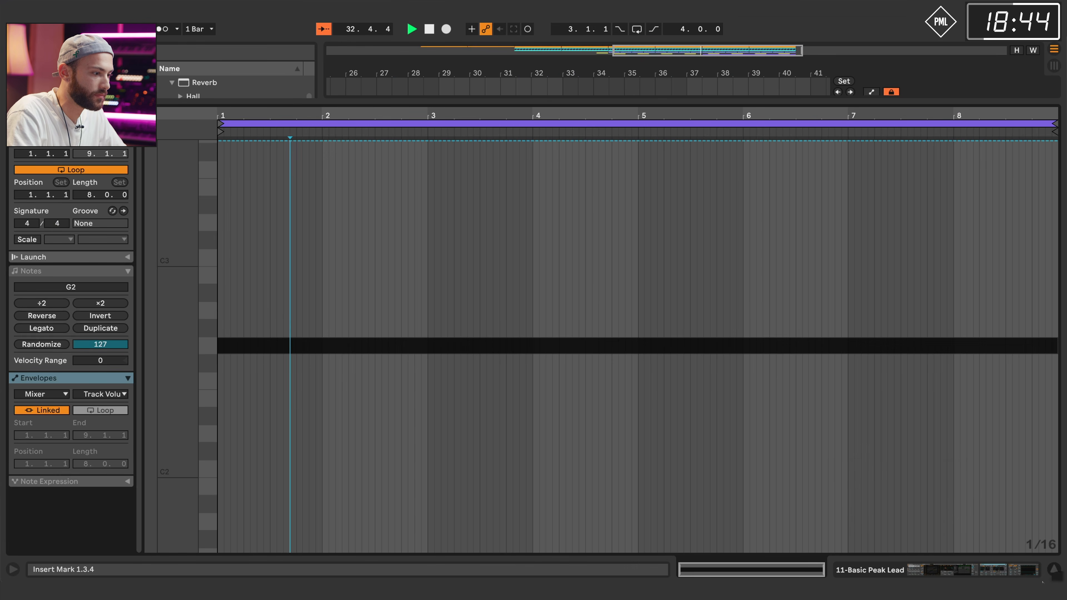
click(938, 575)
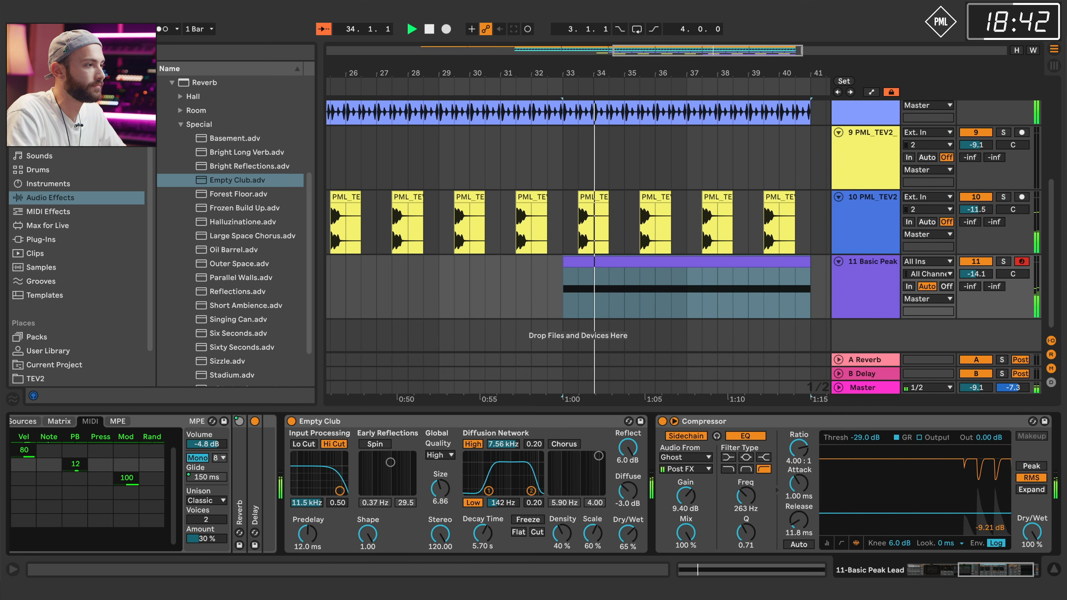
Insert an audio track below track 9 and open the TEV2 sample pack's Hats folder under Shots.
right_click(701, 173)
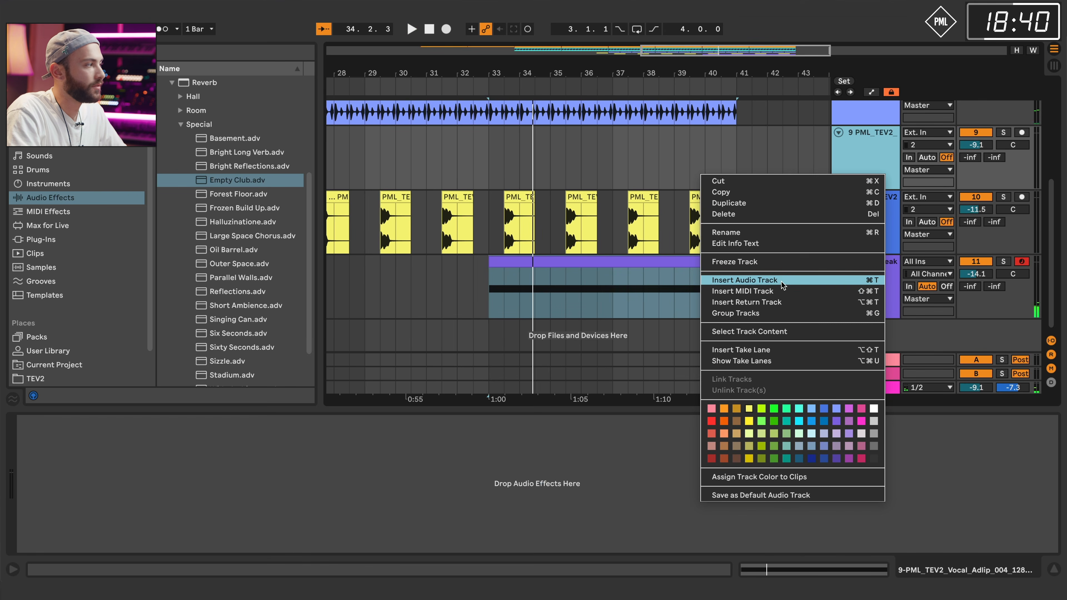
click(783, 286)
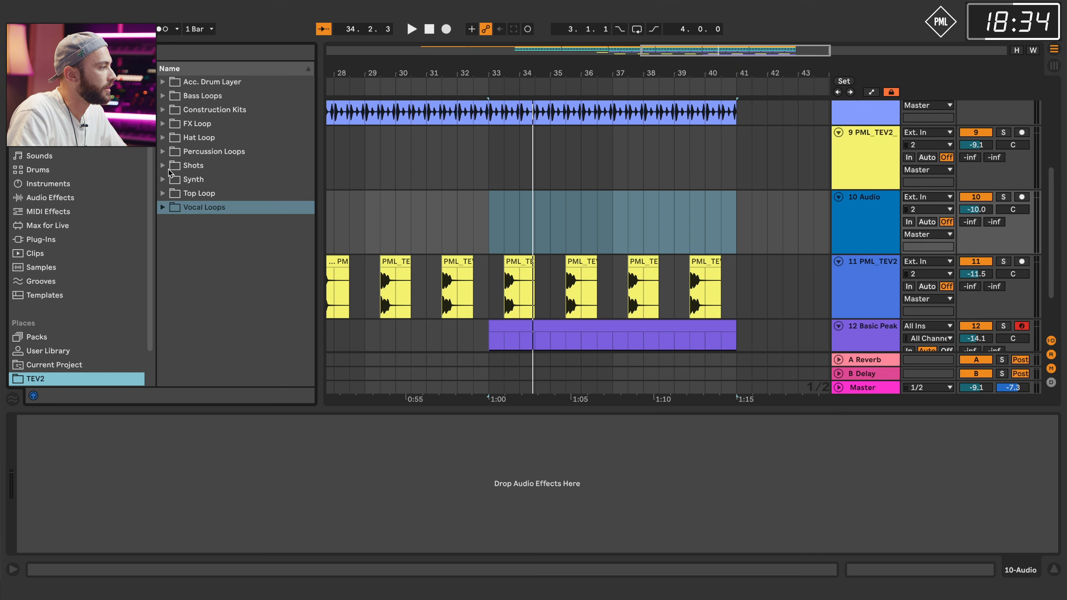
click(180, 165)
click(182, 193)
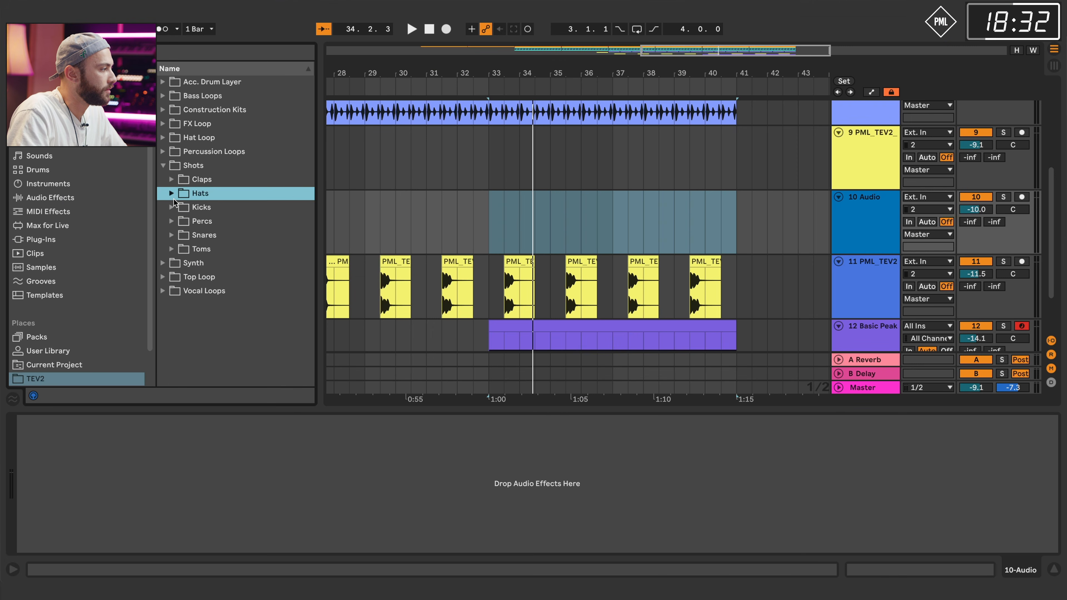
click(172, 193)
Audition the pack's hat one-shots, including the open hats 004, 007 and 008.
click(221, 252)
scroll(242, 308, down, 6)
click(247, 287)
click(253, 327)
key(Down)
key(Down)
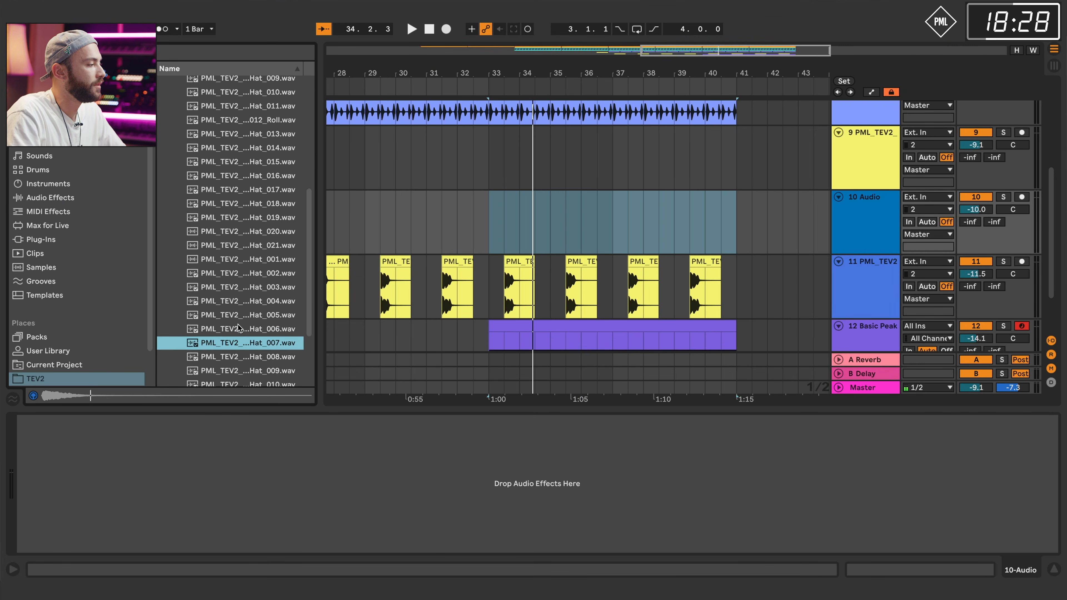
scroll(211, 296, down, 3)
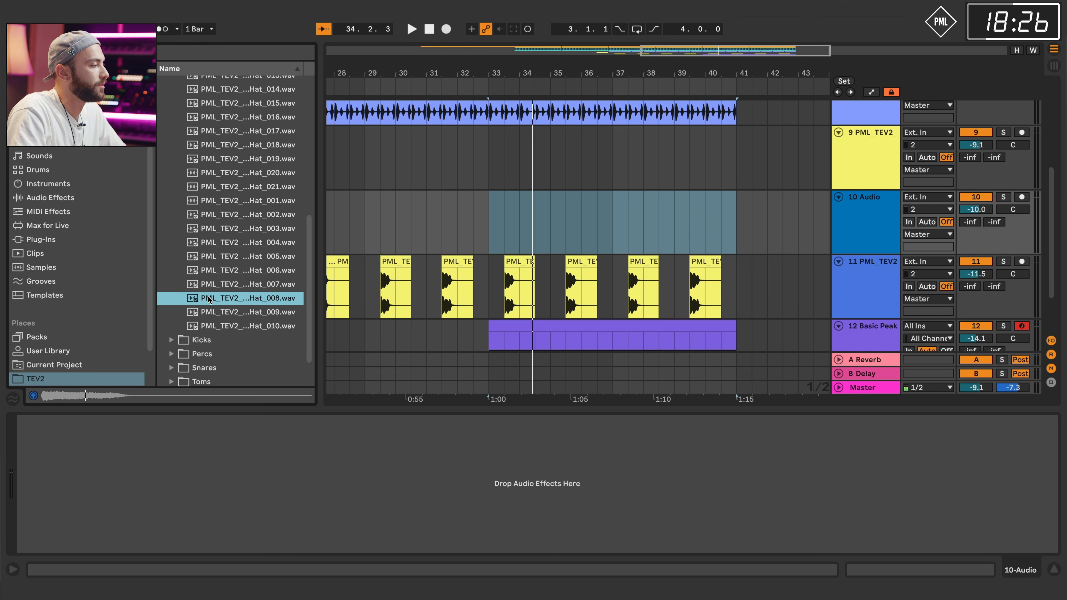
click(207, 311)
click(212, 327)
click(227, 301)
click(225, 320)
click(248, 244)
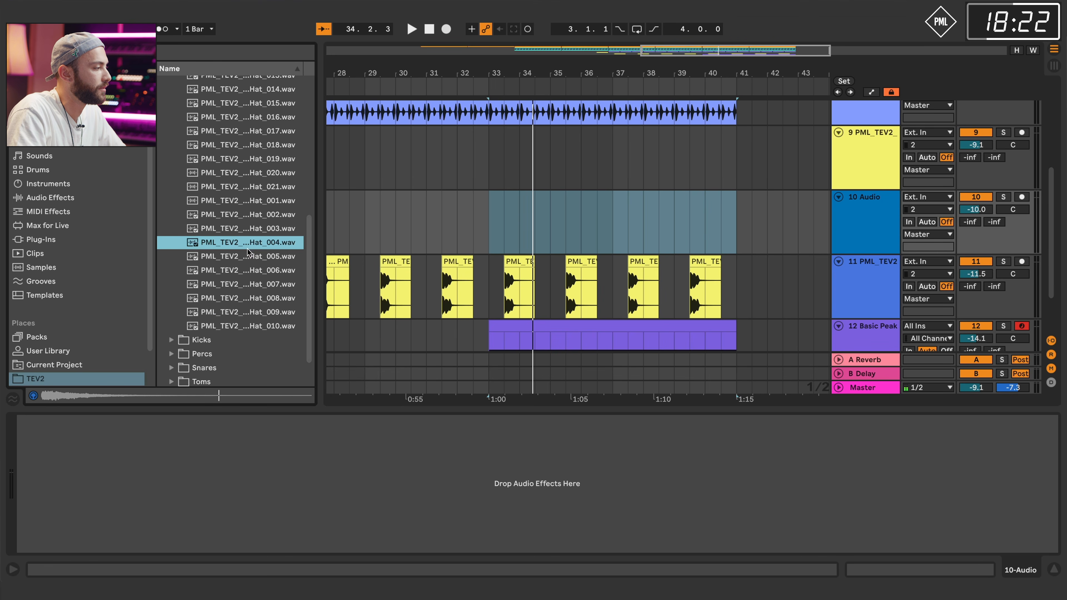
click(234, 282)
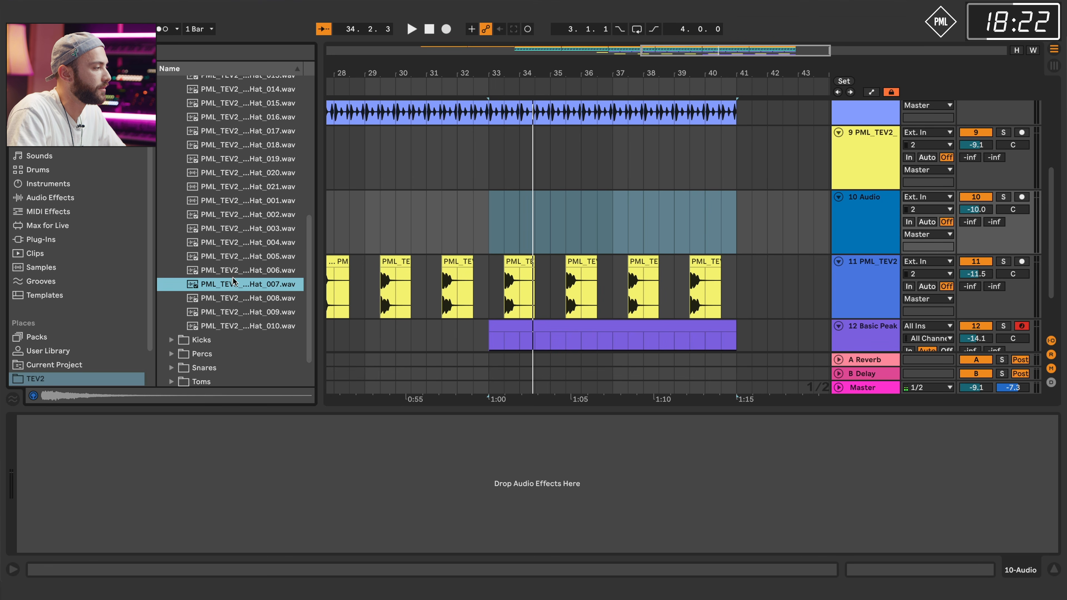
Place PML_TEV2_OpenHat_008 on the offbeat of bar 33's first beat in track 10 and trim it to end at 33.2.1.
click(239, 300)
drag(516, 69, 546, 140)
drag(226, 301, 383, 164)
drag(384, 78, 435, 210)
drag(543, 196, 456, 206)
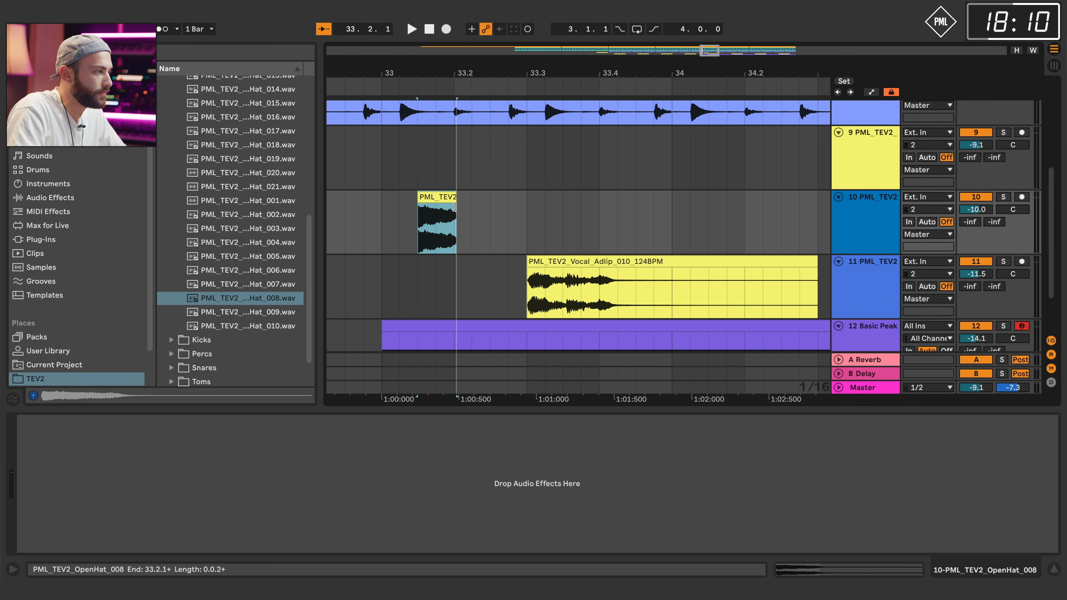
Duplicate the trimmed open hat clip five times in a row on track 10.
key(super+d)
key(super+d)
key(super+d)
key(super+d)
key(super+d)
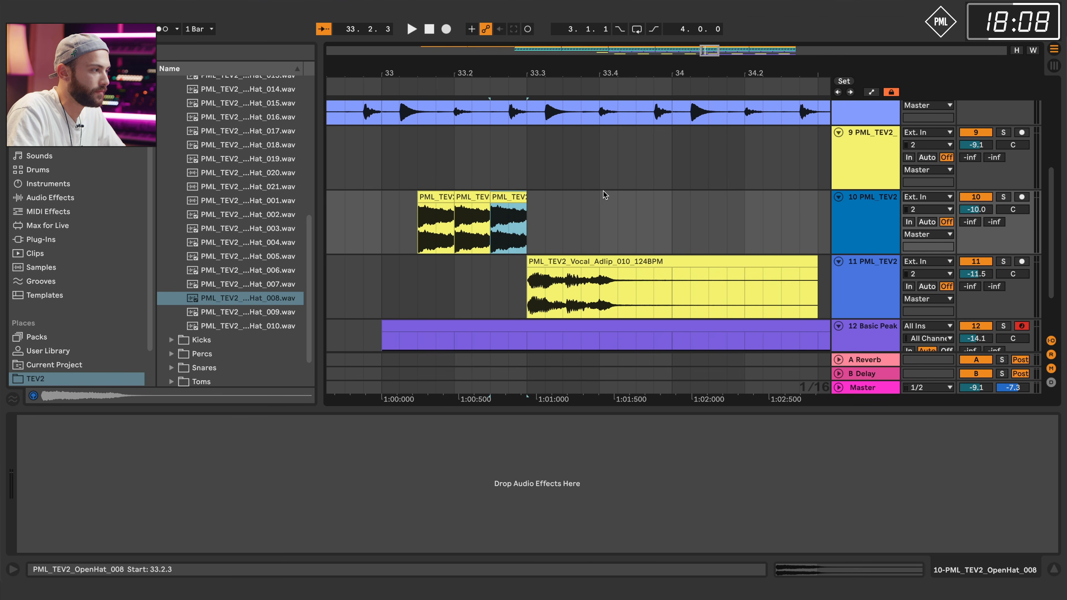
Copy the sidechained Compressor from the Basic Peak Lead track onto the open hat track 10.
click(620, 336)
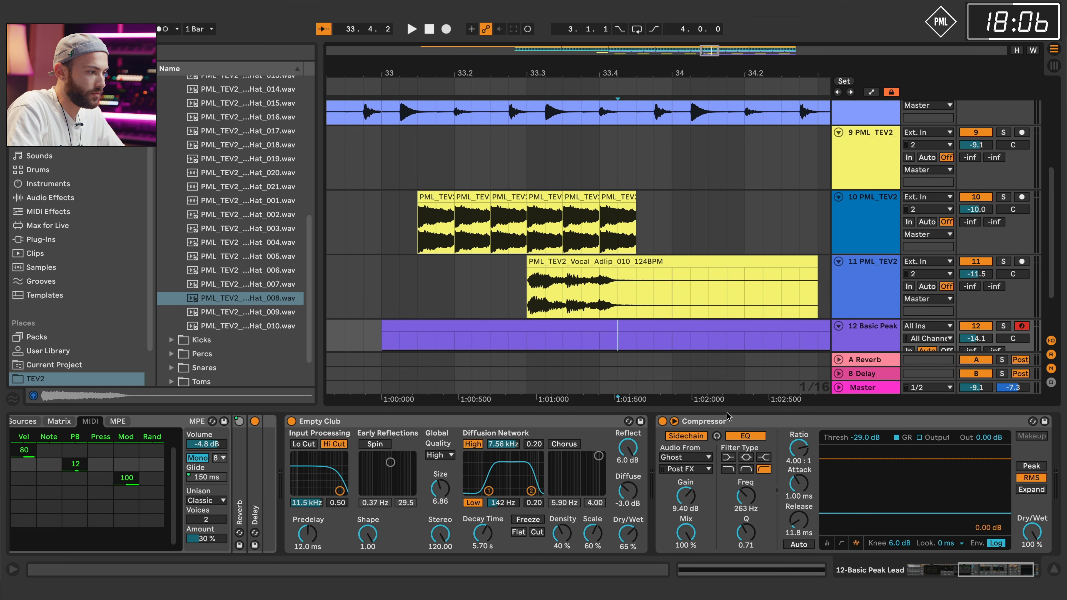
click(725, 421)
click(571, 230)
click(567, 463)
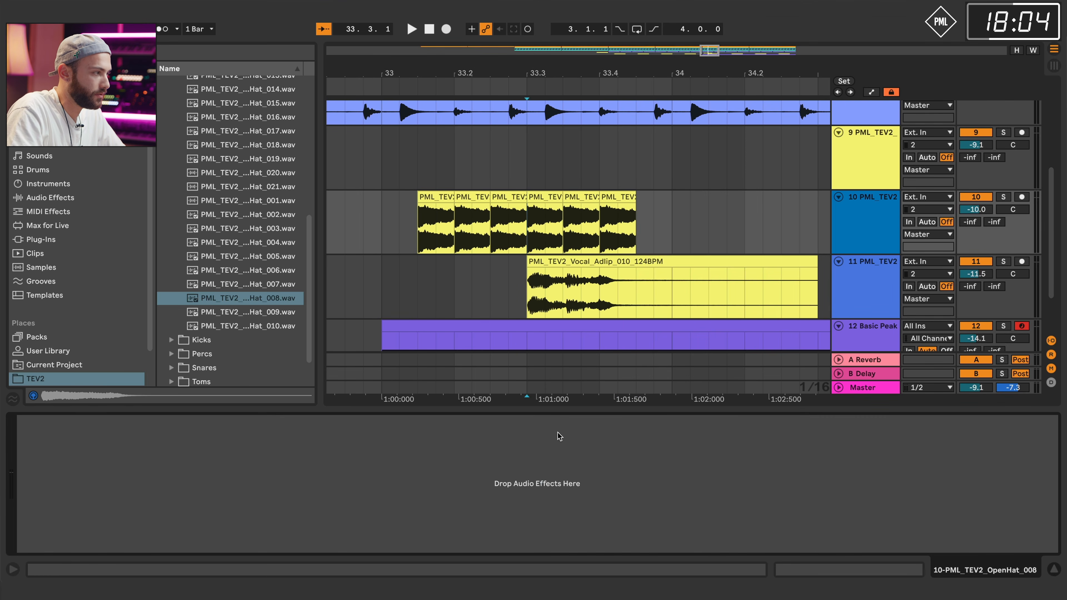
key(super+v)
Lower track 10's volume to -20.4 dB and play back the open hats from 33.1.3.
click(413, 214)
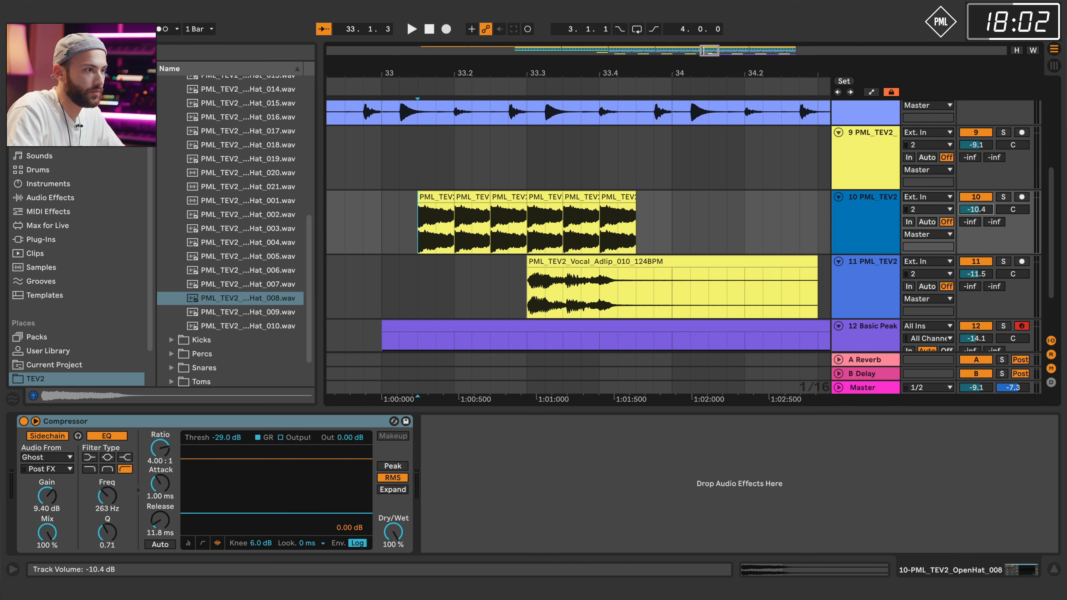
drag(976, 209, 975, 223)
key(space)
key(space)
Copy the first open hat clip to the start of bar 33 on track 10.
drag(488, 77, 479, 25)
click(453, 194)
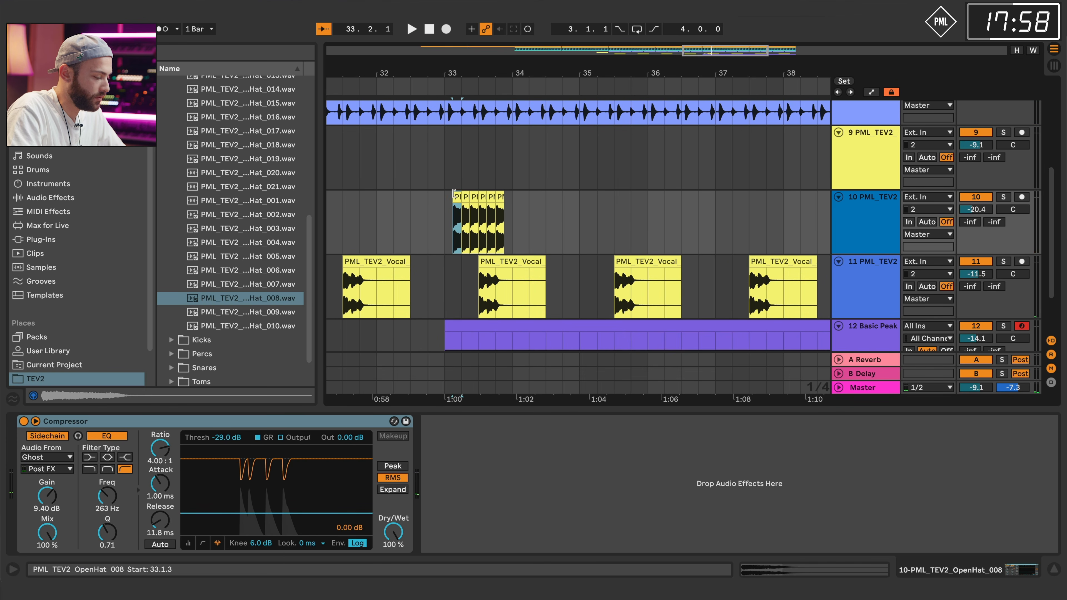
click(444, 198)
key(super+v)
click(444, 206)
Duplicate a half-bar run of open hats repeatedly on track 10 until it reaches bar 41.
key(super+d)
key(super+d)
key(super+d)
key(super+d)
key(super+d)
key(super+d)
key(super+d)
key(super+d)
key(super+d)
key(super+d)
key(super+d)
key(super+d)
key(super+d)
key(super+d)
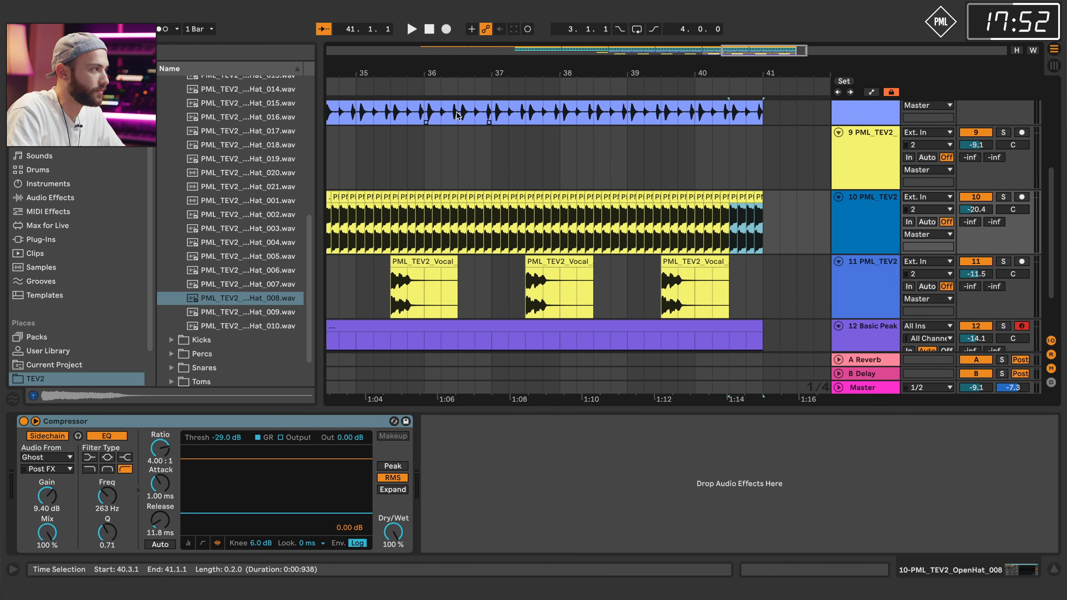
Set the open hat Compressor's release to 113 ms and its sidechain gain to 18.3 dB during playback from bar 32.
drag(416, 77, 548, 80)
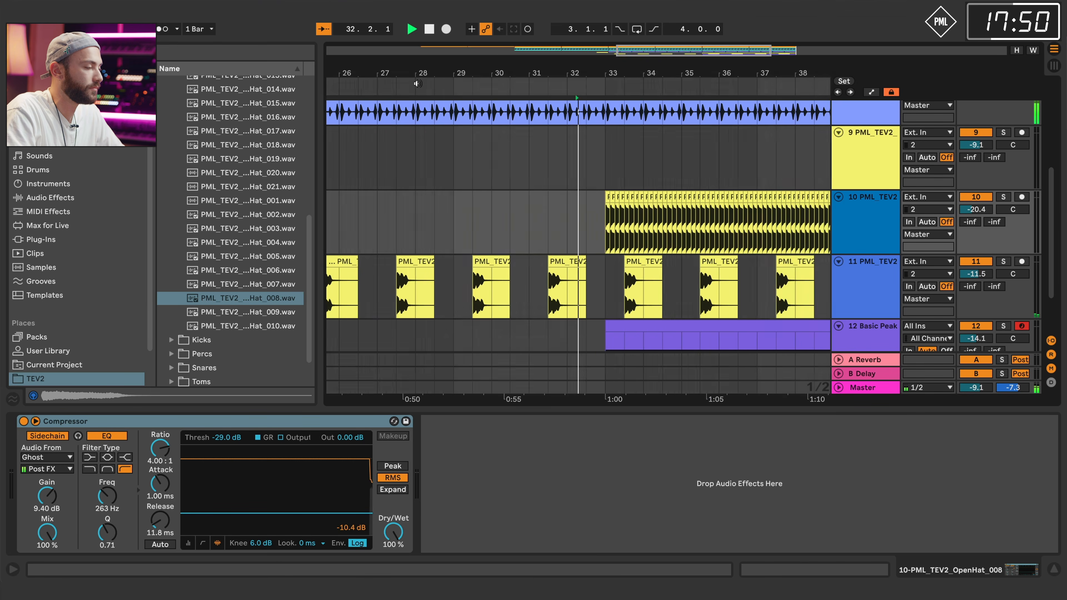
drag(673, 72, 531, 73)
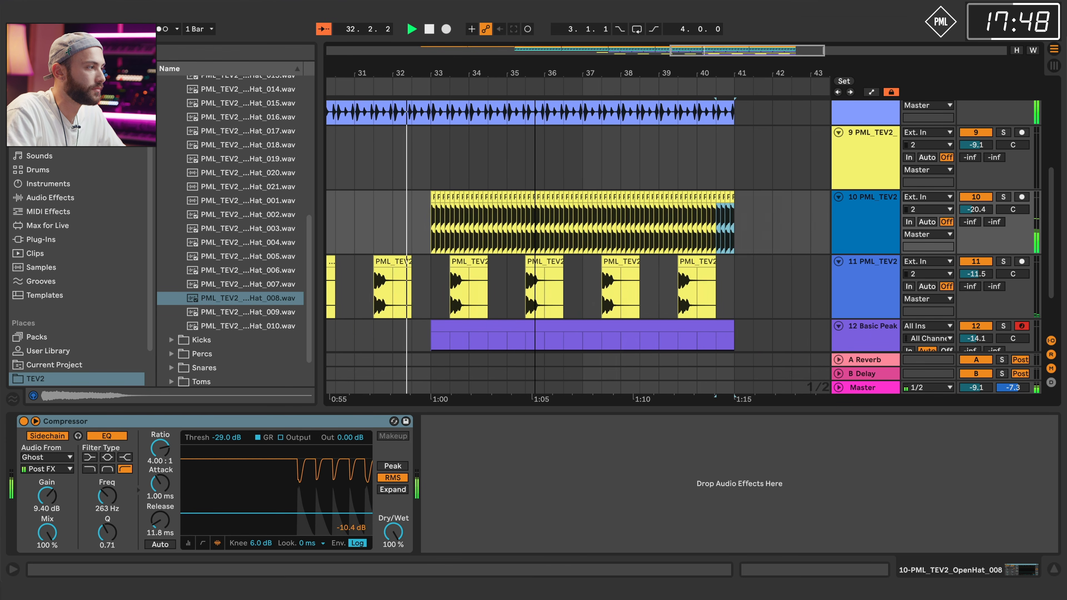
drag(160, 521, 160, 504)
mouse_move(47, 496)
mouse_down()
mouse_move(47, 480)
mouse_move(47, 497)
mouse_up()
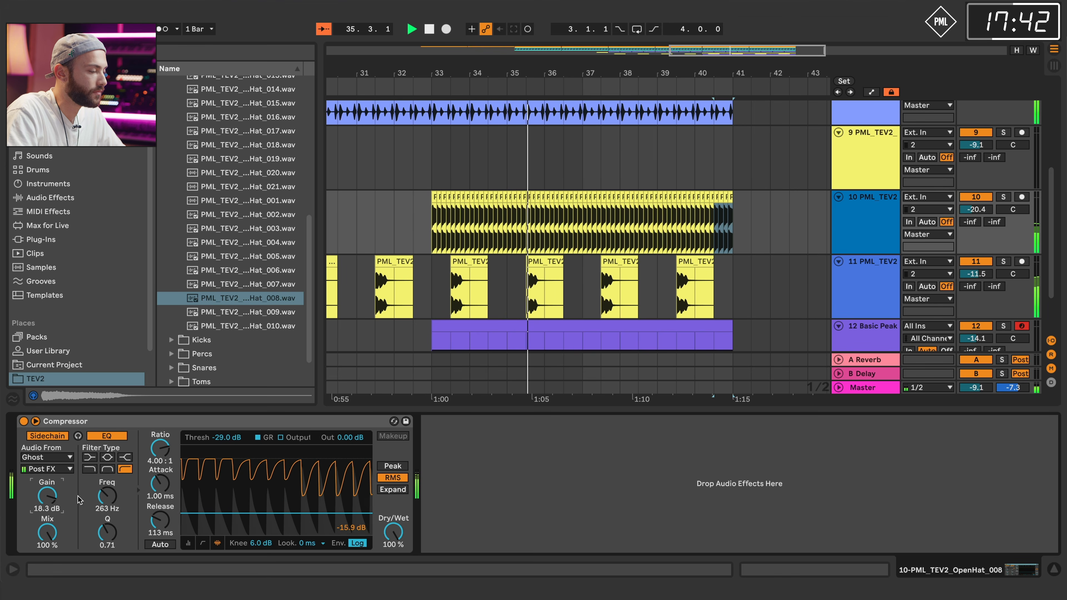
Set the lead's pitch-bend modulation of Pitch to 7.5 and rebalance tracks 10, 11 and 12 to -22.3, -12.0 and -16.1 dB.
drag(518, 339, 516, 276)
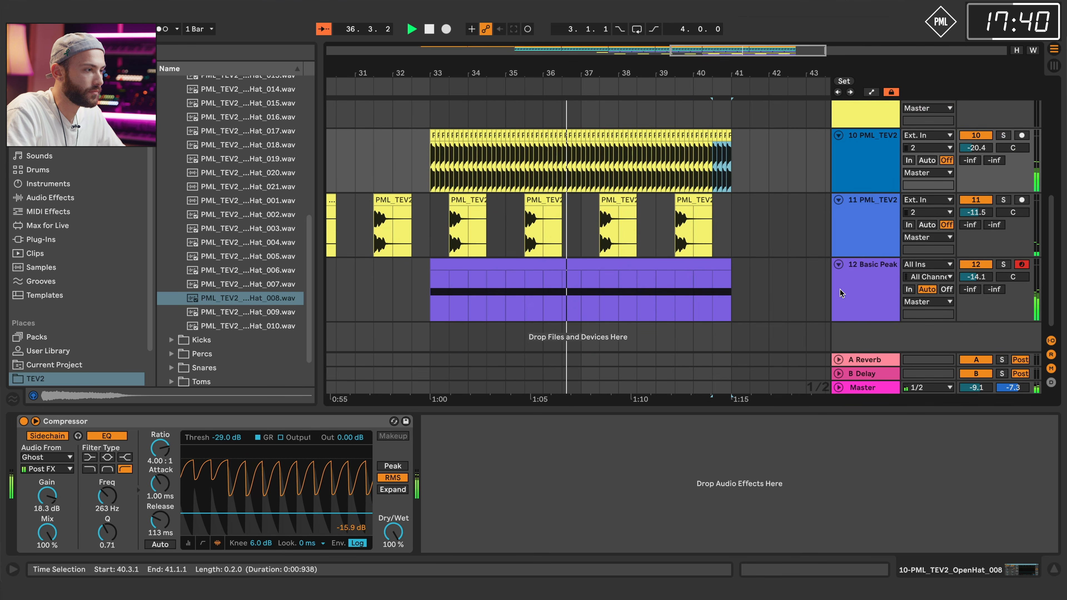
click(826, 293)
double_click(667, 269)
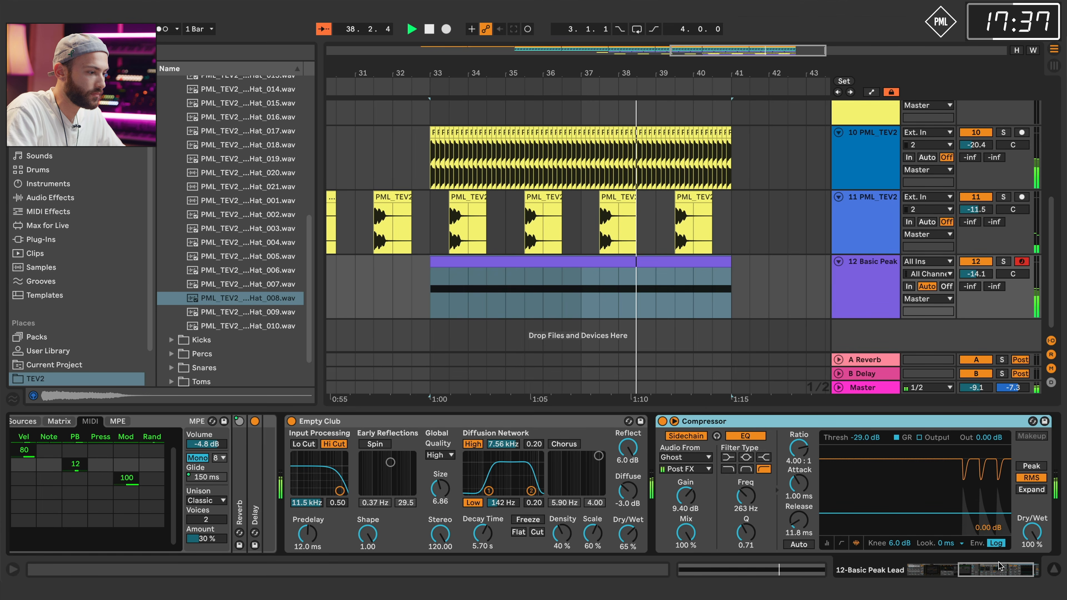
drag(1000, 566, 950, 566)
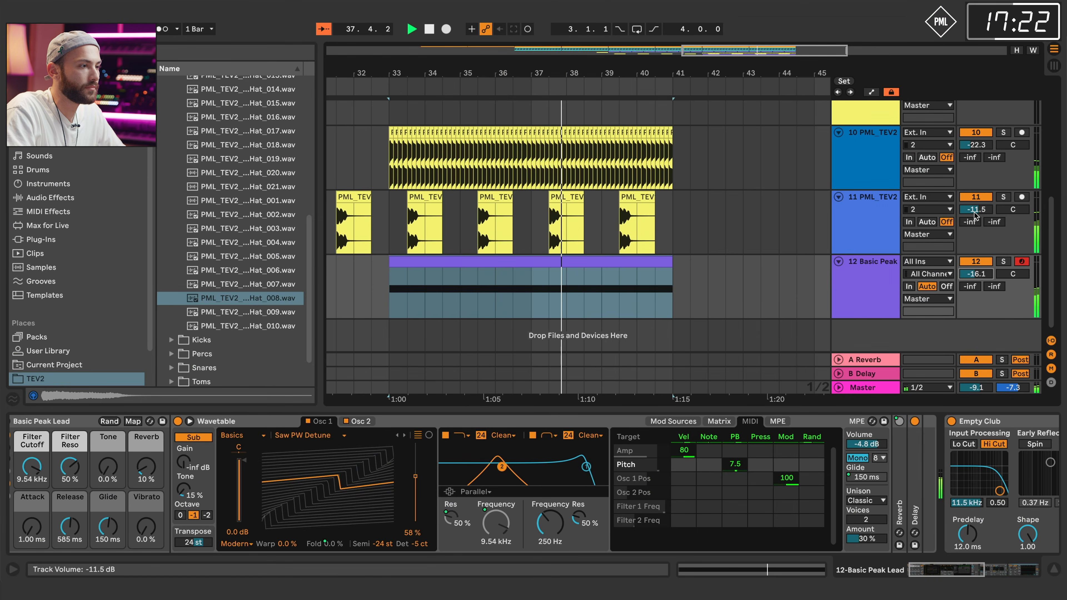
click(869, 230)
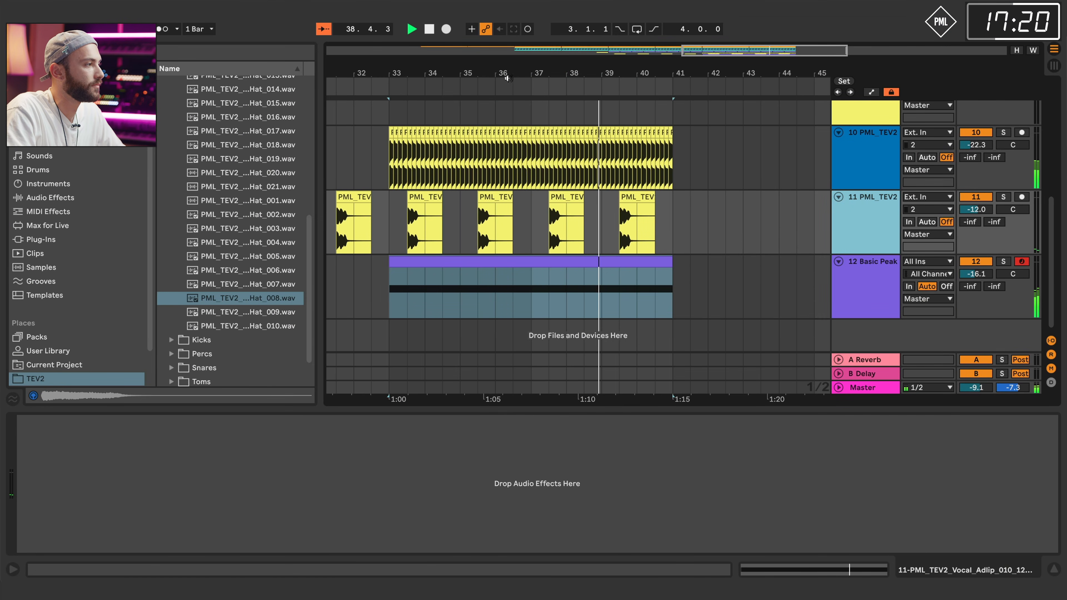
Stop playback and insert a MIDI track below track 9.
scroll(663, 210, left, 2)
scroll(668, 213, down, 5)
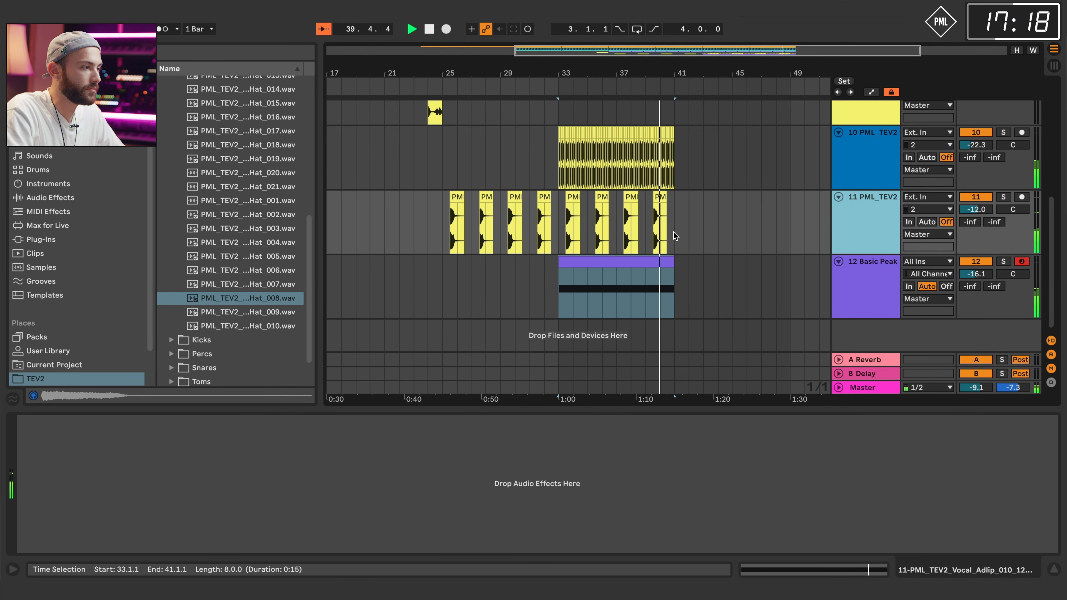
drag(651, 137, 653, 138)
key(space)
scroll(671, 168, up, 8)
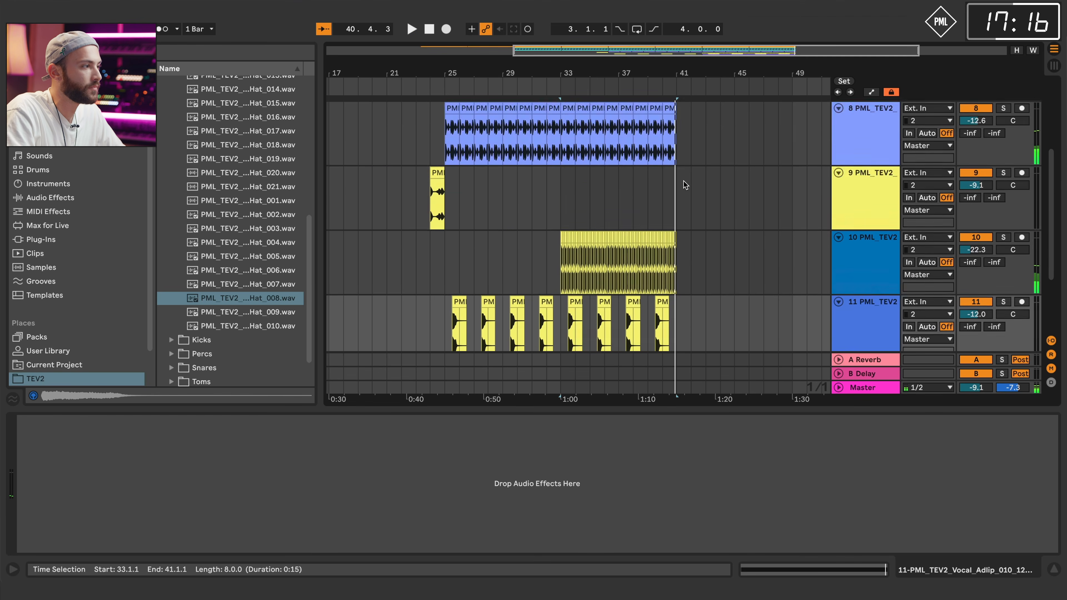
drag(708, 72, 704, 59)
scroll(720, 231, down, 6)
click(846, 187)
right_click(852, 194)
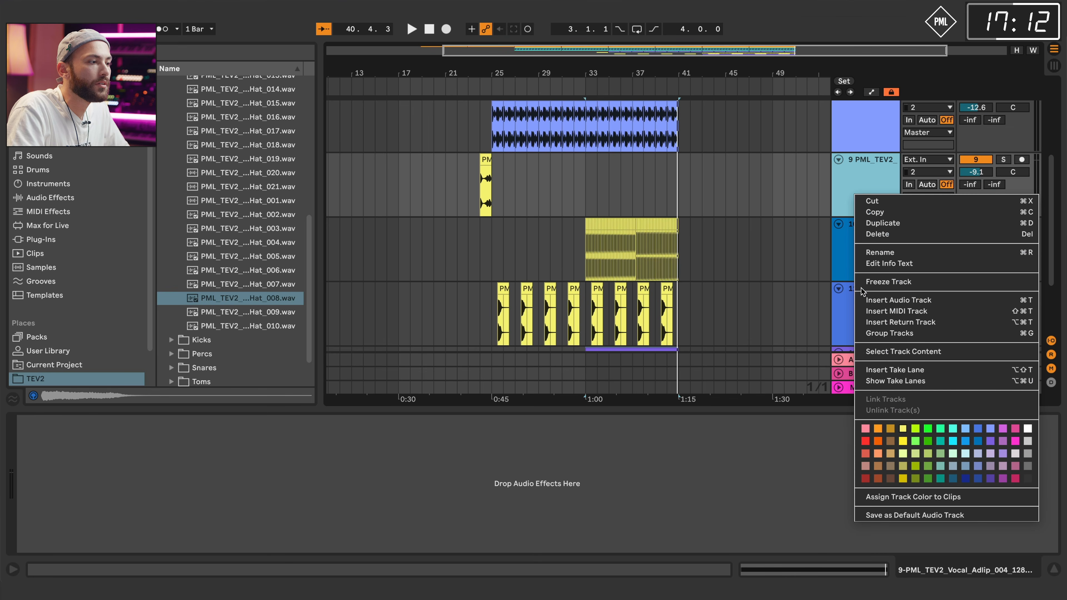
click(896, 311)
Collapse the Hats folder and open the Percs folder under the TEV2 pack's Shots.
scroll(186, 132, up, 4)
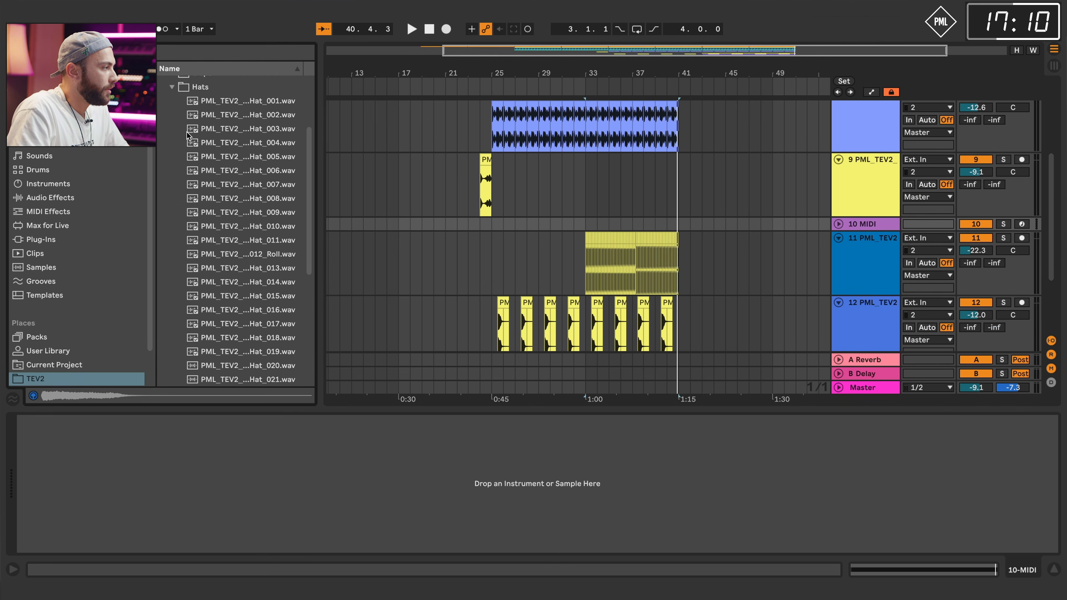
scroll(186, 132, up, 3)
click(172, 196)
click(172, 193)
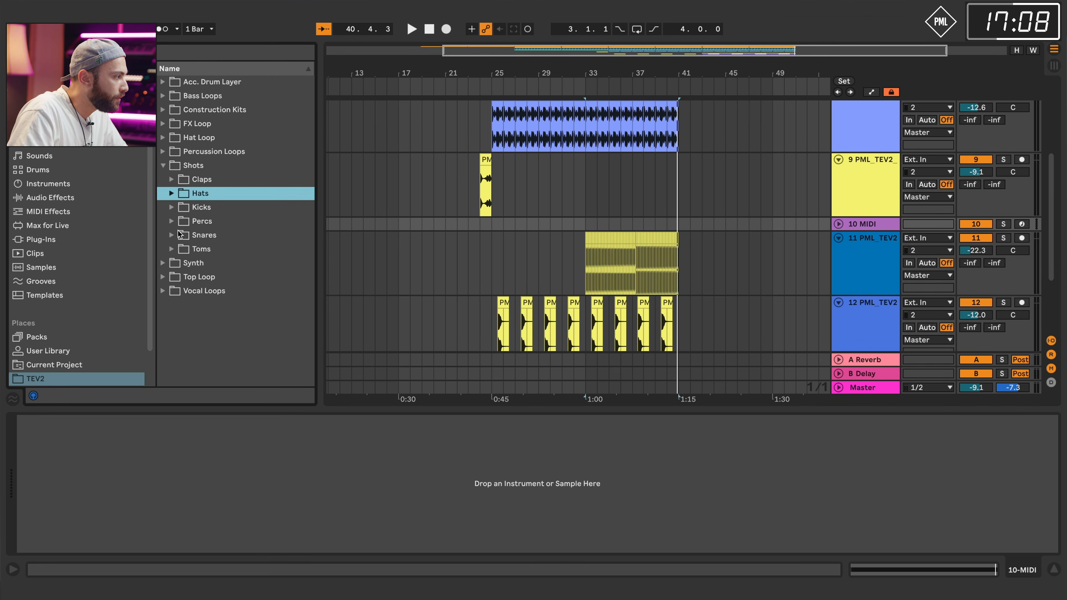
click(172, 222)
Audition the pack's percussion one-shots, including Perc 003, 004, 005, 006a and 011.
click(208, 252)
click(218, 265)
key(Down)
key(Down)
key(Down)
key(Down)
key(Up)
scroll(235, 281, down, 2)
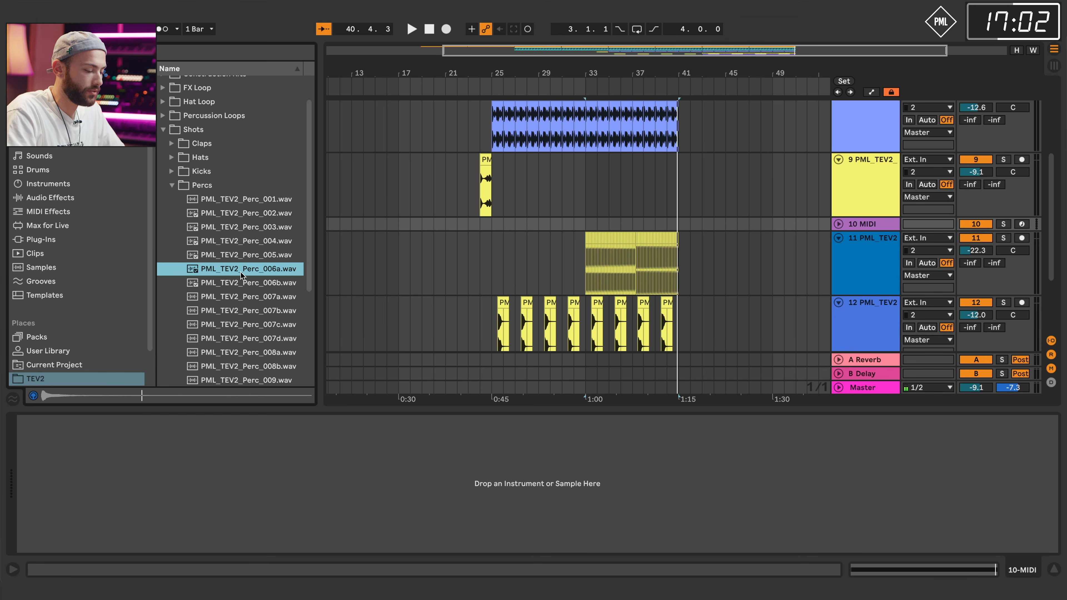
key(Down)
key(Down)
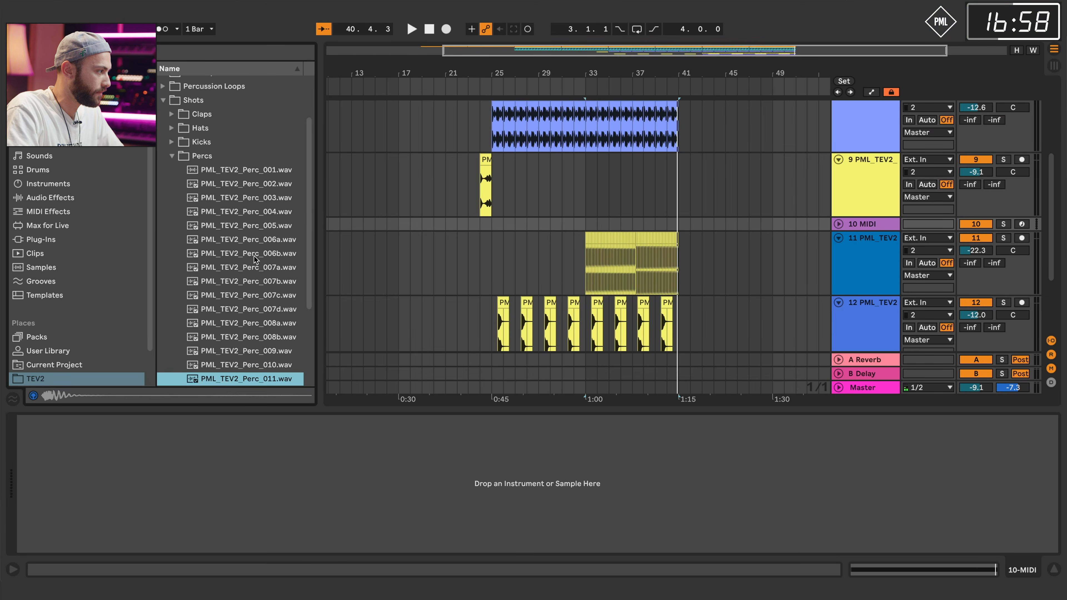
click(241, 213)
click(240, 198)
click(238, 212)
click(237, 224)
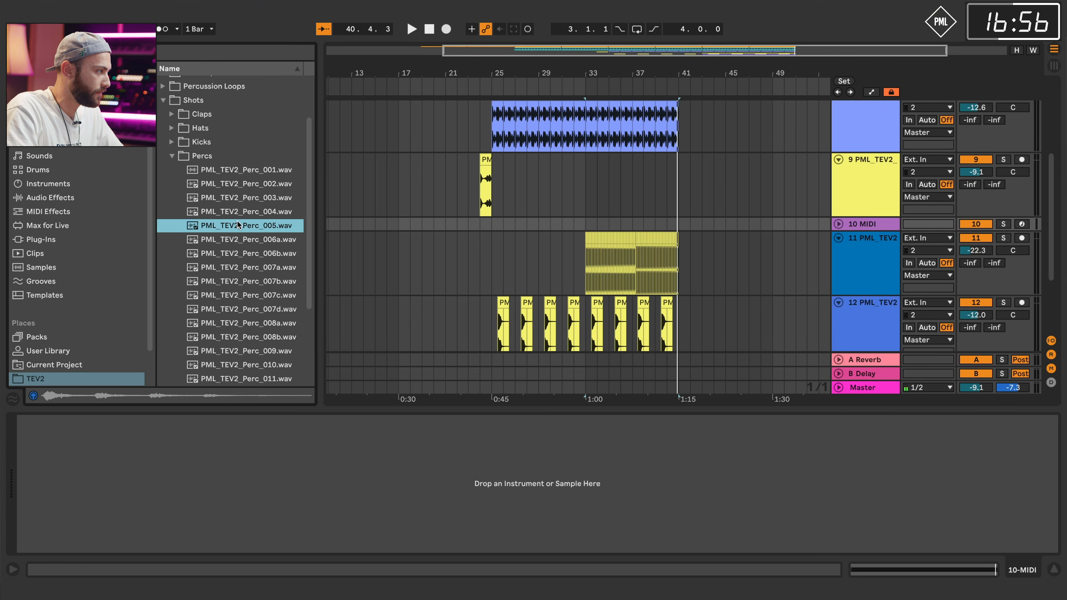
click(241, 240)
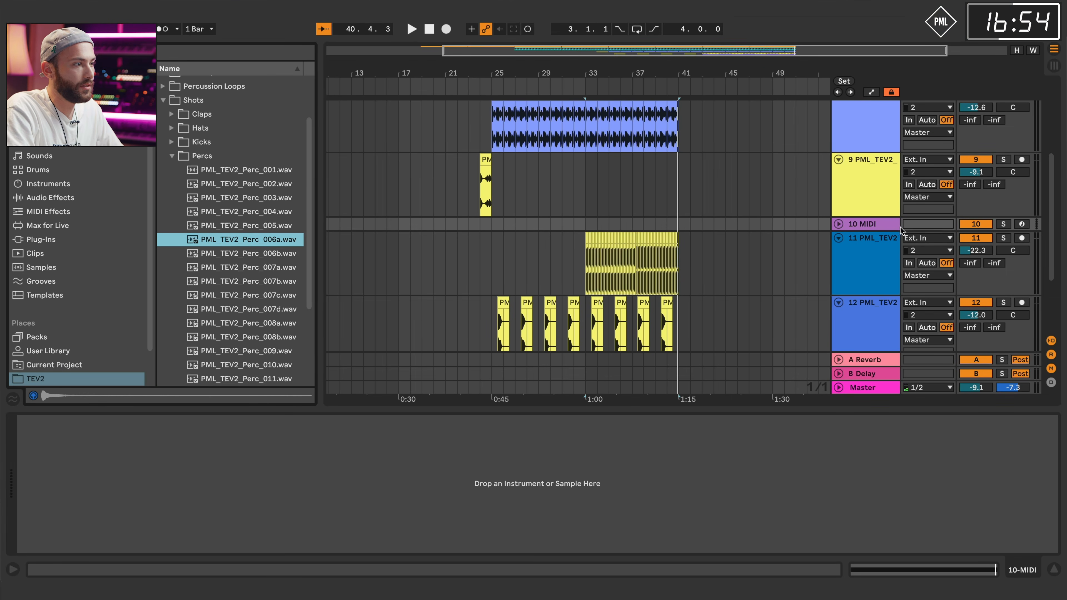
Load PML_TEV2_Perc_006a onto the new MIDI track and create a four-bar clip at bar 33 with a 1/16 grid.
click(839, 224)
drag(475, 378, 615, 239)
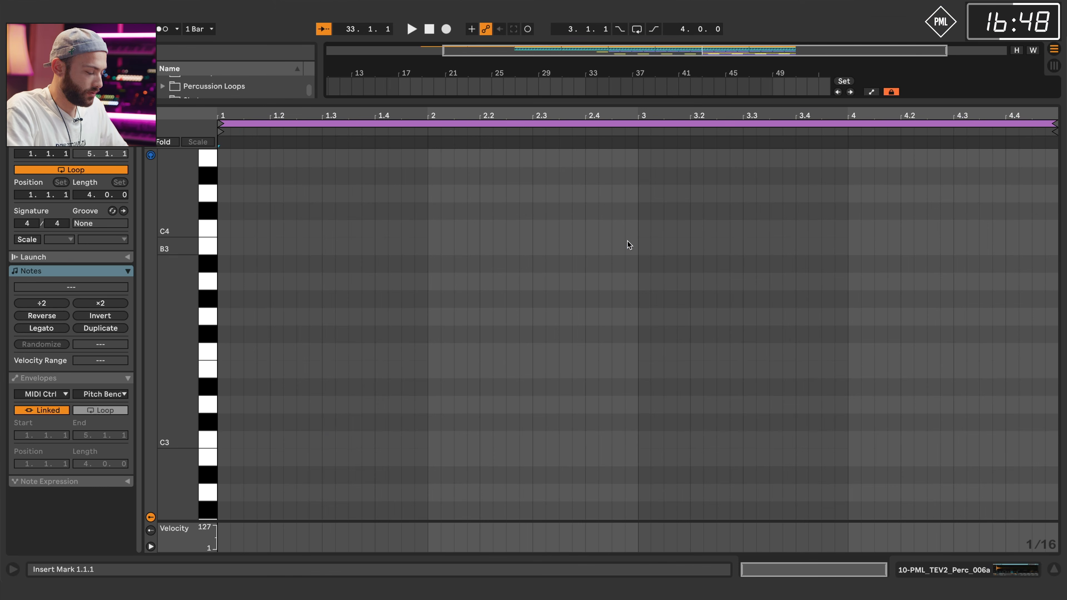
right_click(494, 257)
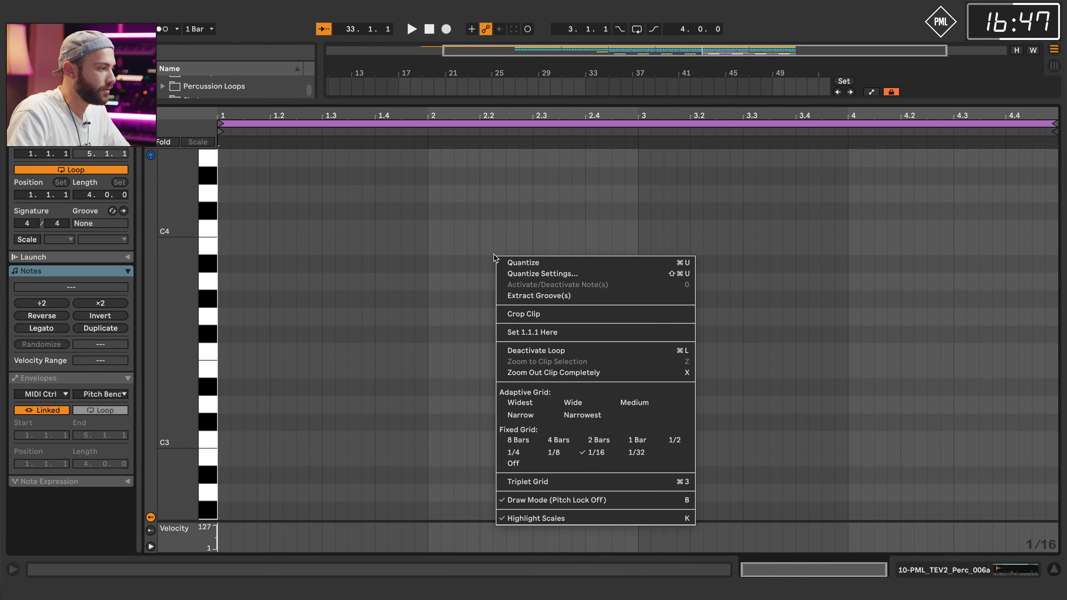
click(597, 456)
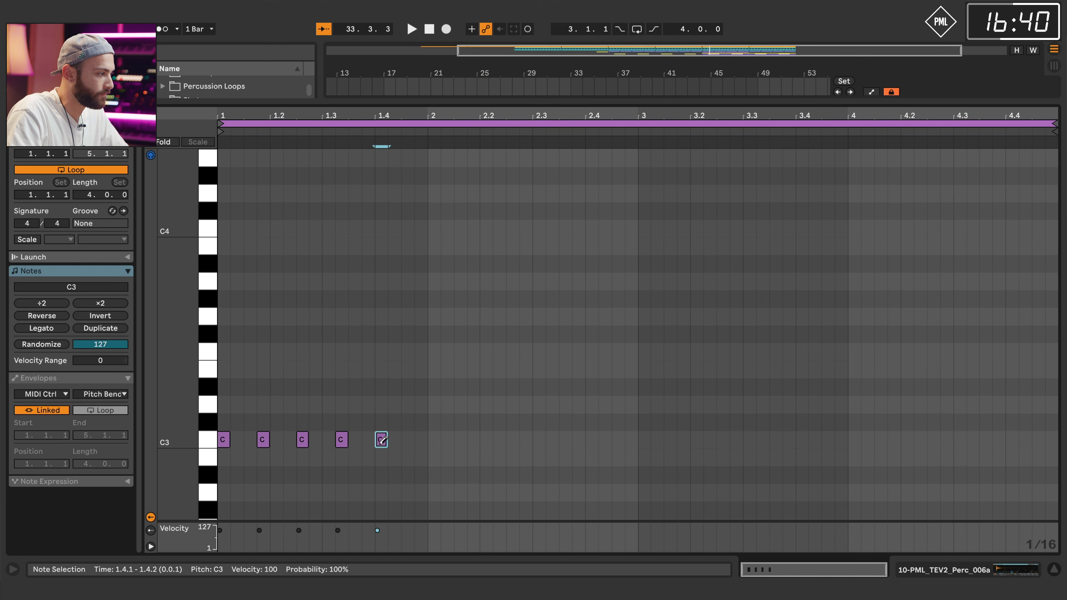
Draw C3 sixteenth notes at 1.1.1, 1.1.4, 1.2.3, 1.3.2, 1.4.1 and 1.4.3 and duplicate the bar three times.
key(ctrl+d)
key(ctrl+d)
key(ctrl+d)
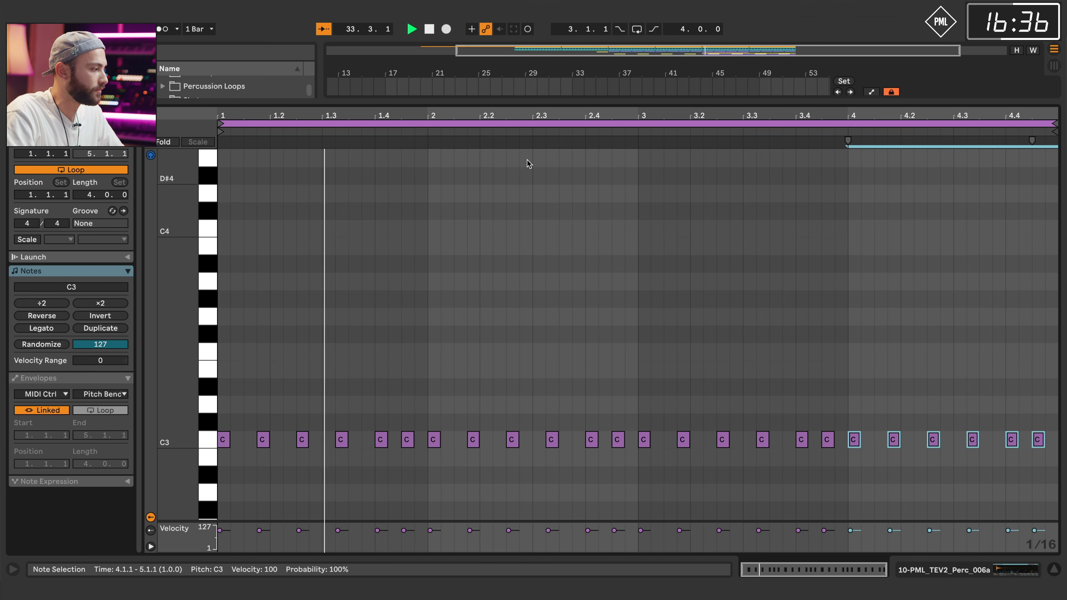
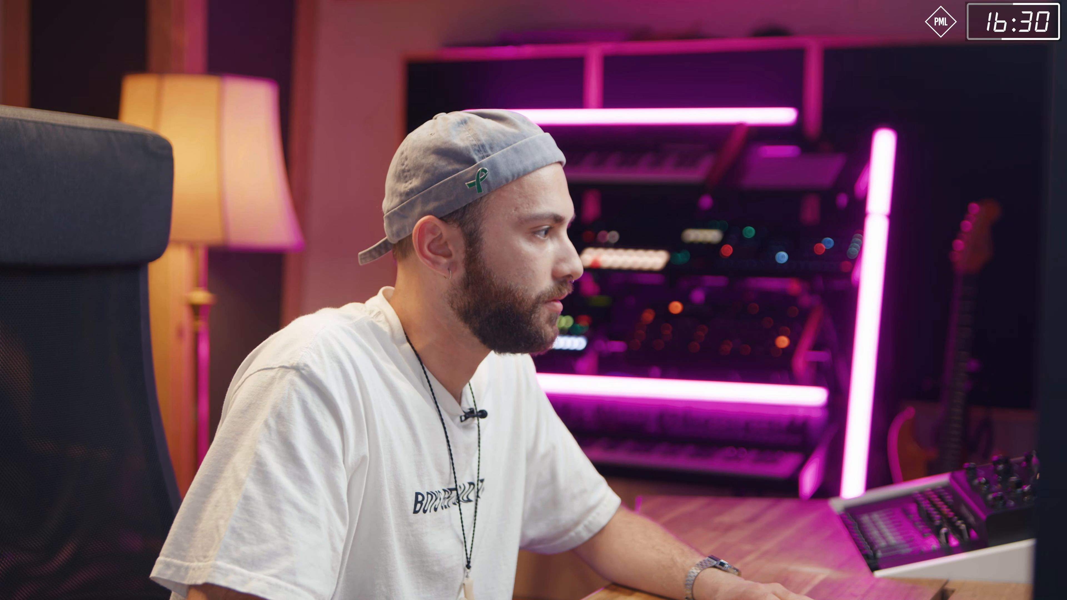
Add the Swing 16ths 61 groove to the groove pool and open the groove choices for the percussion clip.
scroll(231, 113, down, 3)
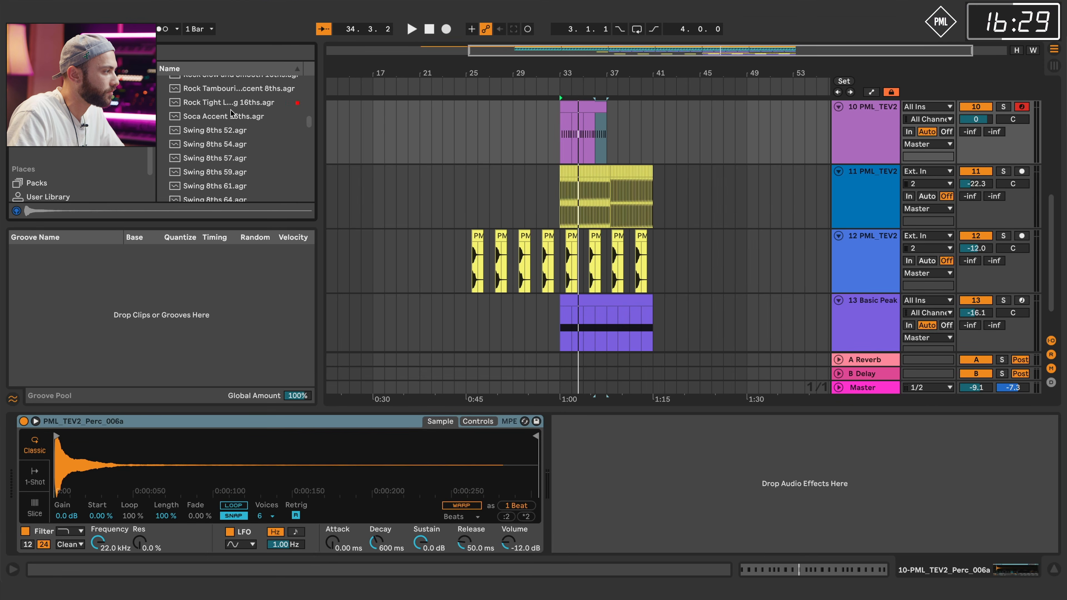
scroll(231, 112, down, 6)
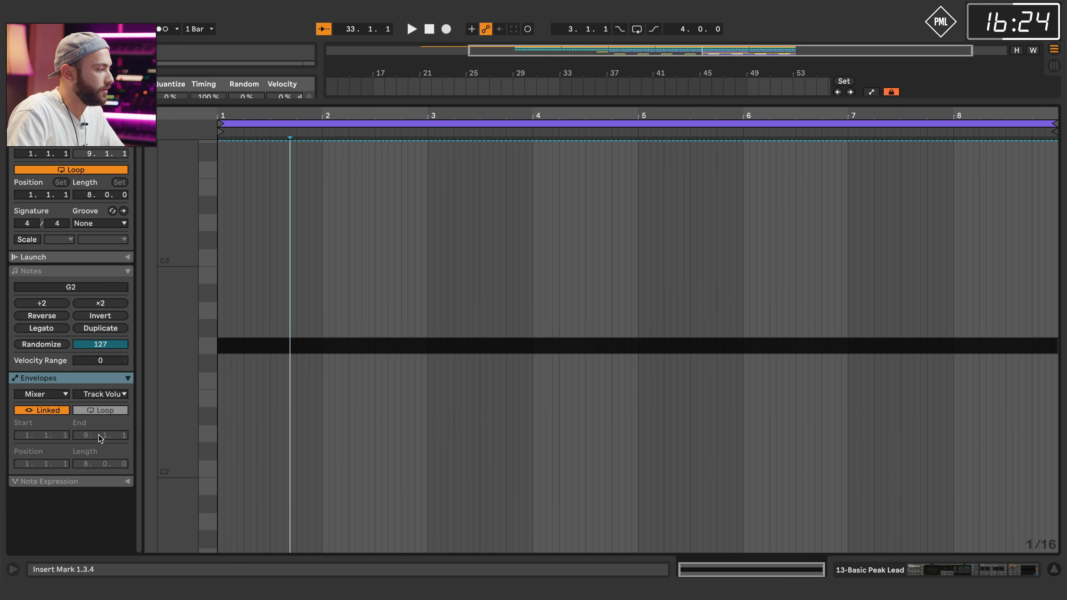
click(1009, 569)
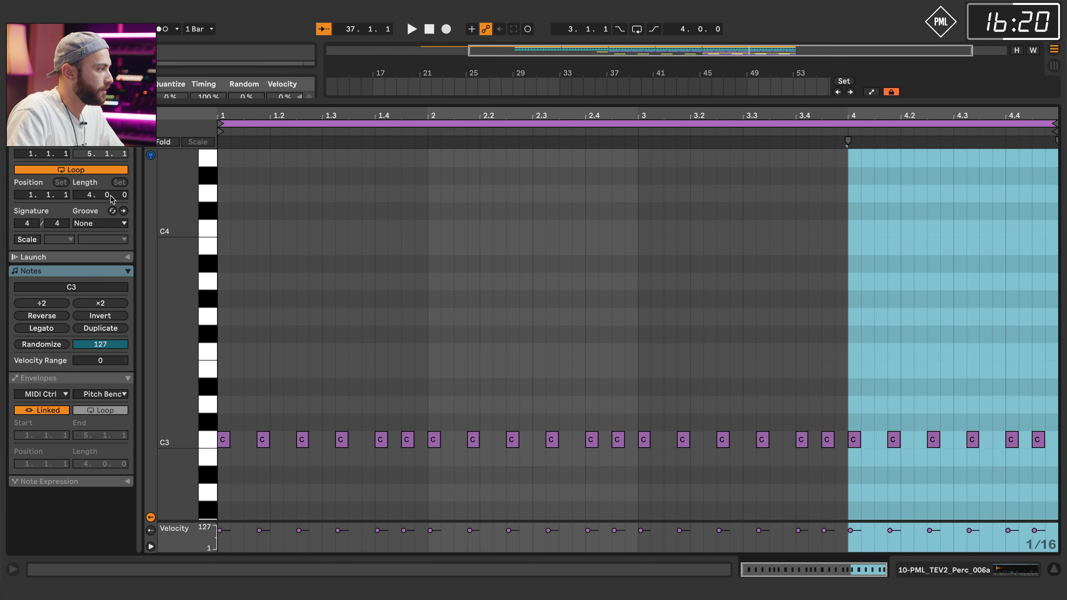
click(100, 223)
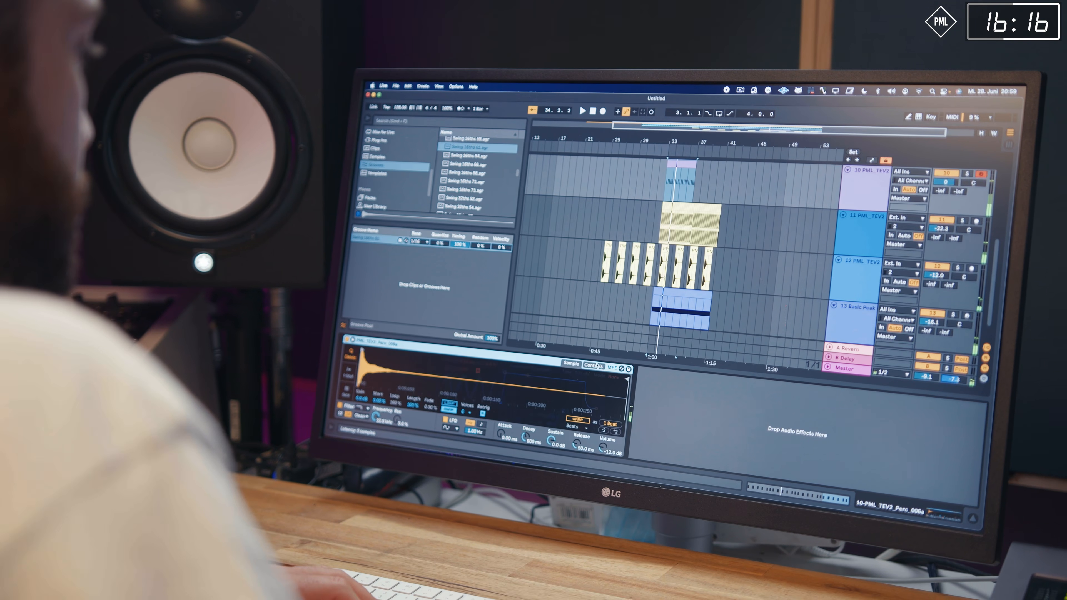
Transpose the Perc_006a sampler down and lower track 10's volume to -4.0 dB during playback.
click(594, 366)
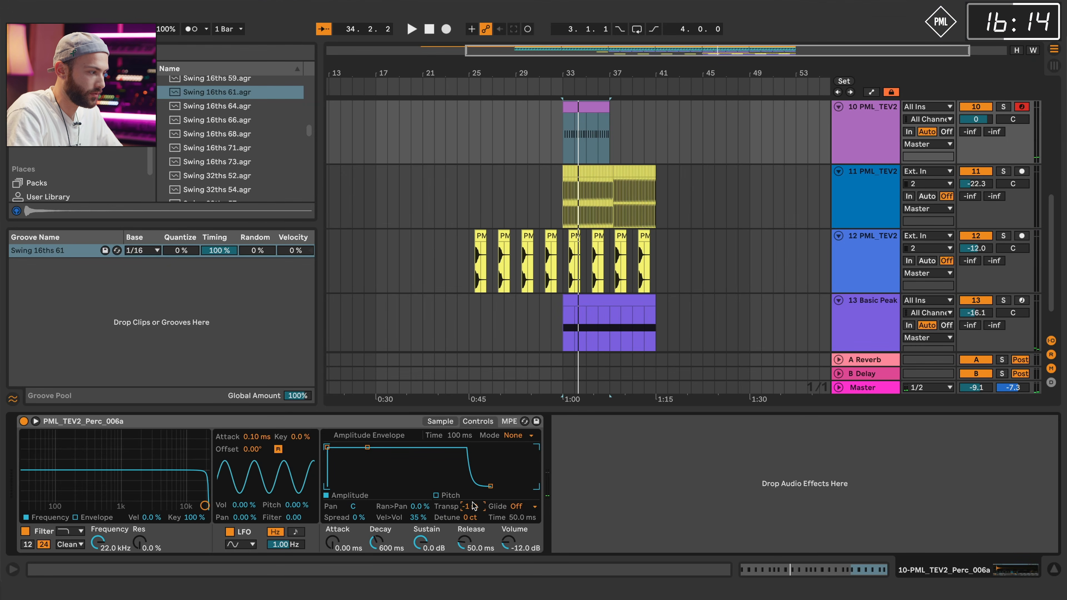
click(472, 506)
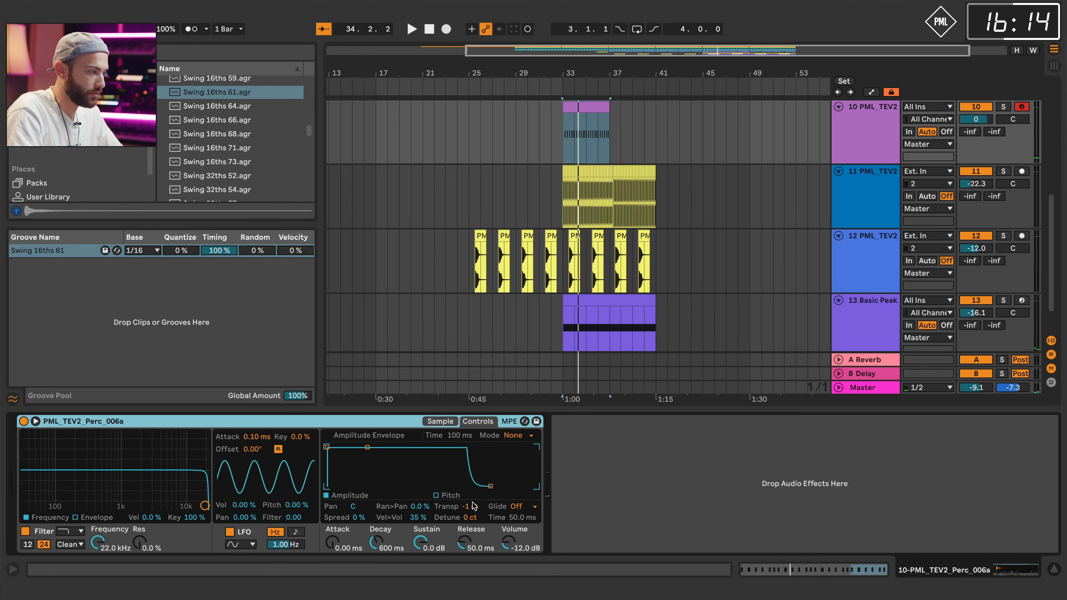
click(473, 507)
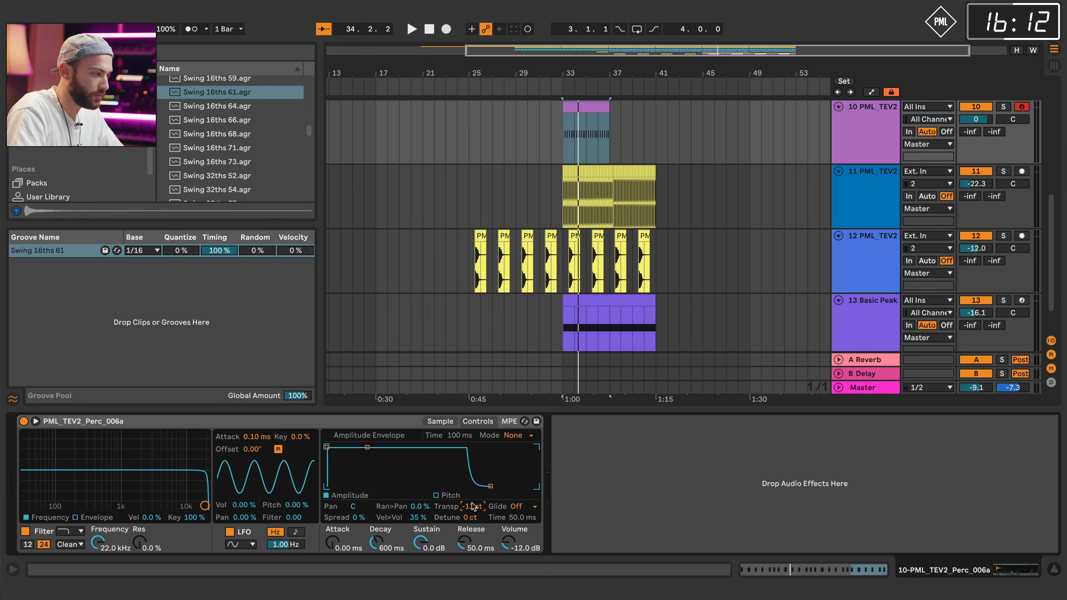
key(space)
drag(975, 119, 975, 129)
Copy the Empty Club reverb from the Basic Peak Lead track to percussion track 10 and duplicate the percussion clip up to bar 41.
click(889, 334)
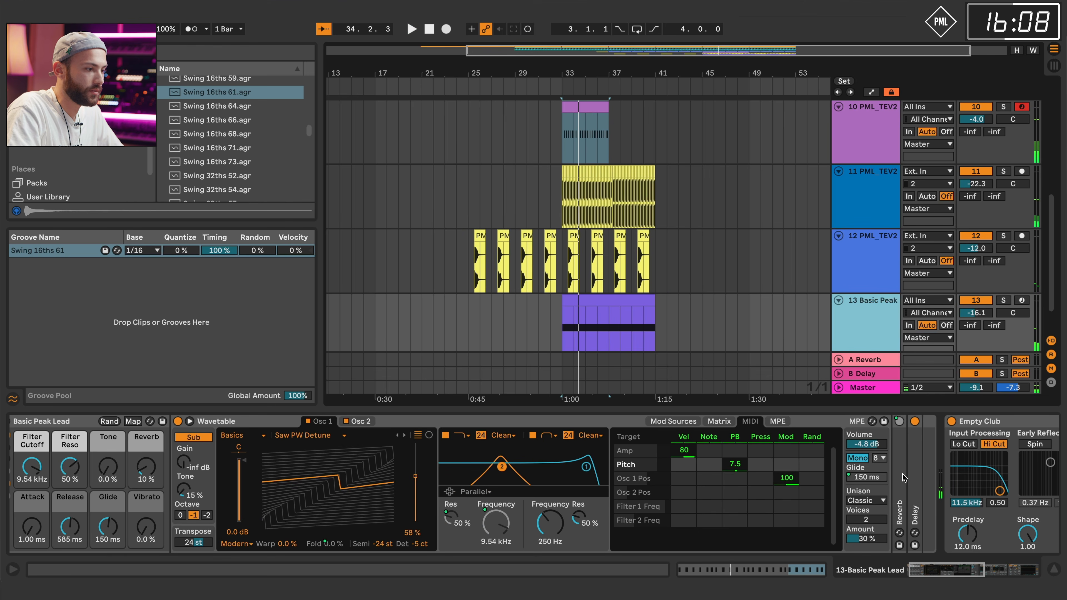
click(985, 426)
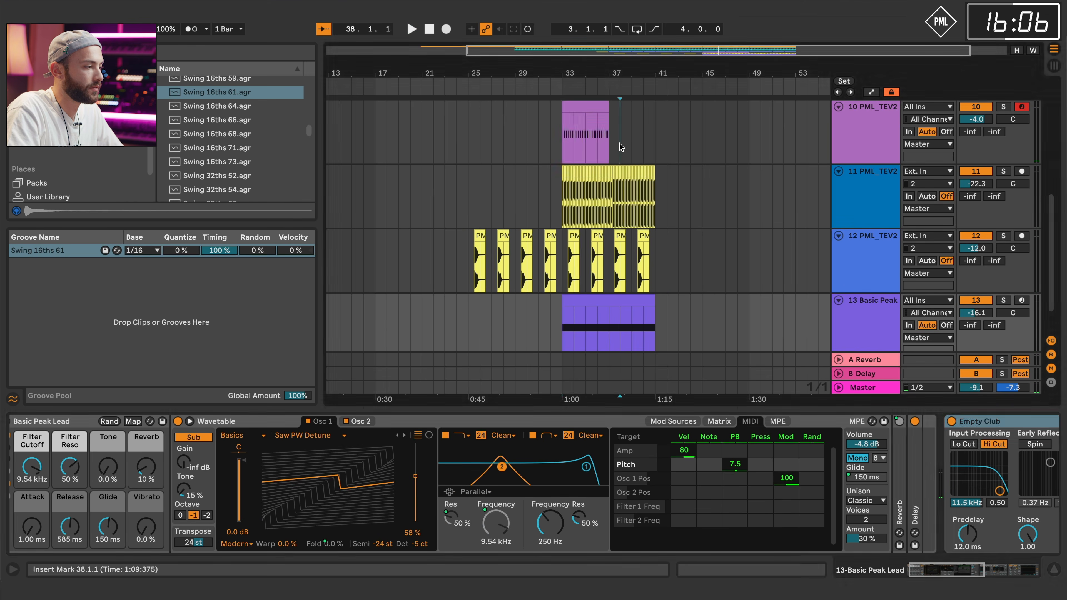
click(621, 147)
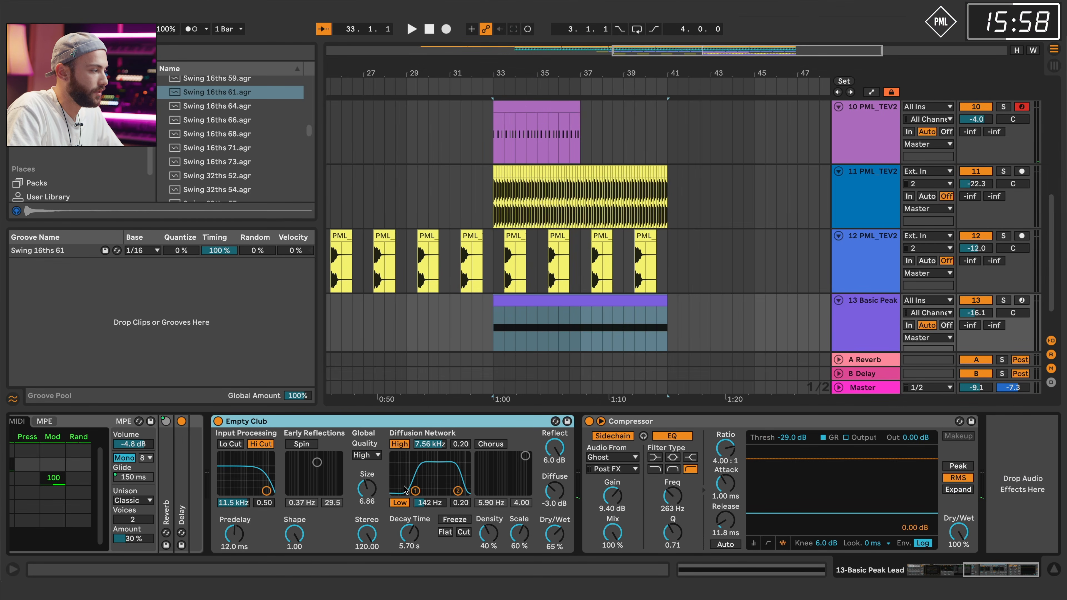
drag(1015, 575, 910, 570)
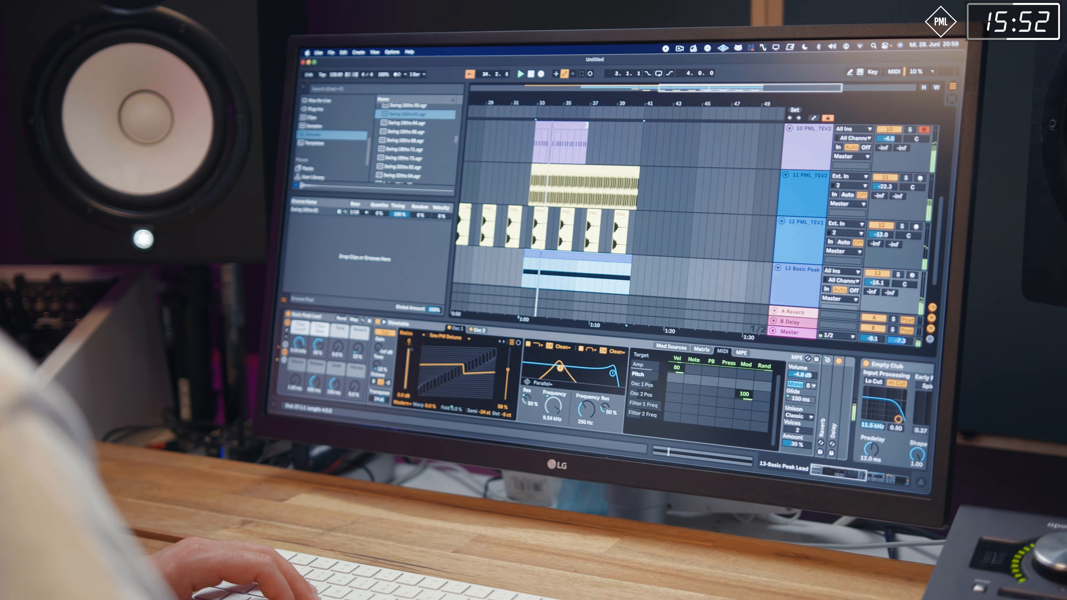
drag(568, 139, 623, 139)
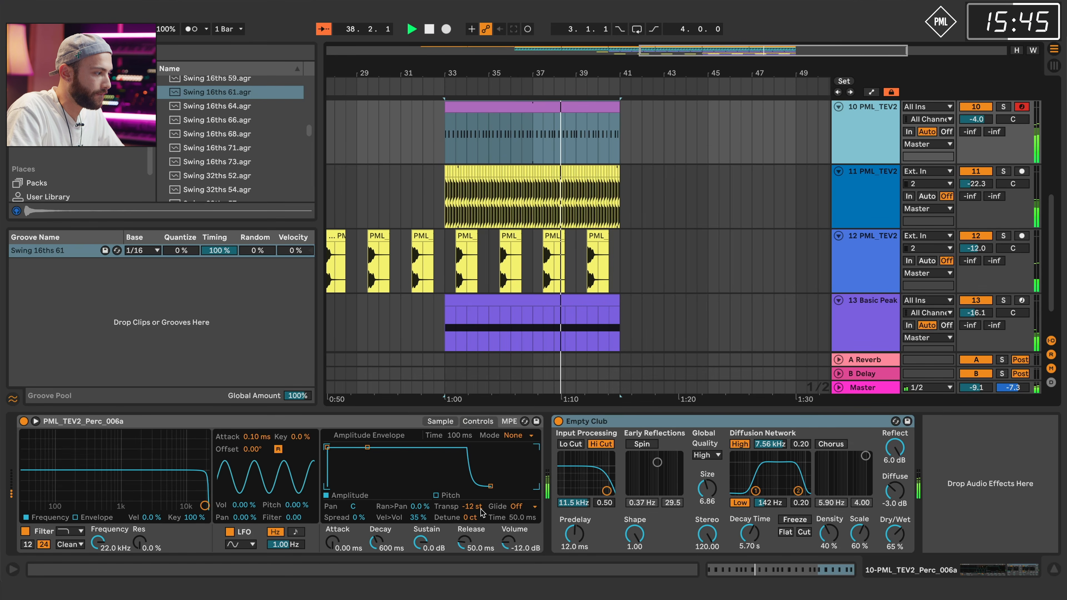
Show the percussion sampler's Transpose automation and draw a ramp from -12 st at bar 33 up to -9 st at bar 41.
click(480, 508)
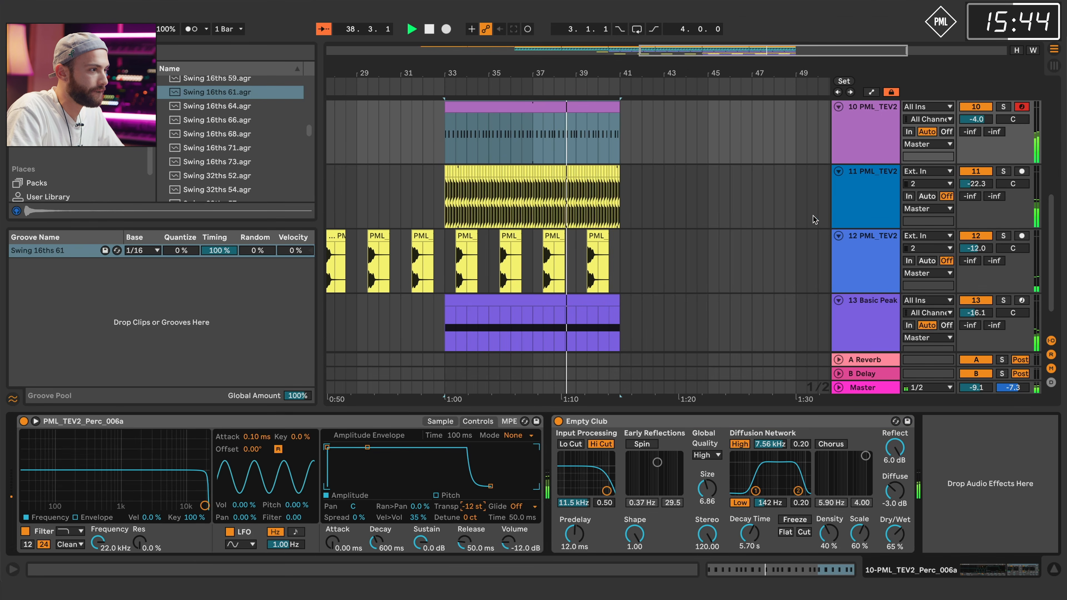
right_click(471, 507)
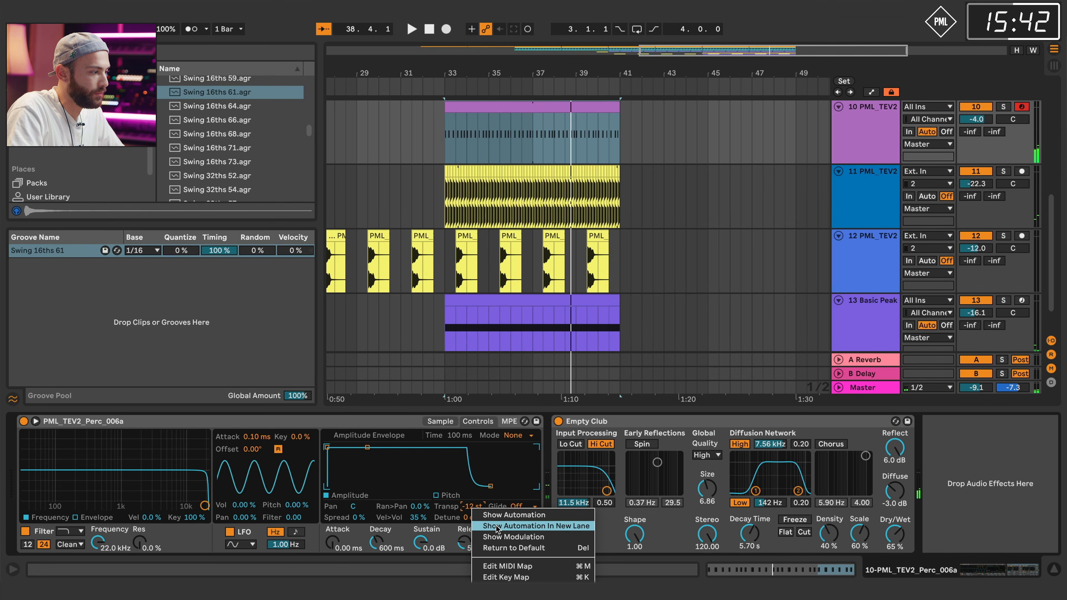
click(506, 525)
drag(850, 163, 850, 286)
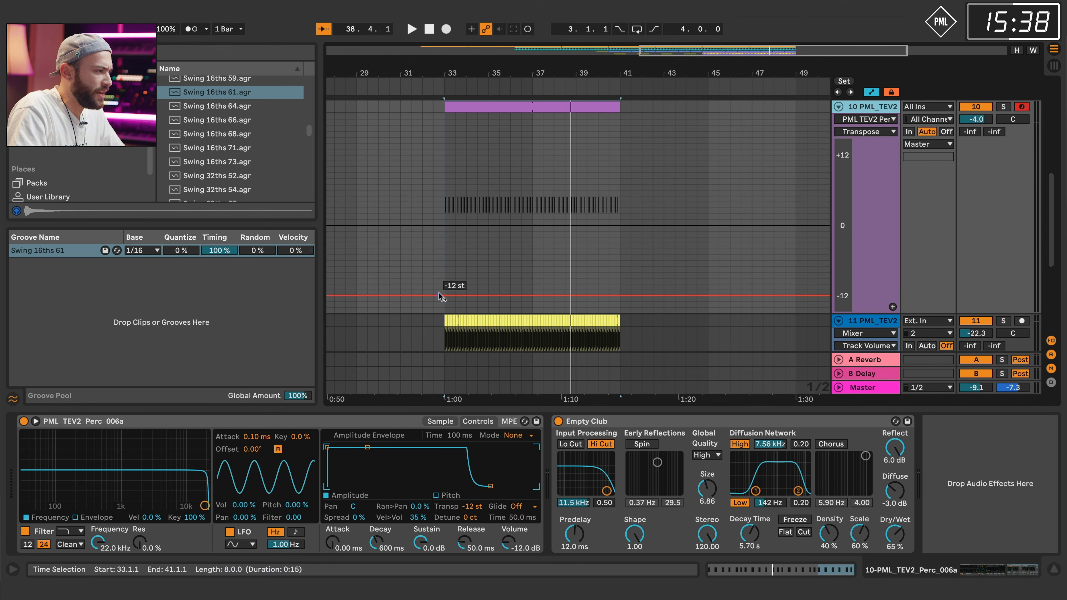
key(space)
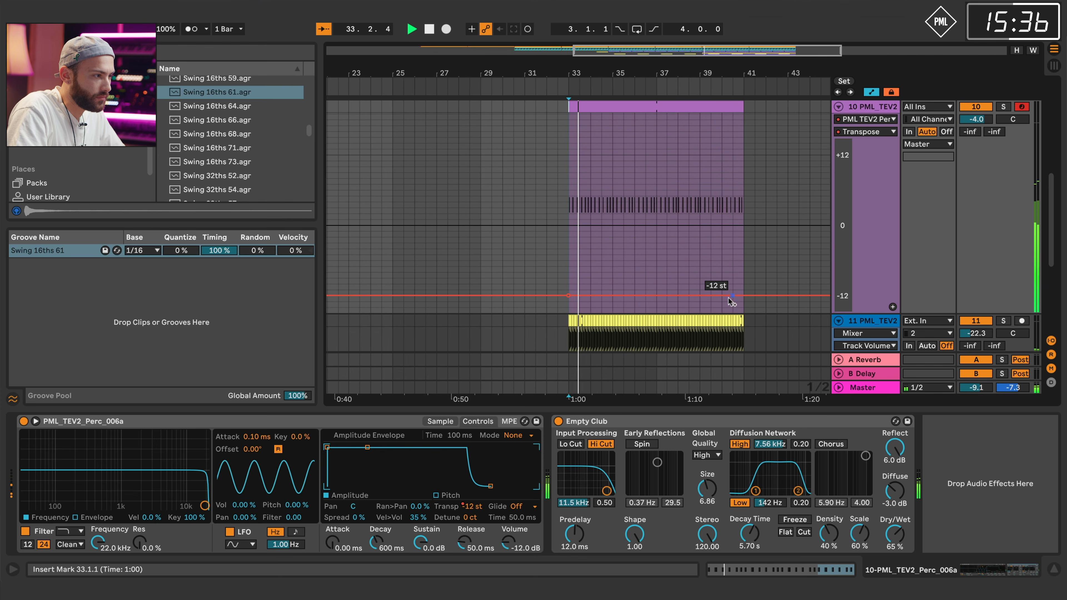
drag(736, 296, 735, 289)
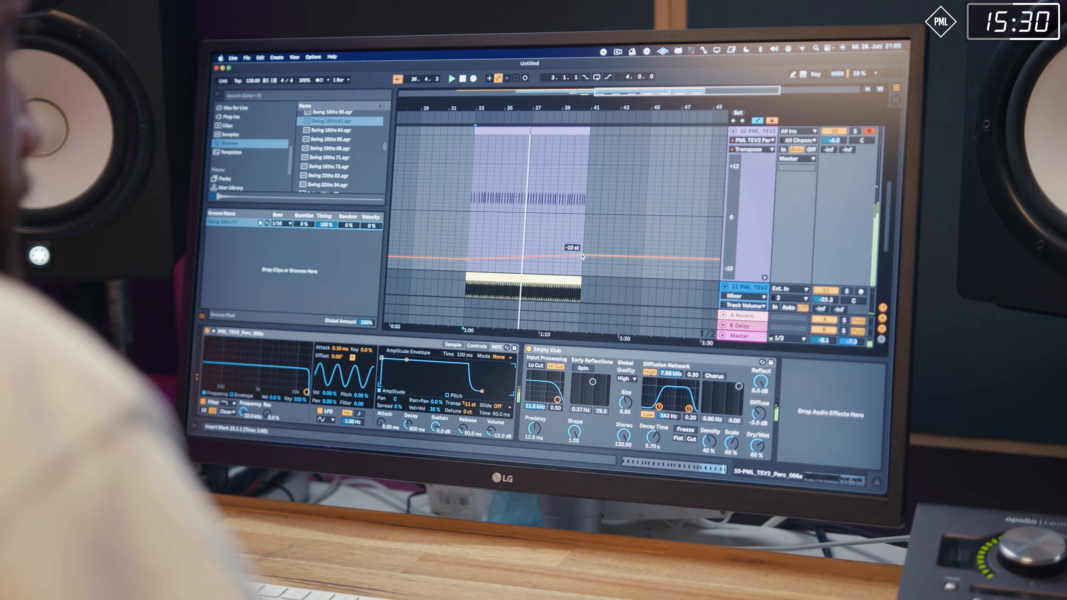
drag(582, 264, 582, 261)
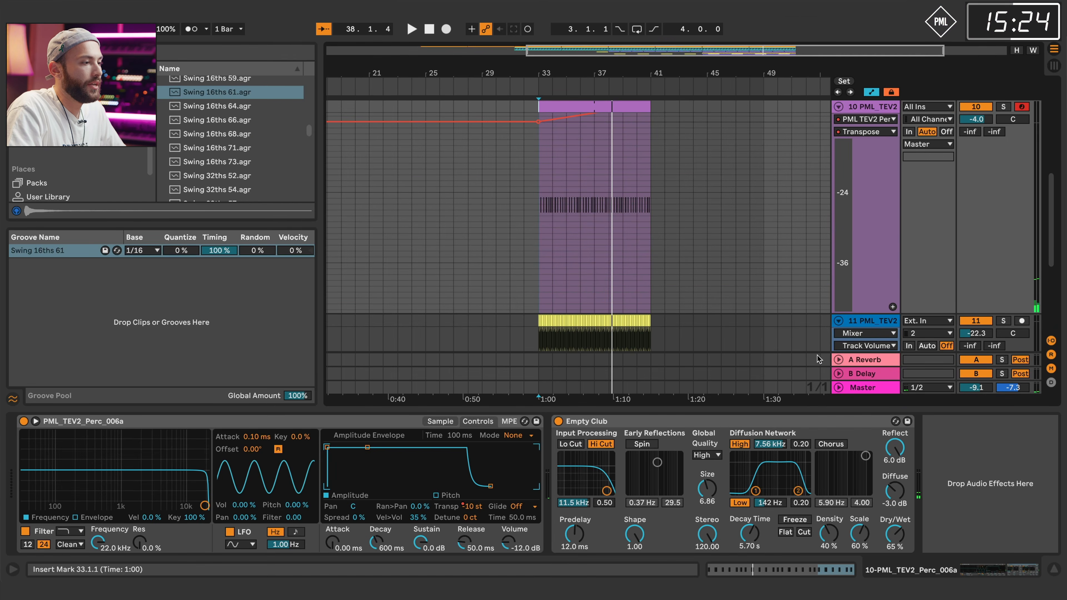
Copy the open hat track's sidechain Compressor after Empty Club on track 10, set its release to 68.4 ms and audition the clip.
click(868, 326)
click(287, 424)
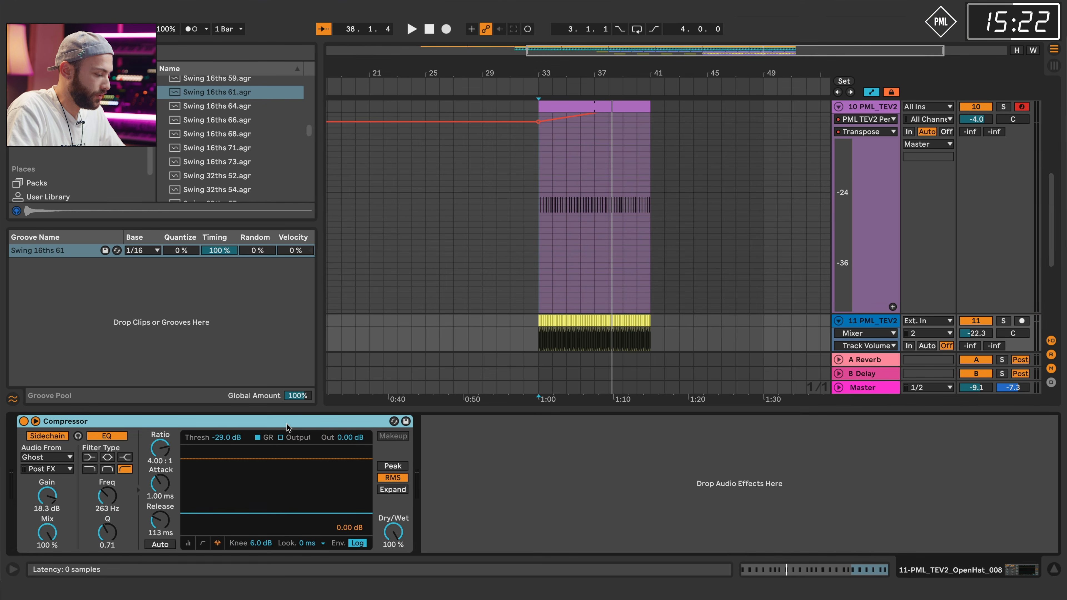
click(772, 247)
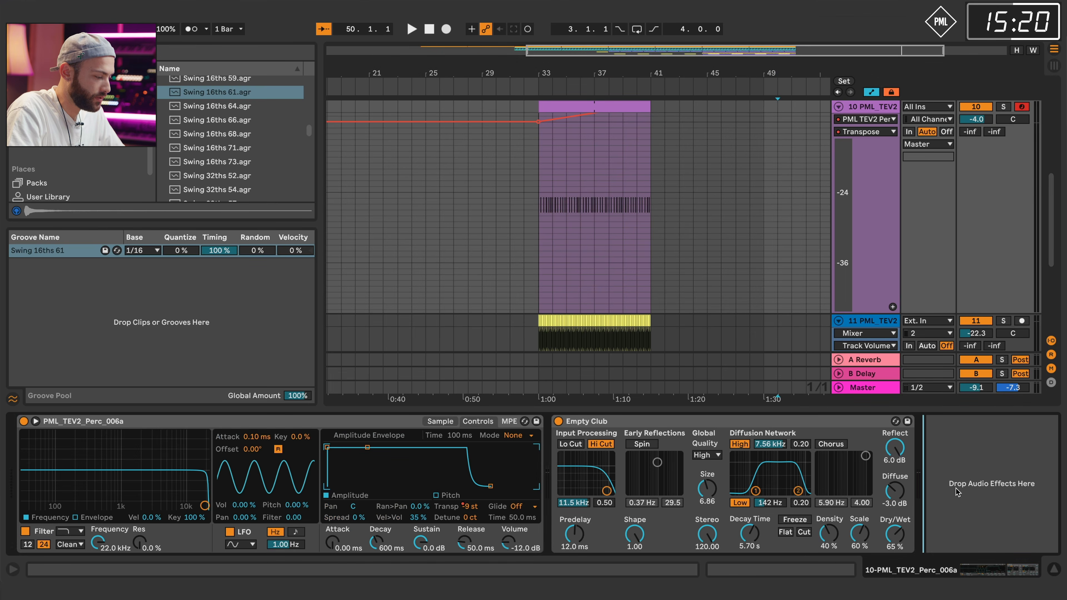
key(ctrl+v)
drag(794, 517, 793, 536)
key(space)
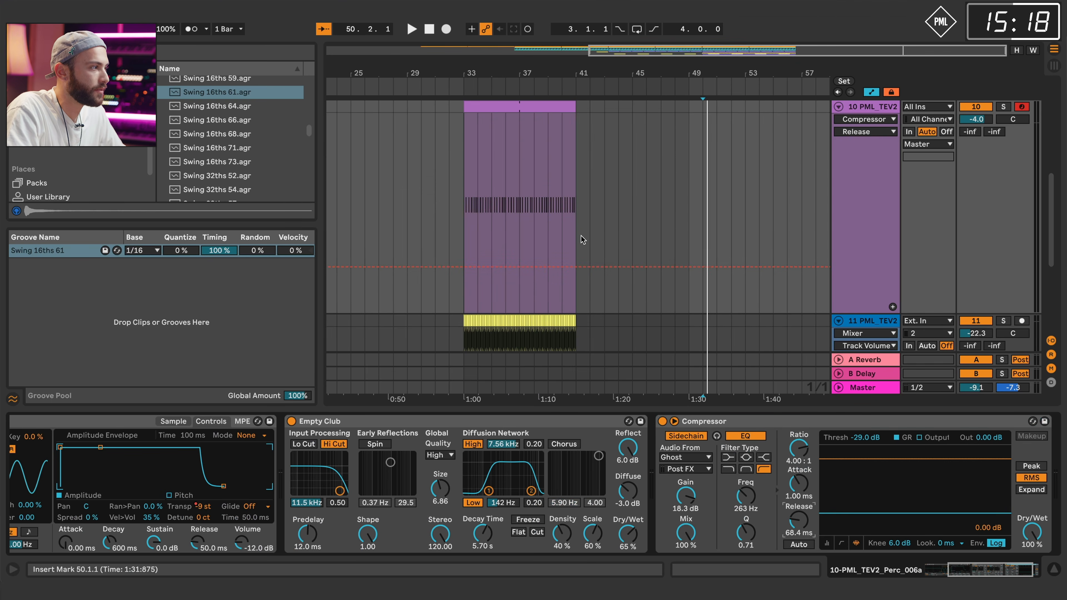
click(502, 104)
key(space)
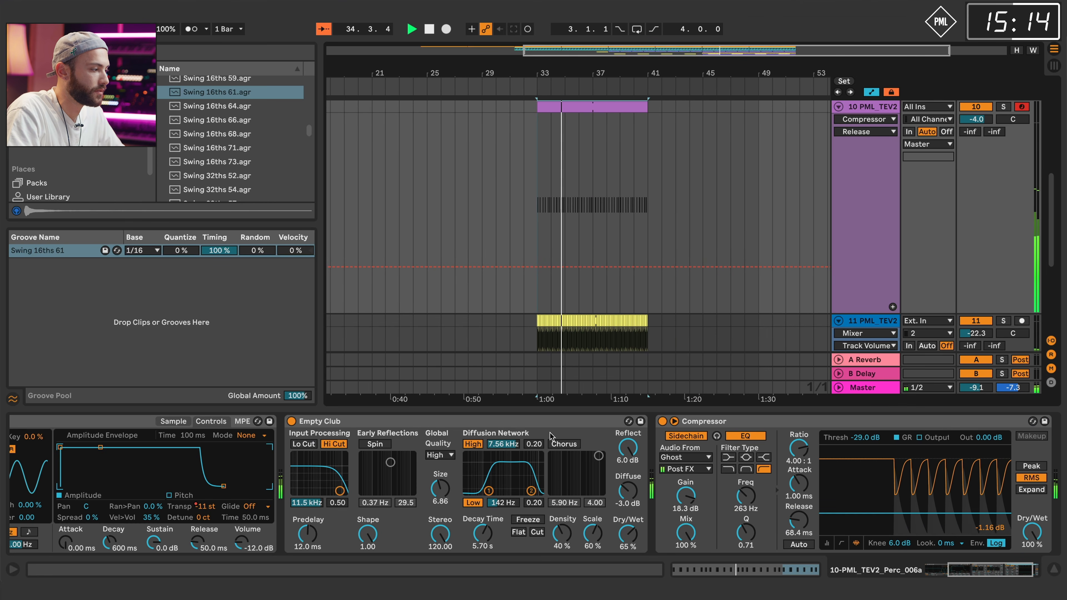
key(space)
Solo track 10 and load the OTT preset of Multiband Dynamics between Empty Club and the Compressor.
click(1002, 108)
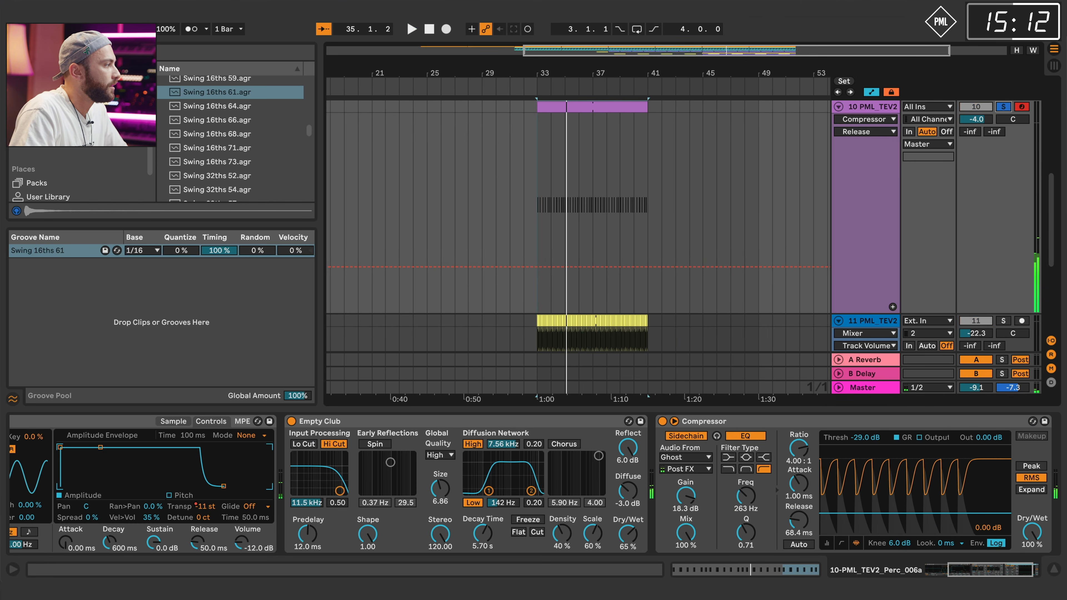
scroll(50, 109, up, 5)
scroll(51, 109, down, 1)
click(46, 103)
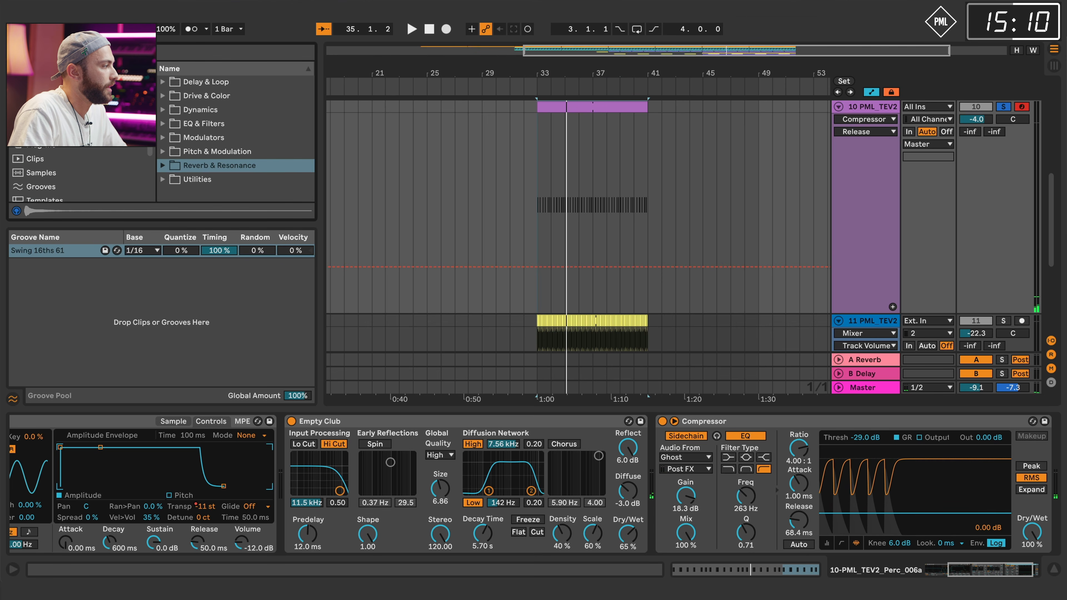
click(13, 395)
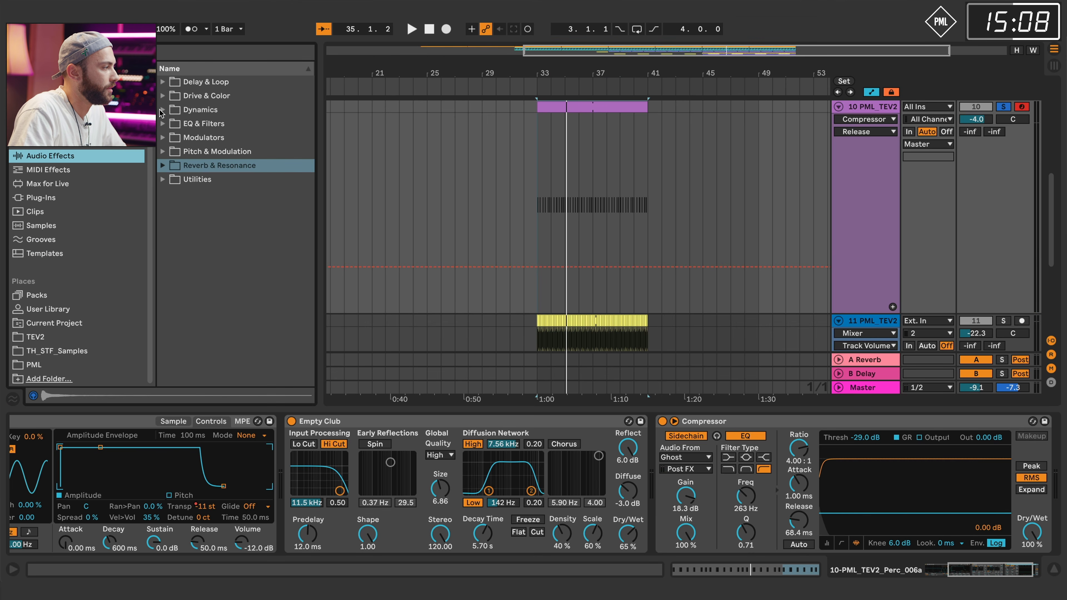
click(161, 110)
click(183, 179)
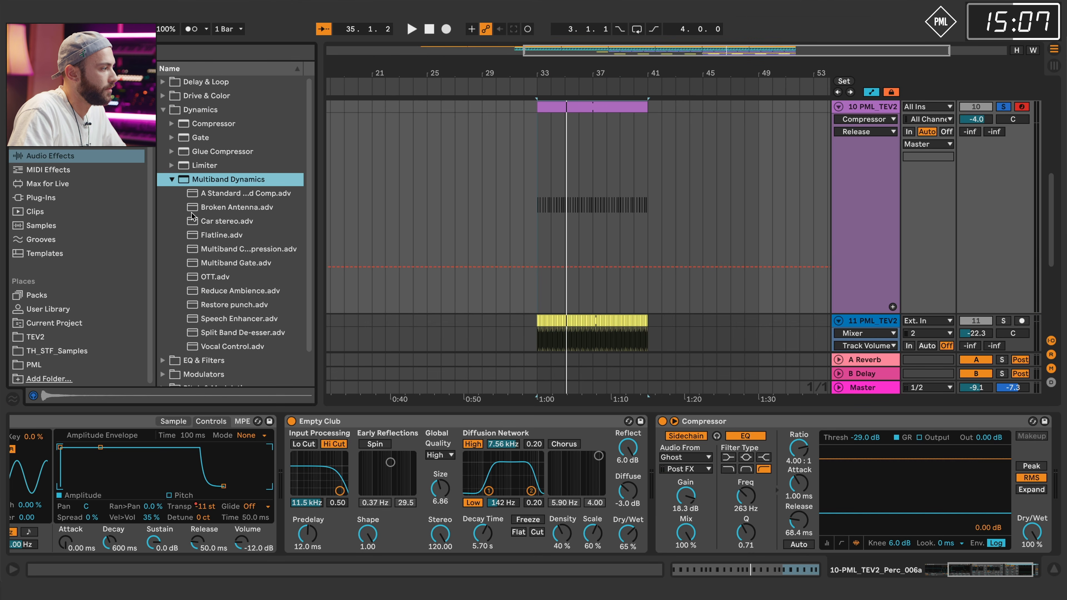
click(216, 277)
drag(614, 185, 613, 163)
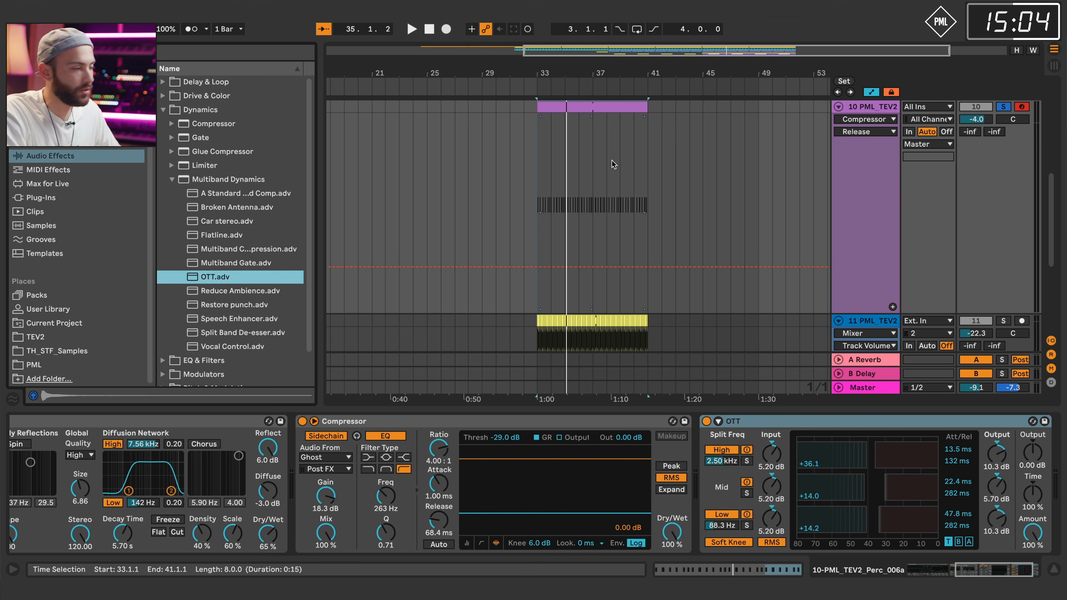
drag(799, 421, 340, 466)
Lower the OTT amount below 48% while the soloed percussion plays.
drag(640, 538, 641, 542)
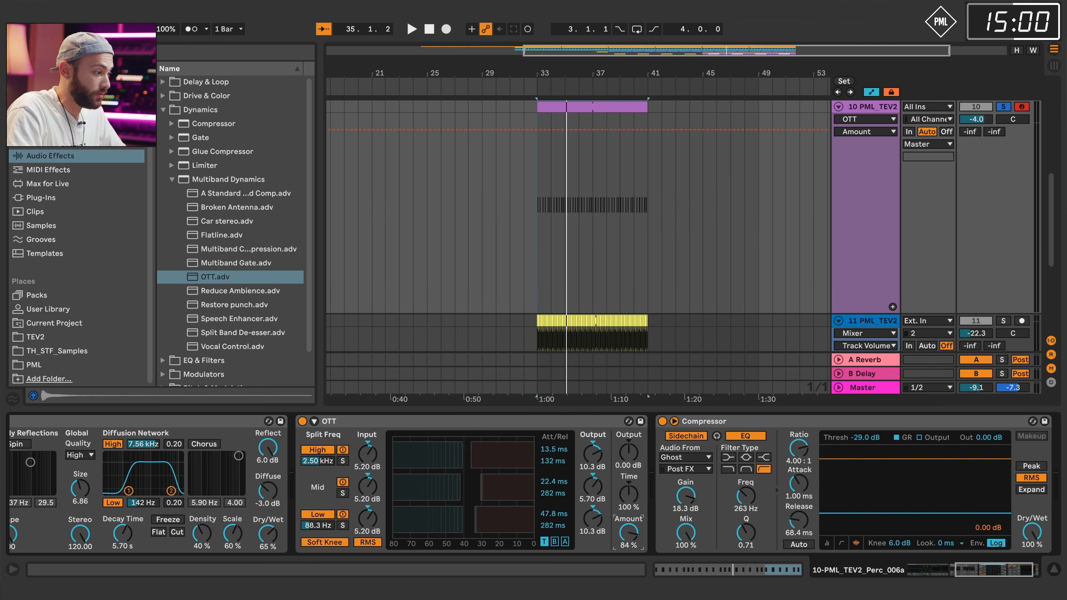
key(space)
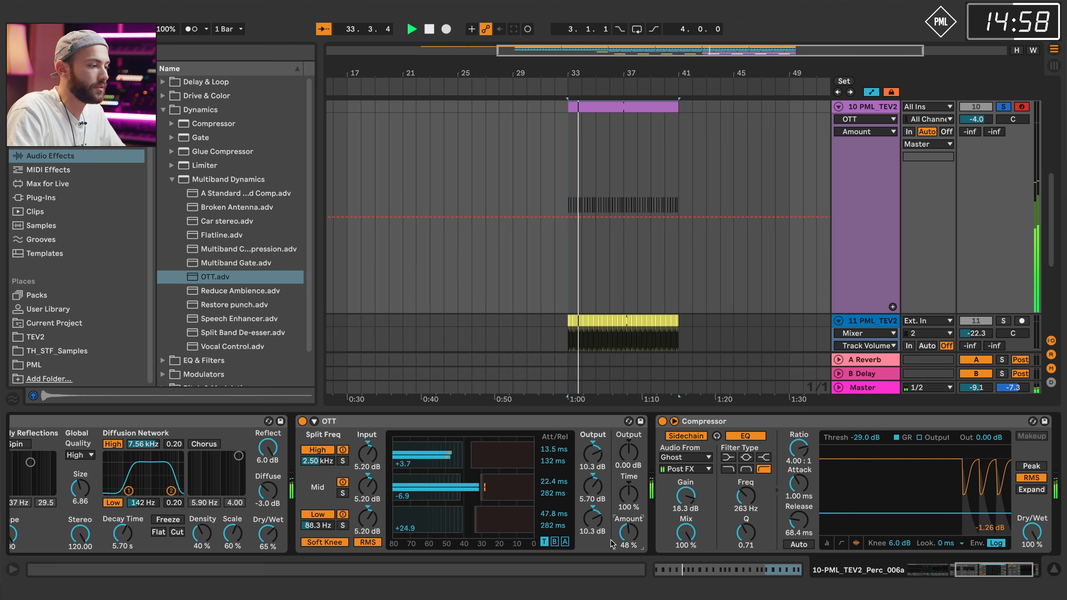
drag(617, 541, 617, 547)
Enable Empty Club's Lo Cut, set its input filter to 2.77 kHz with a width of 4.93, and unsolo track 10.
scroll(617, 541, left, 15)
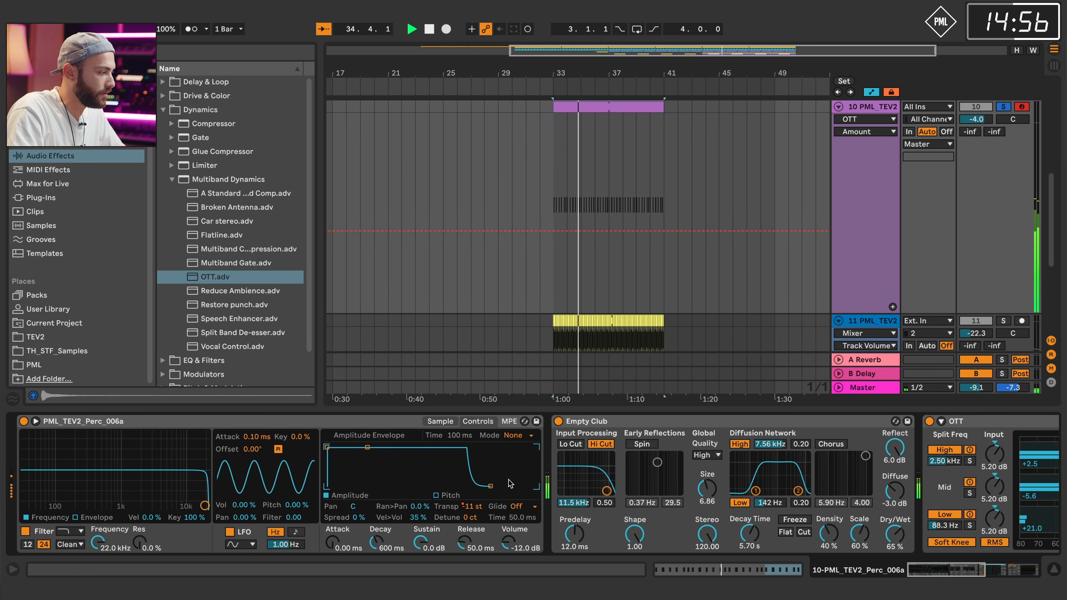
click(572, 444)
drag(606, 490, 594, 472)
click(1002, 107)
Insert an empty audio track directly below track 6.
drag(558, 75, 631, 46)
scroll(579, 223, up, 10)
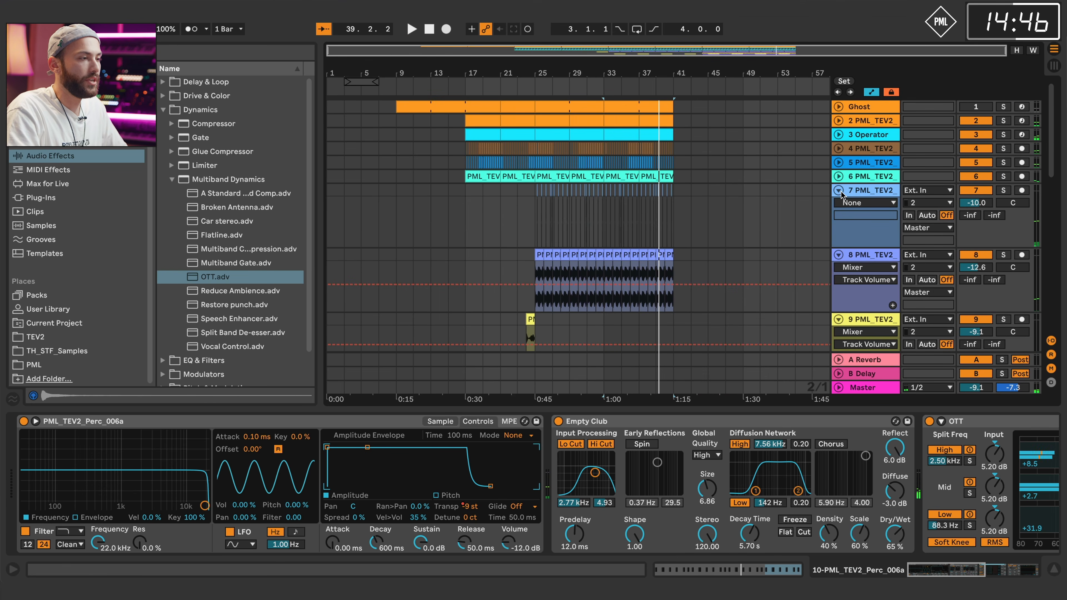
right_click(862, 178)
click(877, 285)
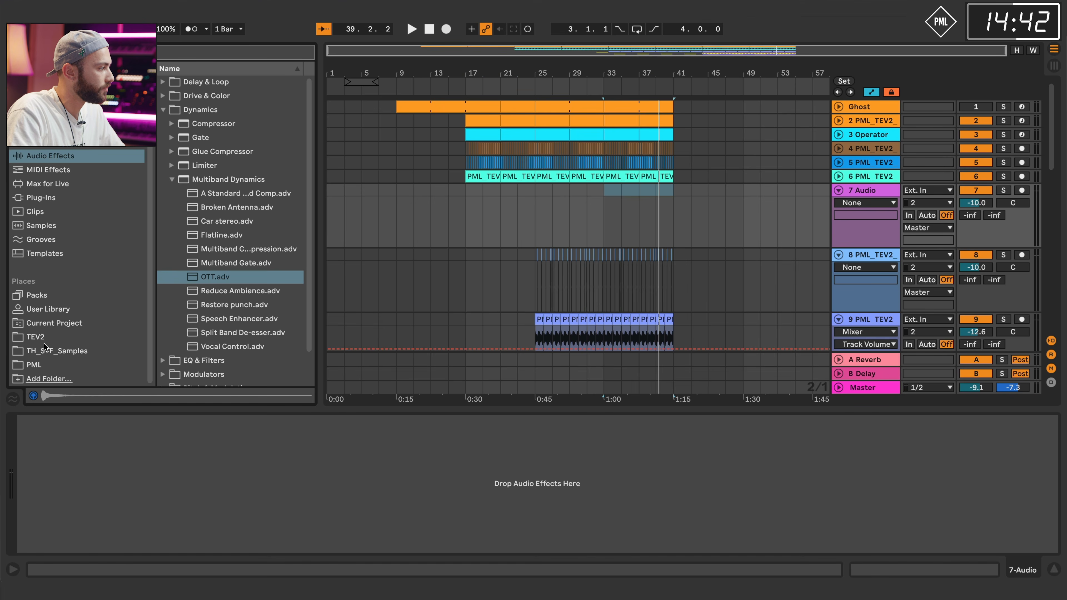
Find the crashes in TEV2's FX Loop folder and place PML_TEV2_FXLoop_015_126BPM_Crashes on the new audio track at bar 9.
click(44, 339)
click(171, 156)
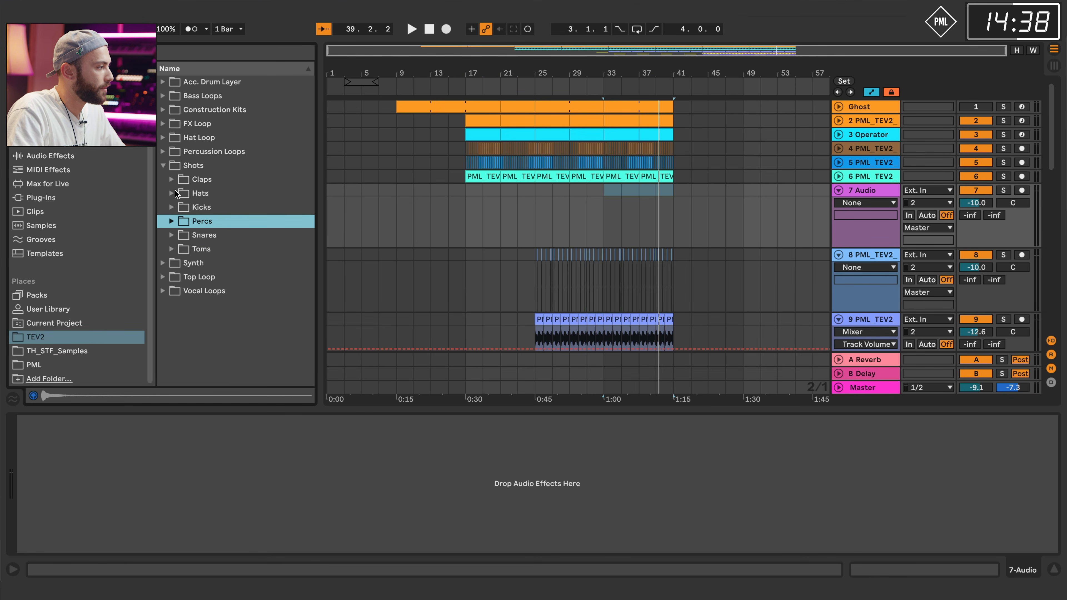
click(173, 193)
click(173, 195)
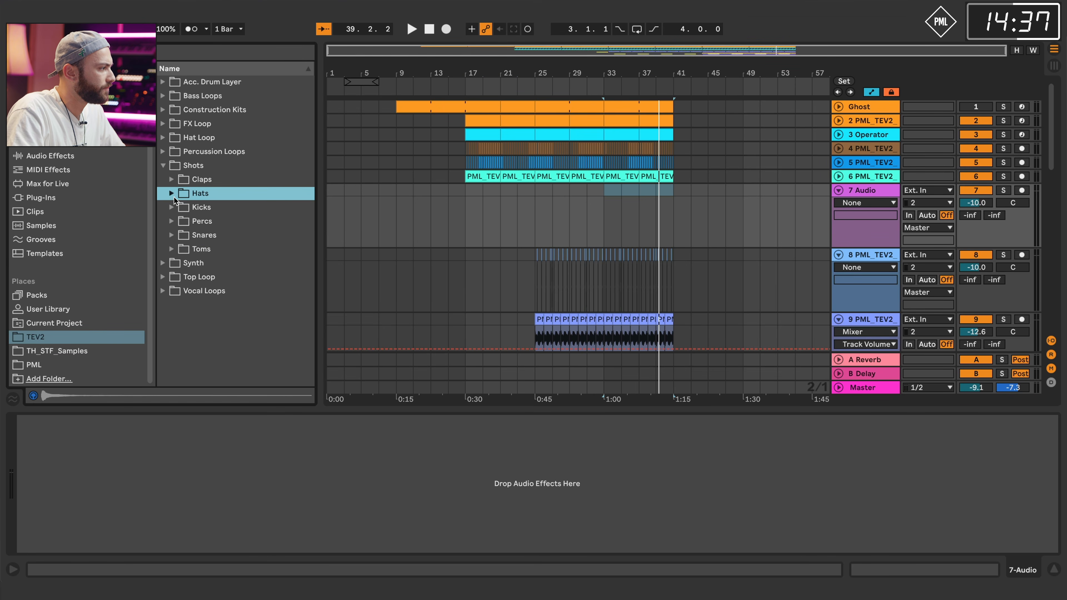
click(170, 52)
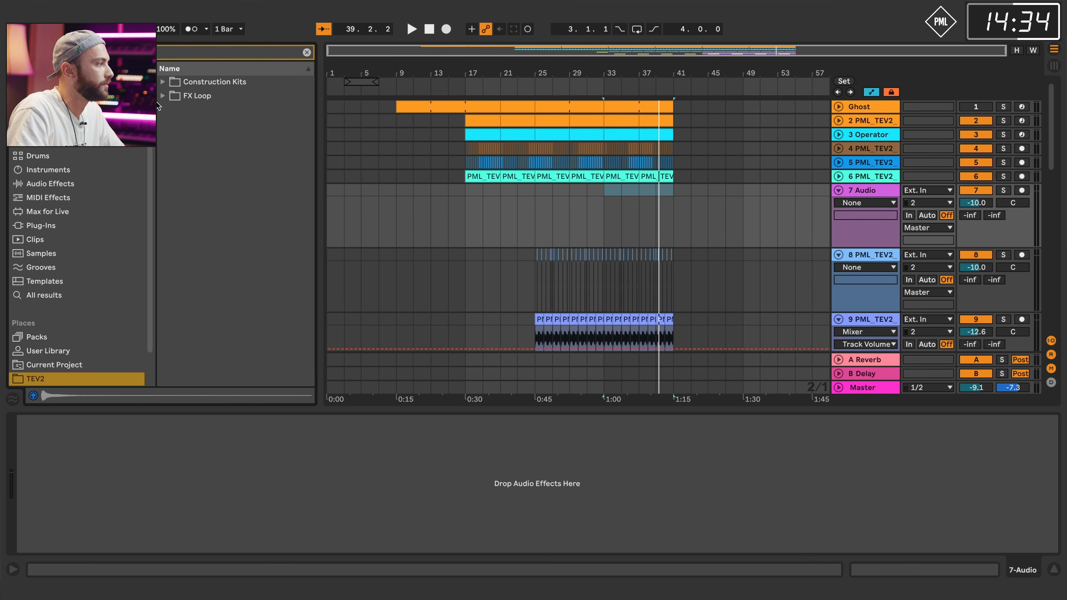
click(163, 95)
click(202, 110)
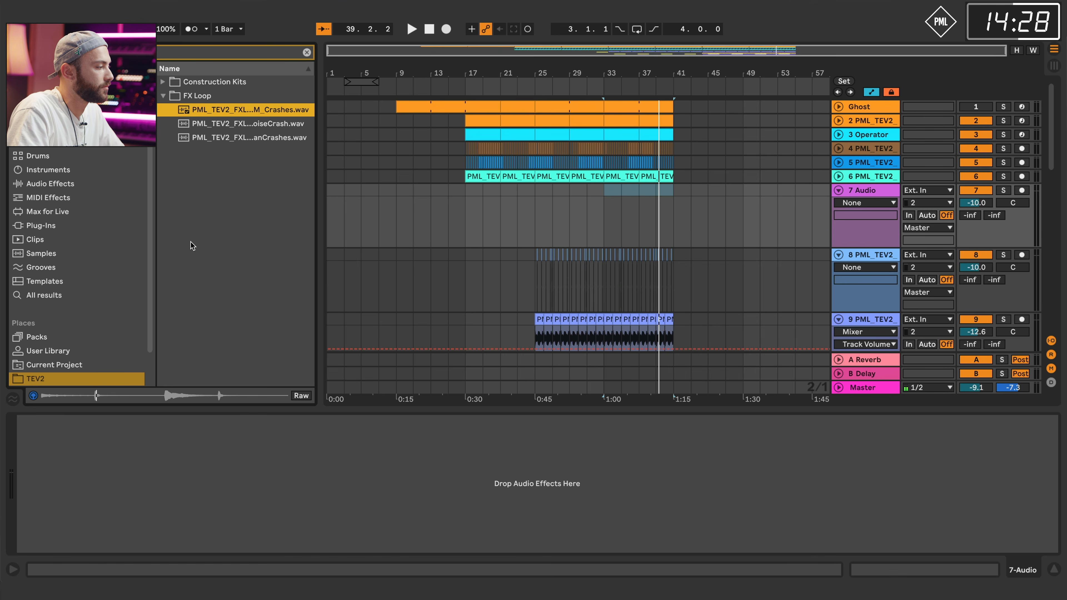
drag(214, 120, 448, 201)
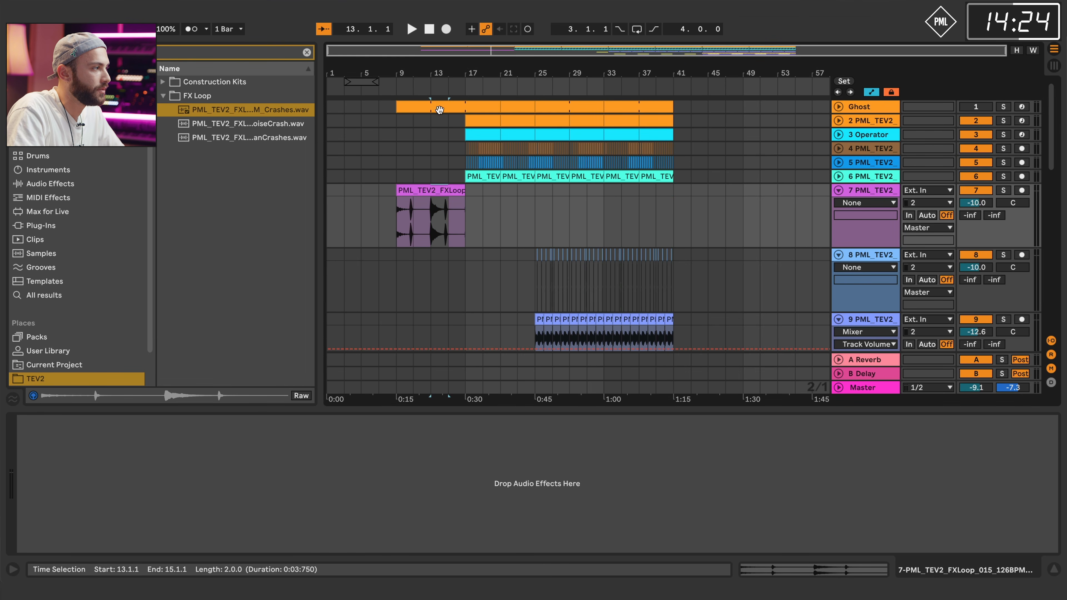
Move the bar 13 crash onto a new audio track below the loop, ending at bar 21, and reverse it.
drag(435, 78, 531, 103)
drag(520, 203, 537, 190)
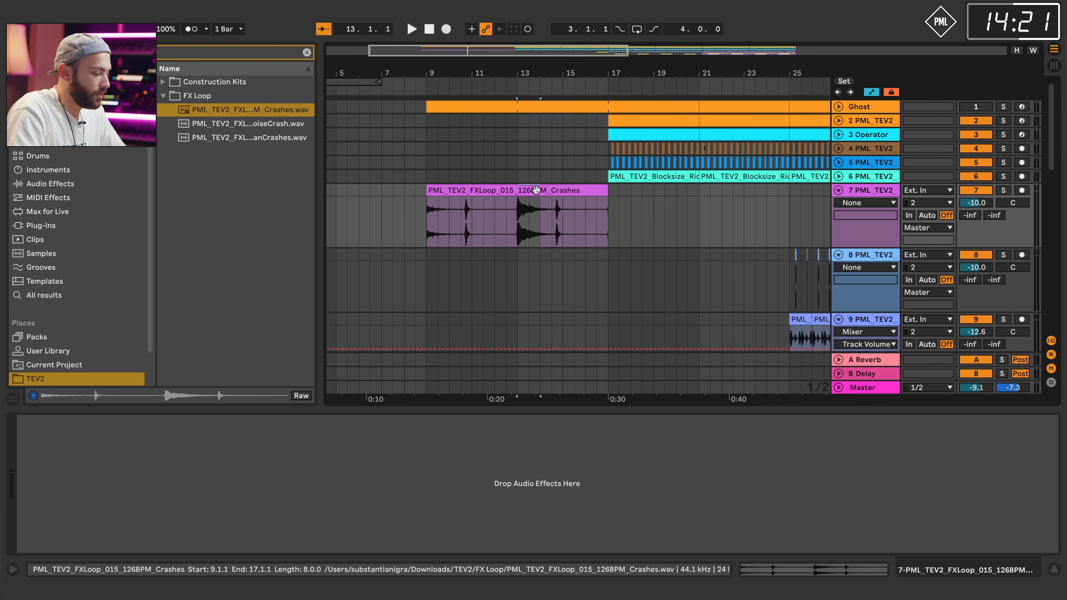
right_click(873, 193)
click(890, 308)
click(512, 233)
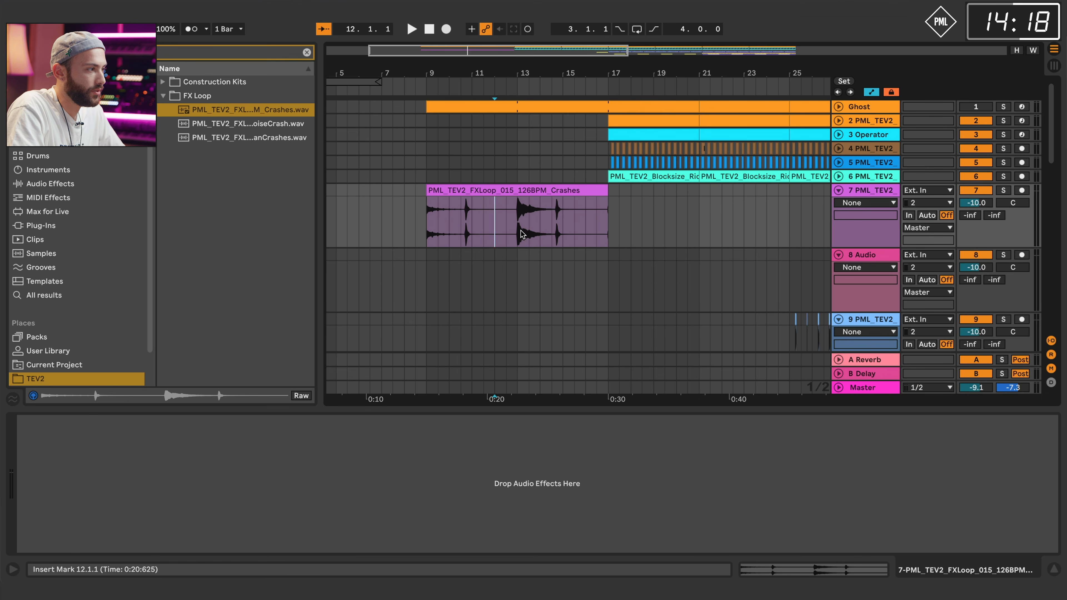
drag(546, 192, 683, 272)
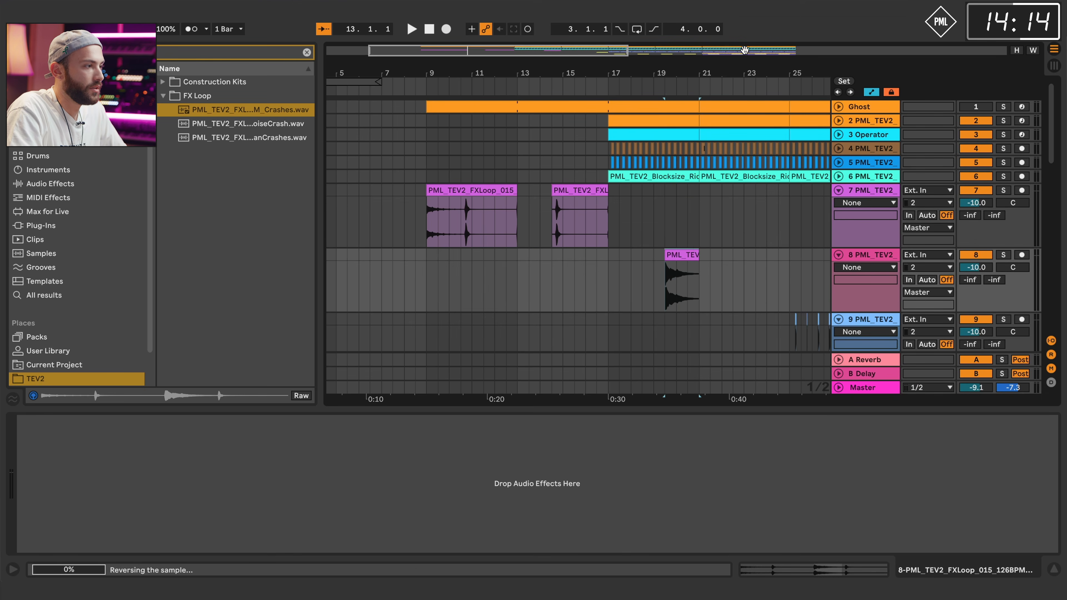
Move the opening crash section of the FX loop on track 7 to bar 17 and delete the leftover clips before it.
drag(699, 73, 628, 73)
drag(361, 218, 570, 199)
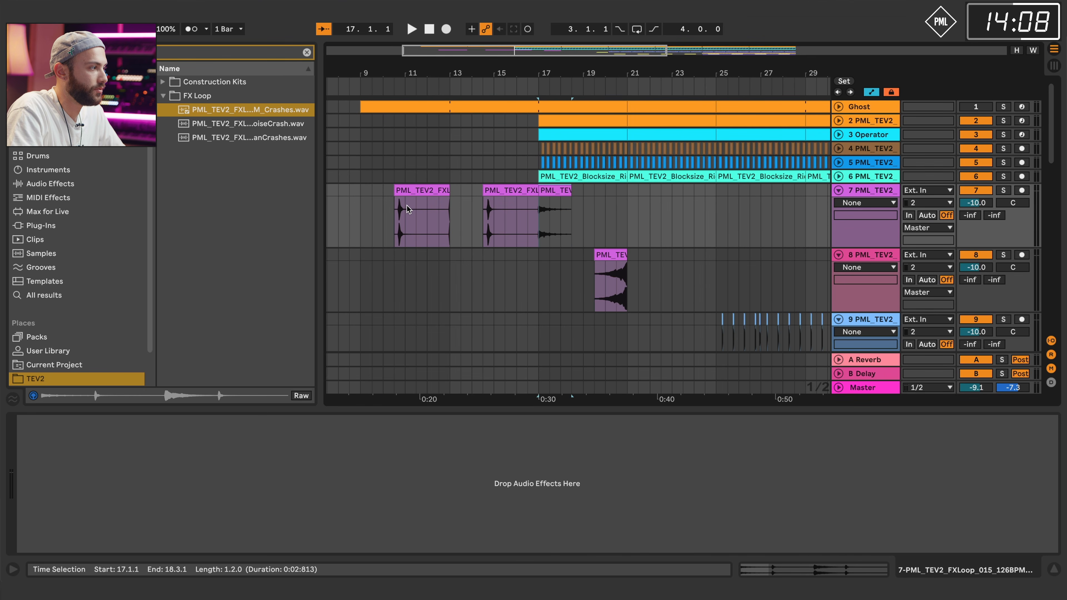
click(397, 210)
click(1002, 192)
key(space)
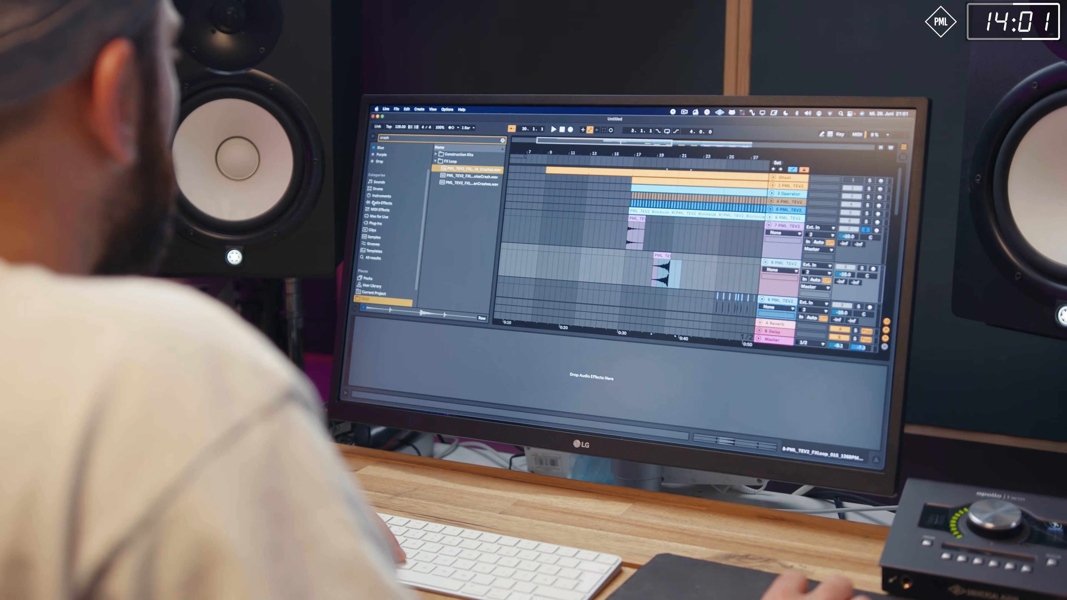
Add a Delay effect to track 8 and move its reversed crash to end at bar 25, playing from before bar 17.
click(385, 210)
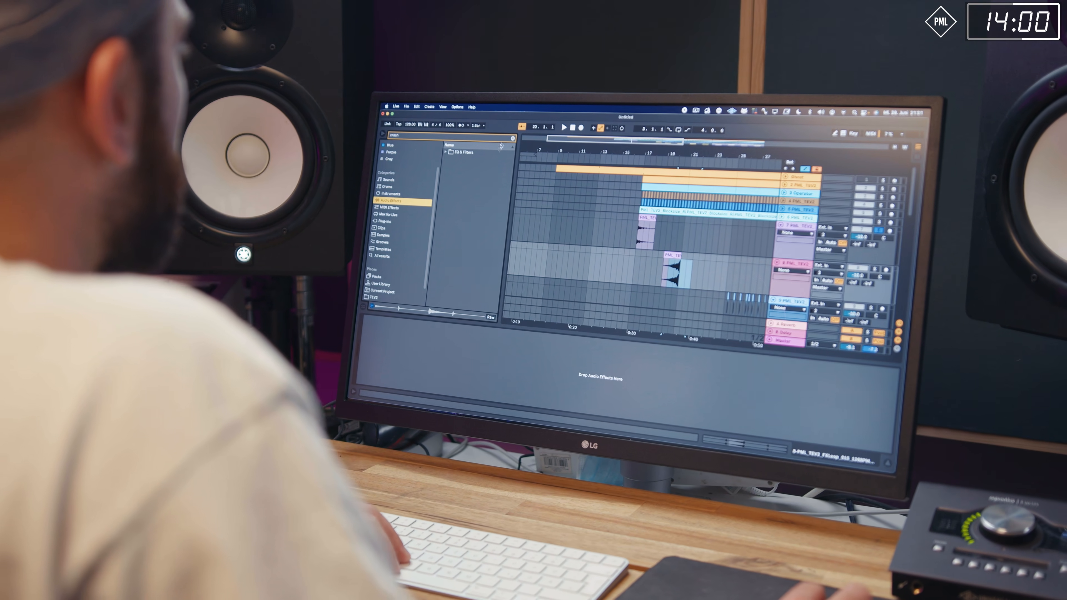
click(524, 133)
click(457, 147)
drag(471, 161, 728, 260)
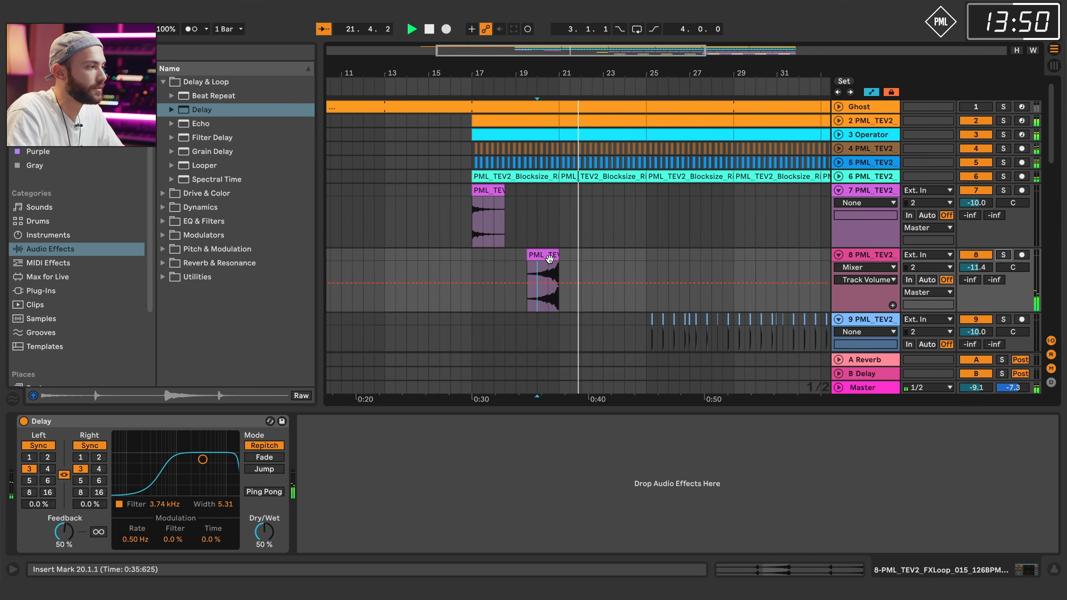
click(457, 216)
key(space)
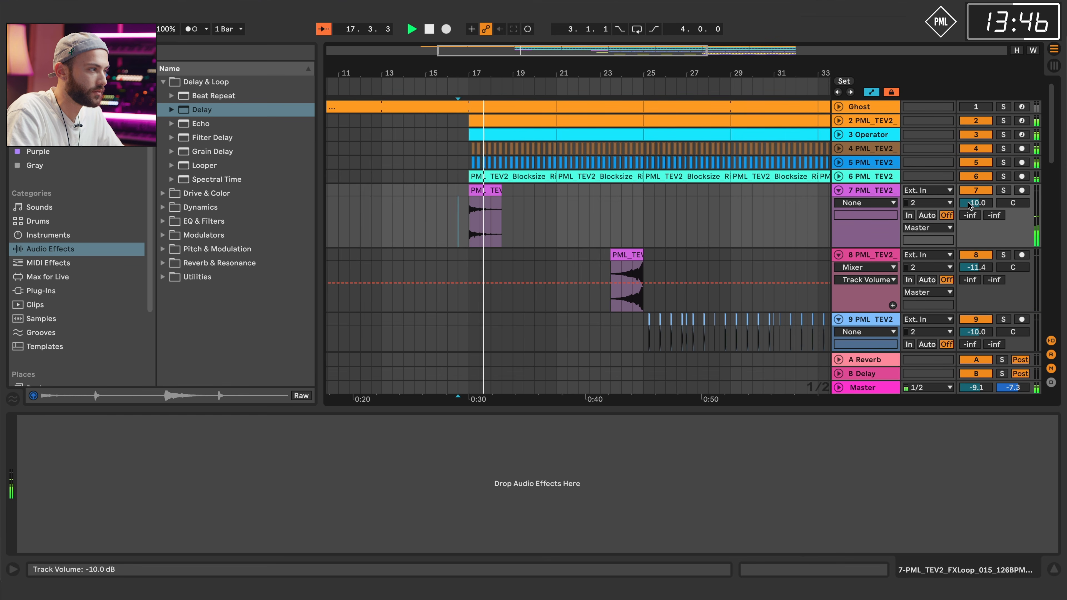
Continue playback and examine the arrangement from the kick and Operator tracks down to the vocal adlib tracks.
drag(523, 73, 503, 72)
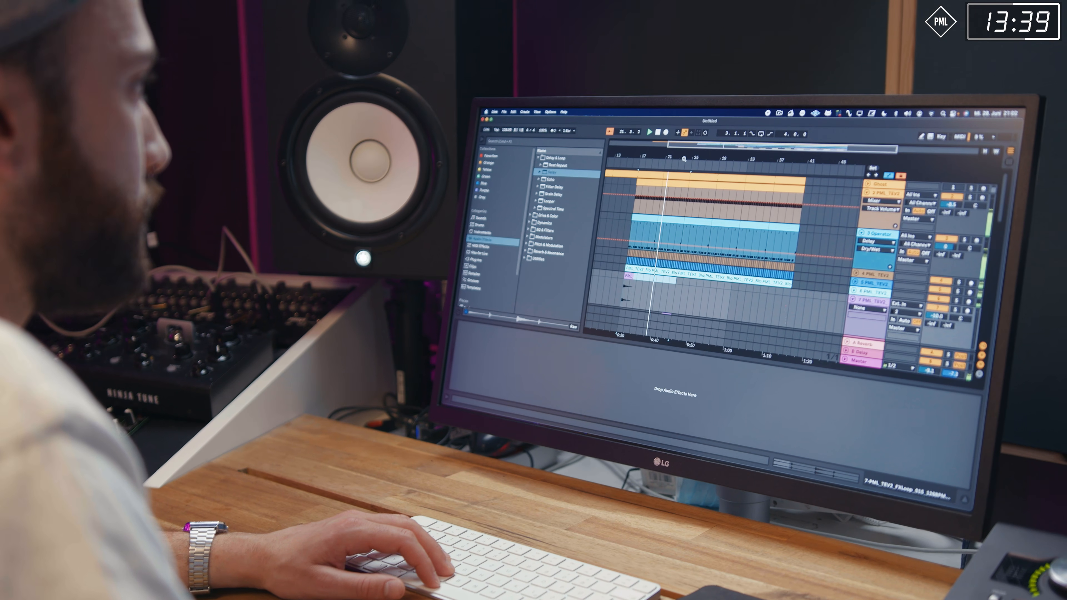
drag(705, 146, 705, 161)
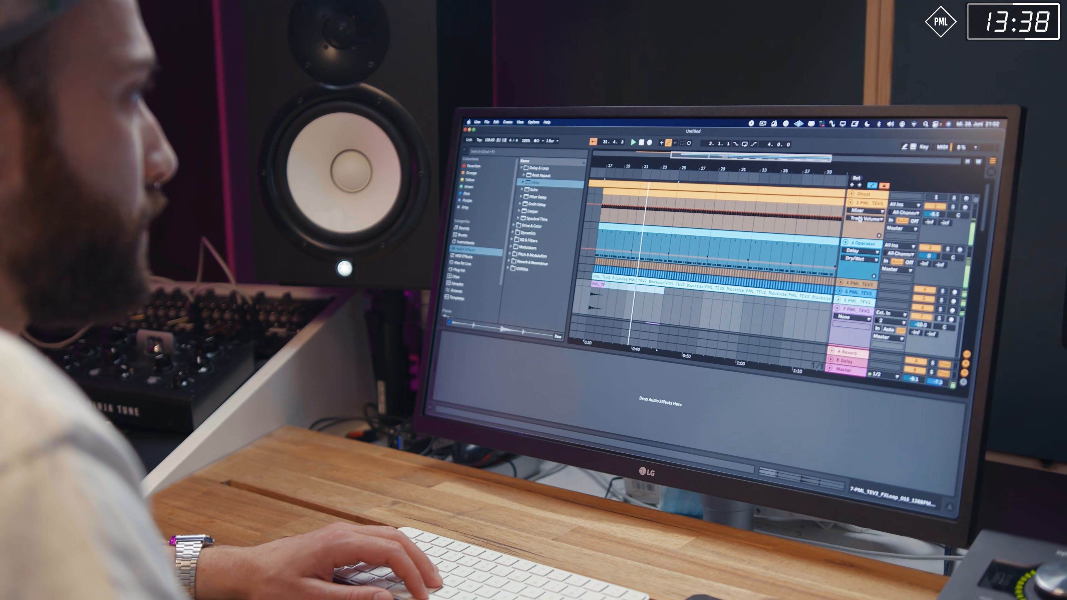
click(909, 180)
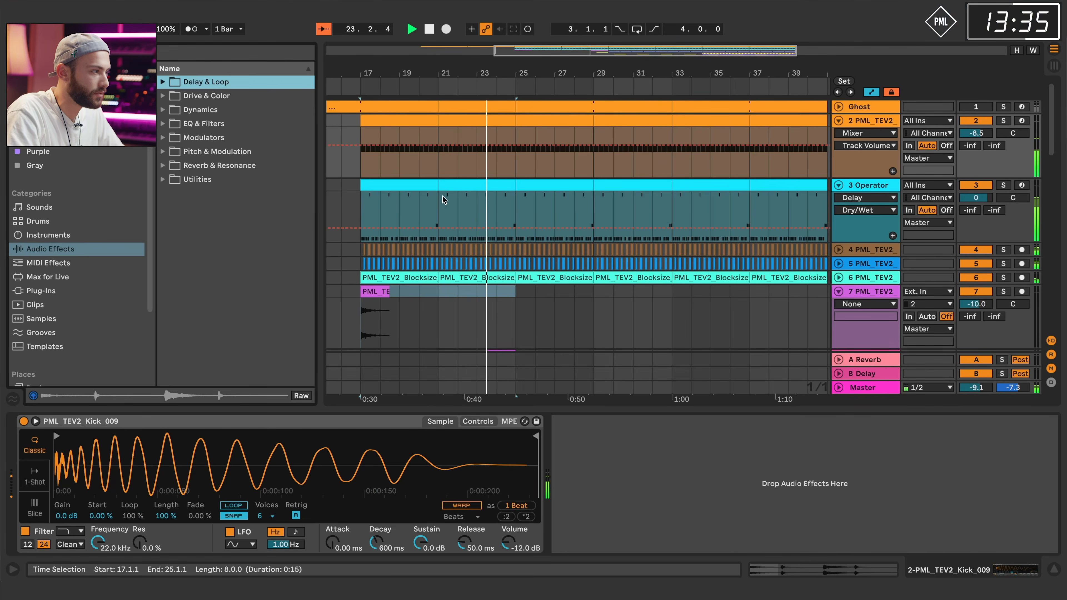
scroll(492, 294, down, 3)
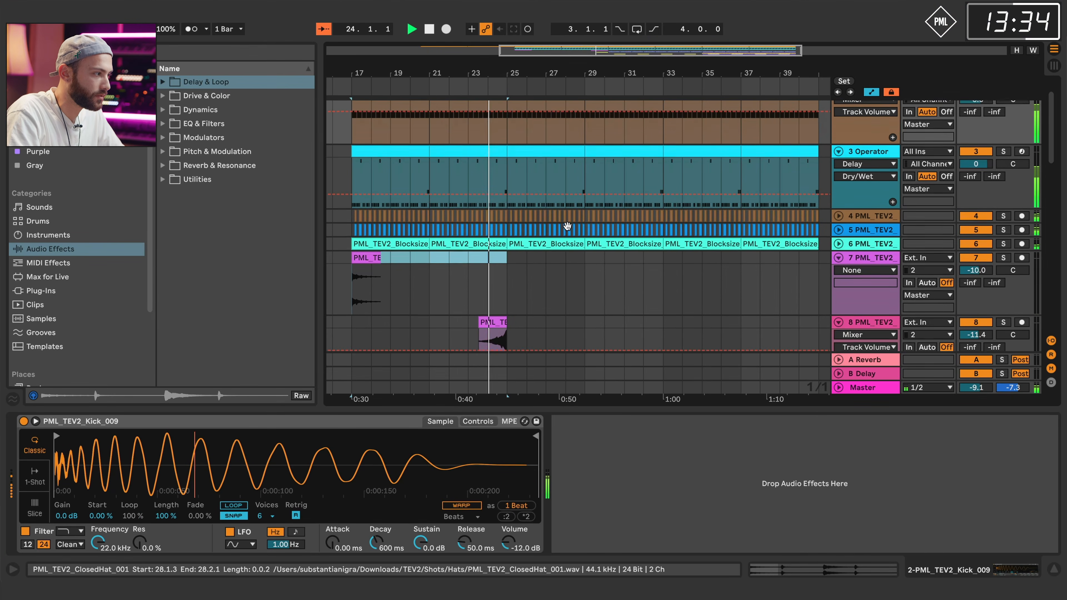
drag(492, 287, 413, 293)
scroll(520, 228, down, 5)
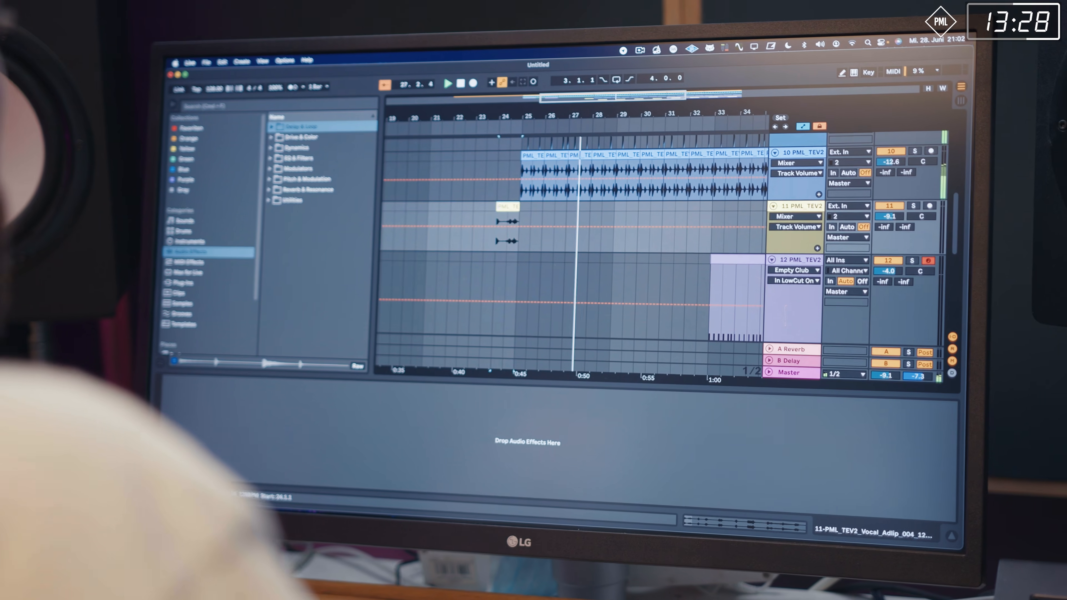
drag(481, 204, 492, 205)
drag(509, 114, 476, 115)
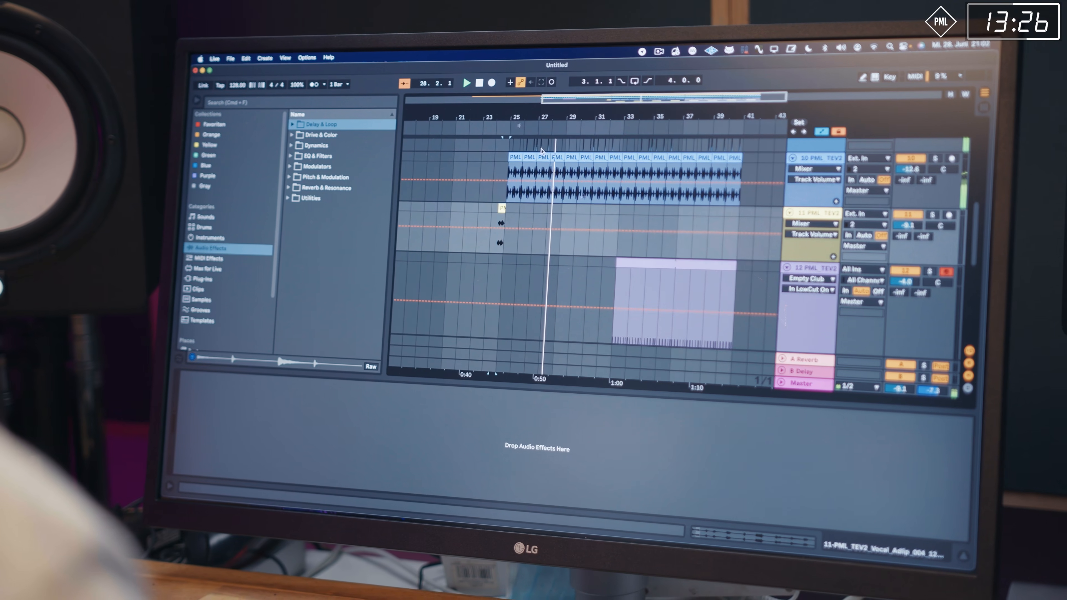
scroll(804, 221, down, 5)
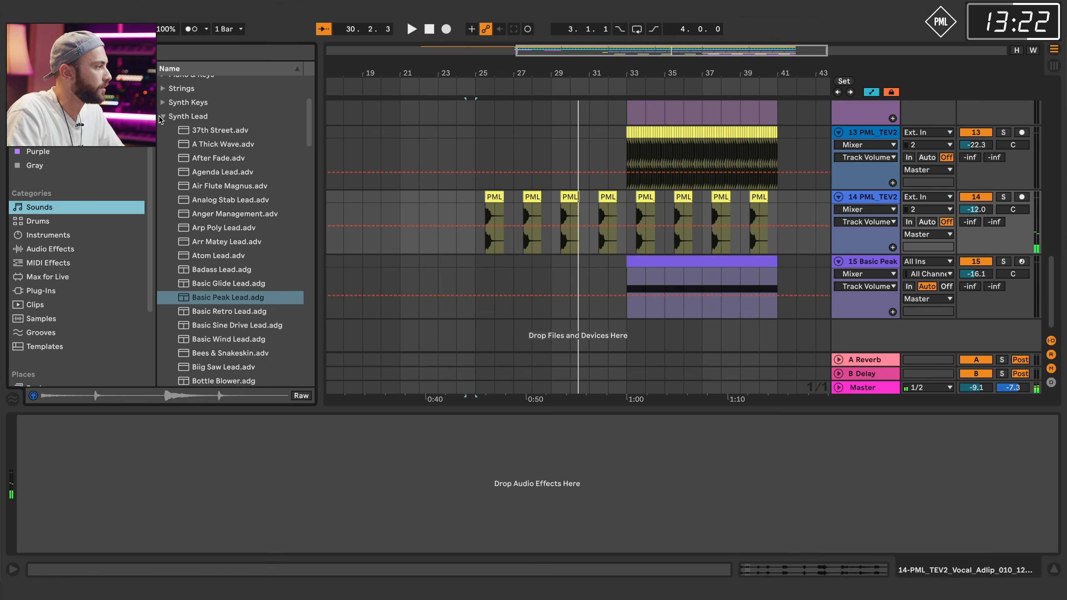
Add a Ping Pong Delay to vocal adlib track 14, with the filter at 3.88 kHz and width 3.97.
click(161, 117)
click(48, 249)
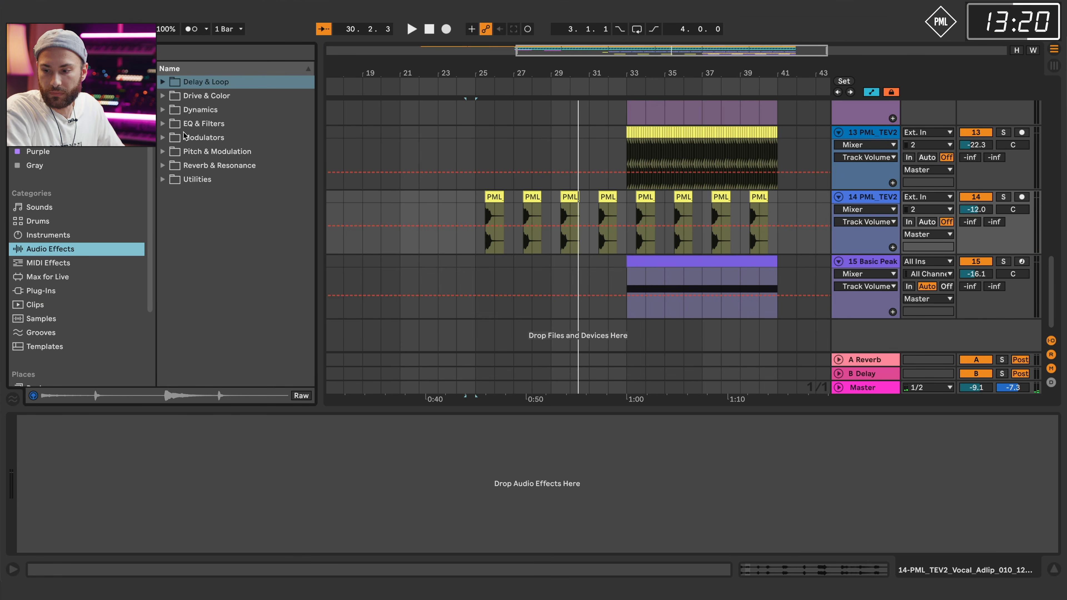
click(161, 83)
drag(202, 109, 582, 249)
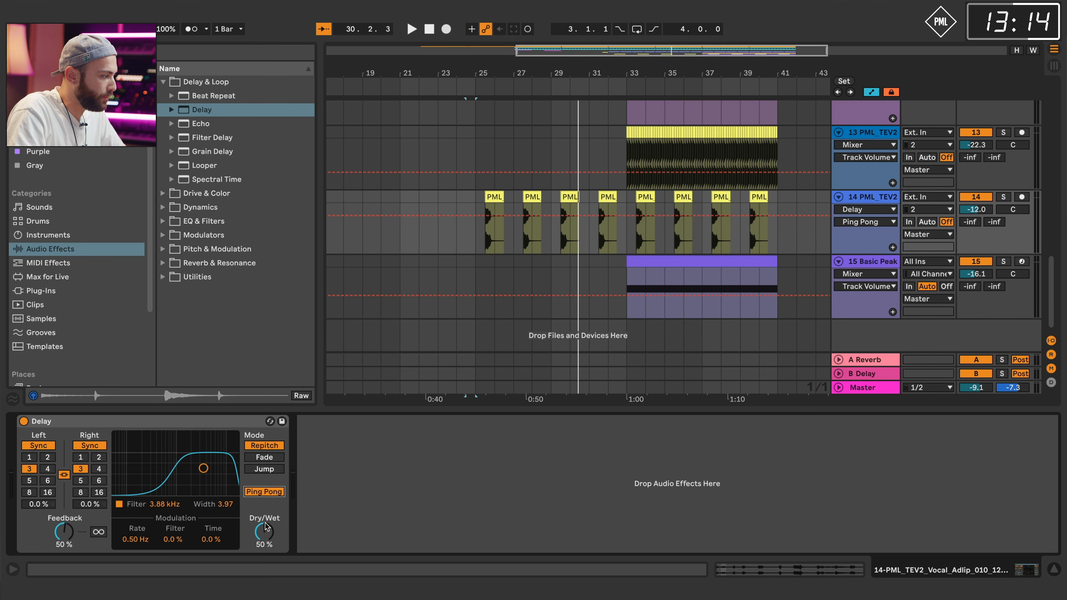
Automate the adlib Delay's Dry/Wet from a 22% base, ramping to 58% at bar 33 and rising again into bar 41.
click(487, 223)
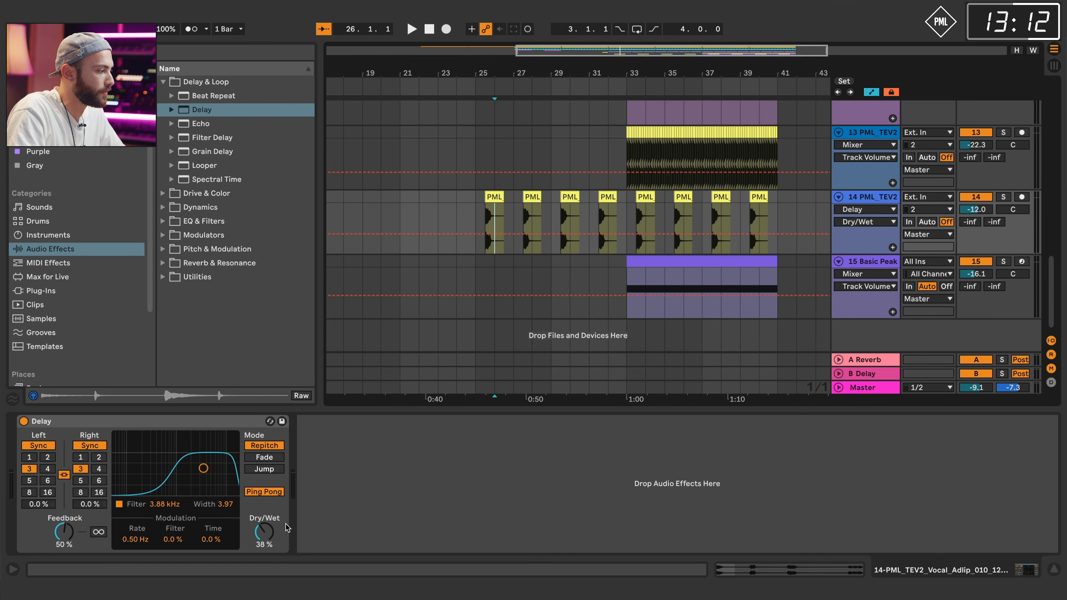
drag(274, 530, 274, 546)
click(484, 243)
drag(624, 242, 593, 243)
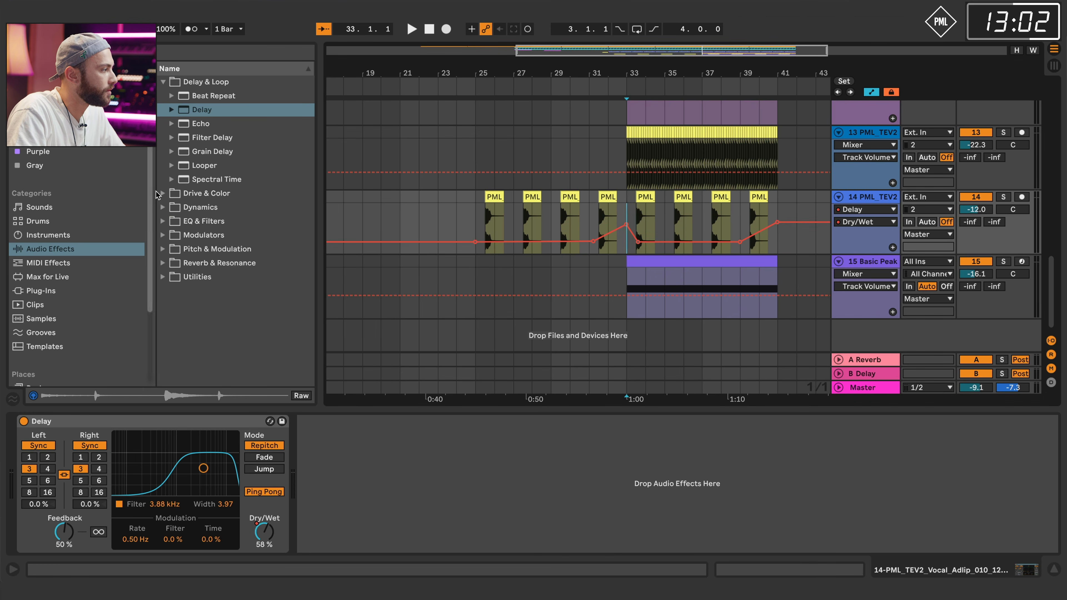
Add an Auto Filter after the Delay on vocal adlib track 14.
click(162, 207)
click(166, 113)
click(167, 123)
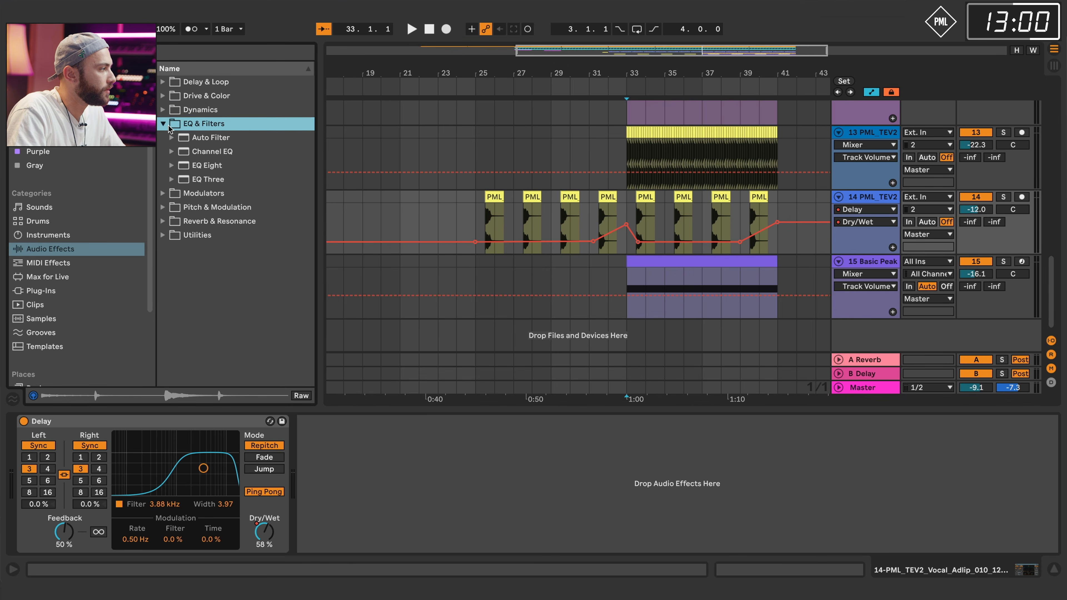
click(189, 138)
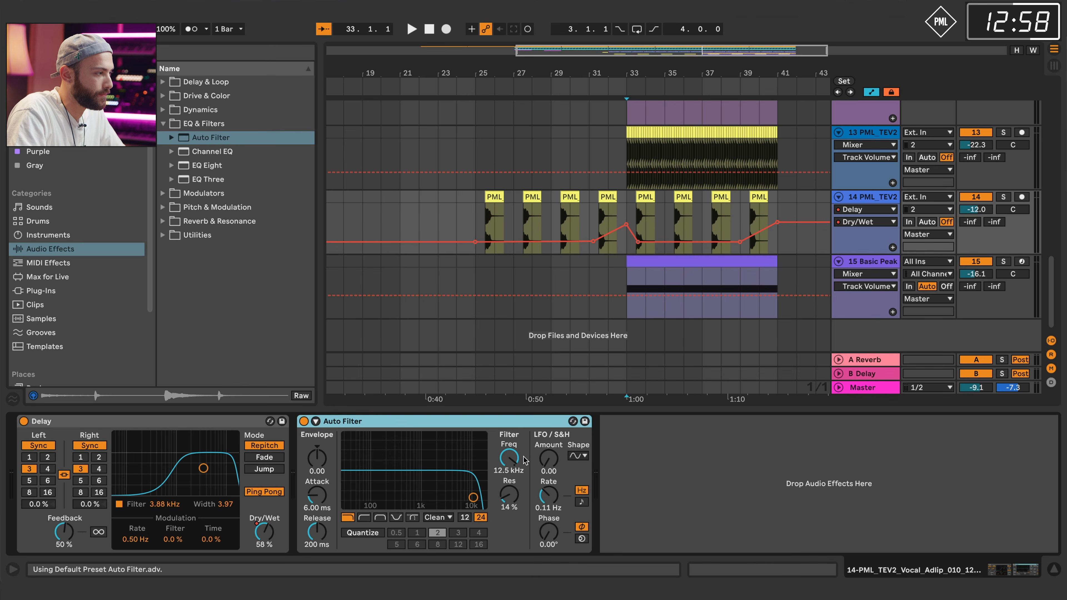
Set the Auto Filter's frequency to 1.78 kHz and resonance to 38% while playing from bar 25.
drag(527, 460, 527, 487)
drag(479, 216, 479, 224)
key(space)
key(space)
click(478, 209)
key(space)
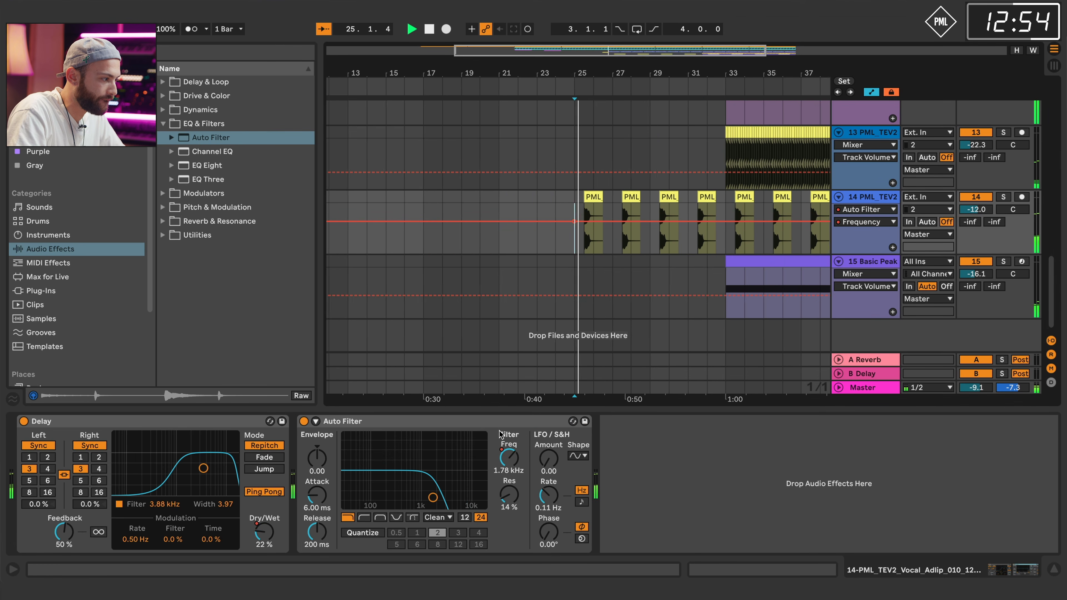
drag(509, 495, 509, 470)
click(509, 459)
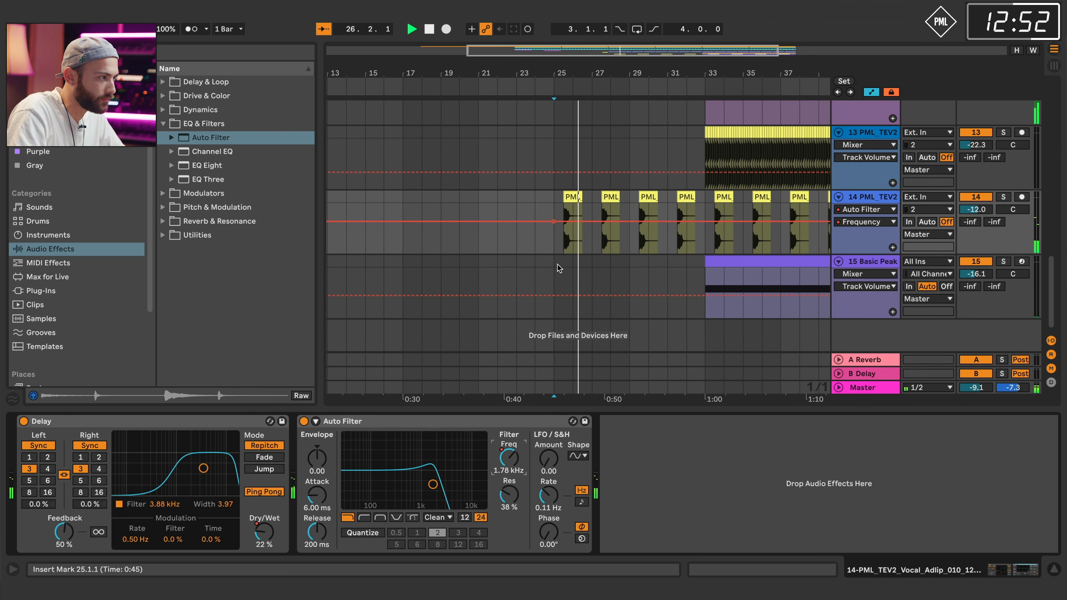
Automate the Auto Filter frequency on track 14 from 2.65 kHz at bar 25, rising gradually to bar 33 and steeply just after it.
drag(548, 221, 548, 218)
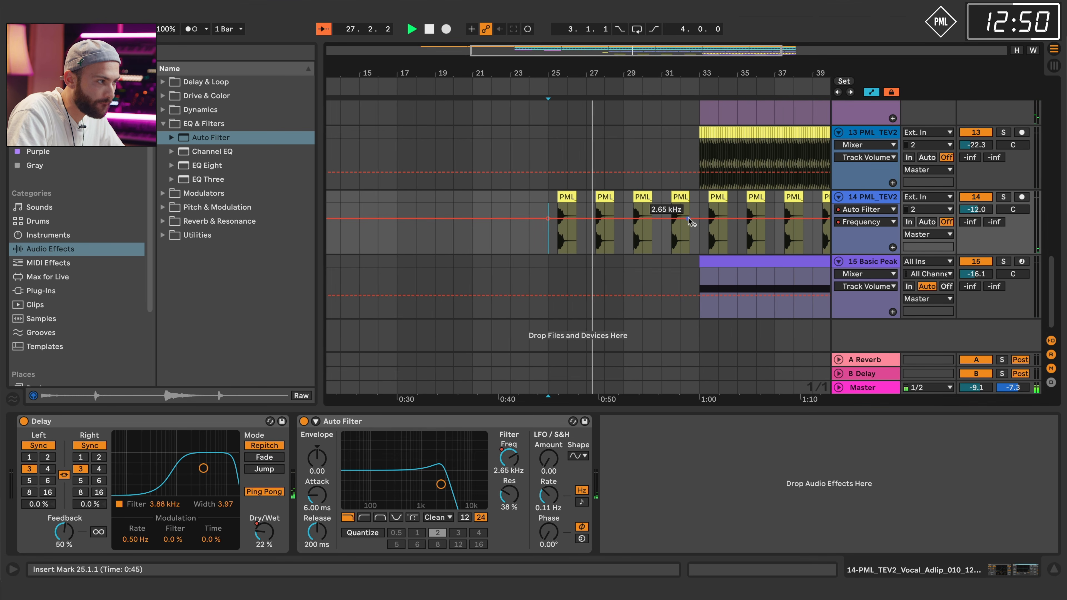
drag(697, 218, 697, 214)
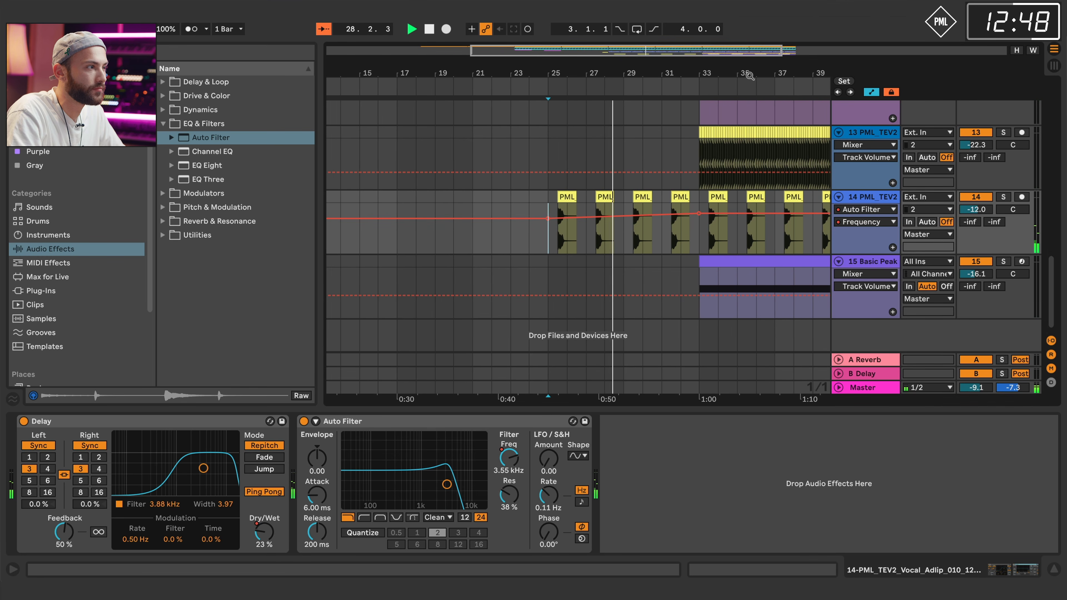
drag(701, 73, 590, 74)
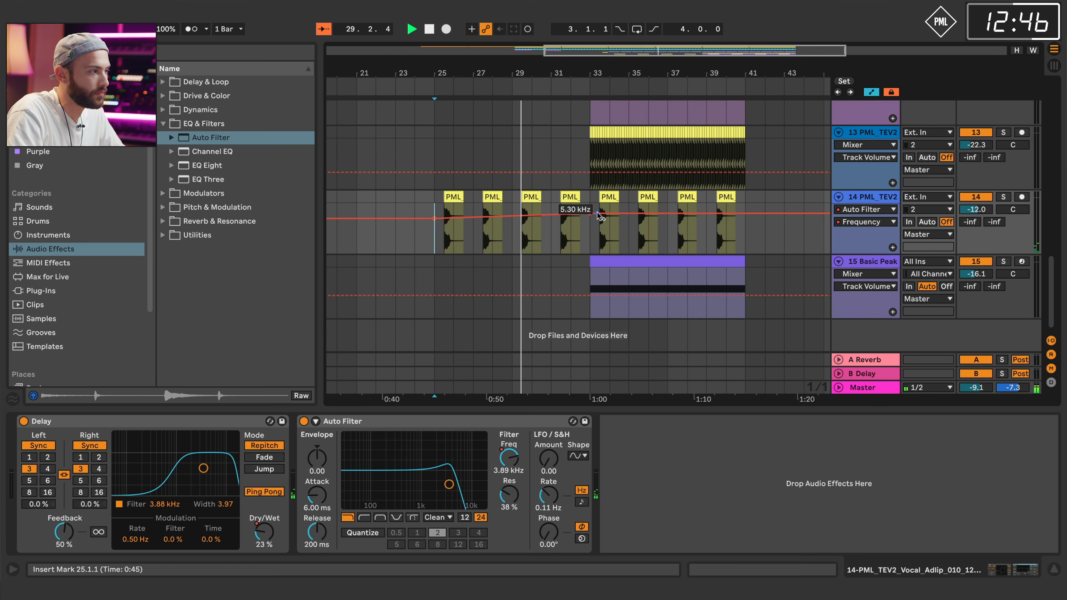
drag(603, 217, 601, 204)
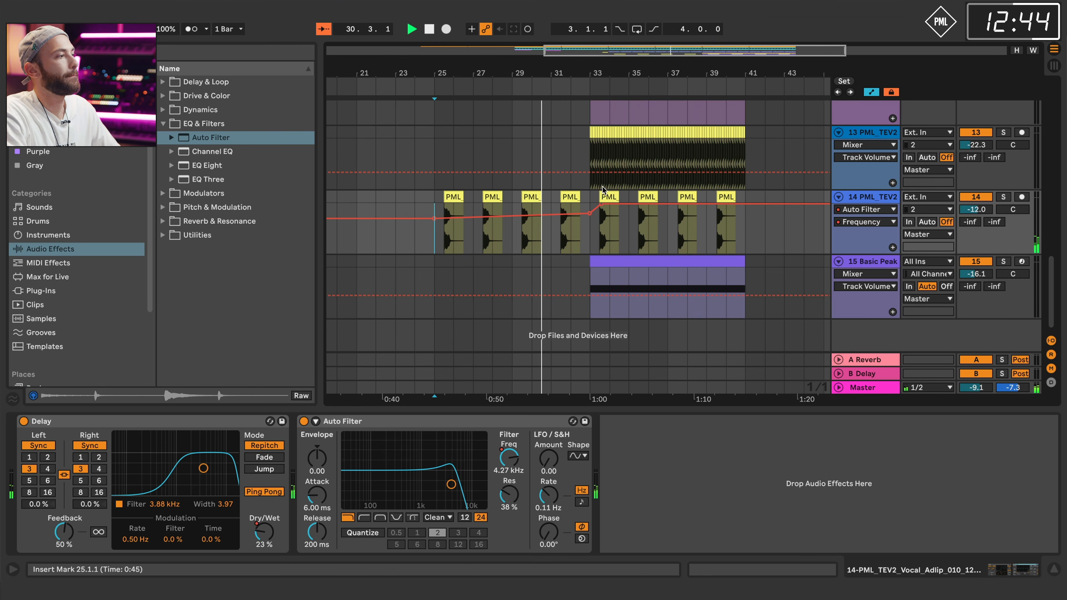
Duplicate short kick slices across the half bar before bar 33, clear the Operator clip there, and play the transition.
scroll(602, 203, up, 5)
key(h)
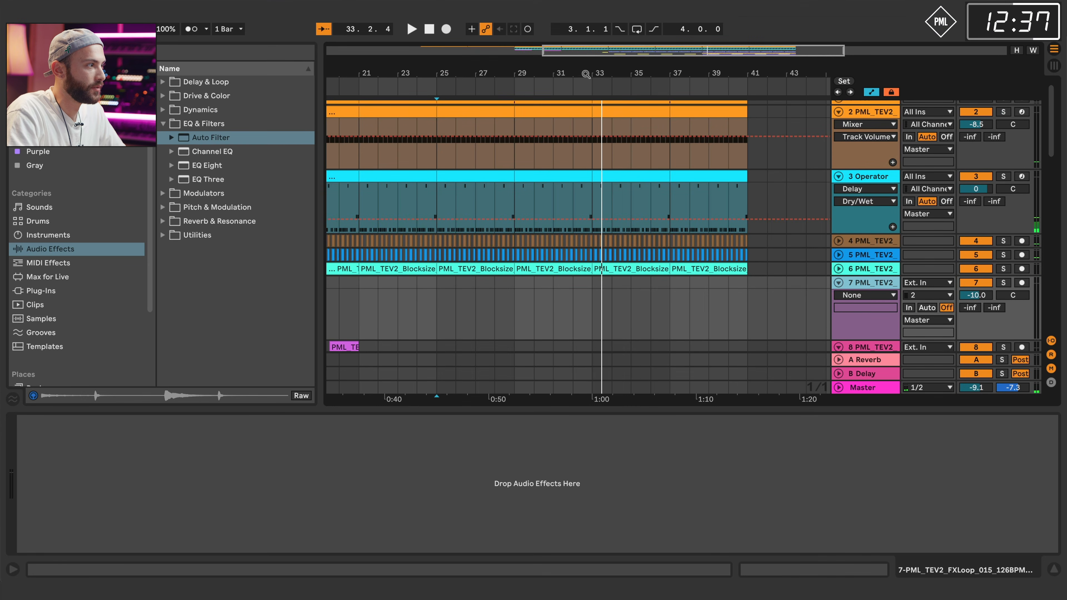
drag(586, 74, 575, 176)
drag(578, 78, 583, 119)
click(584, 118)
key(ctrl+d)
key(ctrl+d)
key(space)
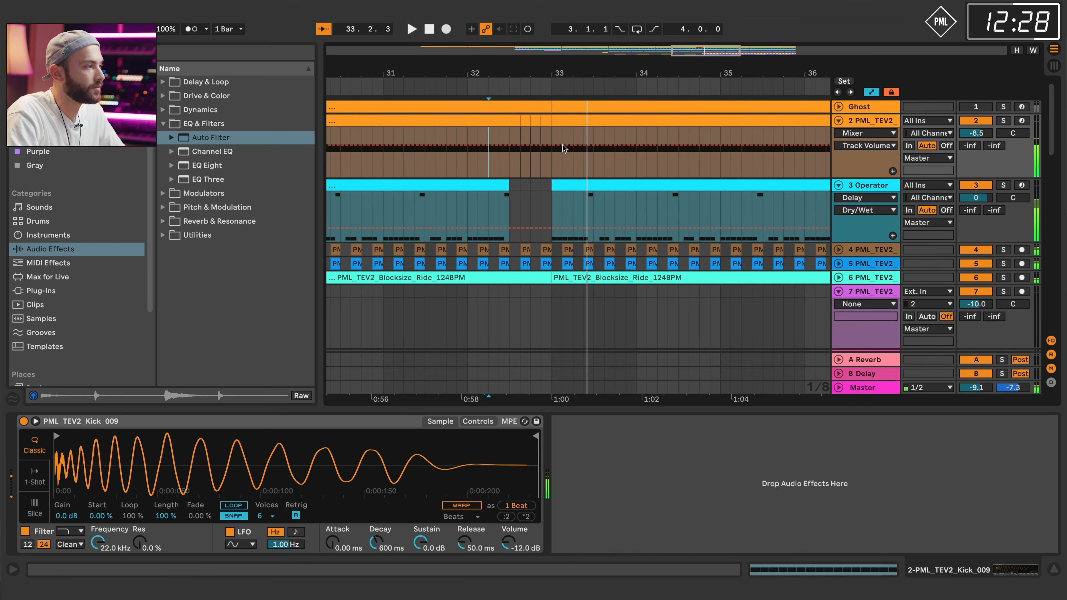
Select track 7 and open the Top Loop folder in the TEV2 sample library.
click(876, 294)
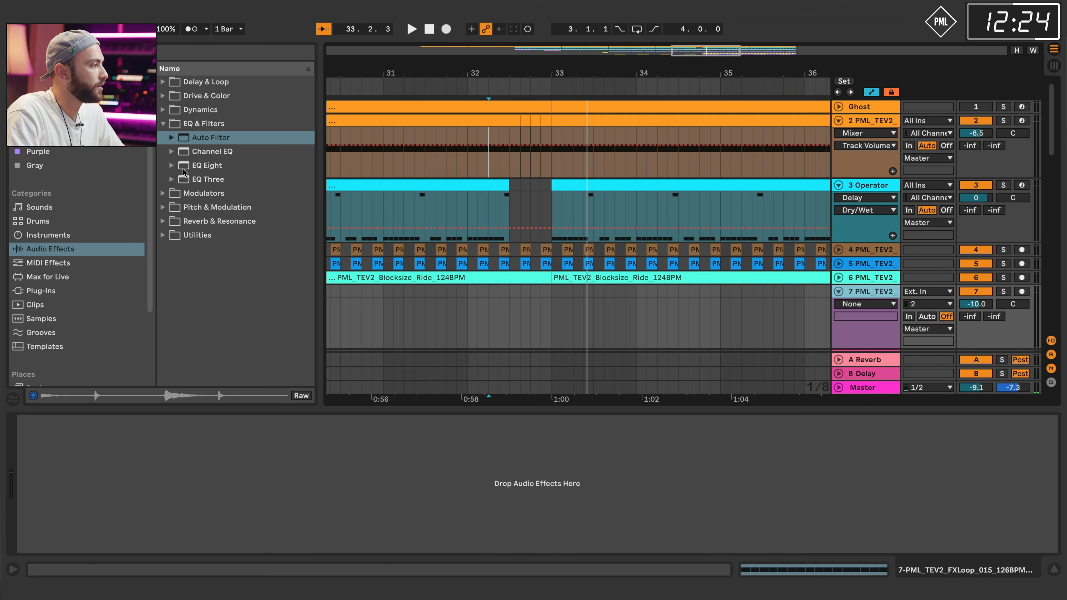
click(40, 319)
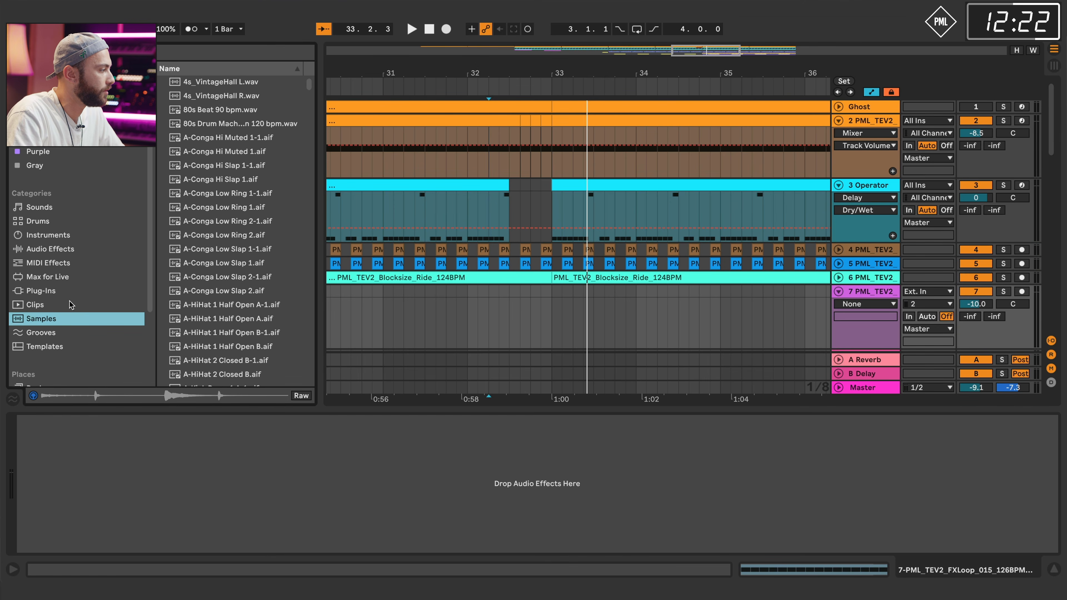
scroll(66, 317, down, 3)
click(74, 341)
click(166, 125)
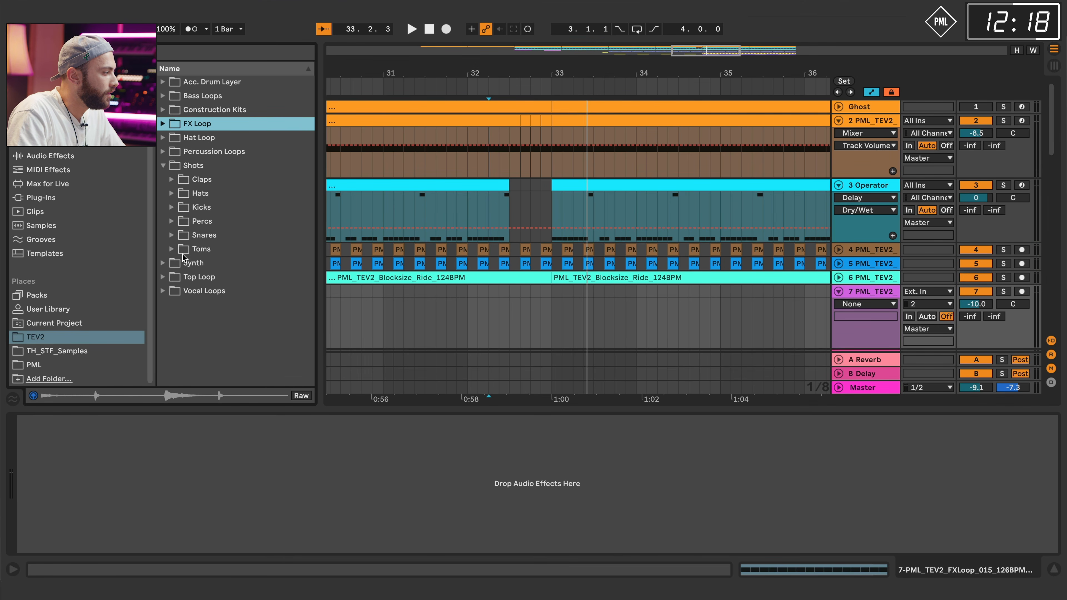
click(169, 277)
Audition the TEV2 top loops through to the last 128 BPM file in the folder.
click(209, 263)
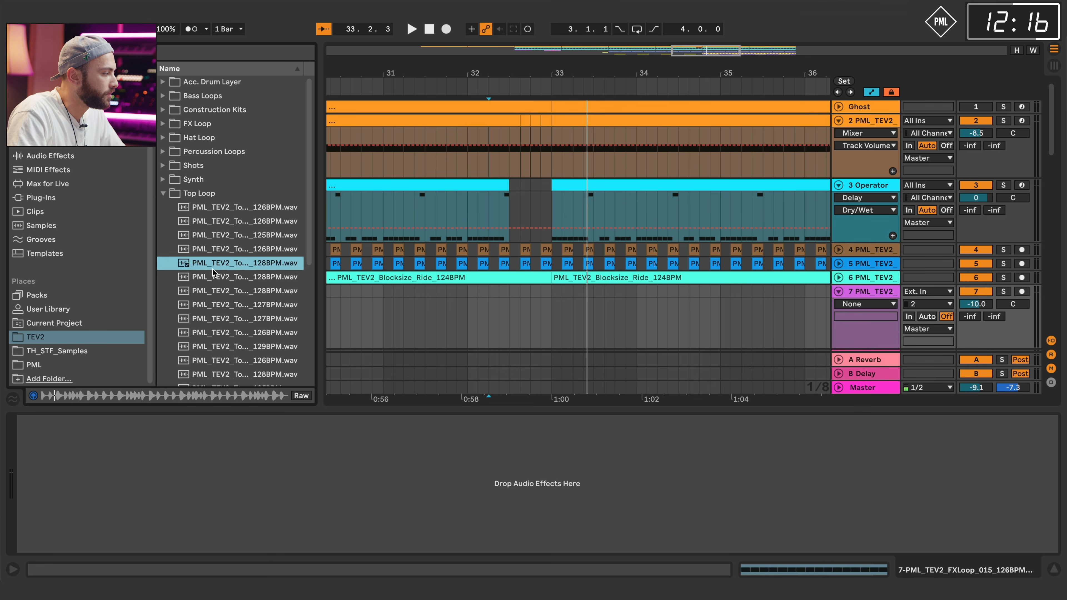
click(234, 291)
scroll(248, 310, down, 3)
click(250, 309)
scroll(242, 338, down, 3)
click(236, 324)
scroll(239, 352, down, 4)
click(236, 328)
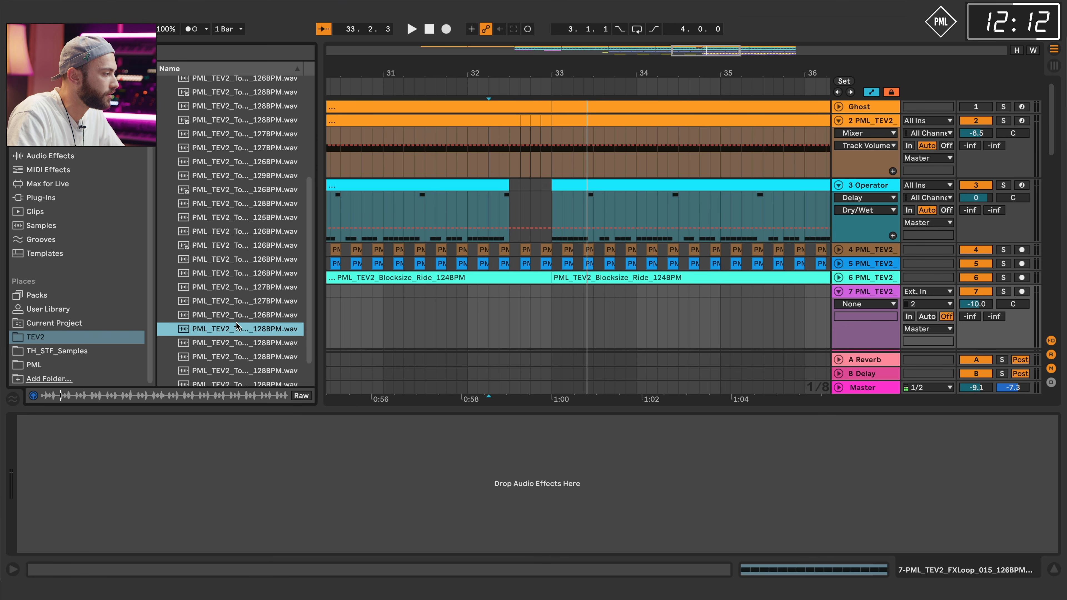
click(240, 359)
scroll(252, 365, down, 2)
click(266, 366)
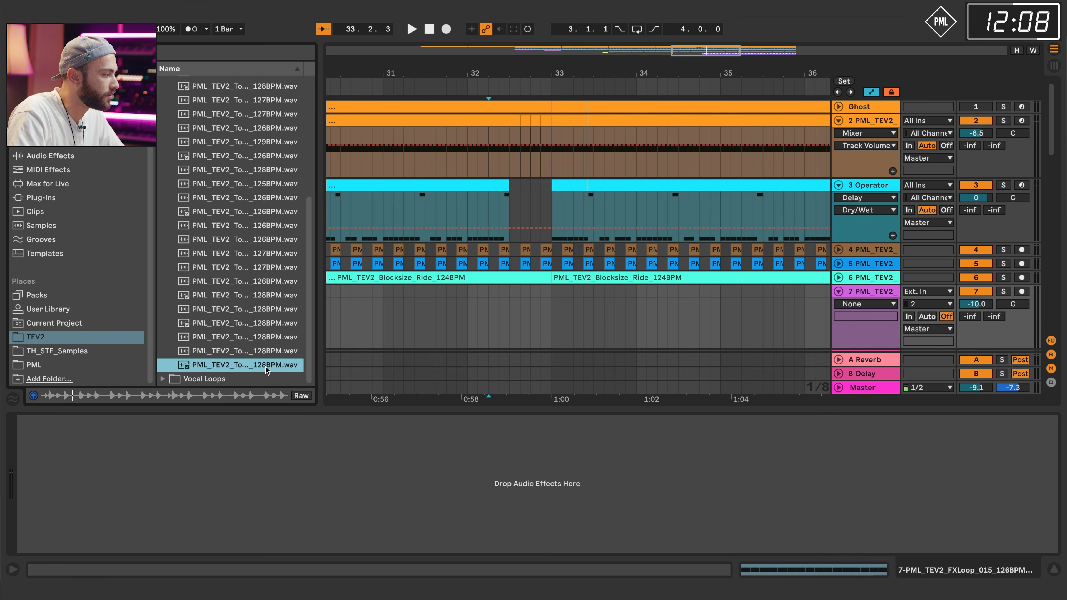
Place PML_TEV2_Toploop_027_128BPM on track 7 at 32.3.1, trim it to end at bar 33, and play the fill.
drag(233, 365, 515, 311)
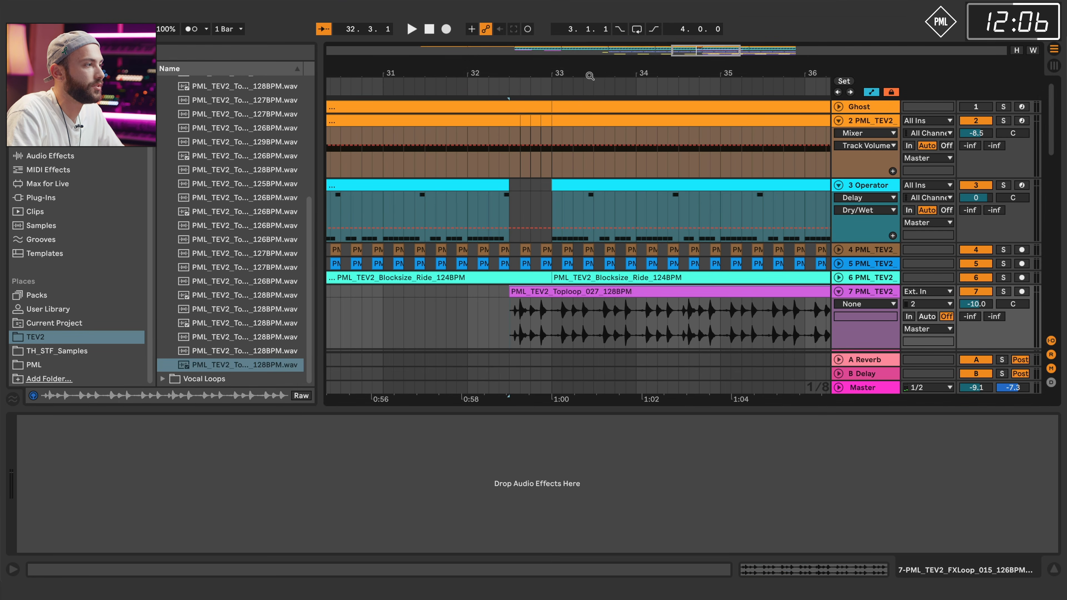
drag(500, 73, 504, 61)
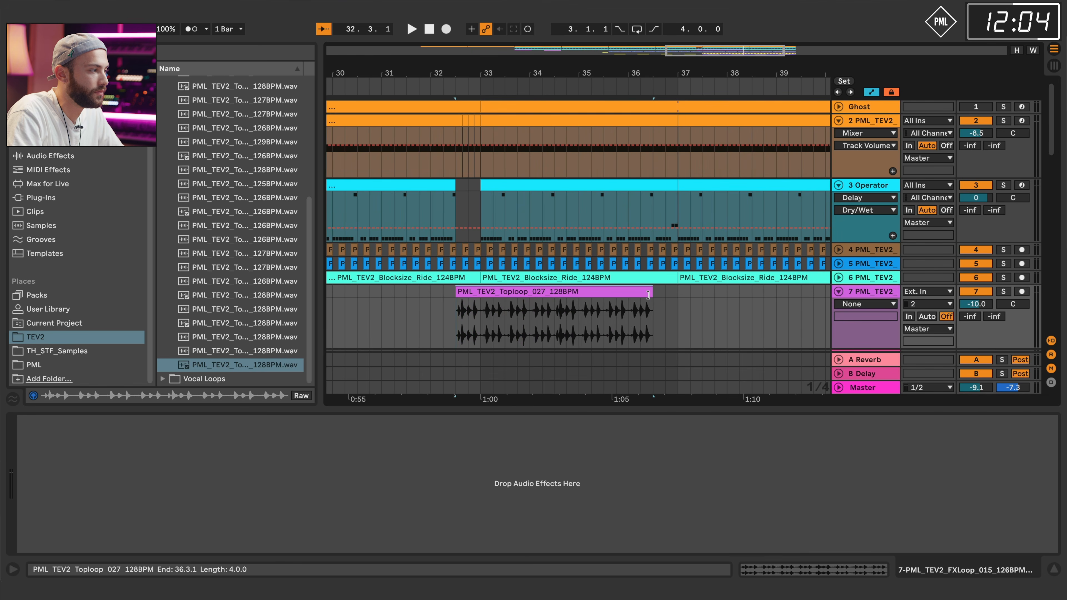
drag(653, 297, 480, 301)
key(space)
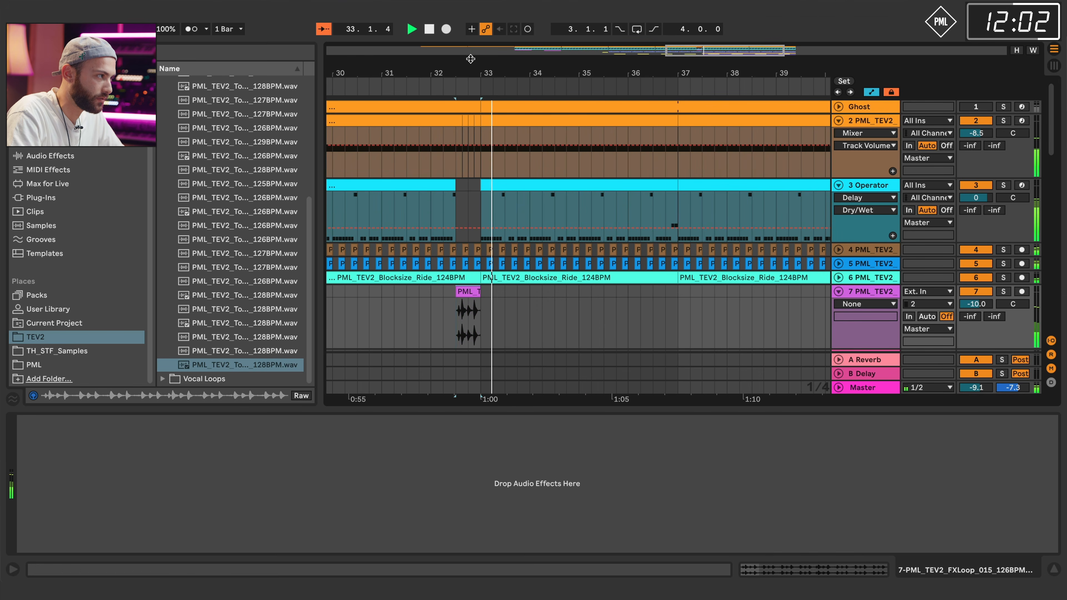
Insert a new audio track directly below track 7.
drag(466, 70, 574, 31)
key(space)
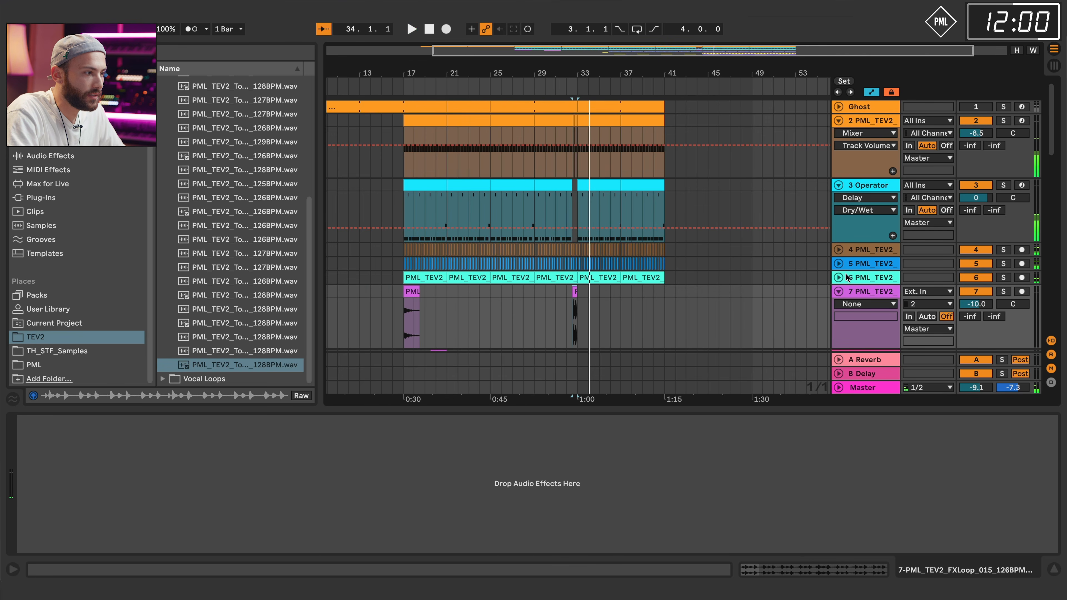
click(856, 291)
key(Delete)
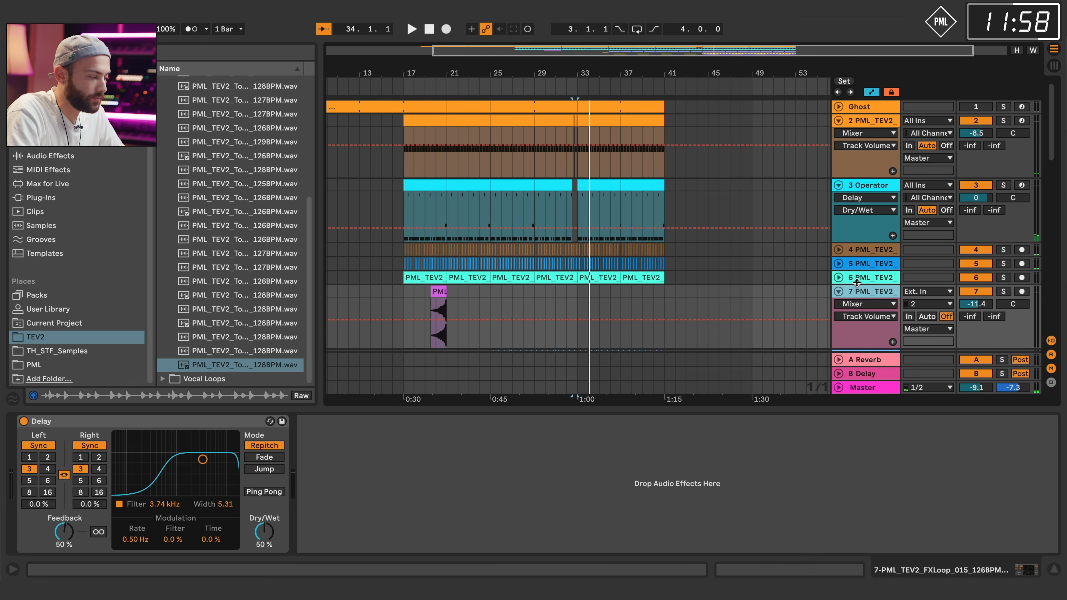
key(super+z)
right_click(878, 293)
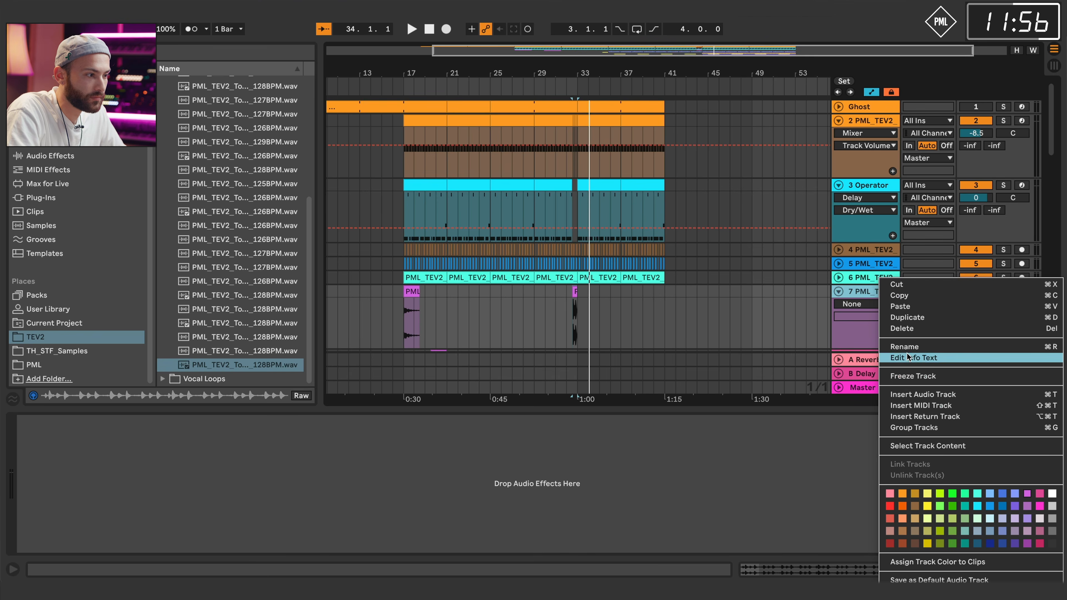
click(910, 396)
scroll(708, 317, down, 4)
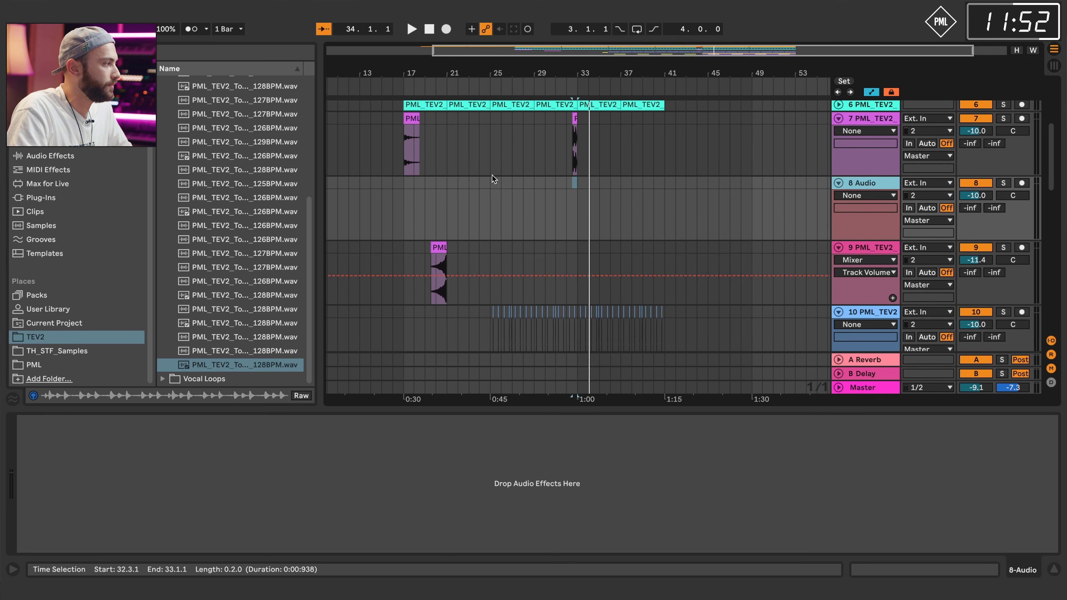
Search the TEV2 library for noise and audition the noise samples in the FX Loop folder.
click(215, 50)
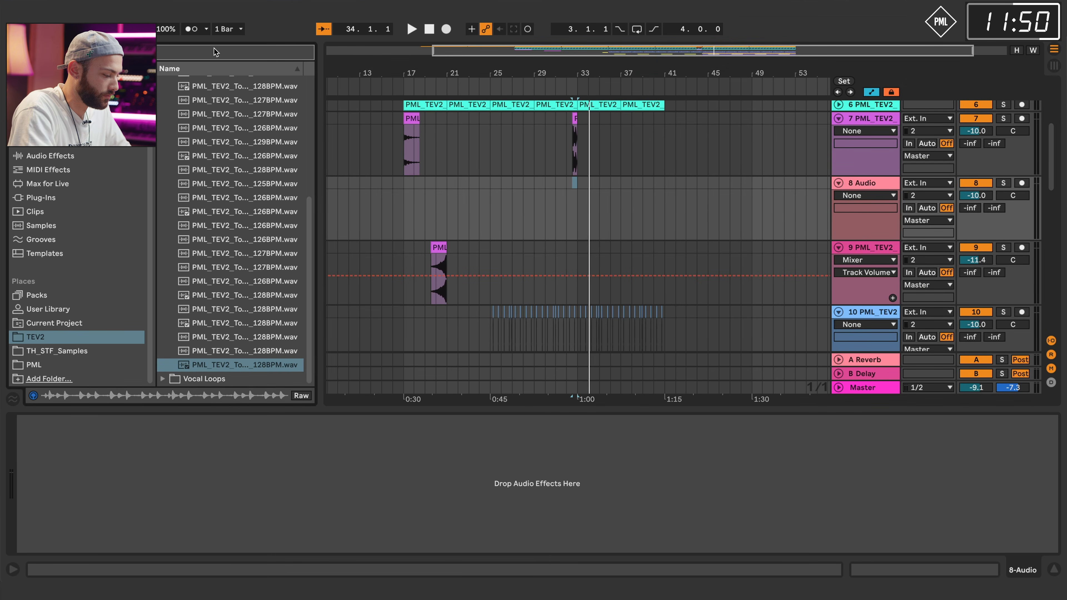
text(fx)
click(189, 94)
click(187, 112)
click(216, 123)
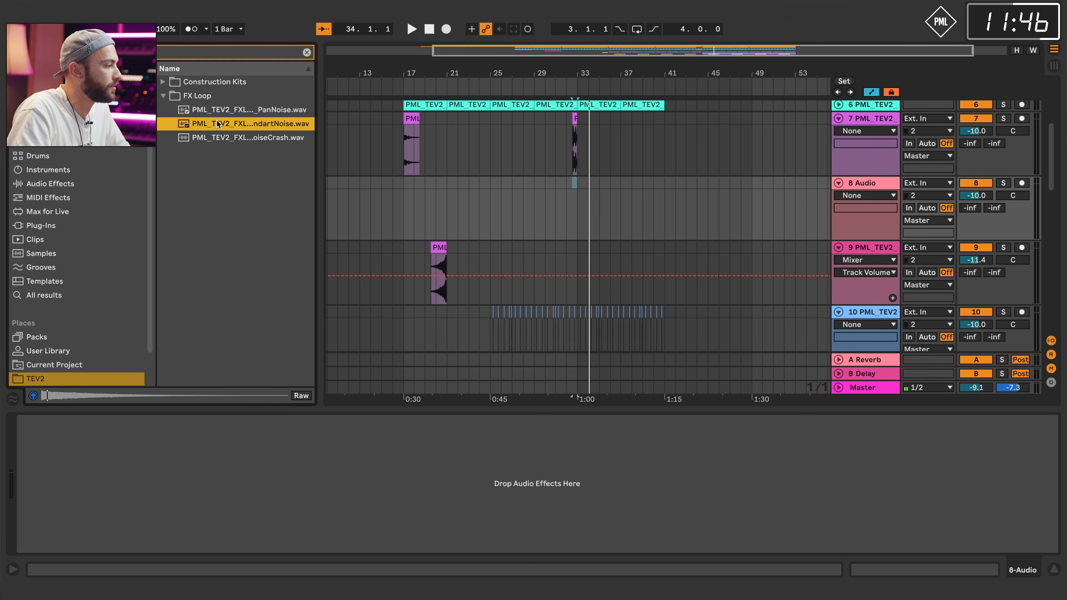
Place PML_TEV2_FXLoop_014_127BPM on track 8 from bar 33 to bar 35 and set the track volume to -18.0 dB.
drag(213, 125, 584, 217)
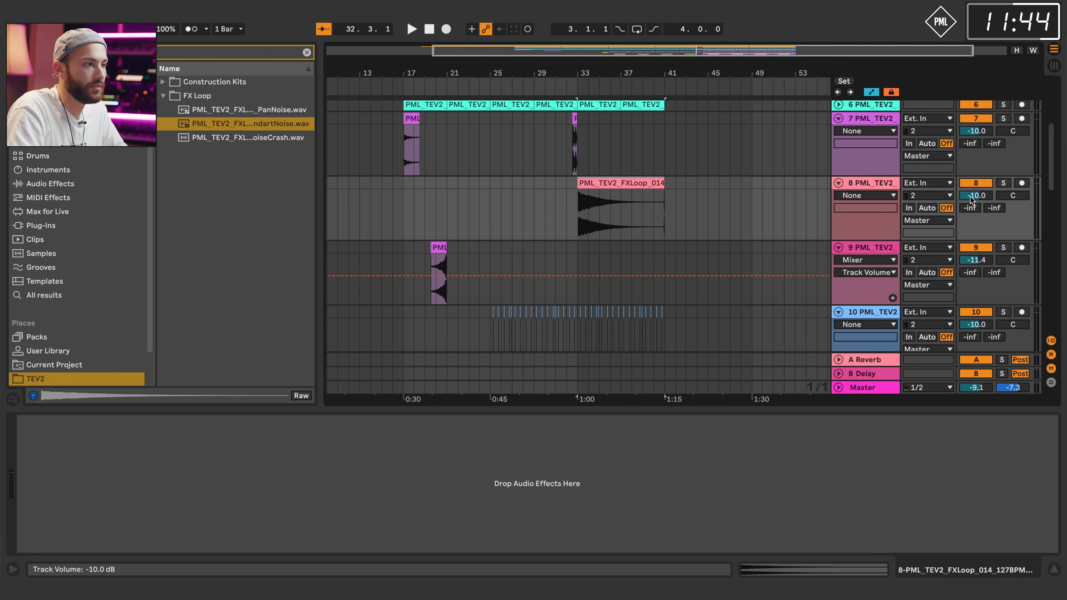
key(space)
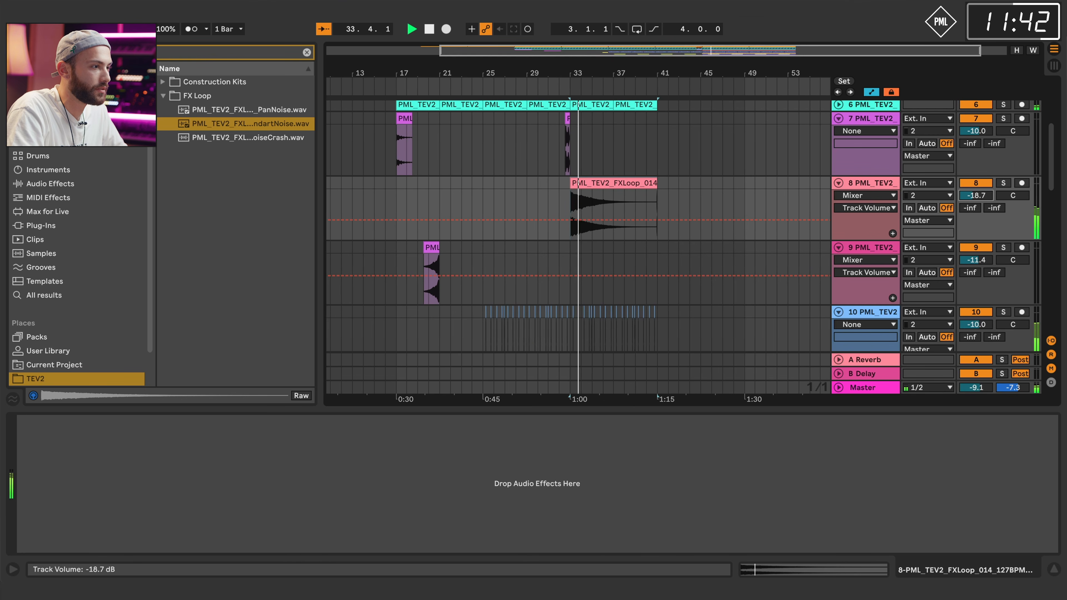
drag(653, 202, 586, 144)
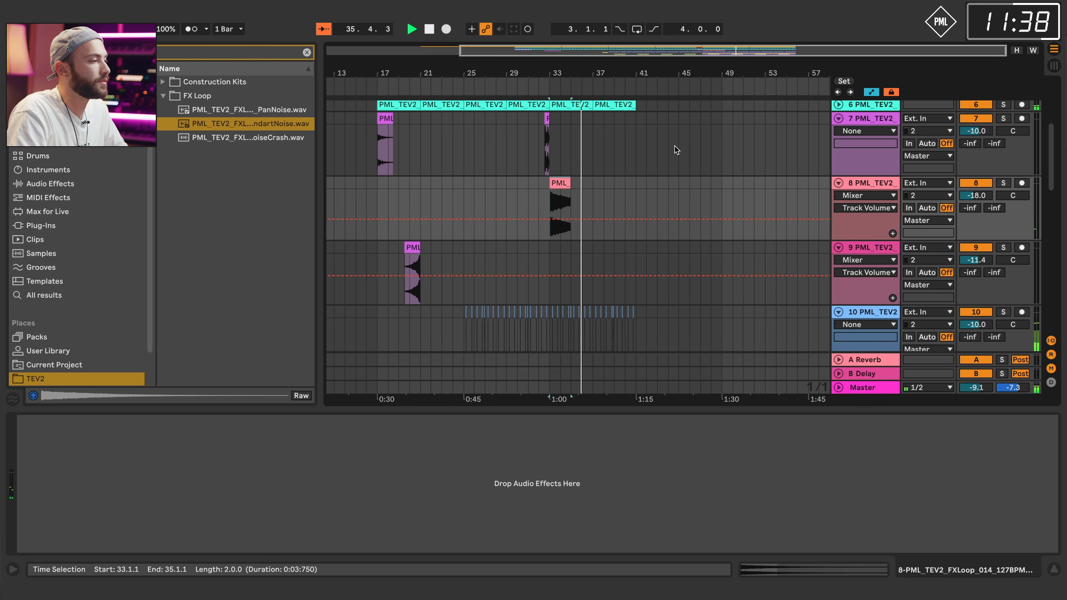
Review all tracks of the arrangement while the section from bar 33 to bar 41 plays.
scroll(642, 197, down, 4)
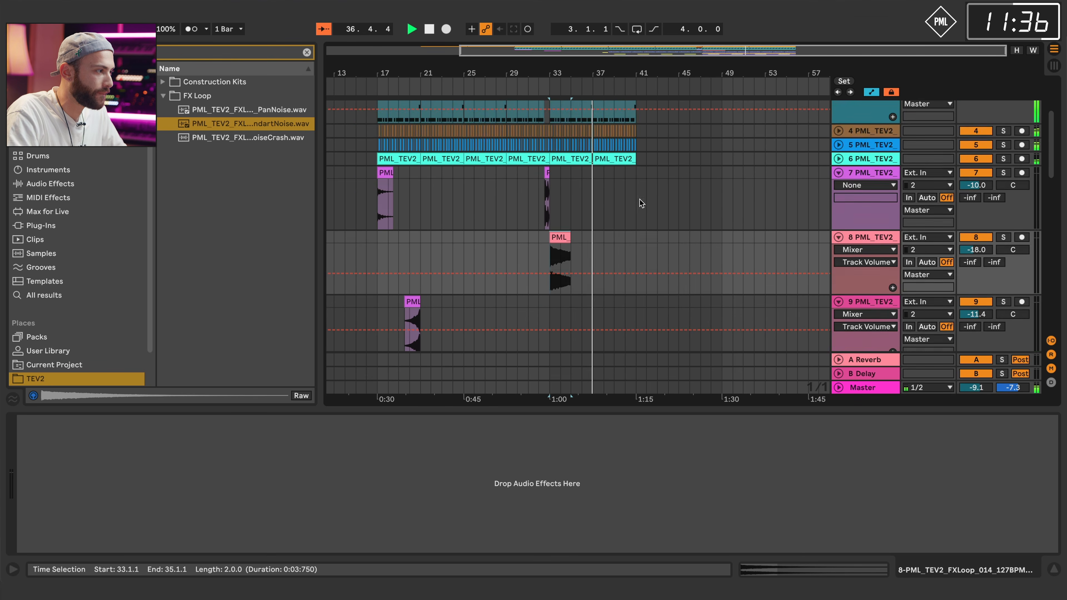
scroll(644, 194, down, 10)
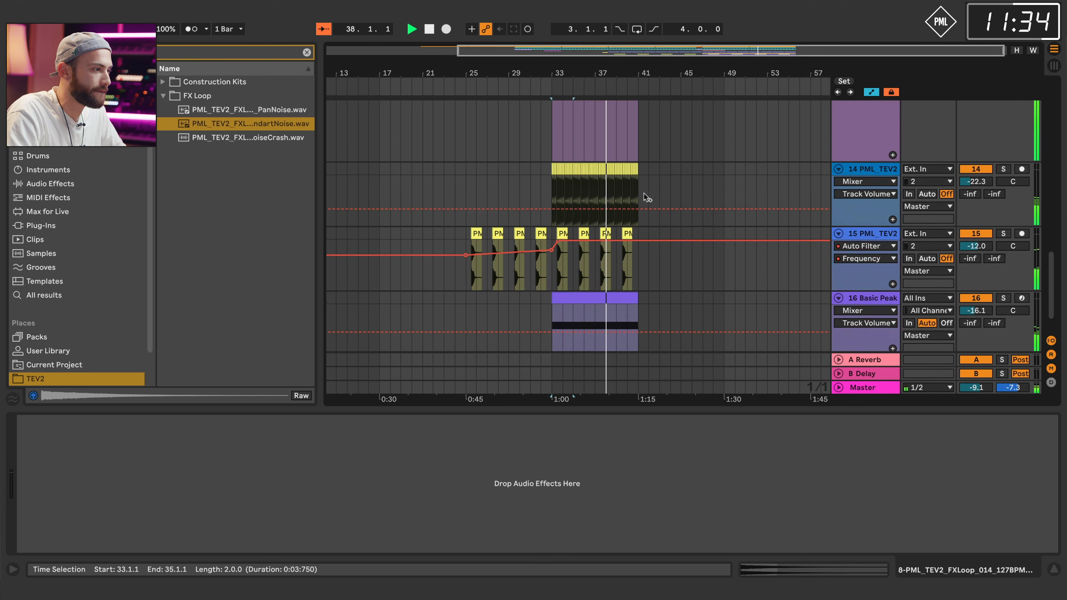
scroll(644, 194, up, 12)
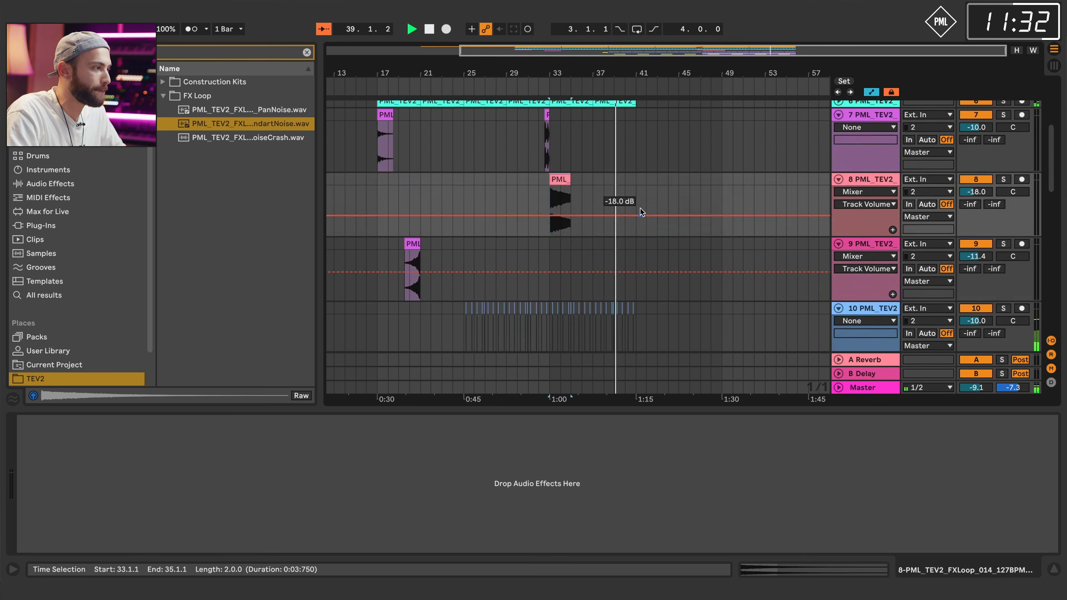
drag(540, 70, 569, 65)
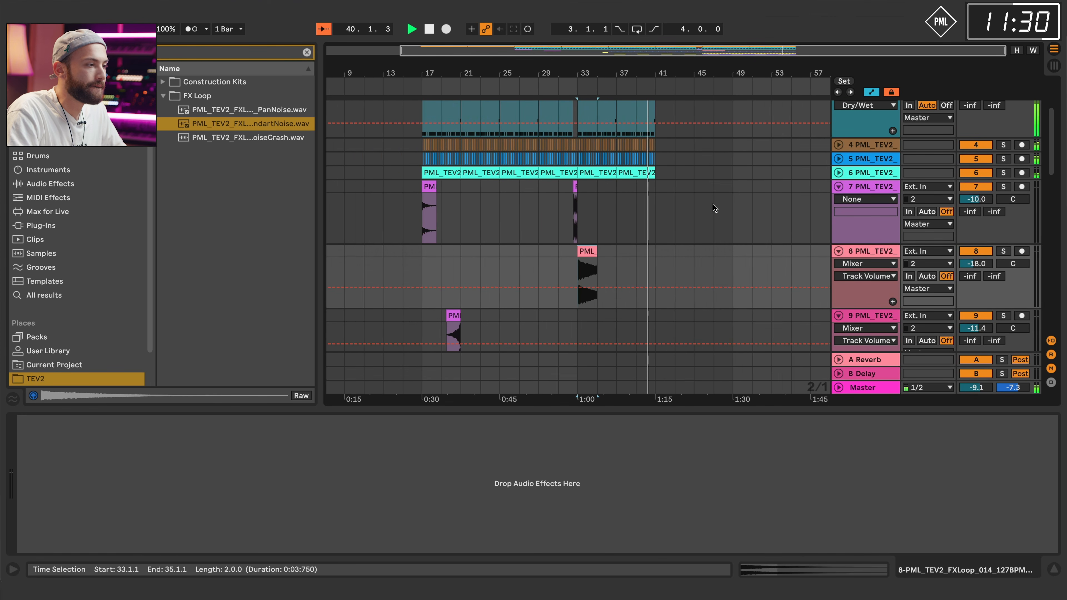
scroll(687, 164, down, 8)
scroll(705, 177, up, 9)
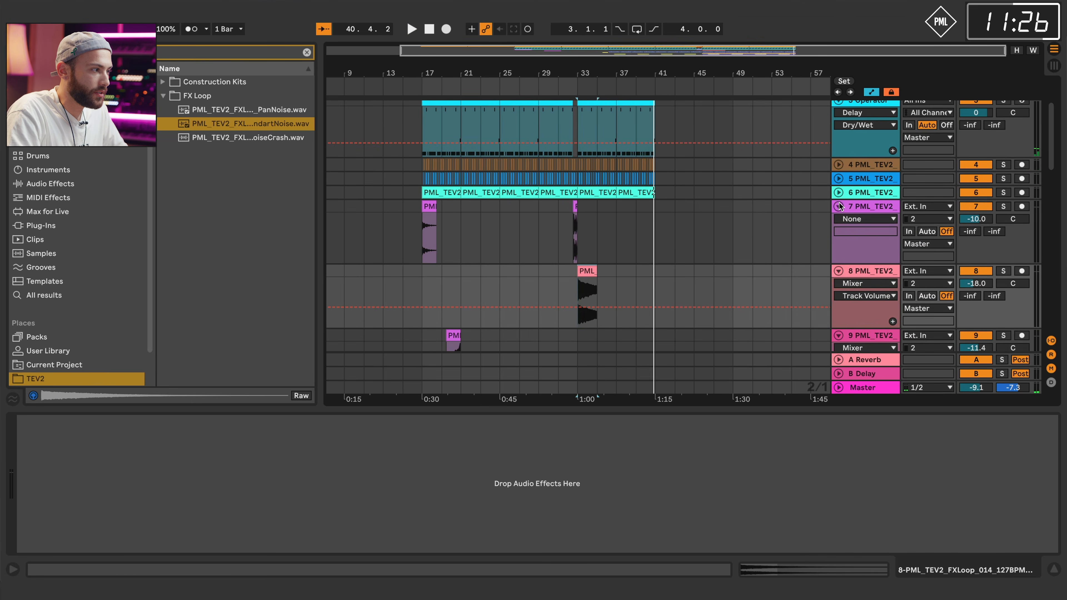
Collapse the expanded tracks to bring the whole arrangement into view and clear the sample search.
click(839, 206)
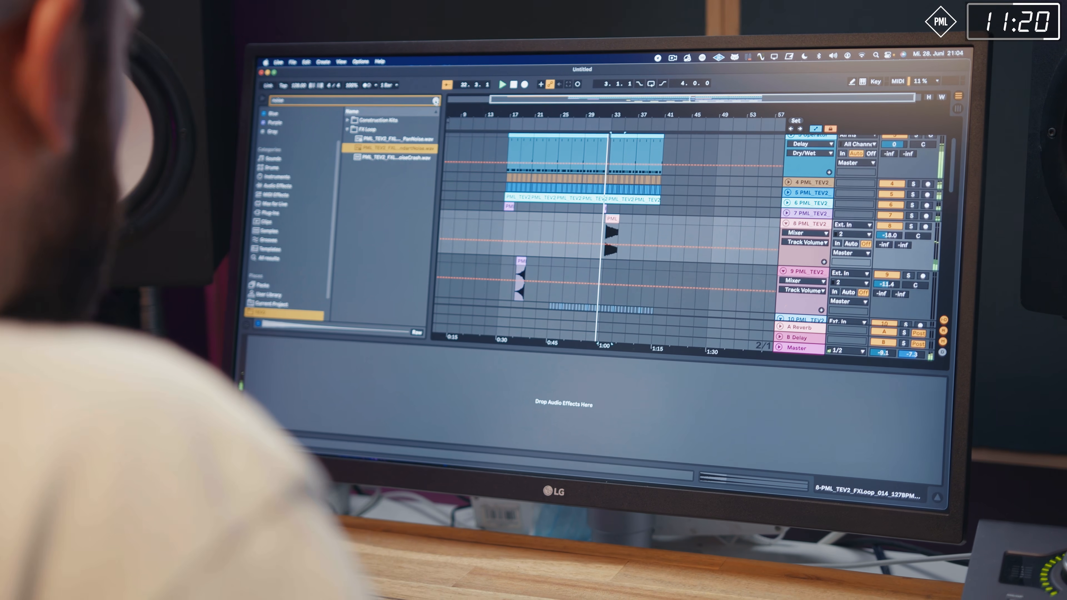
click(400, 99)
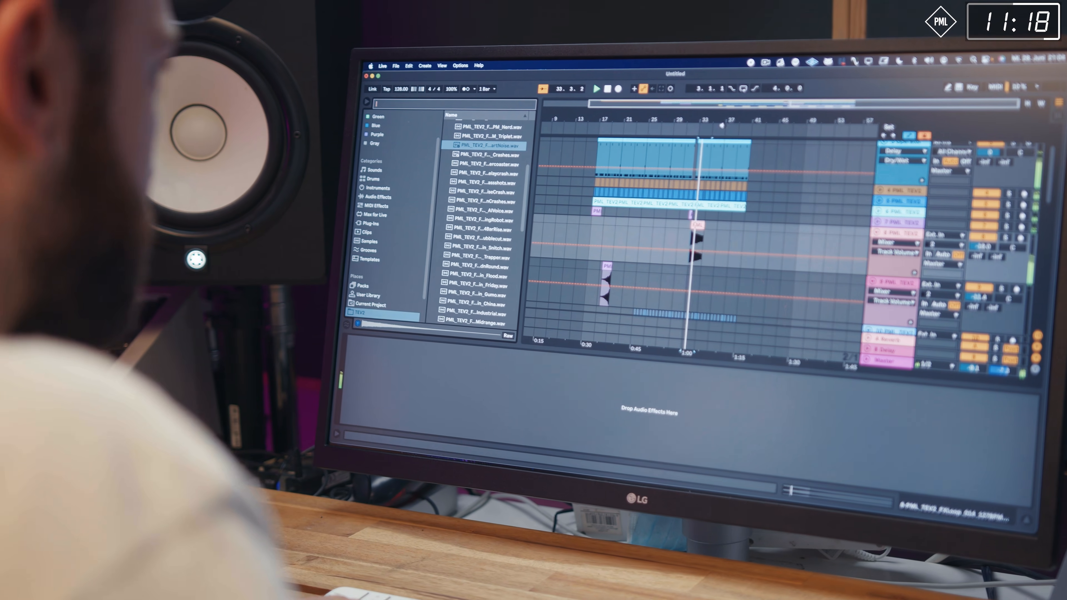
scroll(731, 201, down, 3)
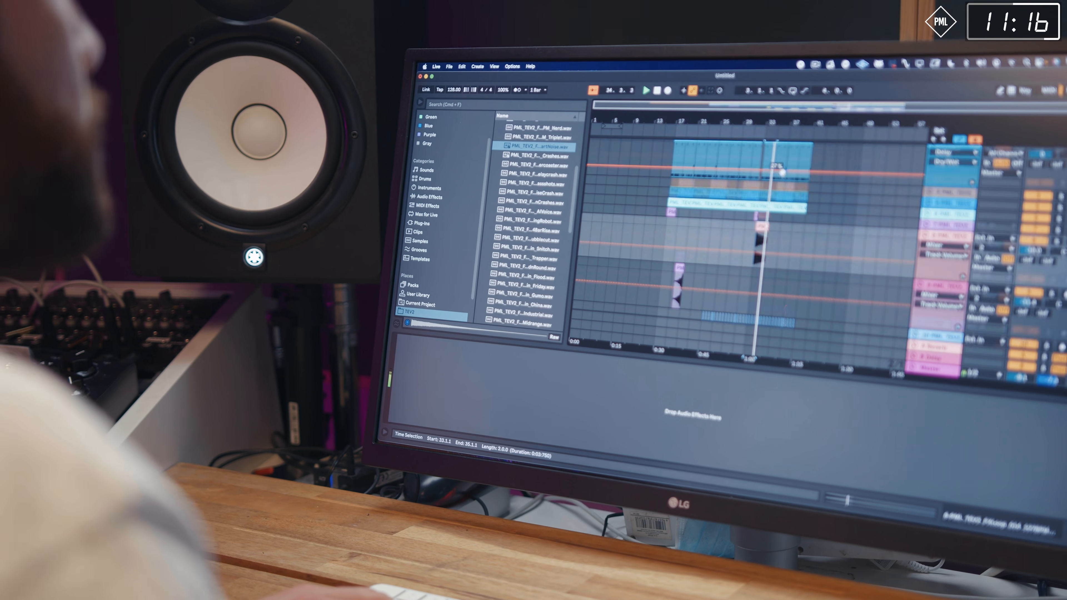
scroll(790, 174, up, 3)
scroll(795, 176, up, 3)
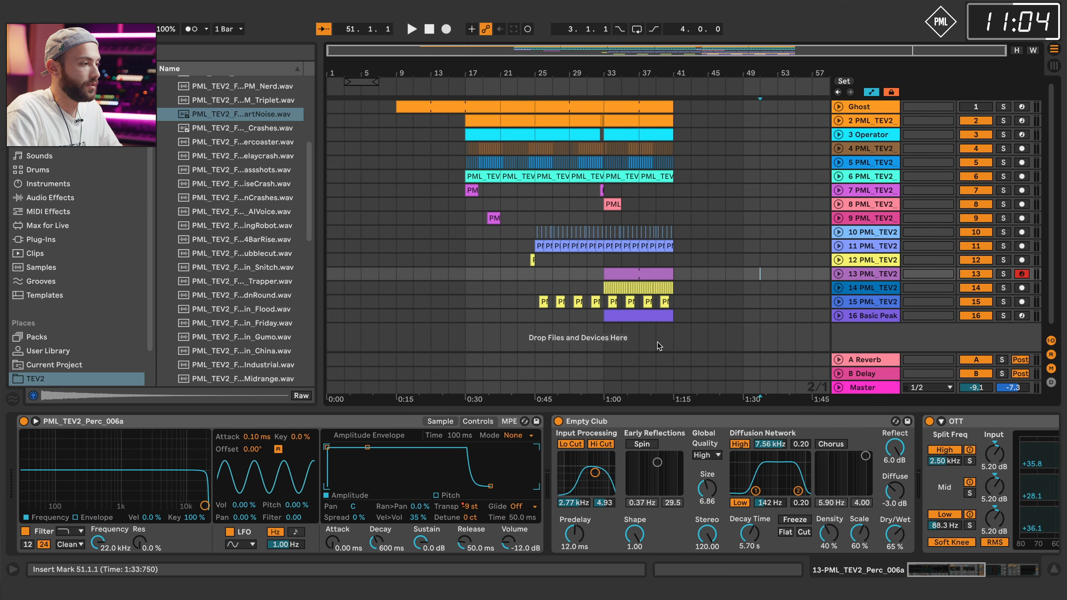
Try to move the clips on tracks 2 to 16 from bar 17 to bar 41.
drag(677, 320, 488, 169)
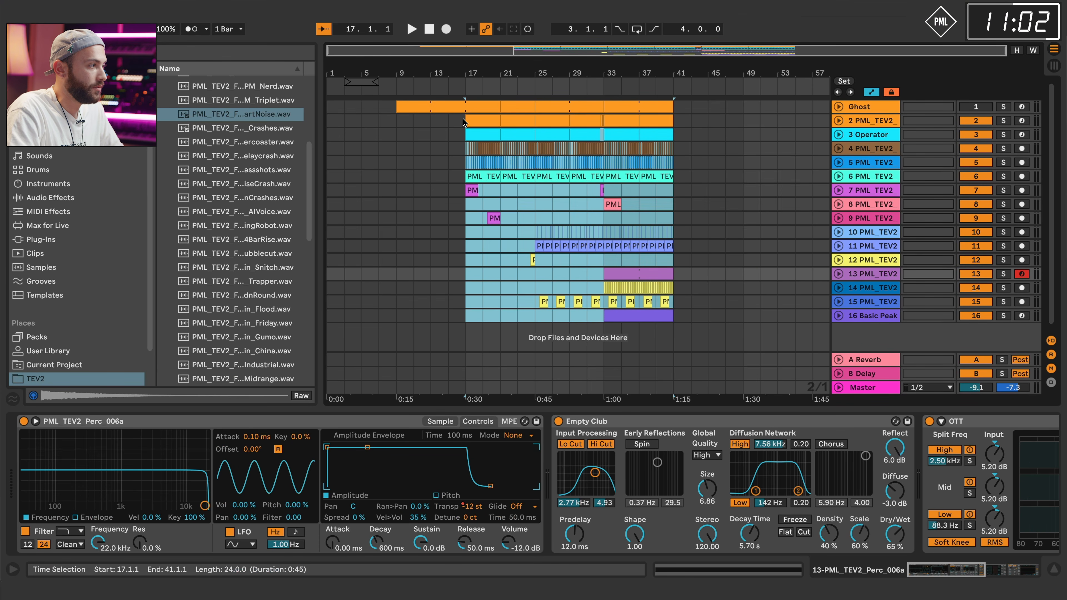
click(471, 122)
mouse_move(482, 122)
mouse_down()
mouse_move(689, 132)
mouse_move(695, 78)
mouse_move(608, 73)
mouse_move(627, 54)
mouse_up()
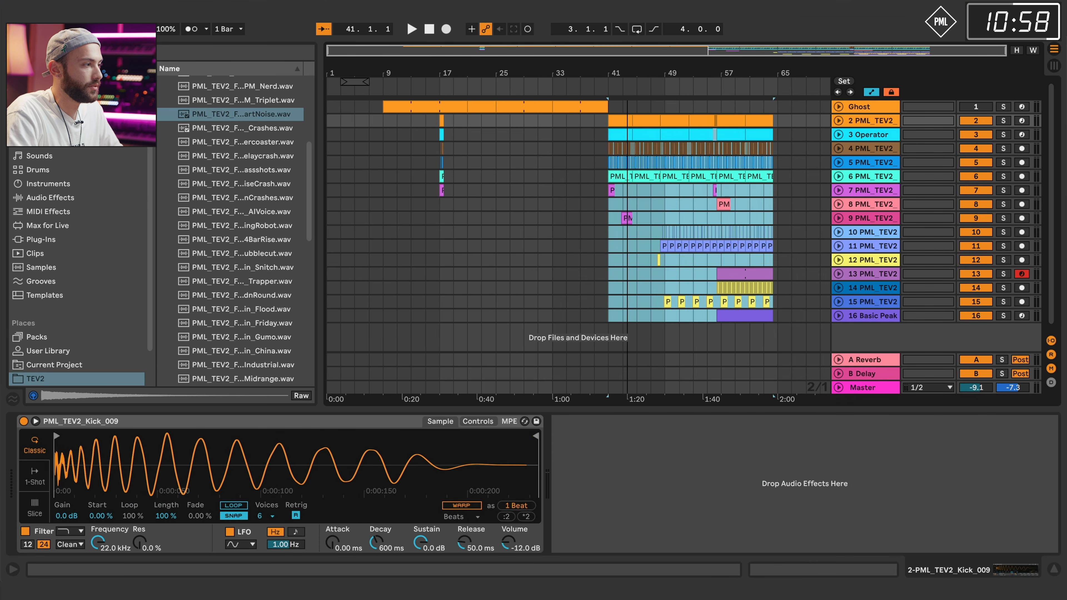
key(ctrl+z)
click(608, 315)
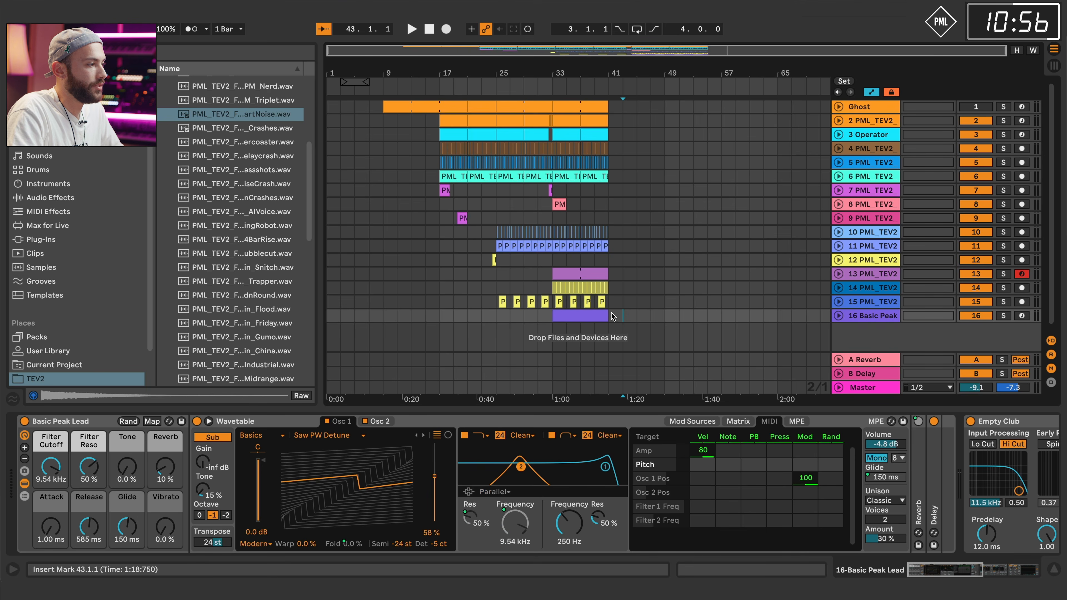
drag(608, 313, 447, 124)
Select bars 9 to 17 and duplicate that time range twice to shift the main section to bar 33.
click(383, 158)
drag(384, 153, 439, 152)
right_click(401, 74)
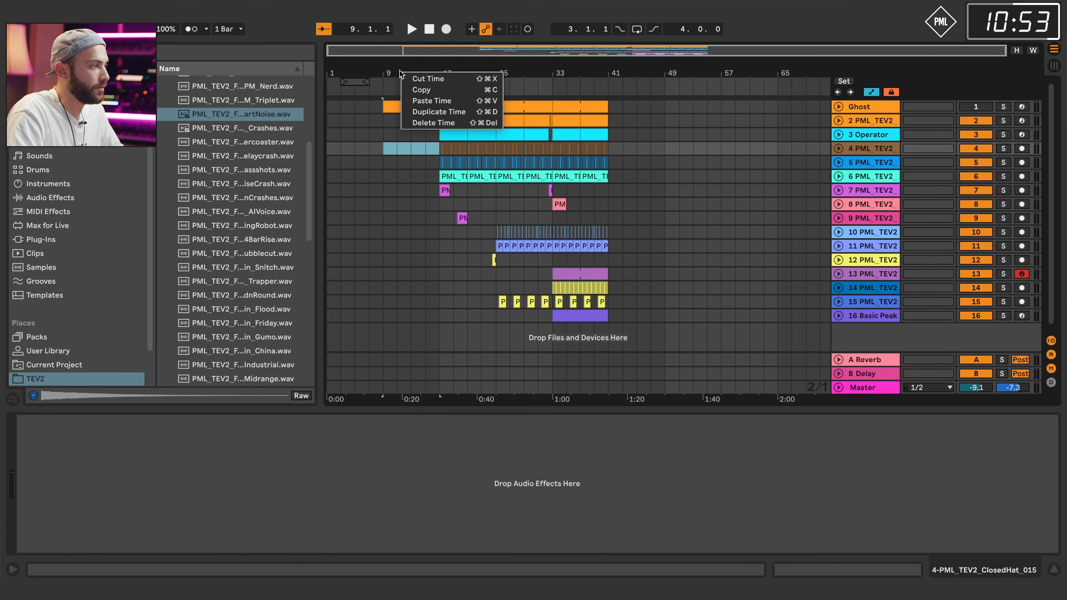
click(428, 112)
right_click(422, 74)
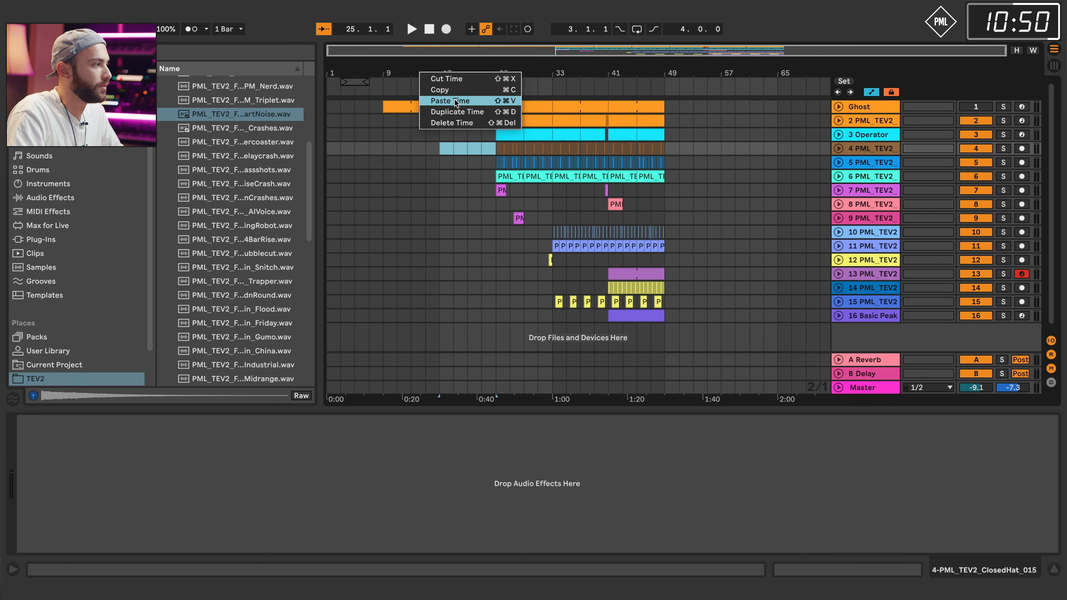
click(449, 111)
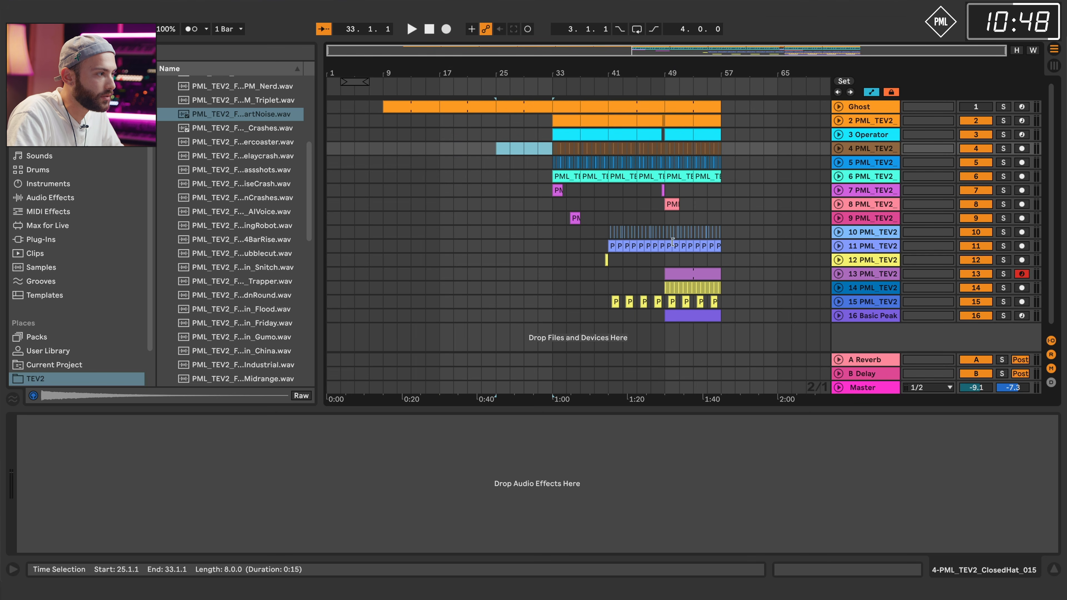
Copy the track 9 crash effect from bars 33 to 37 and paste it at bar 5, ending at bar 9.
drag(555, 218, 587, 225)
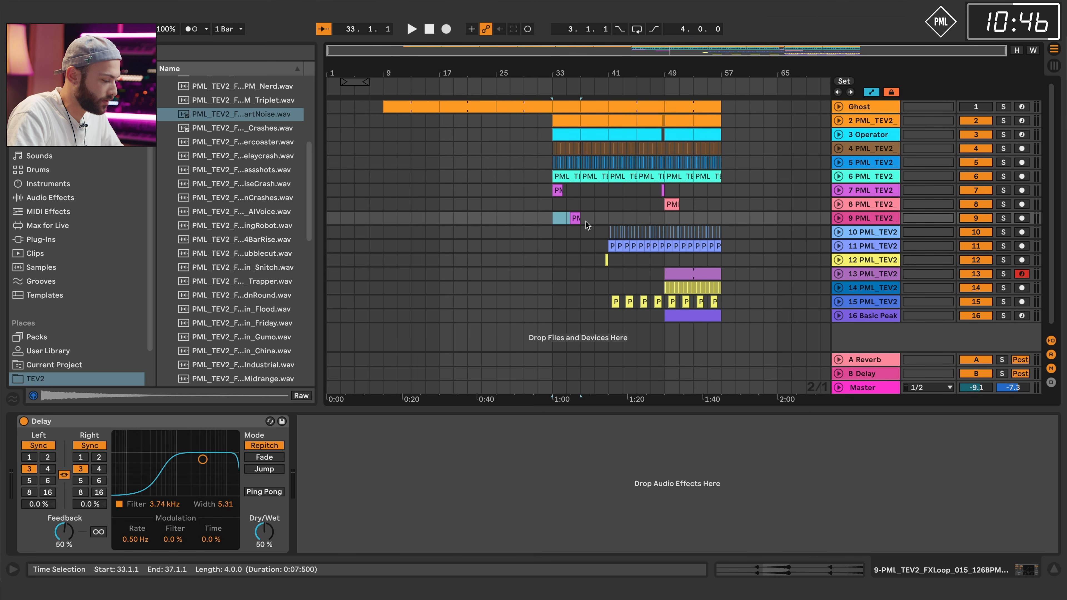
click(369, 218)
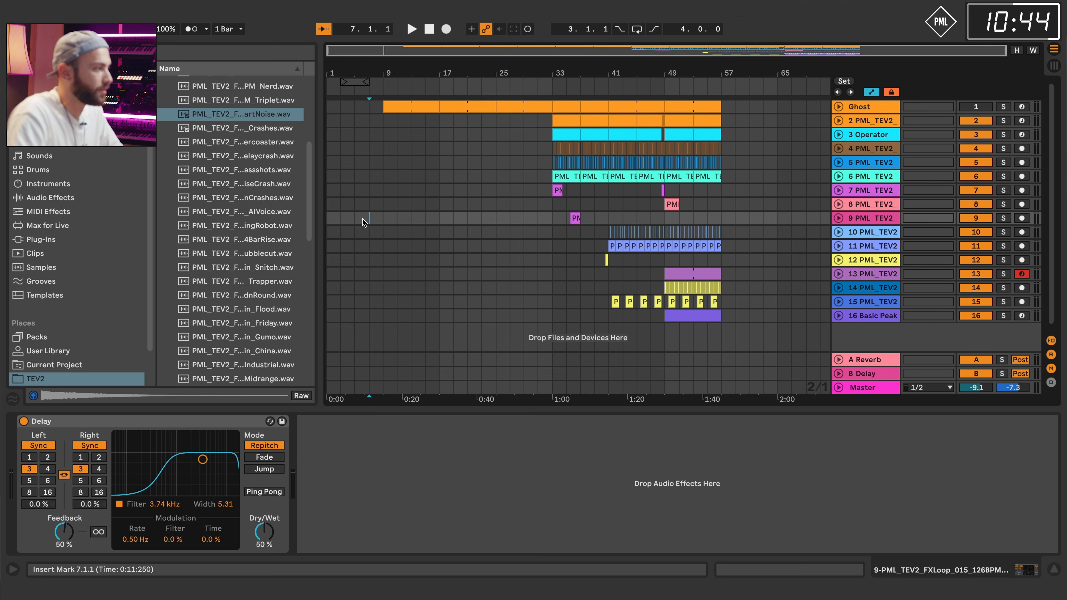
key(super+v)
drag(392, 217, 382, 220)
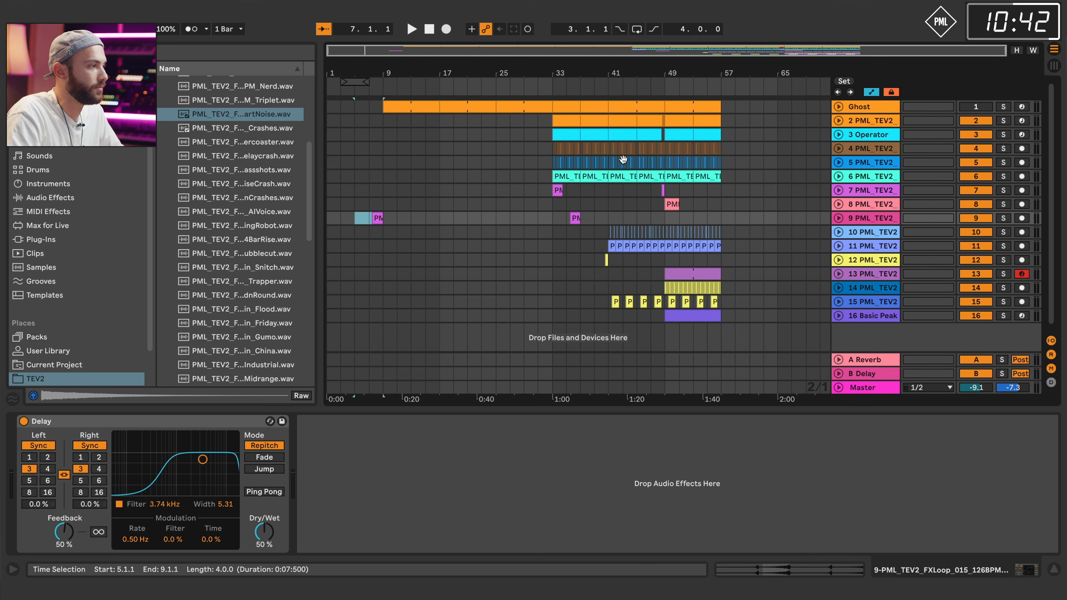
Copy the four-bar Operator clip to bar 9, extend it to bar 29, and play from the crash at 7.3.1.
click(566, 134)
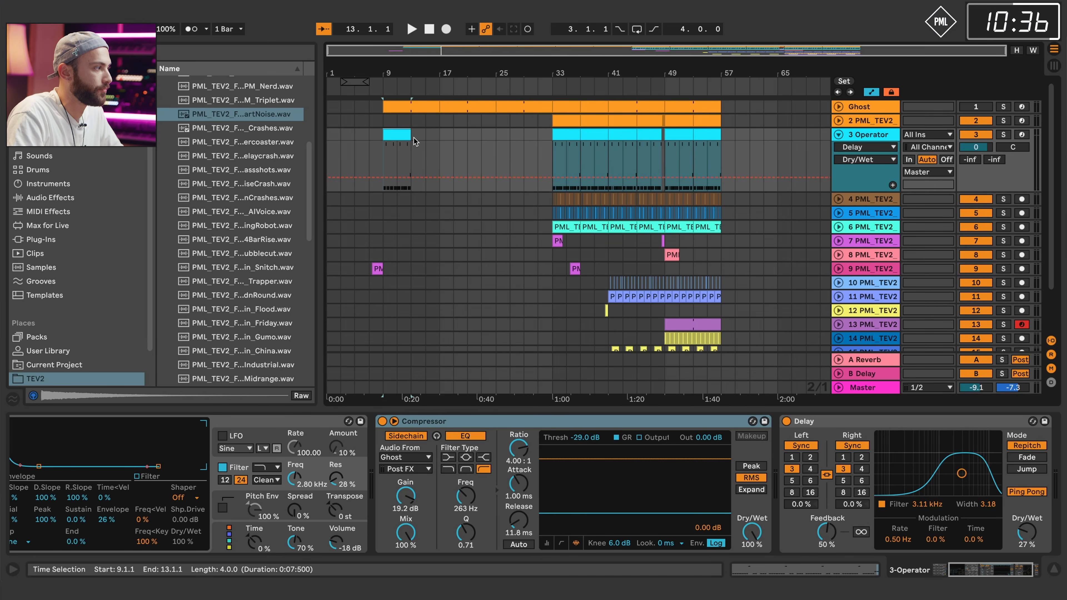
drag(408, 135, 521, 147)
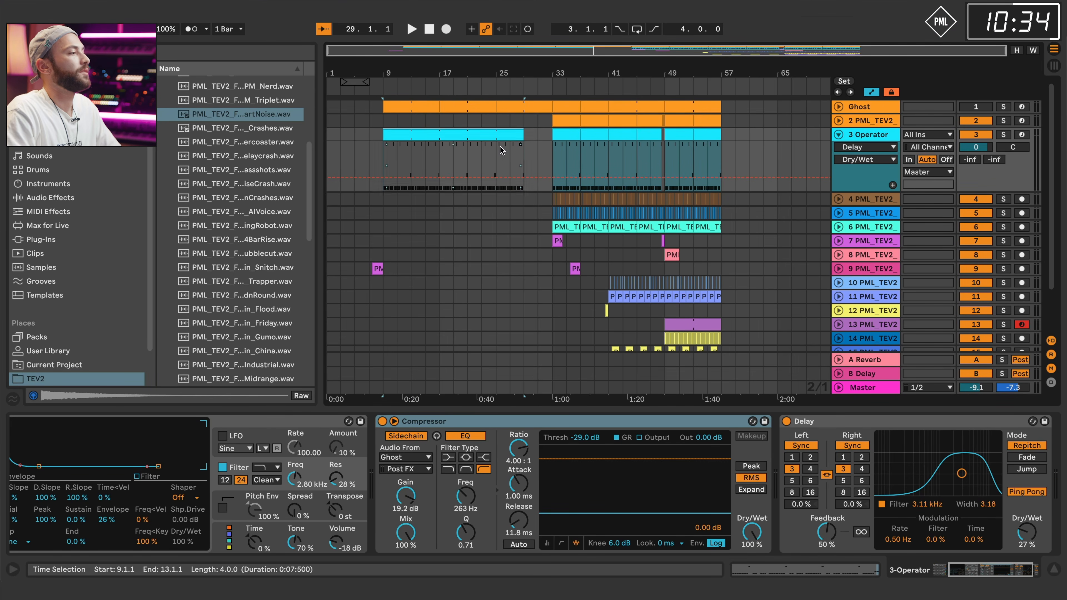
click(380, 159)
key(space)
key(space)
click(376, 268)
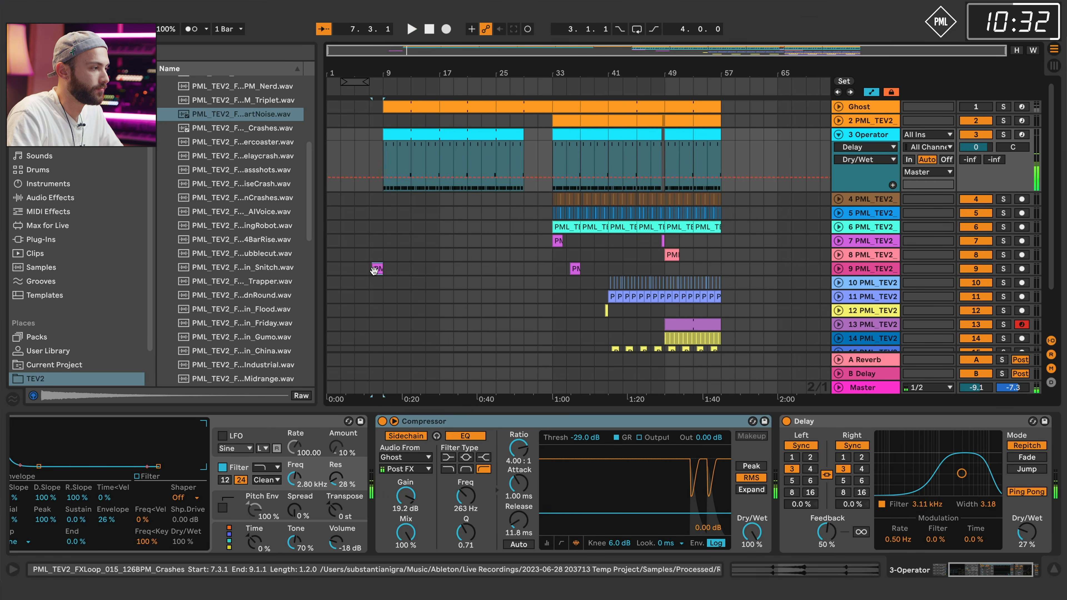
key(space)
Copy the track 15 vocal clips from bars 41 to 49 and paste them at bar 9.
scroll(556, 296, down, 3)
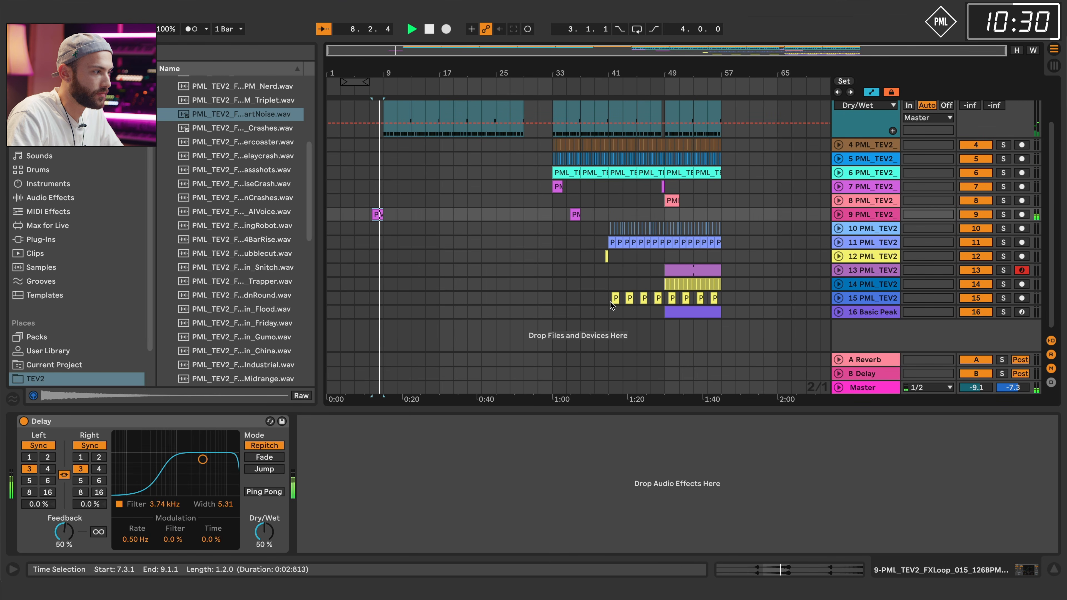
drag(611, 303, 665, 300)
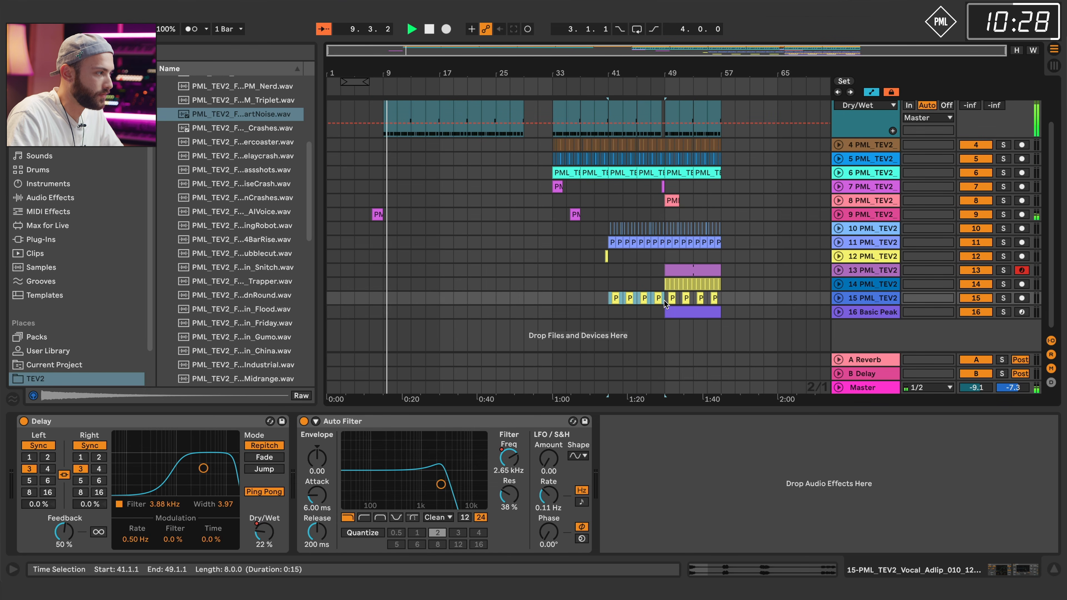
key(ctrl+c)
click(383, 301)
key(ctrl+v)
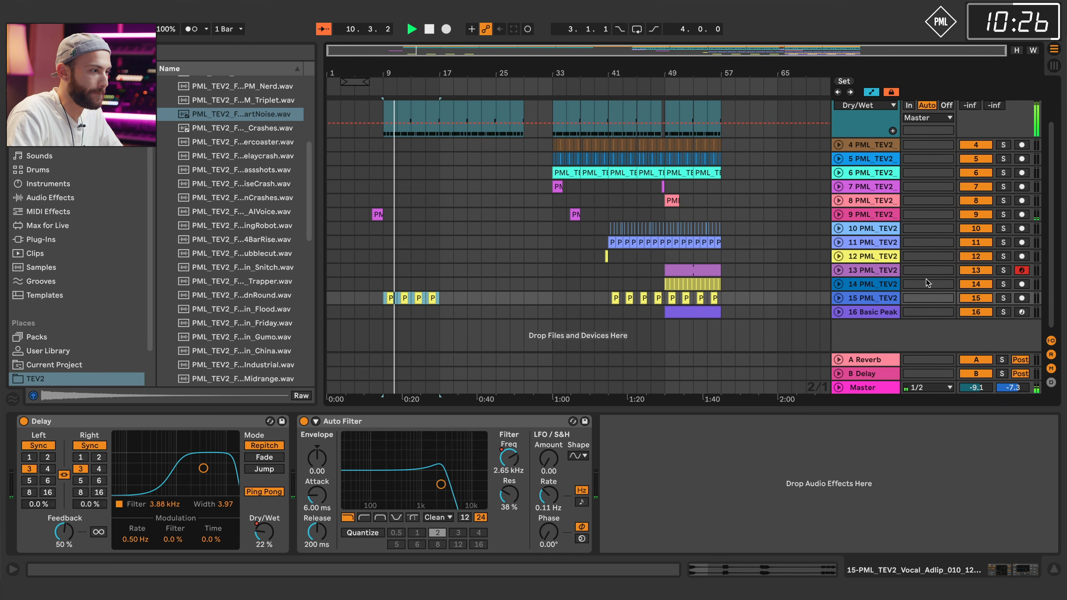
Expand track 15 with its Auto Filter frequency automation and insert a new audio track below it.
click(837, 299)
click(509, 461)
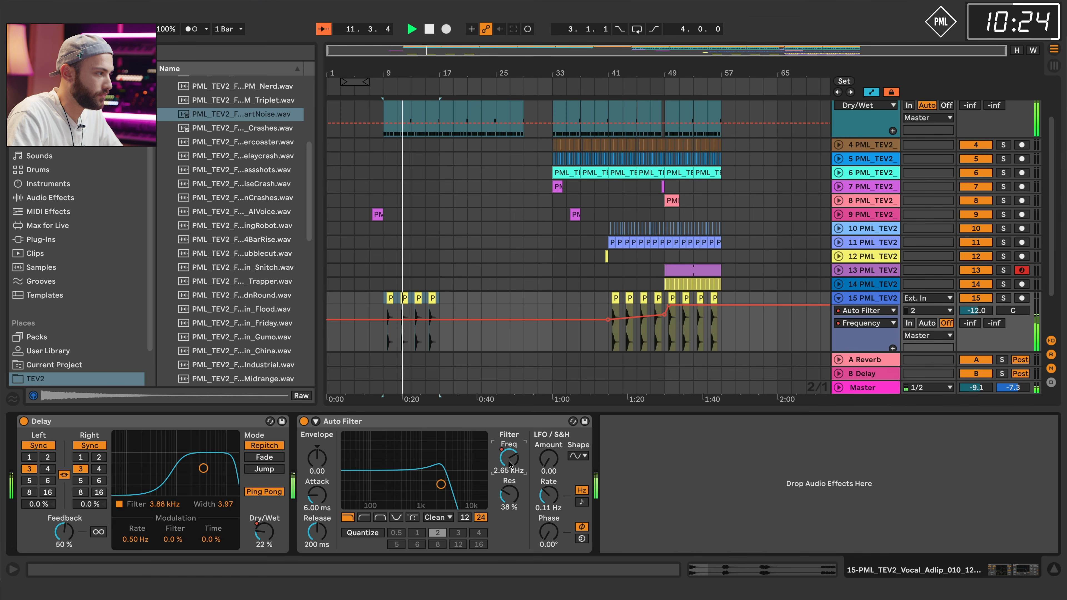
right_click(856, 304)
click(886, 394)
scroll(195, 77, down, 1)
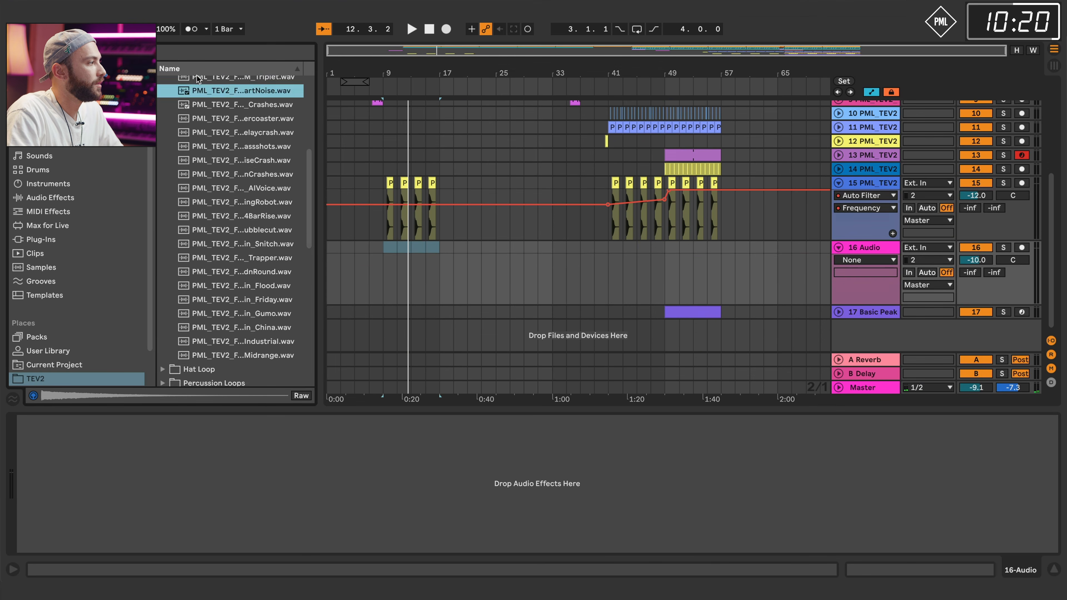
scroll(281, 213, down, 1)
scroll(238, 178, down, 3)
scroll(235, 180, up, 9)
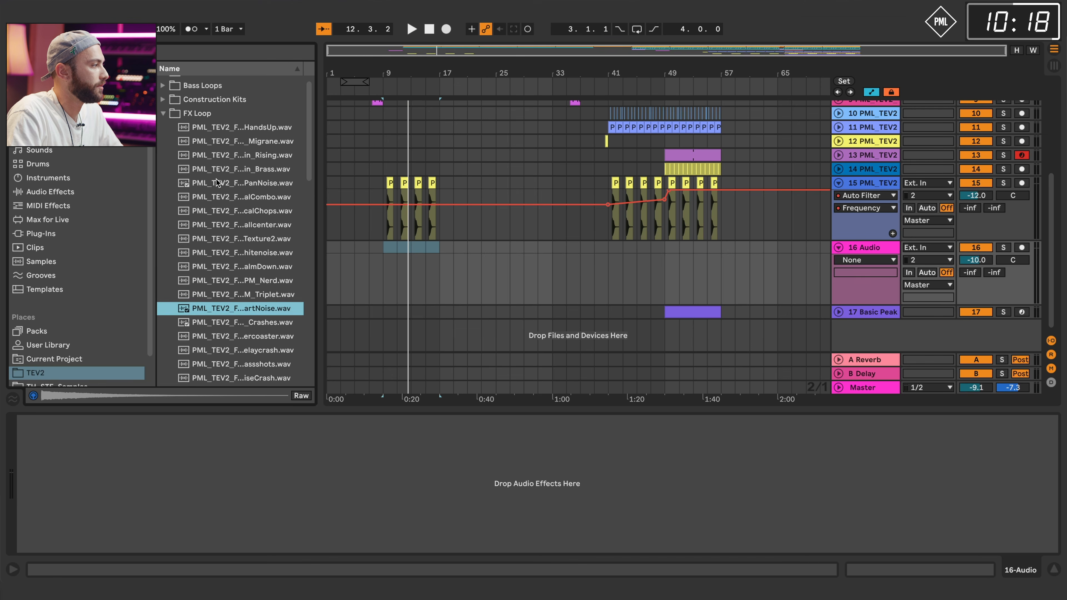
key(super+f)
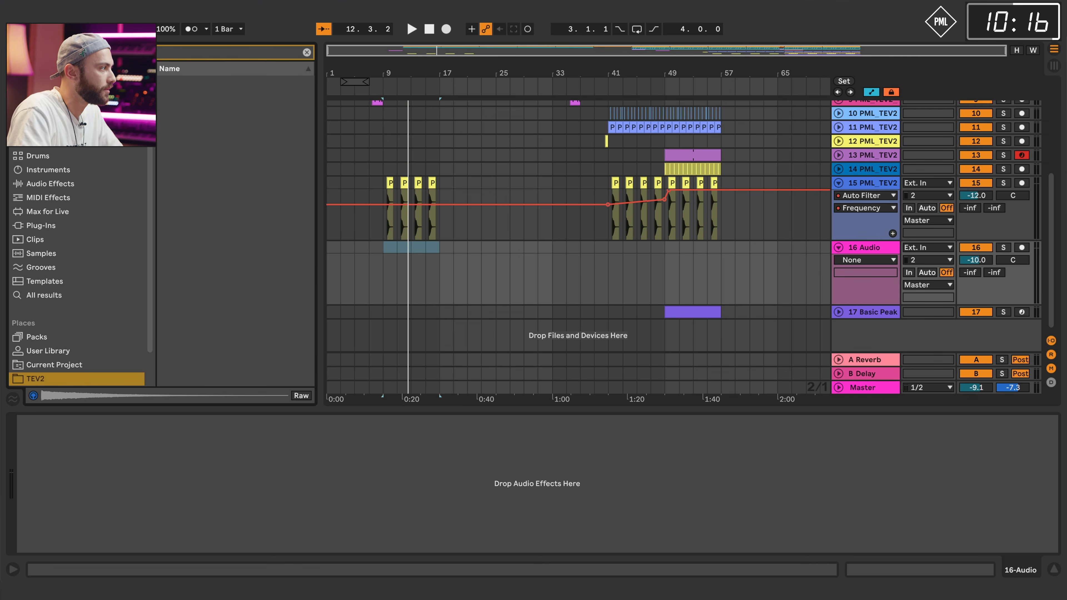
click(305, 53)
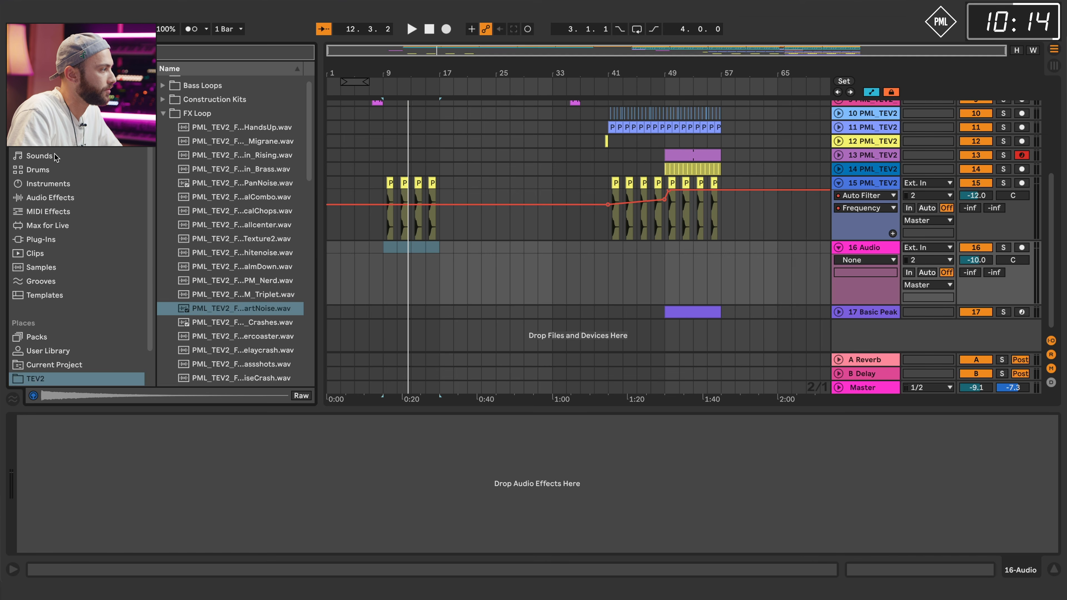
Load the Cruiser Strings.adg preset from the Strings category of Sounds onto a new MIDI track below track 17.
click(40, 156)
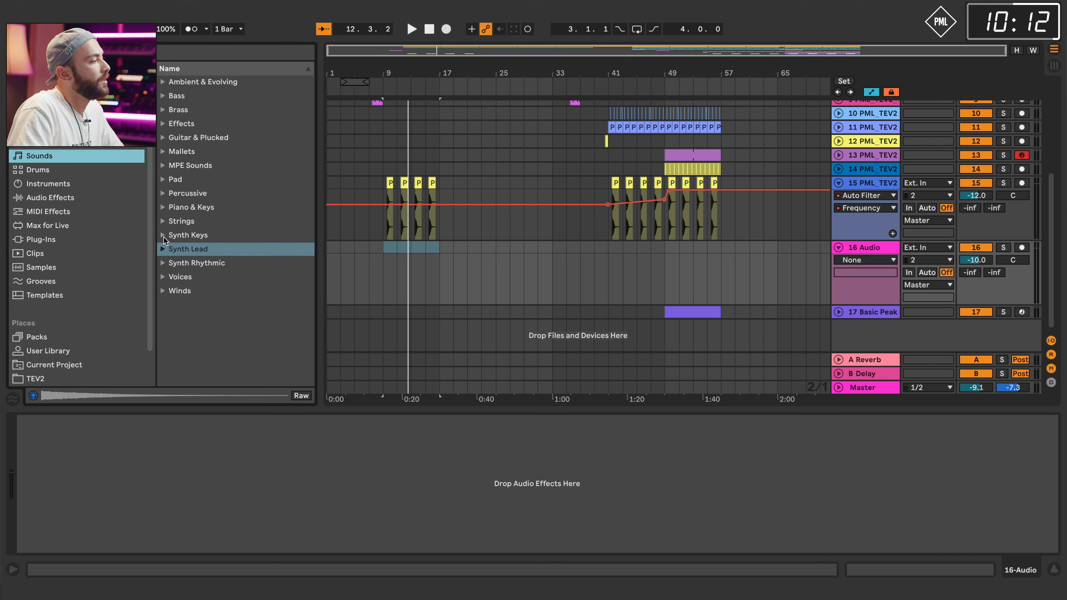
click(188, 221)
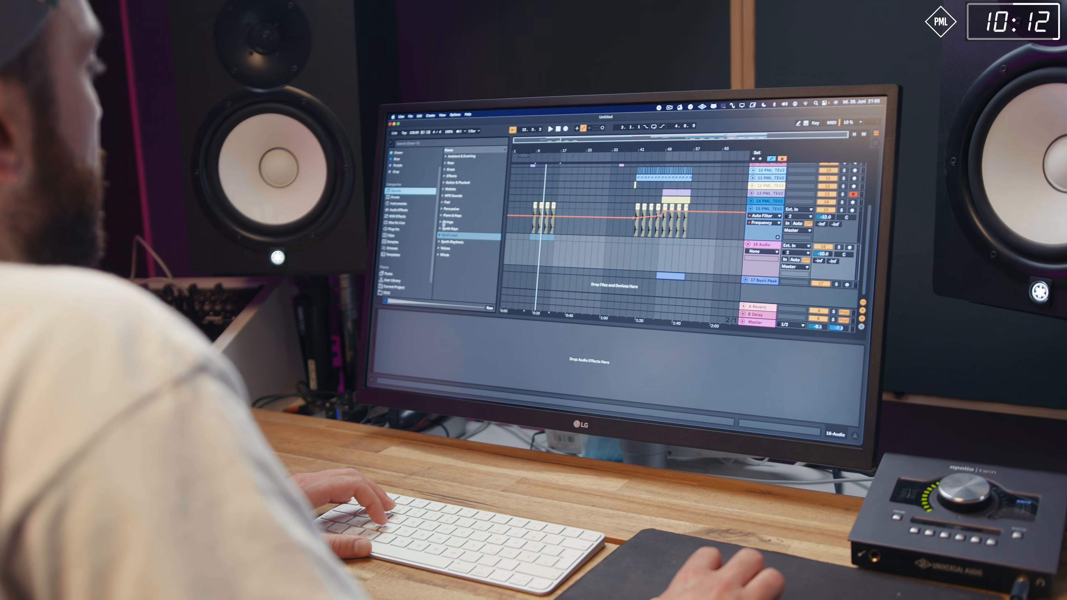
click(198, 263)
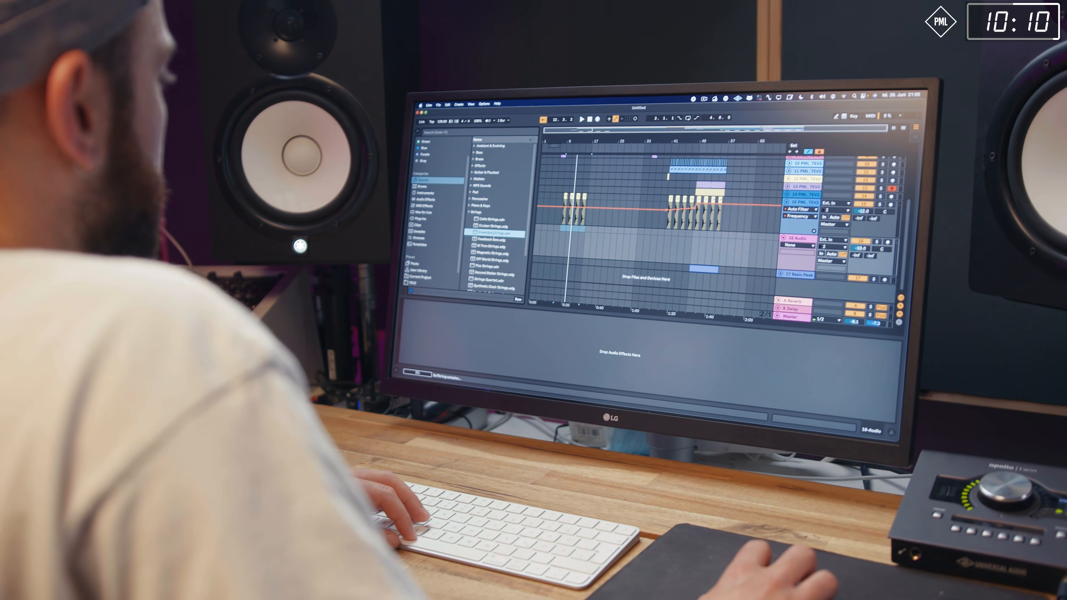
scroll(491, 238, down, 3)
click(490, 206)
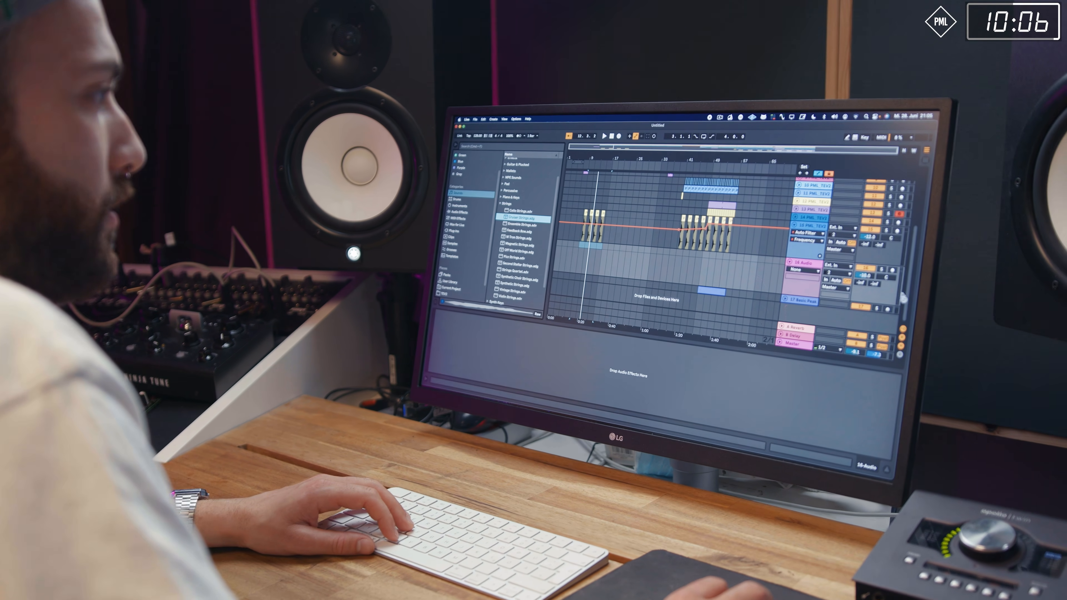
drag(902, 297, 831, 315)
Create an eight-bar MIDI clip from bar 9 to 17 on the Cruiser Strings track and set its grid to 1 Bar.
click(590, 285)
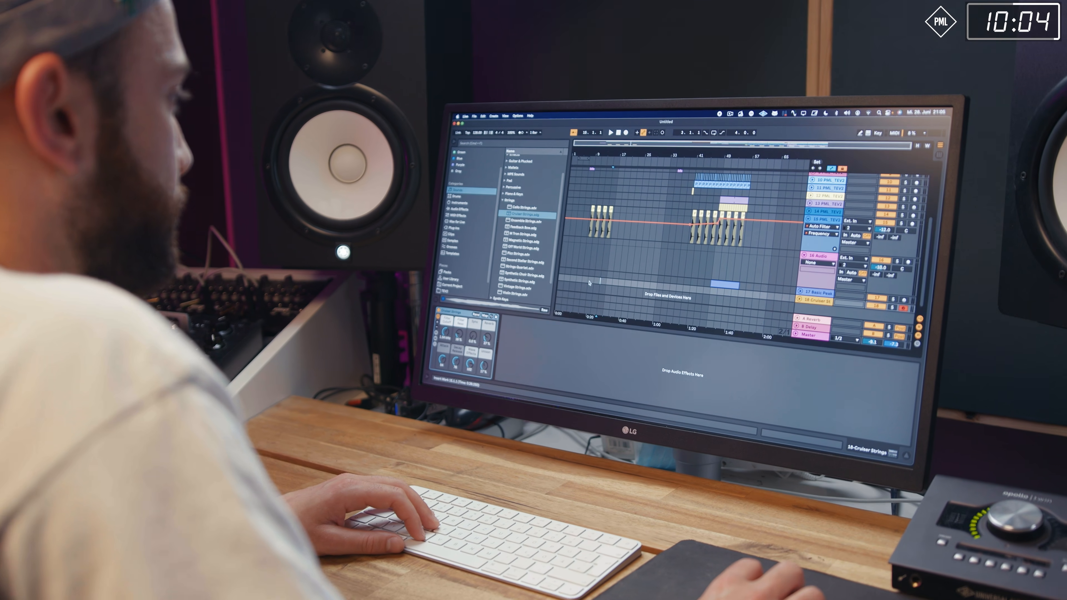
drag(582, 284, 607, 284)
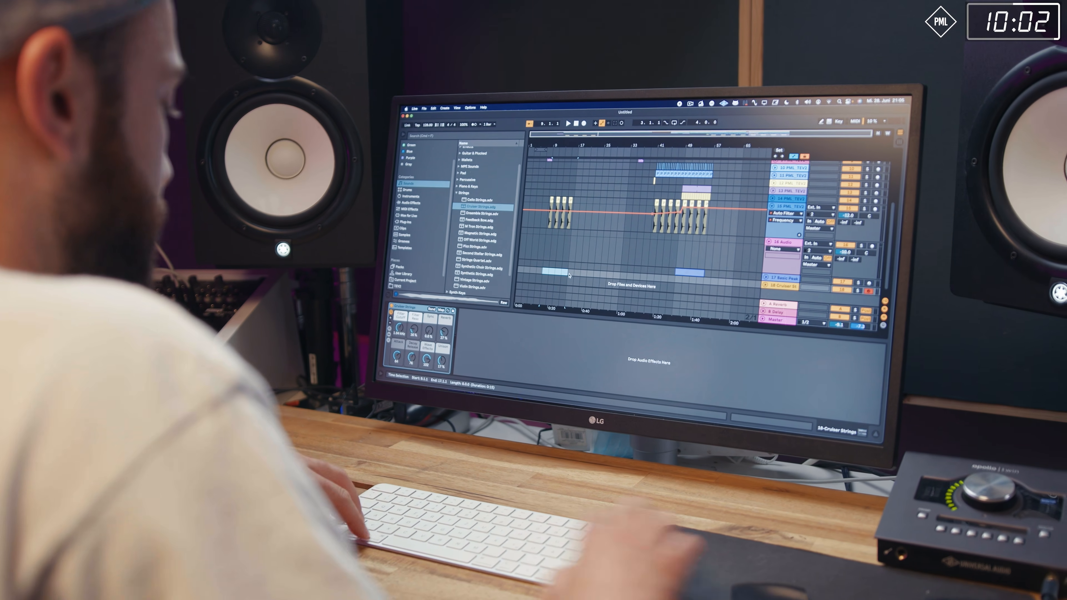
double_click(568, 274)
right_click(424, 61)
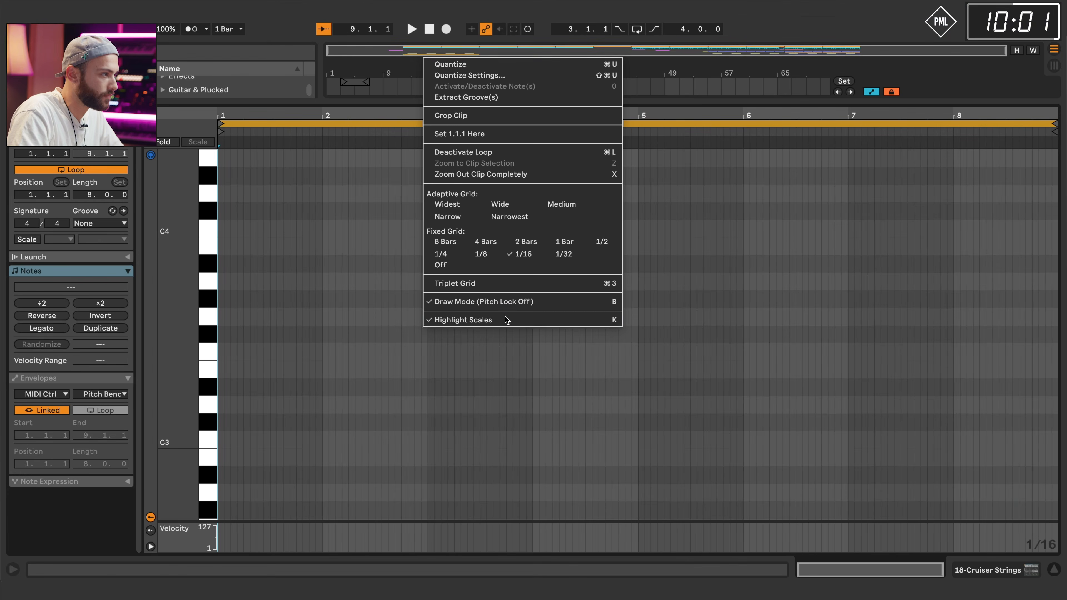
click(578, 247)
Draw a G4 note spanning all eight bars of the Cruiser Strings clip and play it back.
click(259, 262)
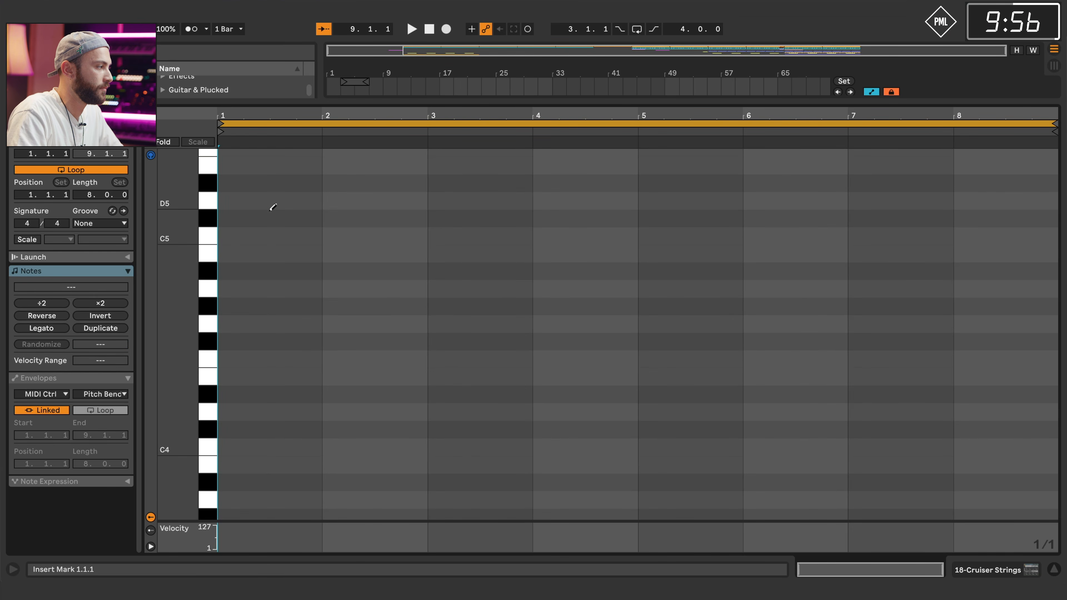
scroll(274, 202, up, 6)
click(286, 178)
click(274, 215)
click(275, 215)
click(299, 432)
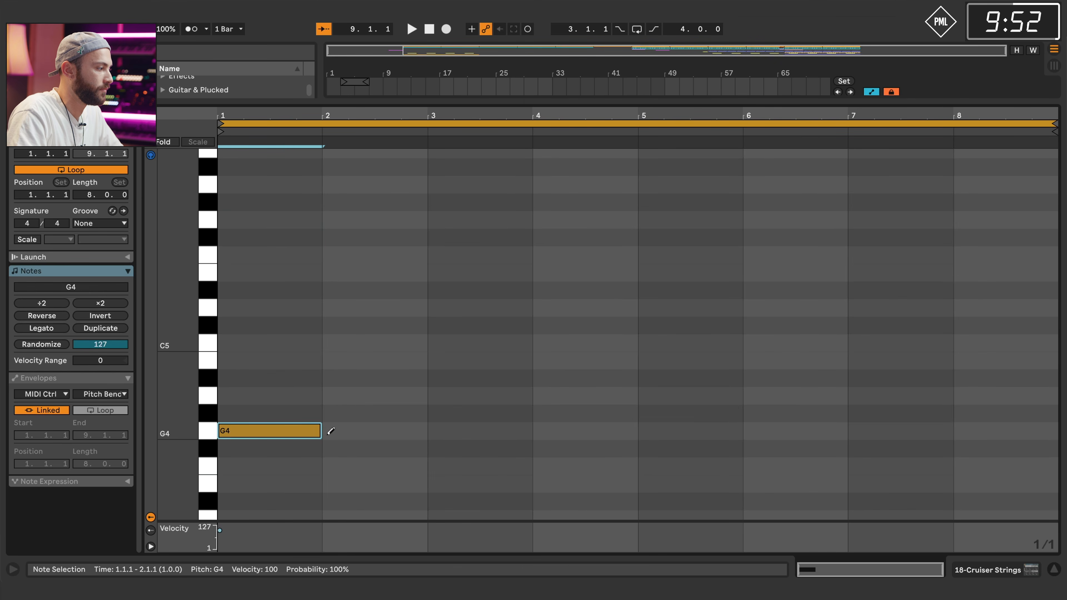
click(1014, 465)
key(shift+Tab)
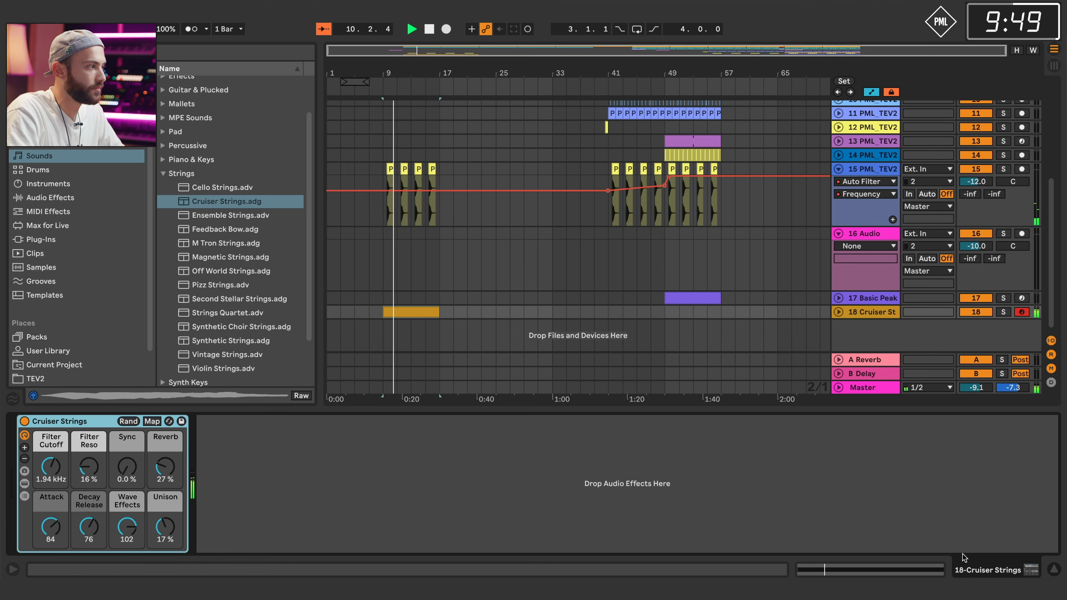
Copy the Empty Club reverb from track 13 onto the Cruiser Strings track and play the clip from bar 9.
click(839, 312)
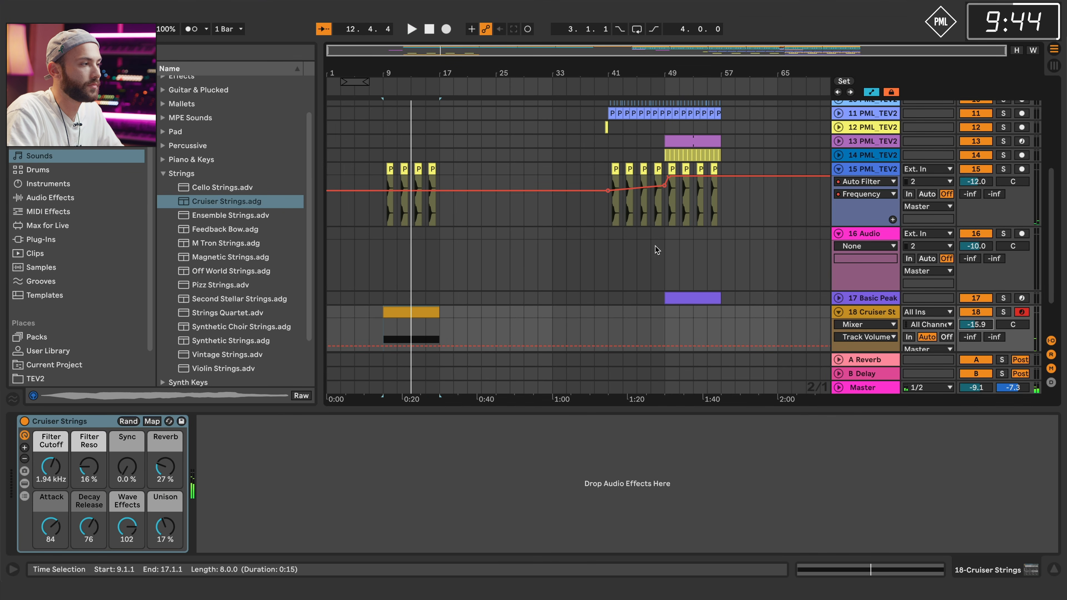
click(858, 145)
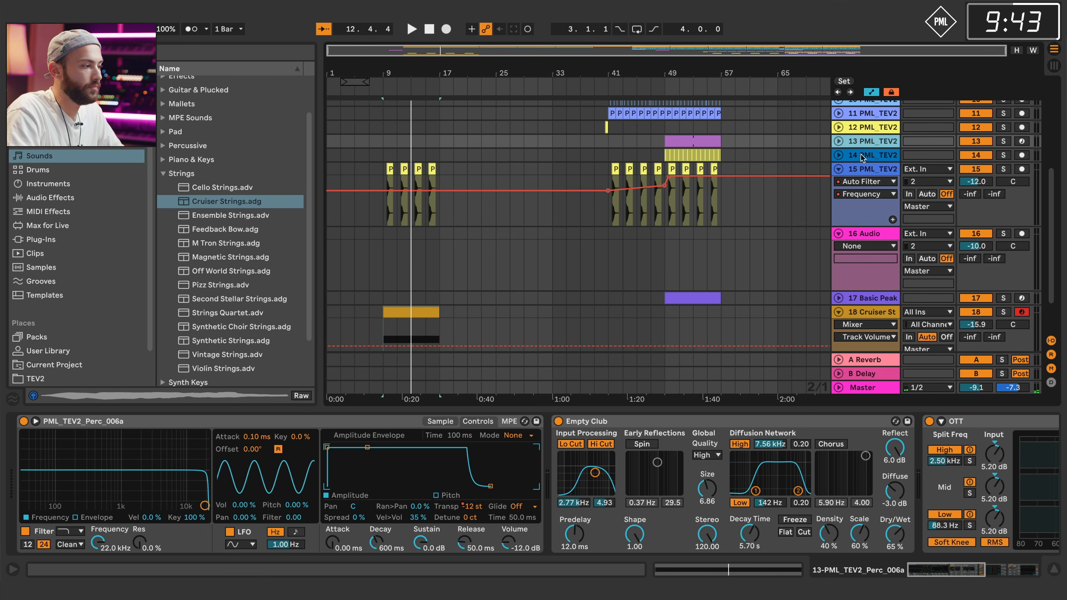
click(671, 420)
click(453, 336)
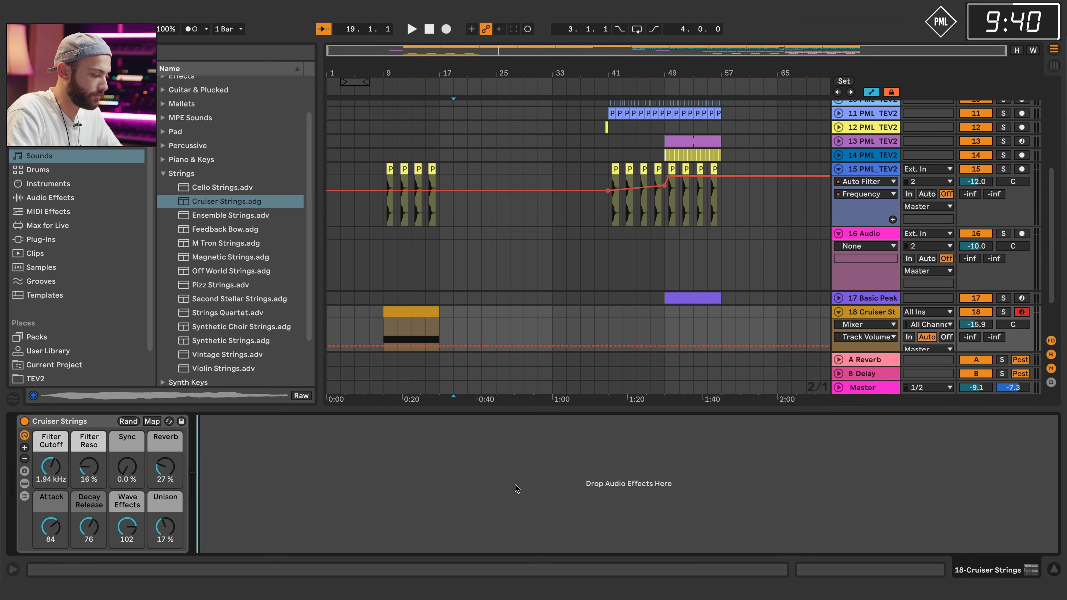
double_click(418, 315)
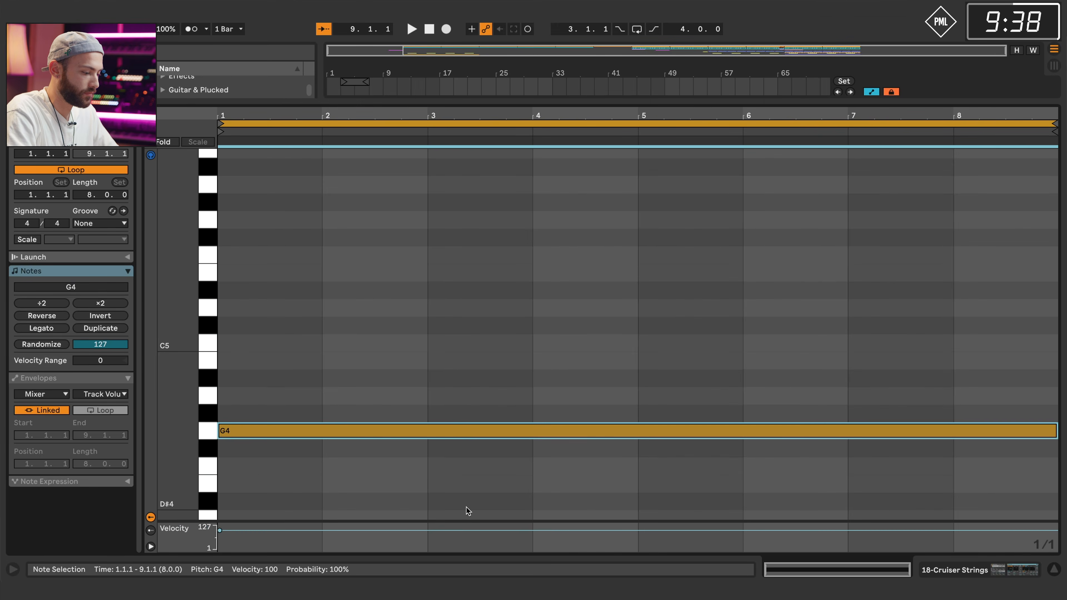
key(space)
click(952, 573)
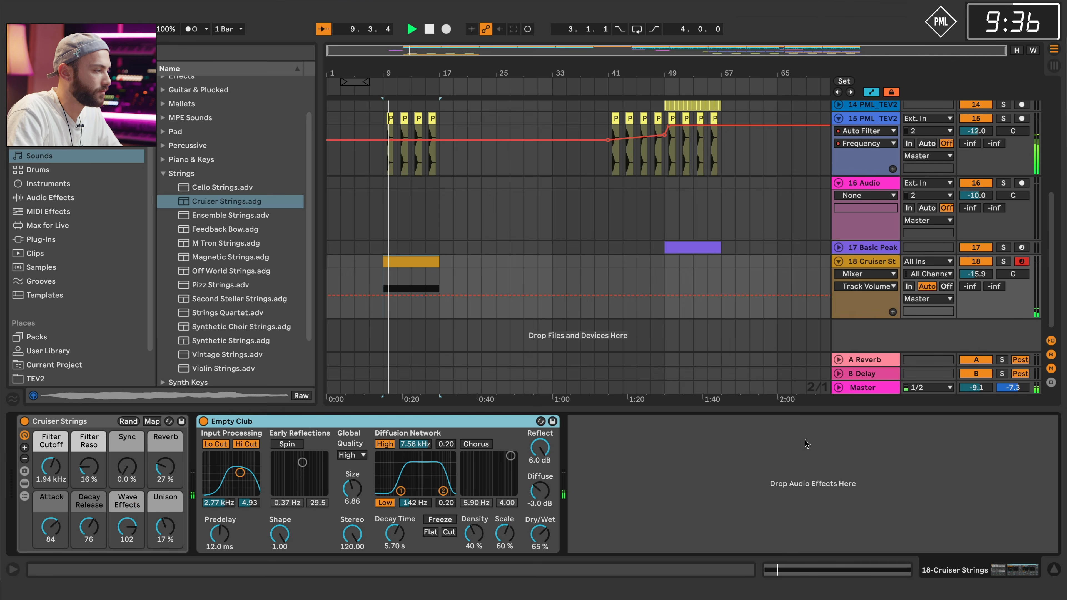
Duplicate the track 15 vocal clips from bars 9 to 17 so they continue to bar 25.
scroll(490, 225, up, 5)
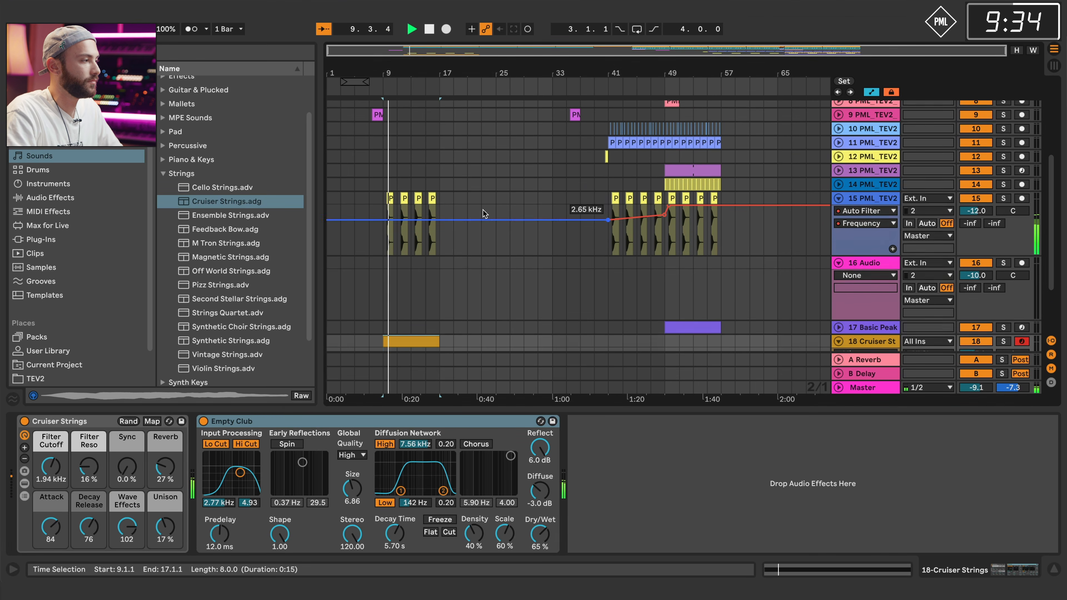
drag(436, 228, 383, 202)
key(ctrl+d)
Automate Operator's filter frequency on track 3 at 733 Hz from bar 9 to 29, rising to 2.80 kHz at bar 33.
scroll(450, 157, up, 9)
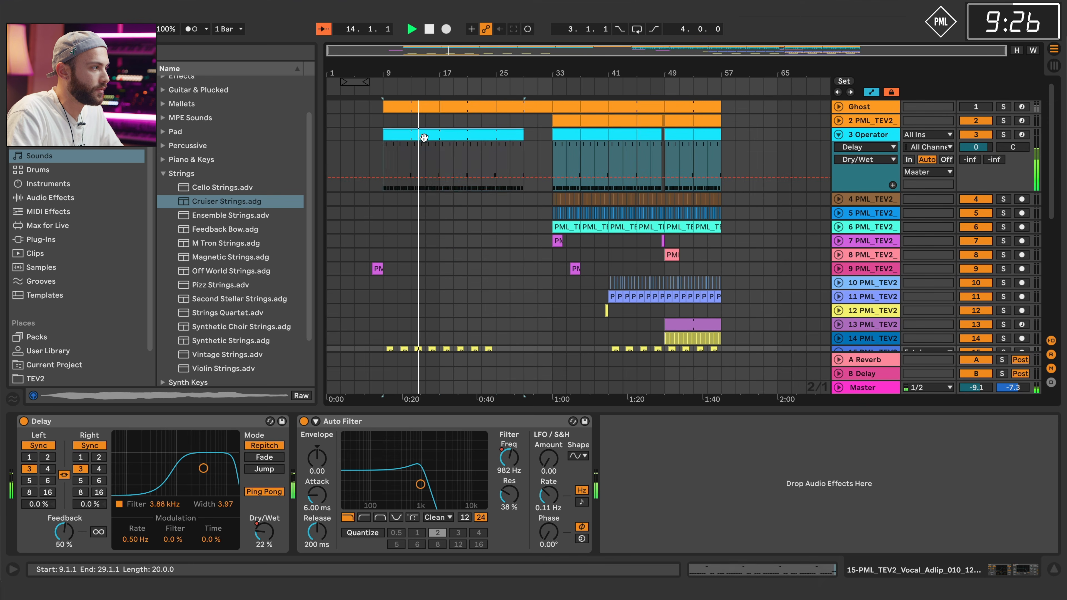
click(424, 137)
key(space)
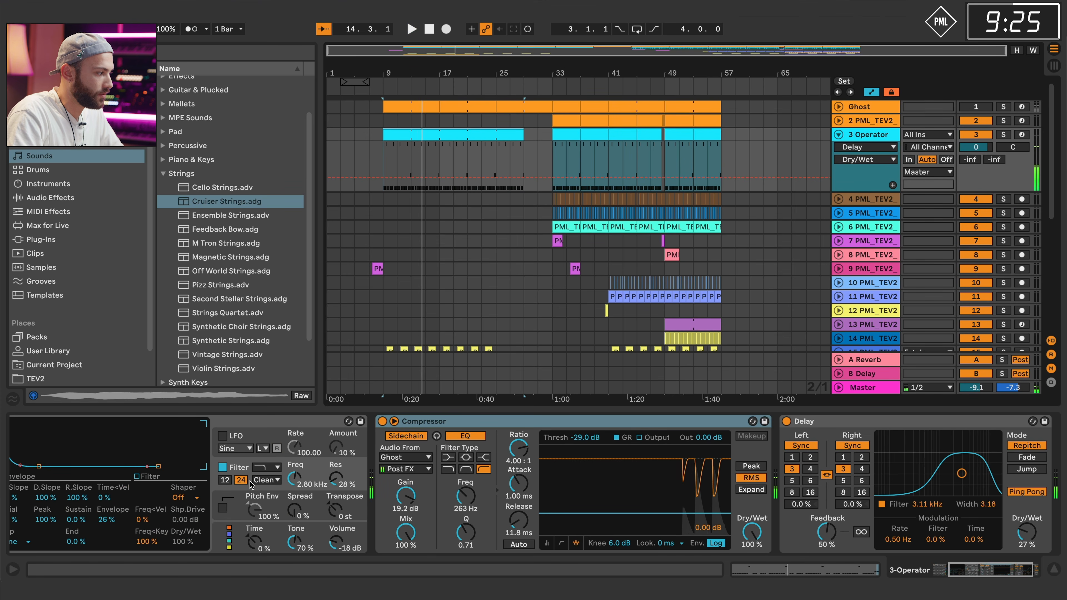
click(294, 478)
click(553, 156)
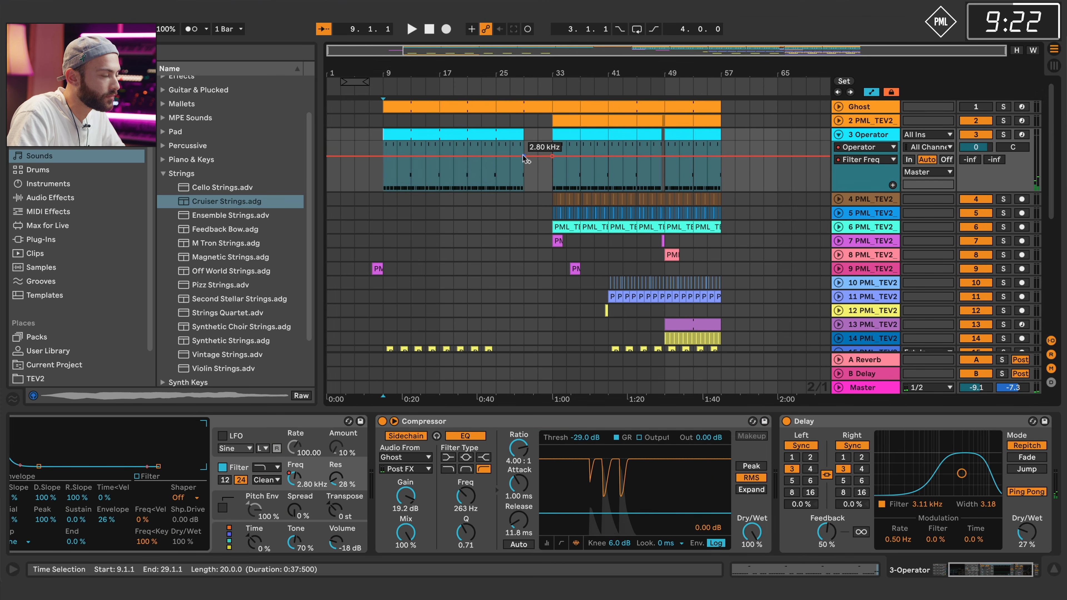
drag(524, 157, 523, 167)
click(383, 167)
Play from bar 9 and raise Operator's filter frequency automation to 3.09 kHz at bar 17.
key(space)
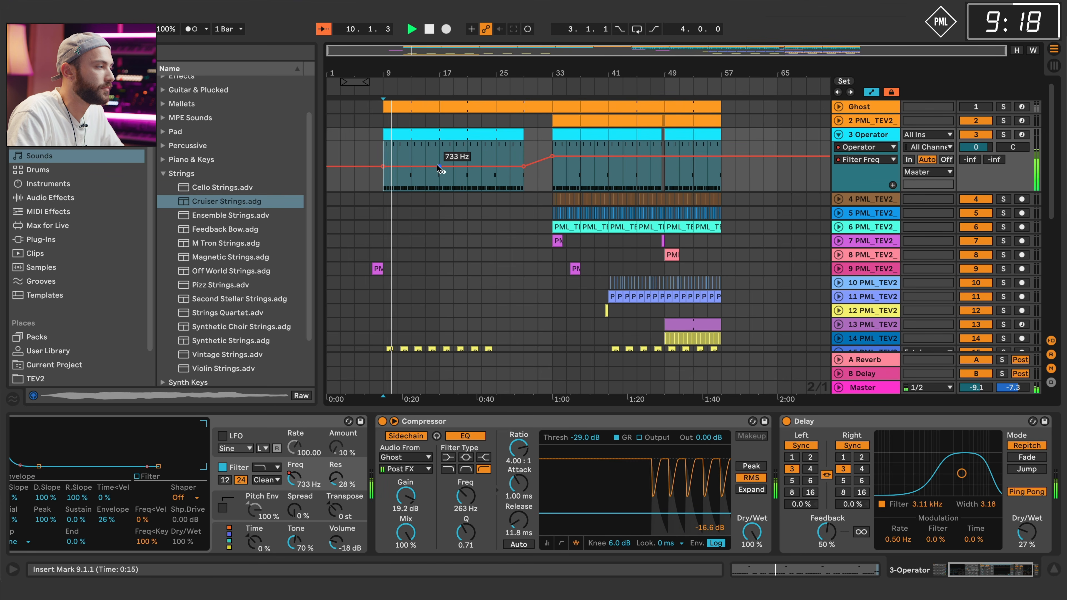
drag(440, 167, 439, 159)
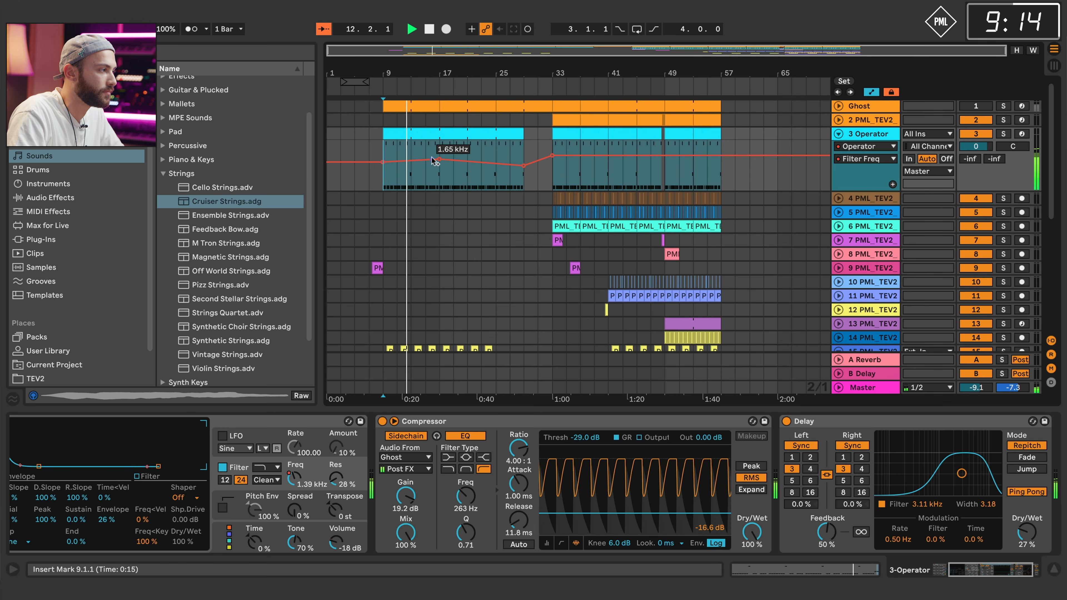
drag(440, 159, 440, 155)
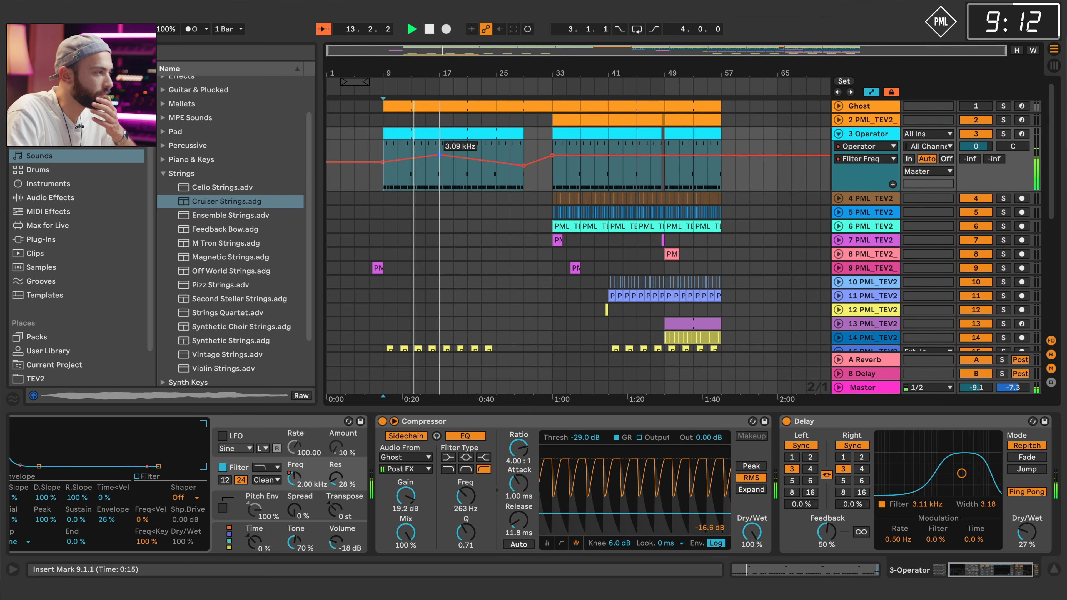
Add an Auto Filter to the Cruiser Strings track and automate its frequency falling to 1.24 kHz from bar 9 to bar 17.
scroll(483, 237, down, 3)
scroll(483, 237, down, 3)
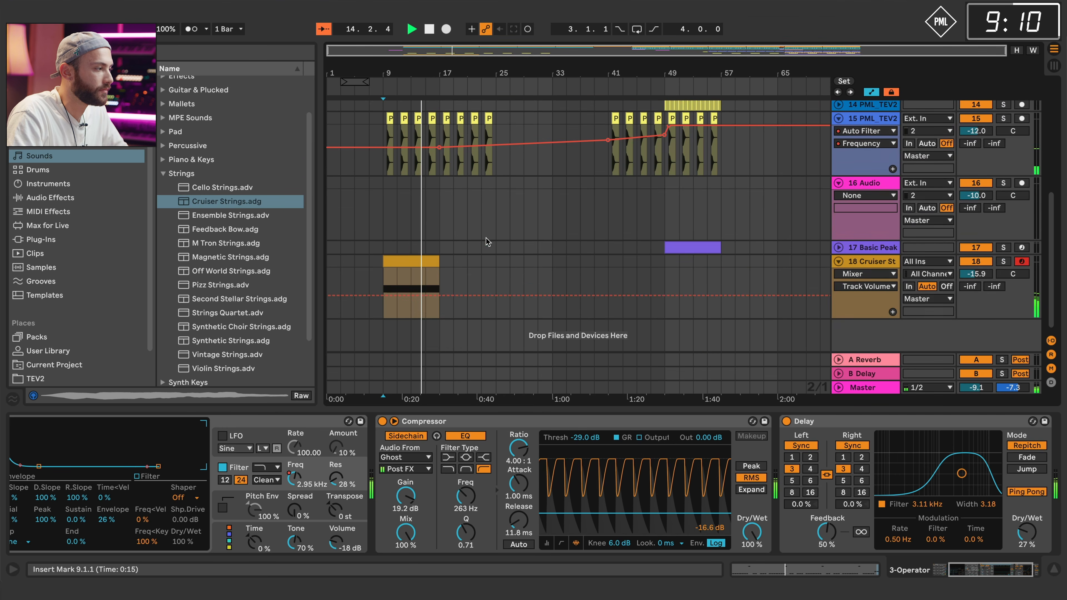
click(866, 261)
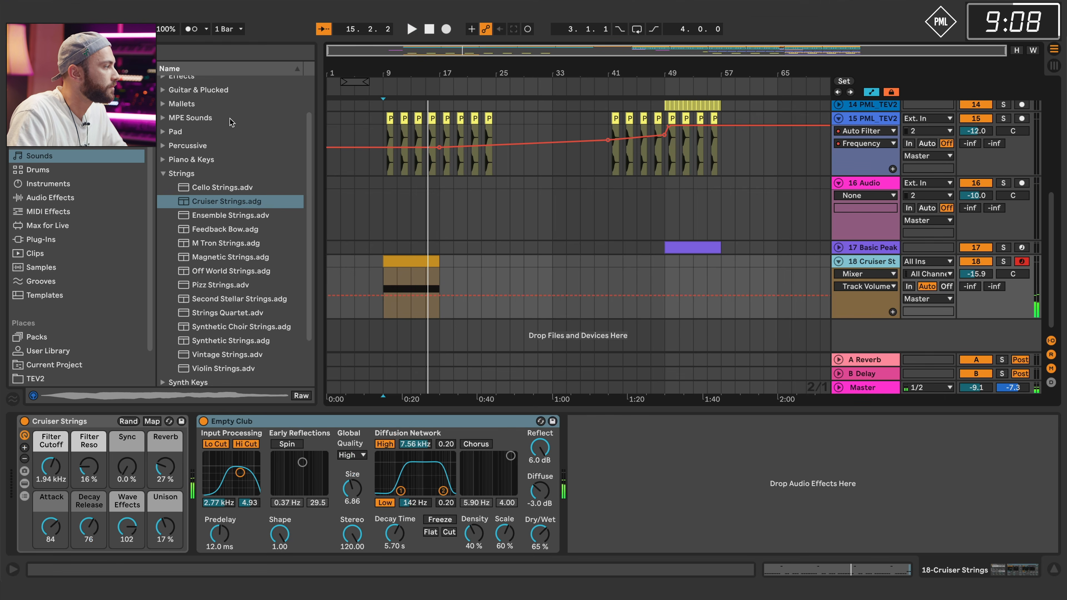
click(74, 196)
drag(195, 140, 766, 512)
click(789, 464)
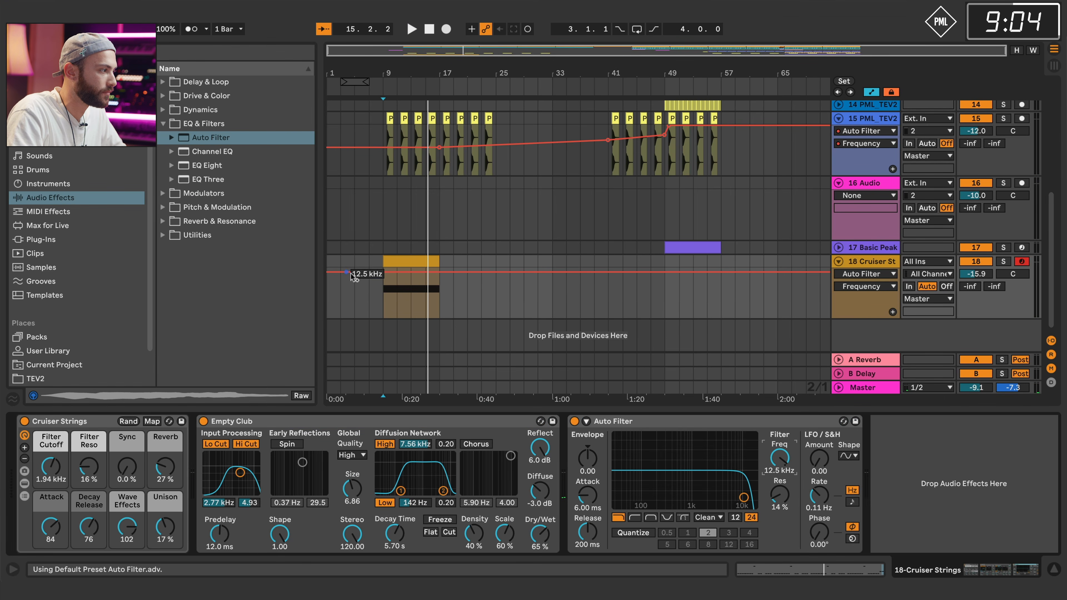
drag(384, 277, 447, 278)
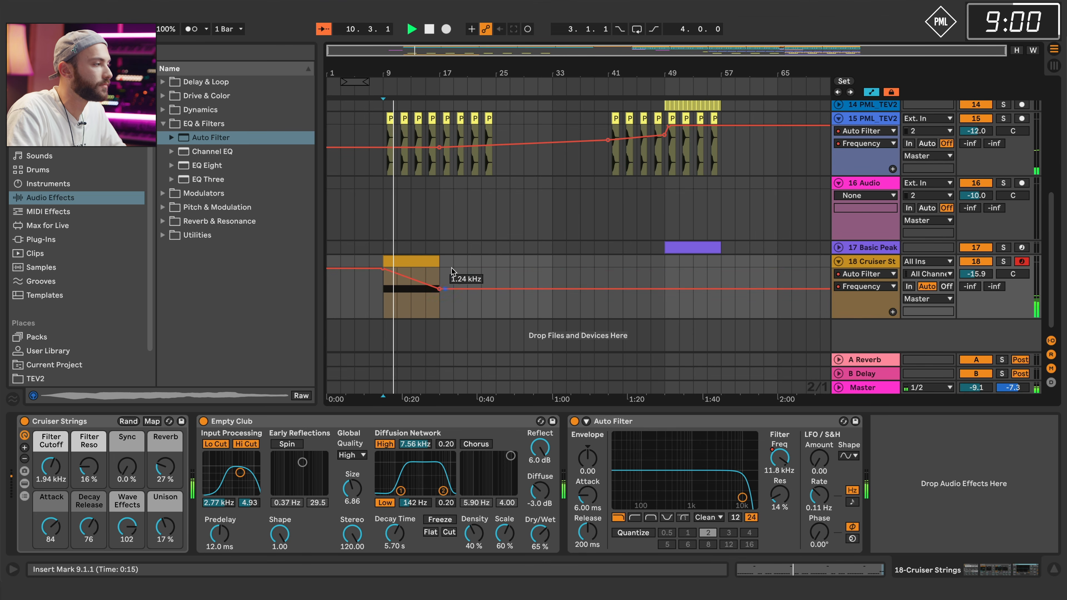
Copy the track 8 FX clip from bar 49 and paste it at bar 17.
scroll(567, 210, up, 10)
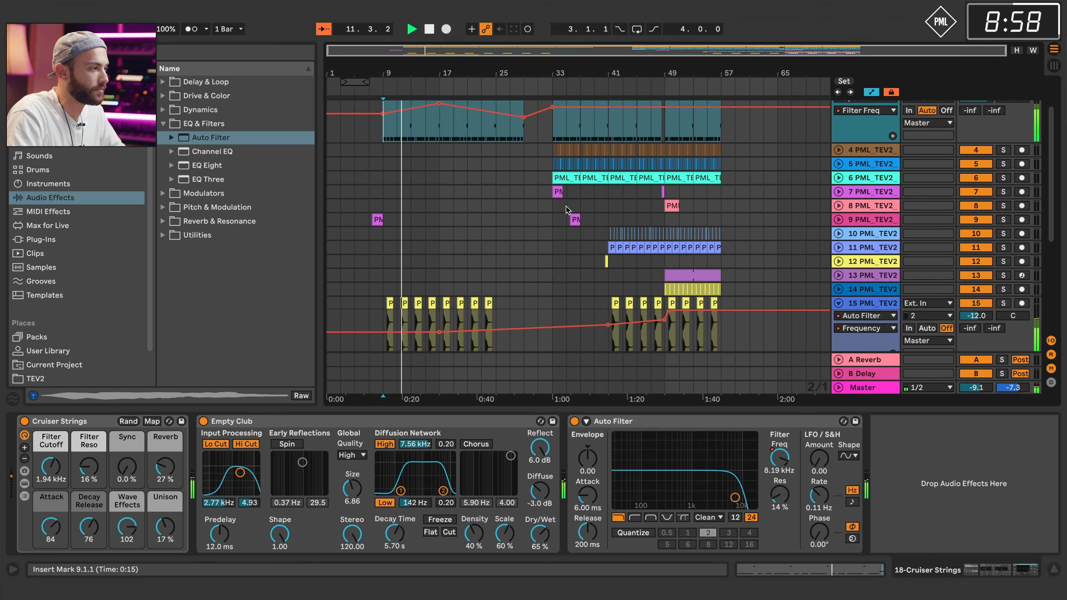
click(675, 205)
click(443, 207)
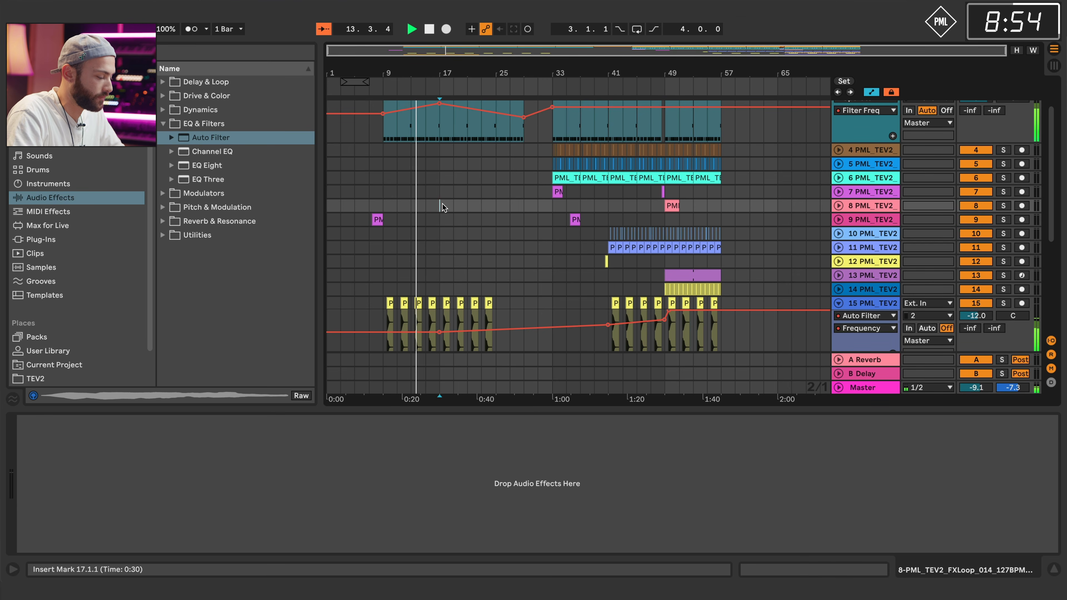
key(ctrl+v)
drag(441, 75, 441, 94)
Make Operator's filter frequency automation drop abruptly to about 1 kHz at bar 17, then stop playback.
scroll(432, 171, down, 2)
scroll(432, 171, up, 5)
click(442, 155)
mouse_move(441, 155)
mouse_down()
mouse_move(442, 145)
mouse_move(453, 161)
mouse_move(439, 163)
mouse_up()
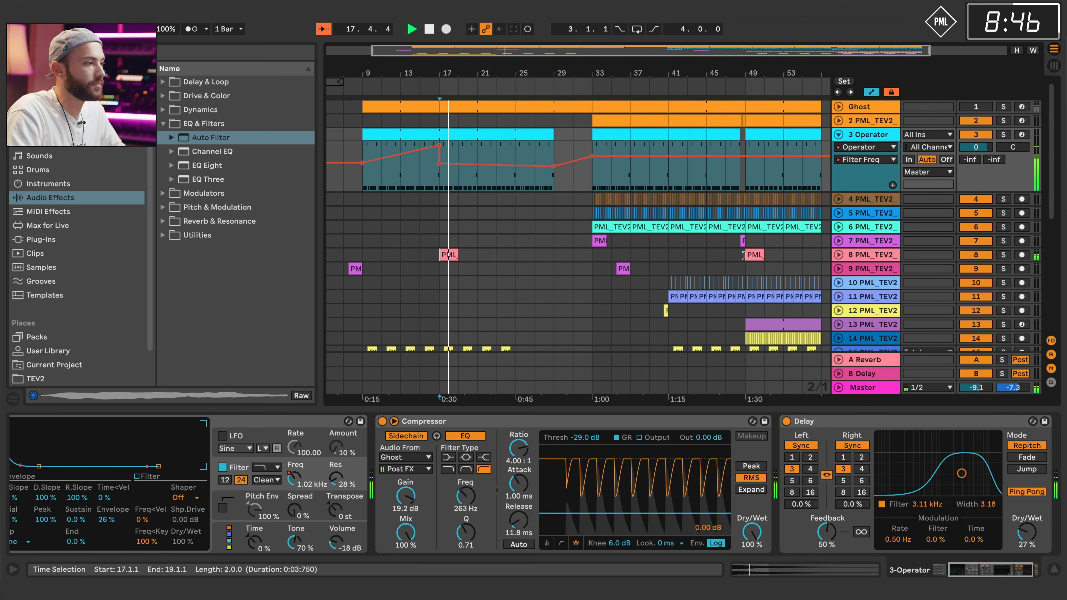
key(space)
Move effect tracks 7 to 9 below tracks 10 and 11 so the percussion tracks sit together.
drag(648, 75, 601, 72)
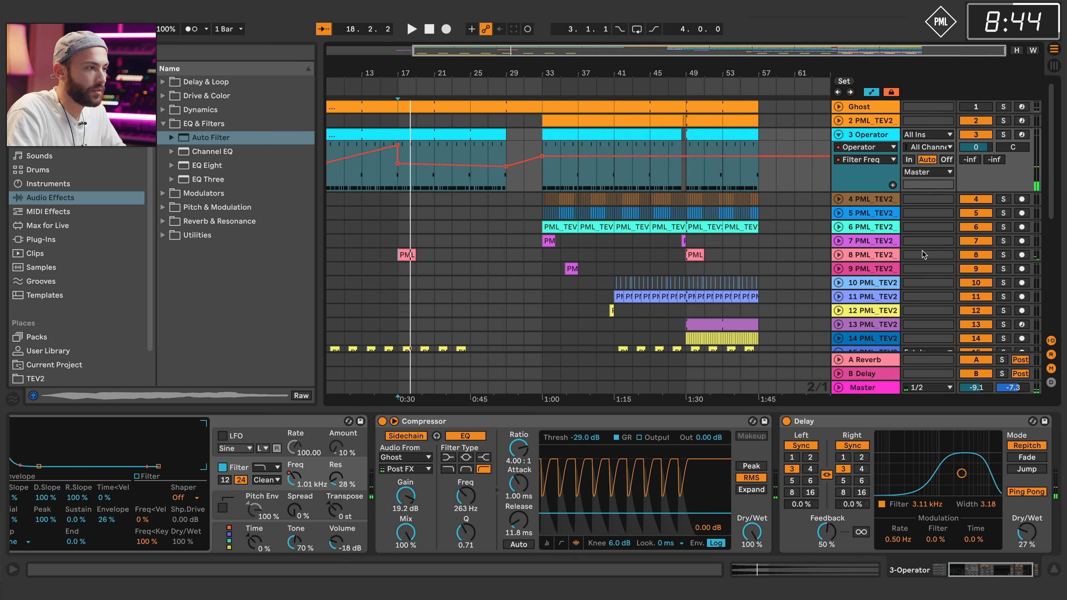
click(863, 203)
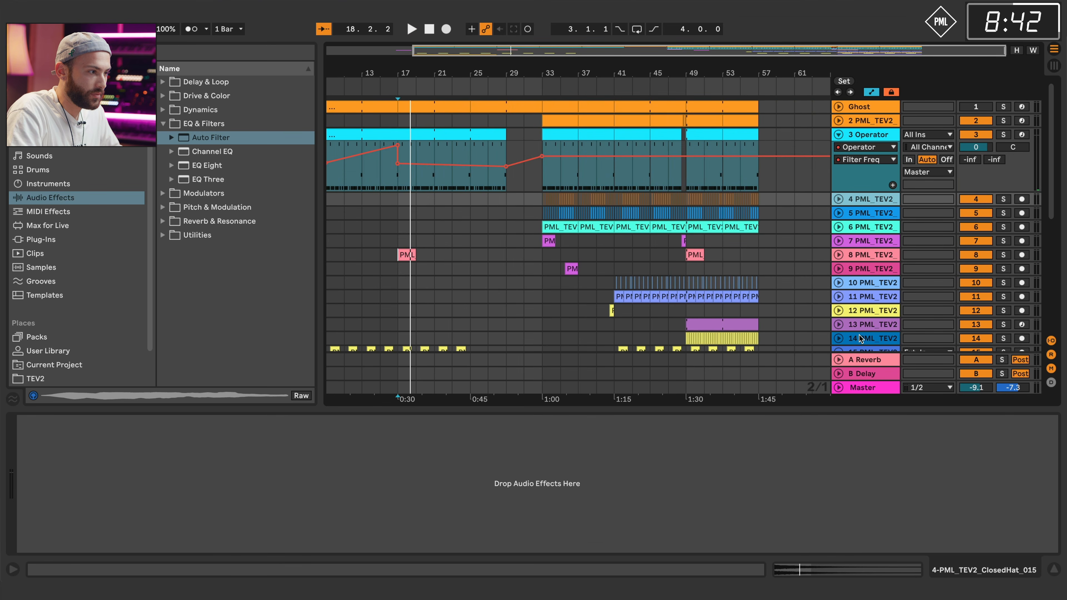
click(860, 267)
shift+click(867, 241)
drag(868, 241, 870, 307)
click(857, 254)
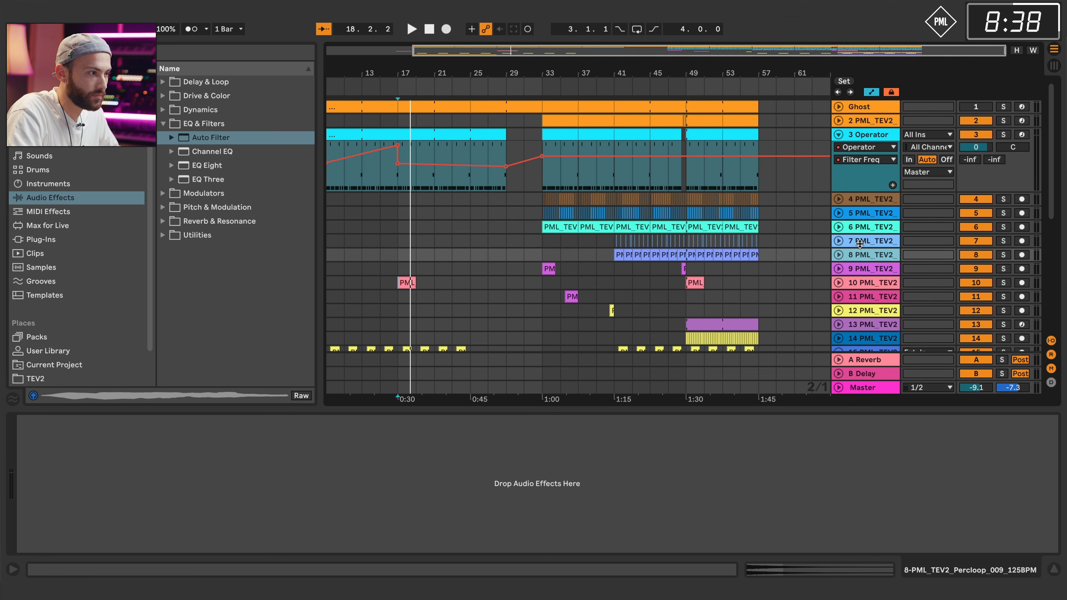
Group tracks 4 to 8, the hats, ride and percussion tracks.
click(865, 203)
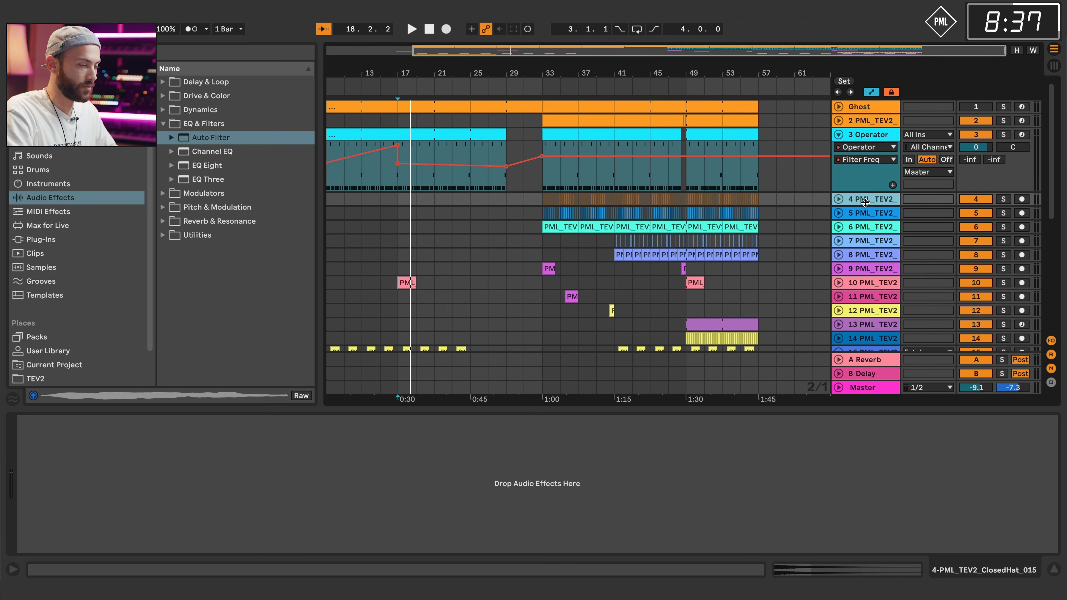
shift+click(868, 255)
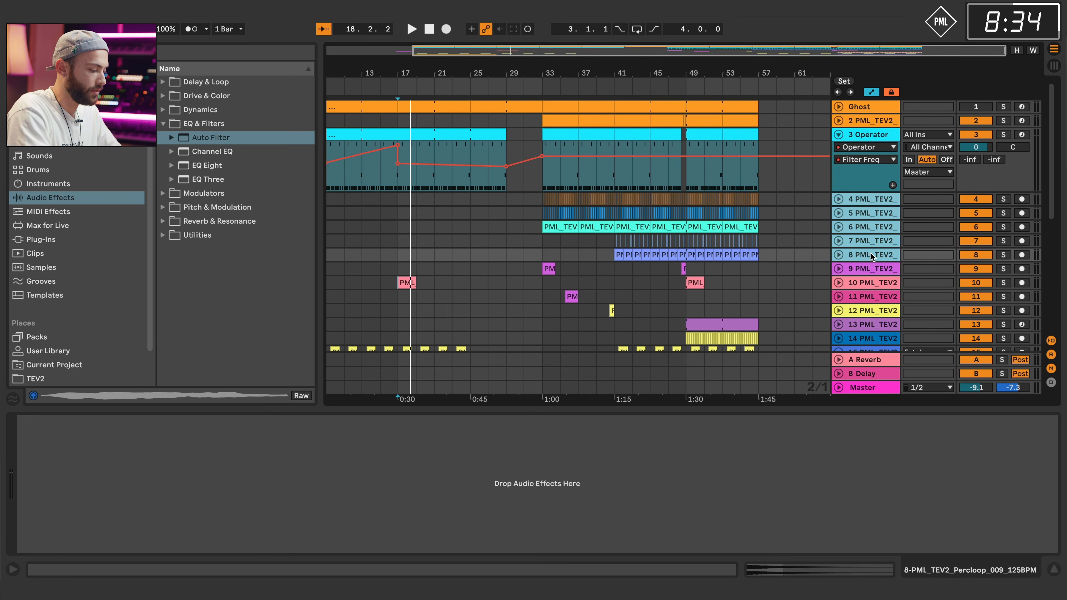
key(ctrl+g)
Add an Auto Filter to the new percussion group and lower its frequency automation to 591 Hz at bar 17.
drag(215, 136, 368, 198)
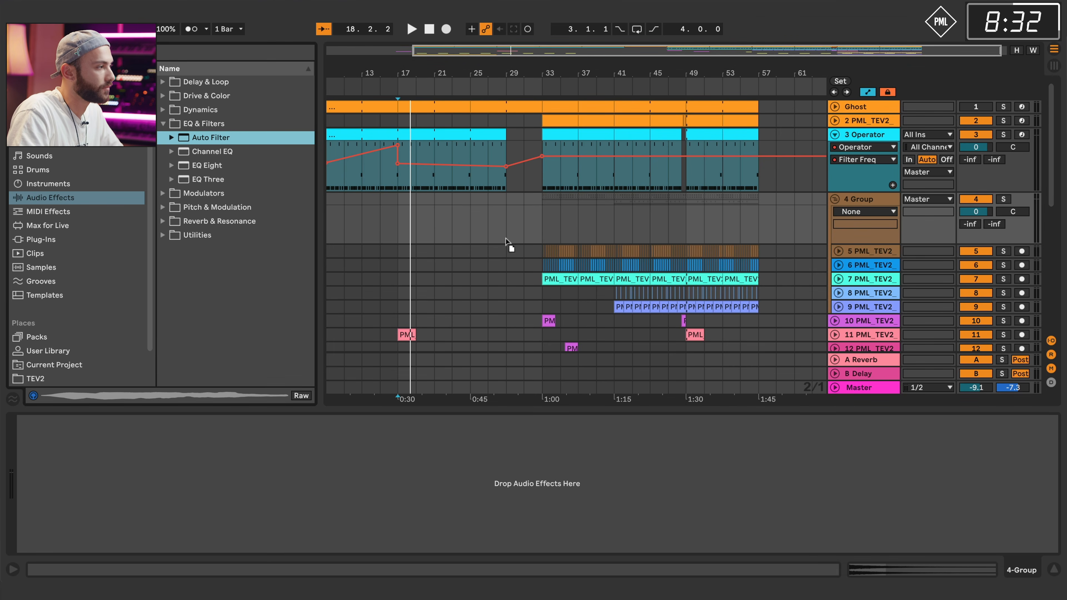
drag(601, 239, 335, 502)
click(238, 469)
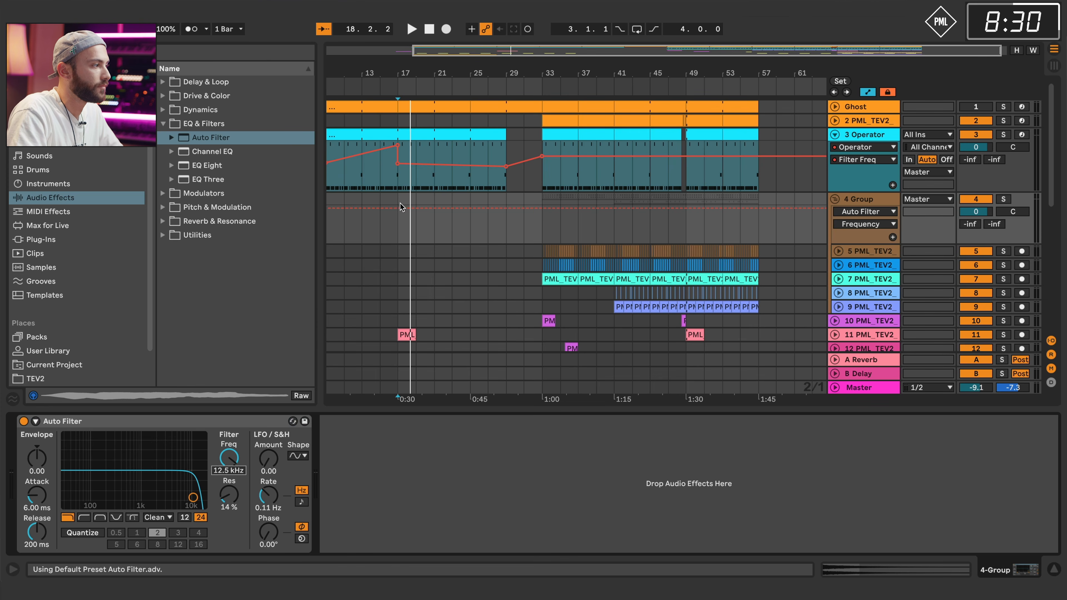
drag(400, 211, 400, 225)
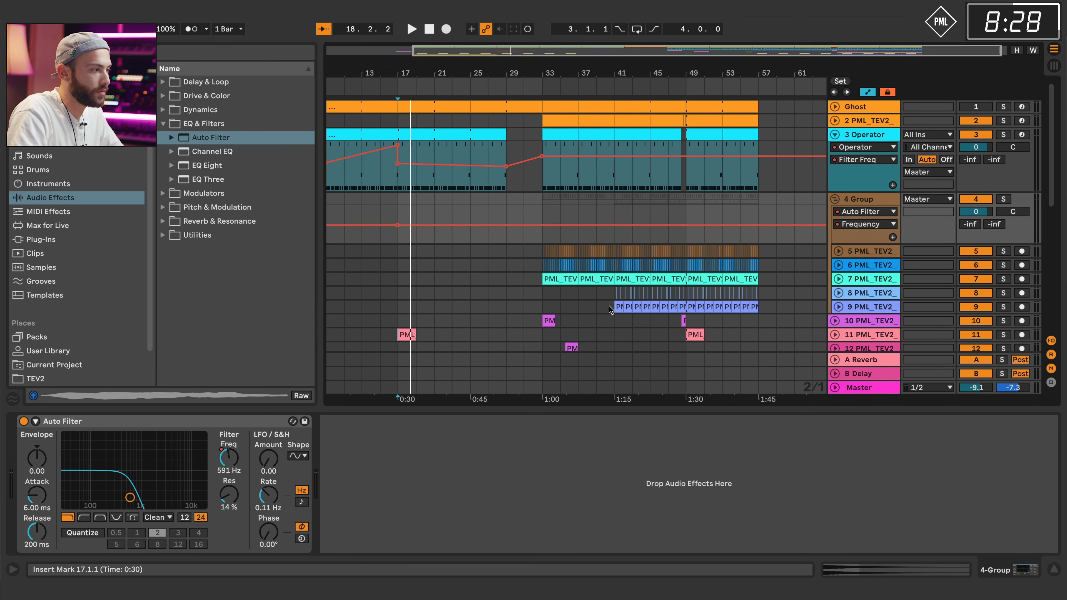
Copy the clips of tracks 5 to 8 between bars 41 and 49 and paste them at bar 17.
click(613, 299)
drag(641, 296, 655, 252)
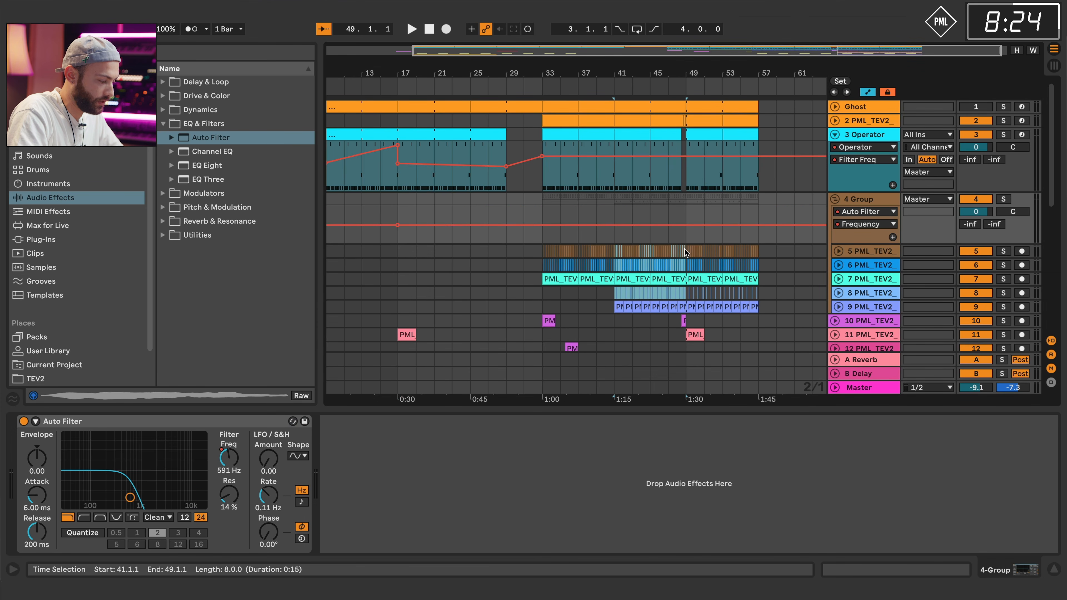
click(684, 252)
click(399, 251)
key(ctrl+v)
During playback, make the group's filter frequency rise from bar 17 to 25 and extend track 11's FX loop to bar 25.
key(space)
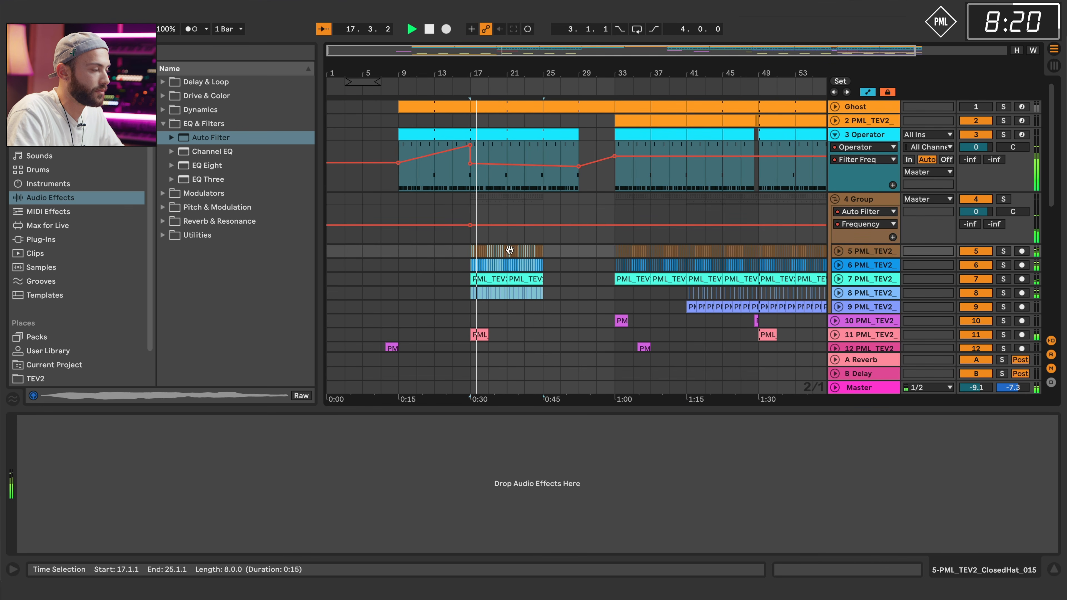
drag(541, 225, 542, 219)
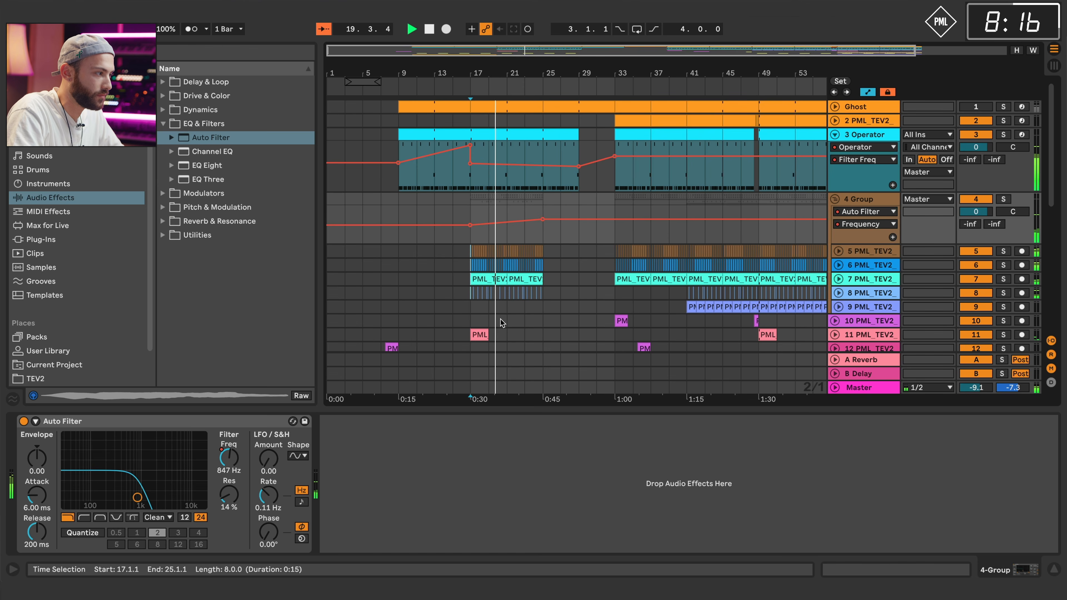
drag(488, 335, 542, 335)
Raise Operator's filter frequency point at bar 29, stop playback, and make the group filter keep rising towards bar 33.
drag(578, 172, 578, 159)
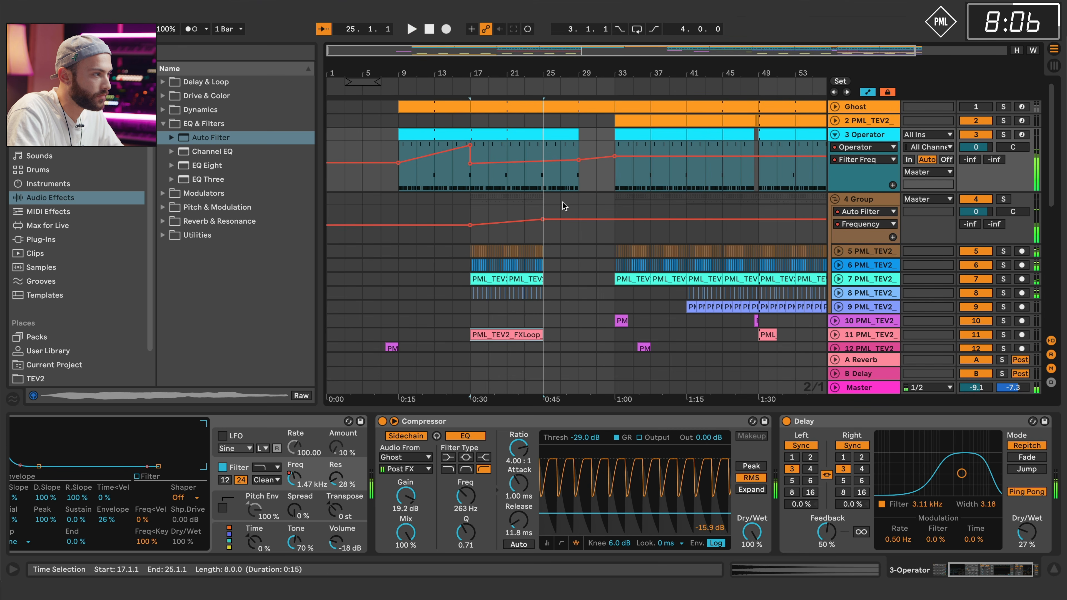
key(space)
drag(606, 219, 606, 213)
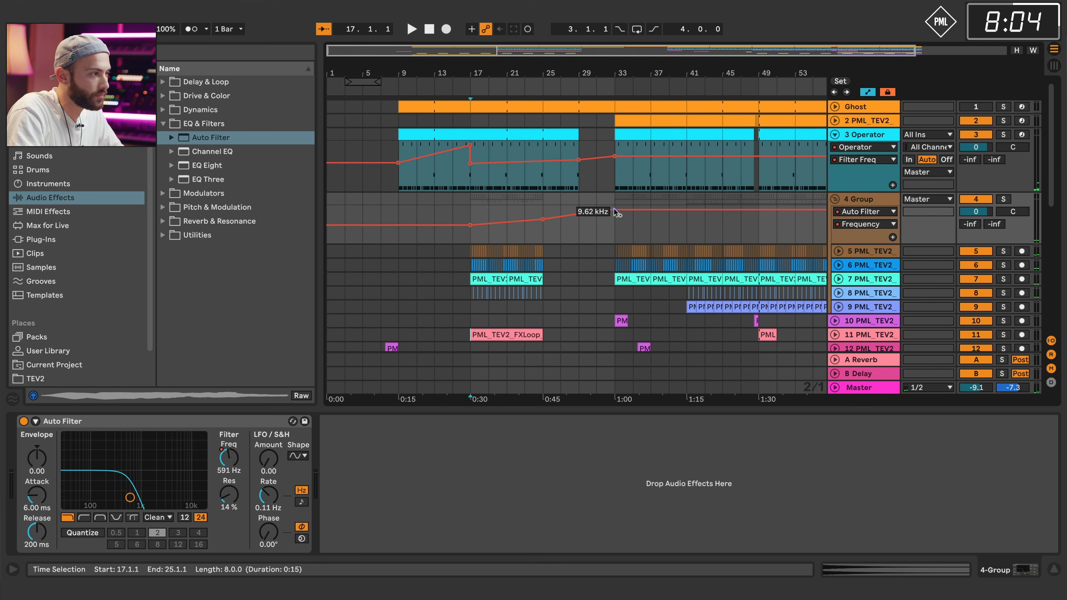
Duplicate the hat, ride and percussion clips of bars 17 to 25 up to bar 33, and clear bars 31 to 33.
drag(544, 293, 471, 249)
key(ctrl+d)
drag(616, 296, 601, 248)
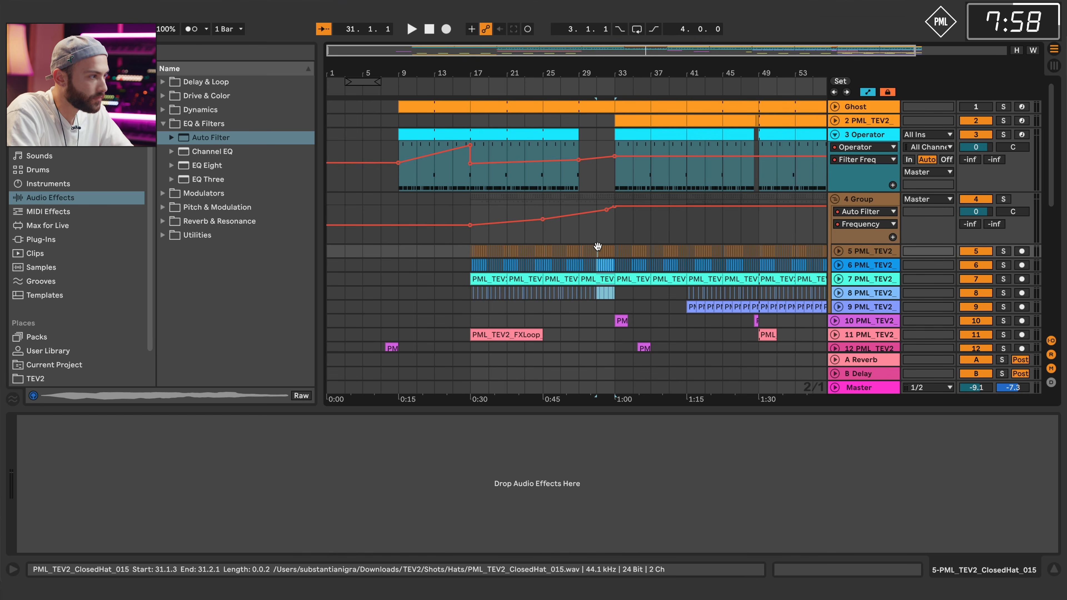
key(Delete)
Raise the vocal ad-lib track's filter frequency automation towards bar 31 and duplicate its last four clips from bar 25 onward.
scroll(545, 224, down, 1)
scroll(545, 225, down, 5)
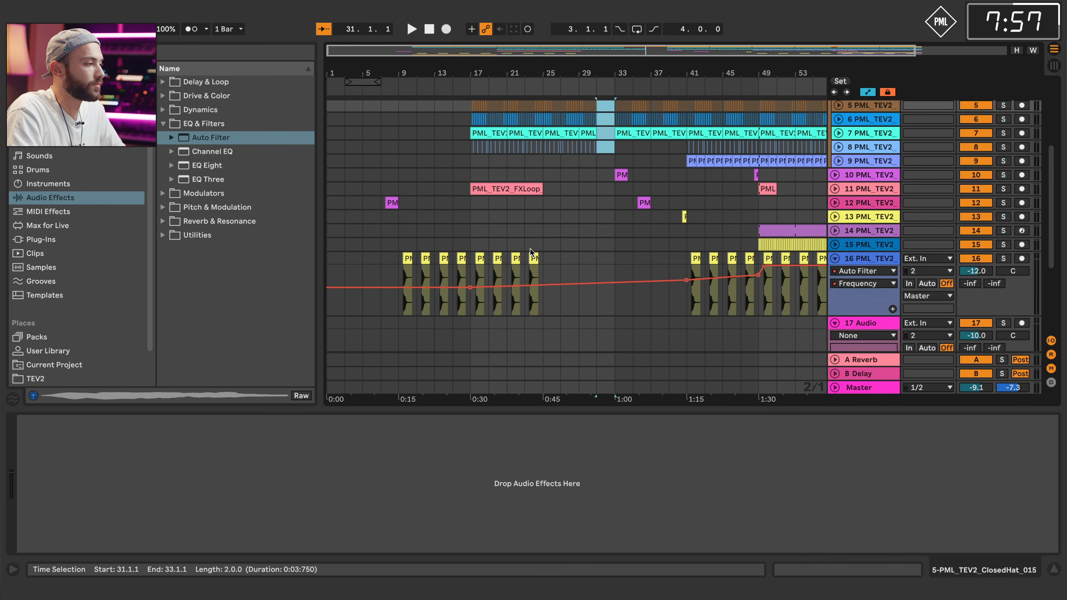
click(594, 281)
drag(543, 264, 468, 264)
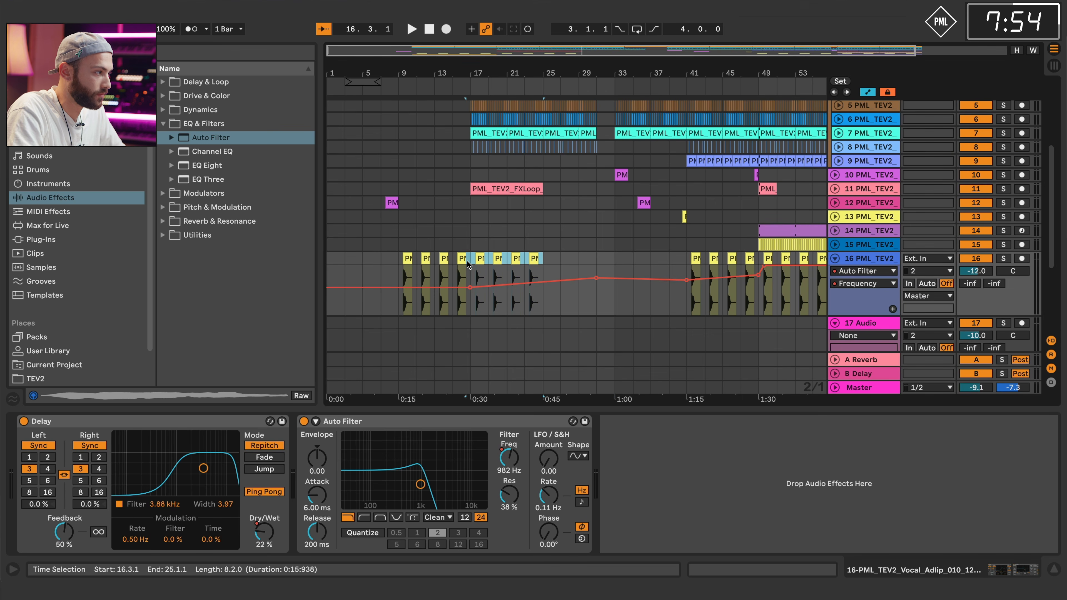
scroll(572, 251, down, 1)
key(super+d)
Automate the vocal Delay's Dry/Wet to rise from bar 17 to bar 31 and drop back shortly after.
click(561, 300)
click(286, 529)
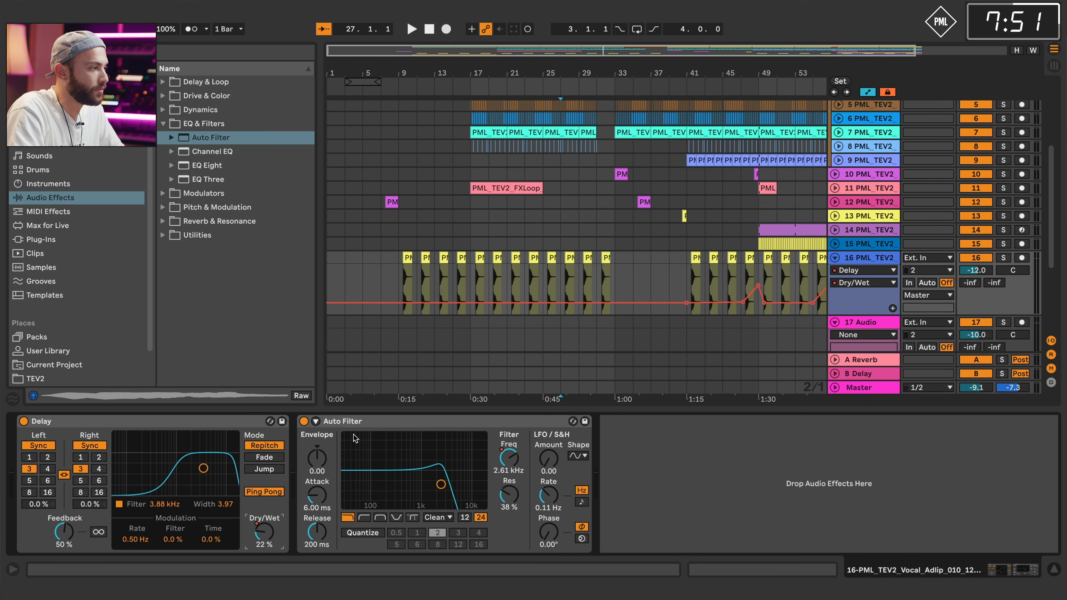
click(471, 305)
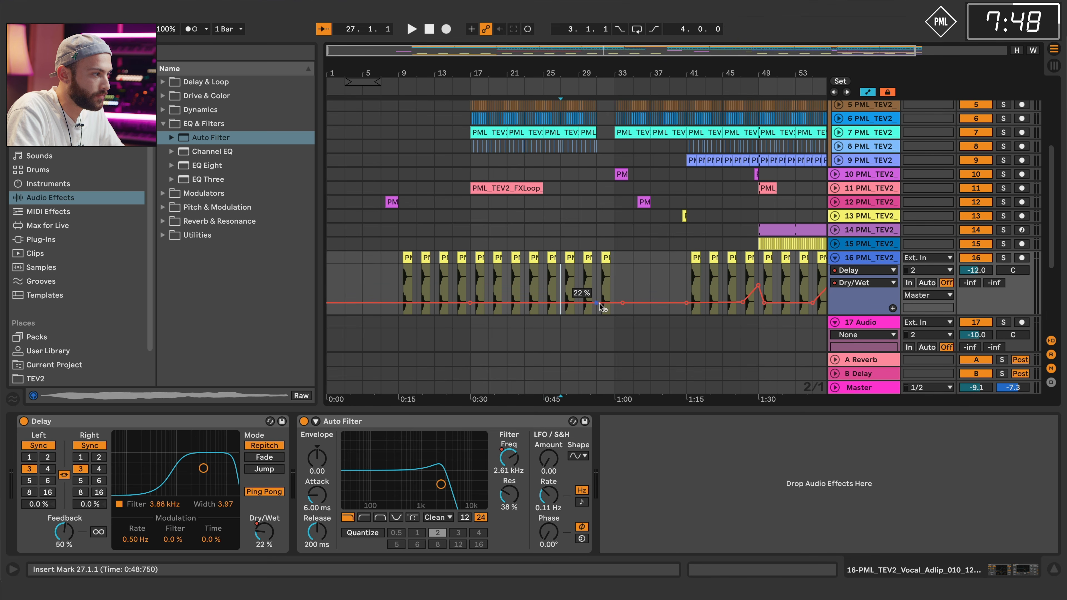
Insert a new audio track below track 15, the open hat.
click(855, 246)
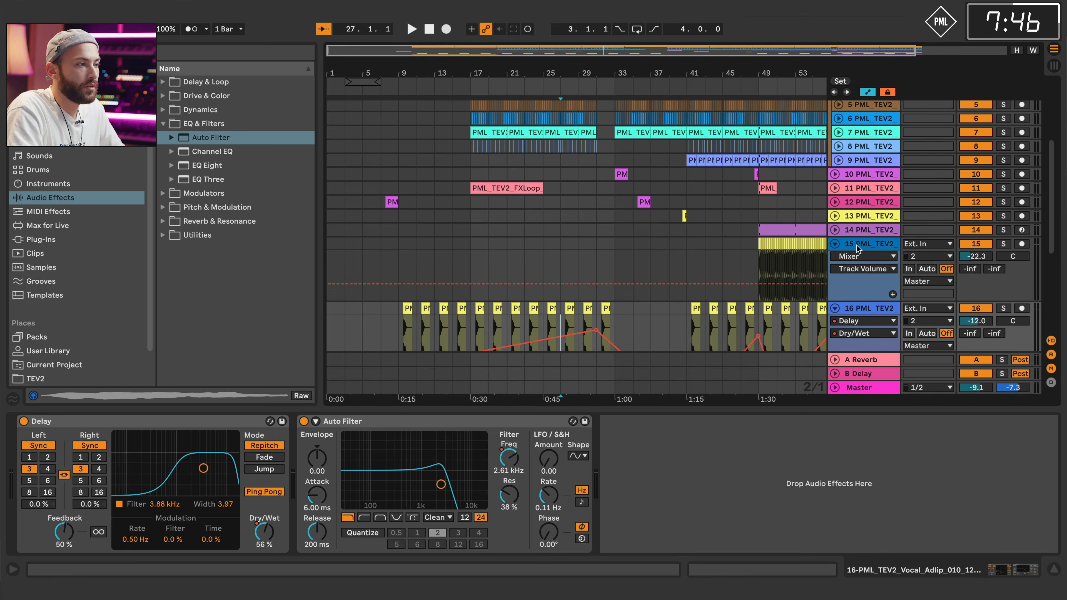
click(834, 243)
right_click(864, 244)
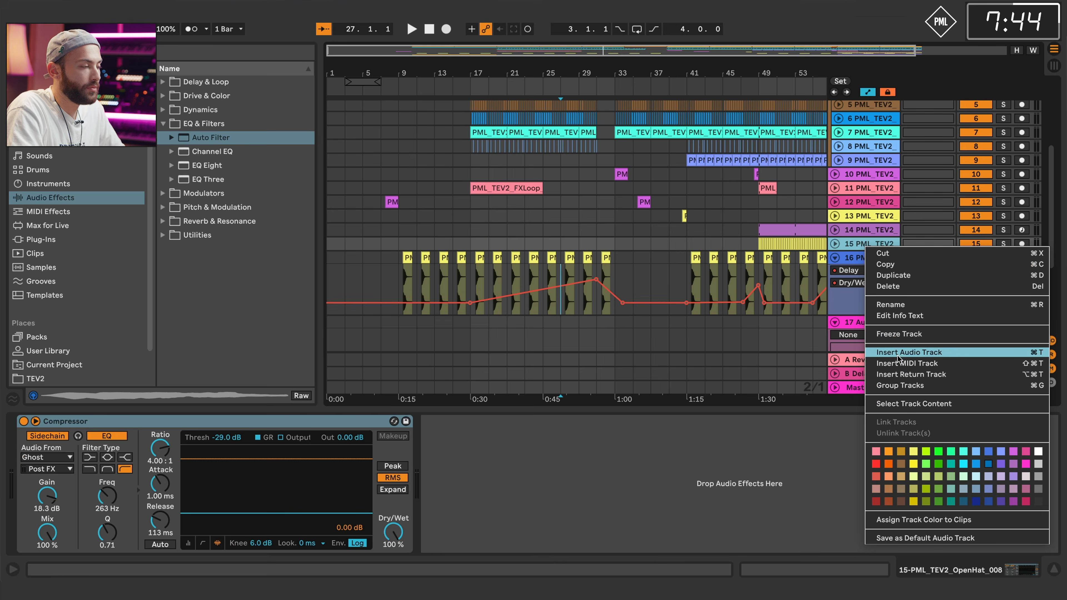
click(882, 352)
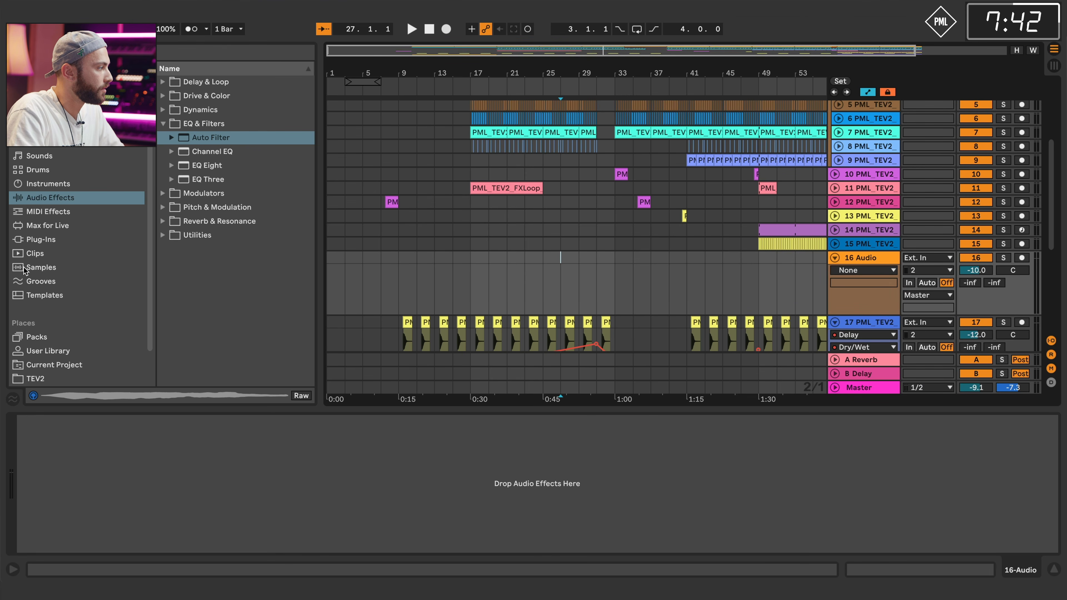
Open the Snares folder within the TEV2 pack's Shots and audition PML_TEV2_Snare_002 and PML_TEV2_Snare_003.
click(44, 378)
click(163, 113)
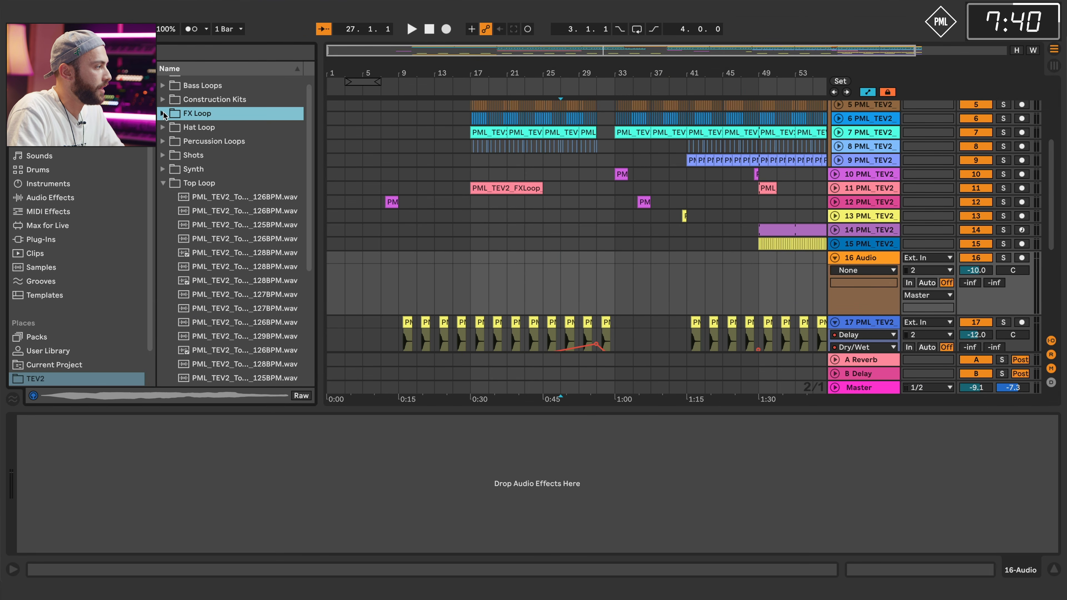
click(164, 182)
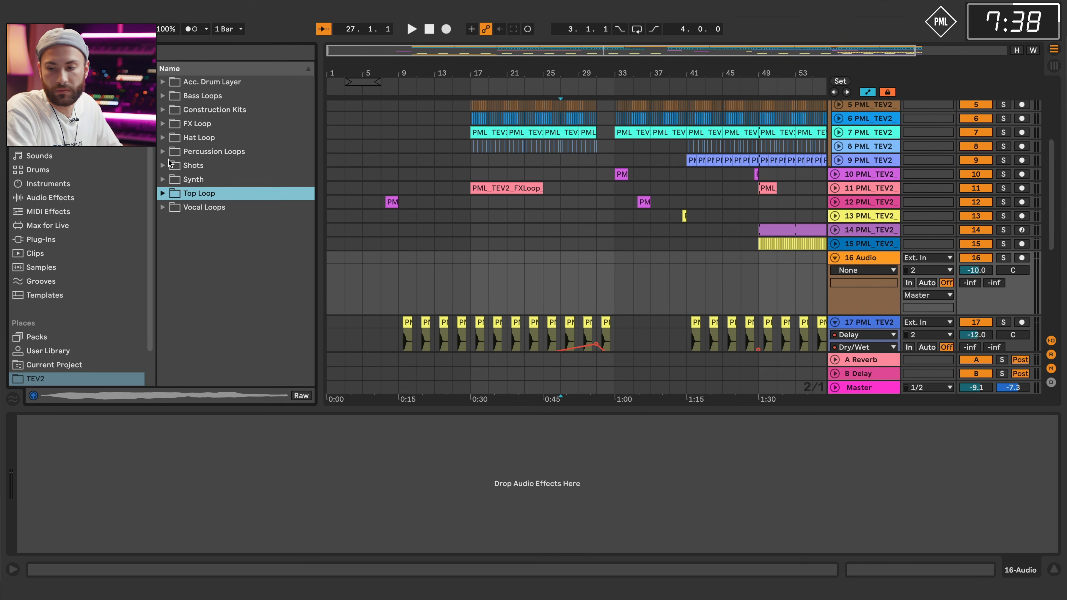
click(164, 165)
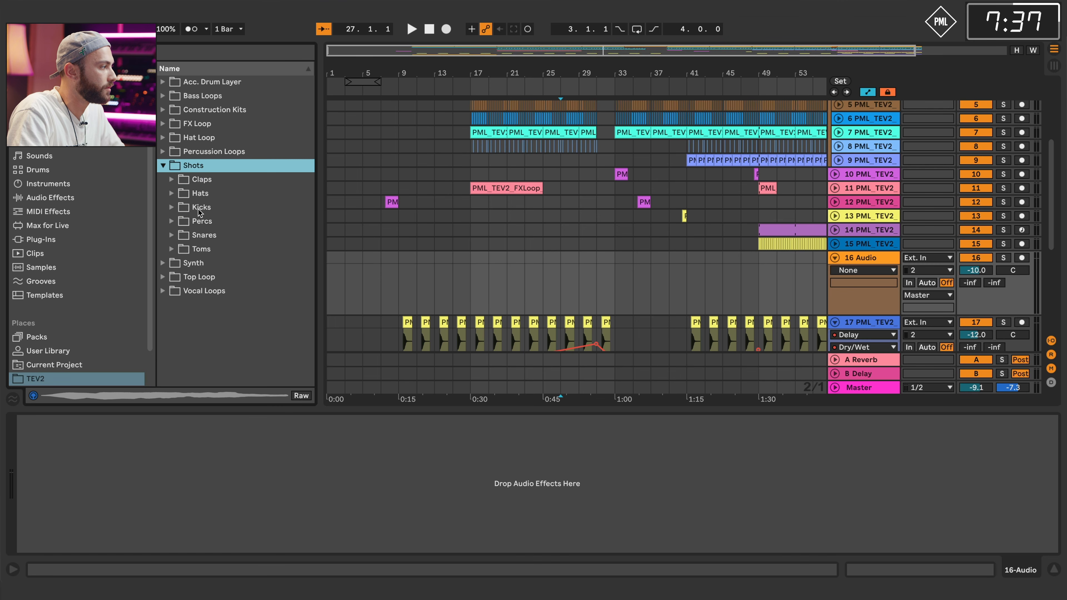
click(172, 235)
click(248, 263)
click(244, 278)
click(238, 268)
Place PML_TEV2_Snare_002.wav on the new audio track at bar 25.
drag(564, 51, 561, 118)
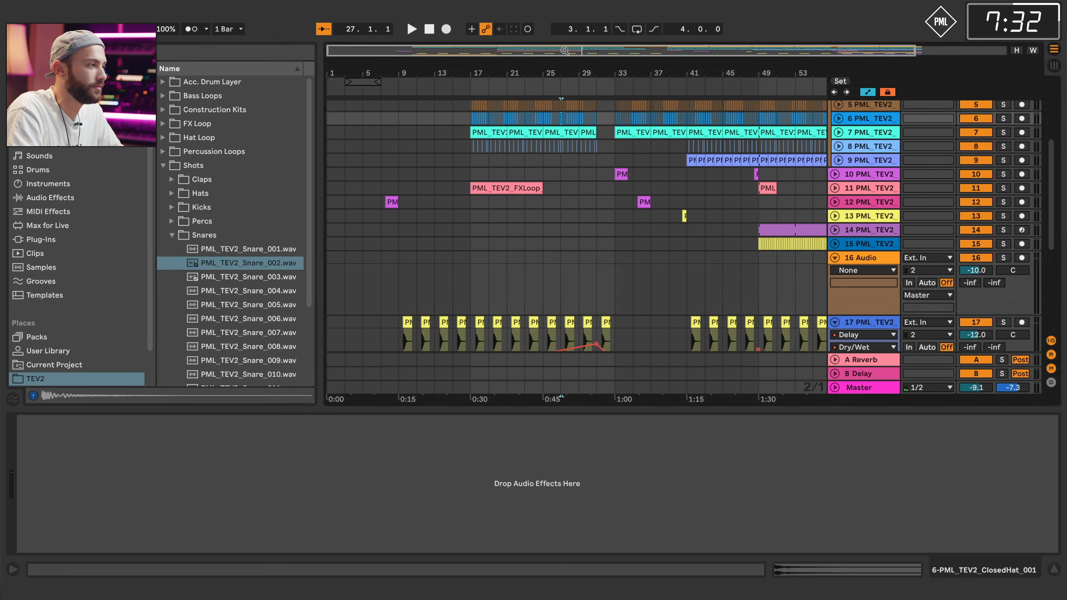
click(593, 285)
drag(252, 266, 542, 270)
drag(544, 75, 541, 292)
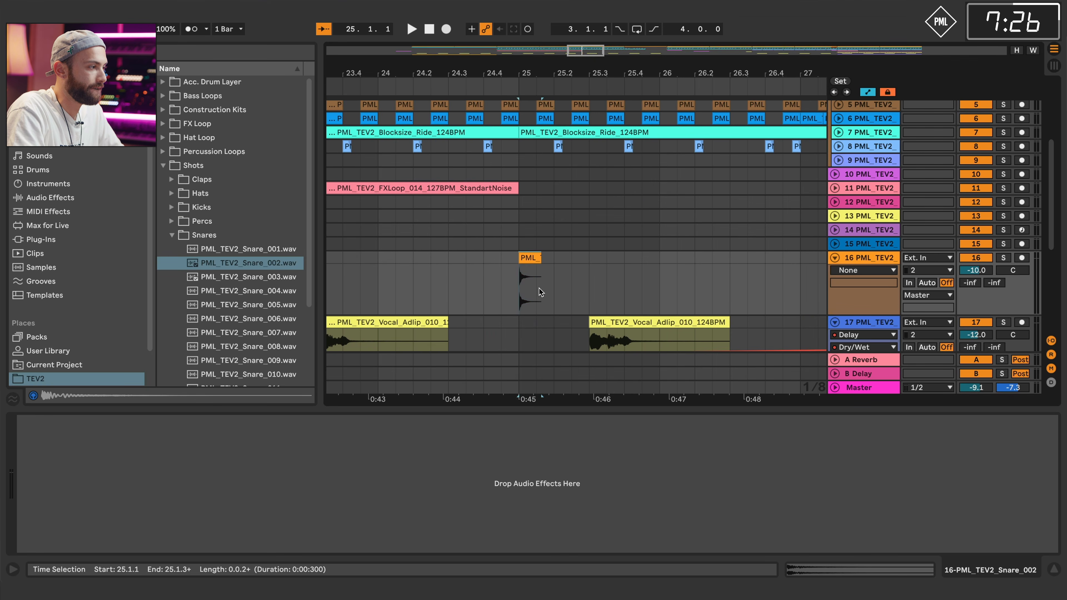
Duplicate the Snare_002 hit every eighth note from bar 25 and play the result.
key(ctrl+d)
key(ctrl+d)
key(ctrl+d)
key(ctrl+d)
key(ctrl+d)
key(ctrl+d)
key(ctrl+d)
key(ctrl+d)
key(ctrl+d)
key(ctrl+d)
key(ctrl+d)
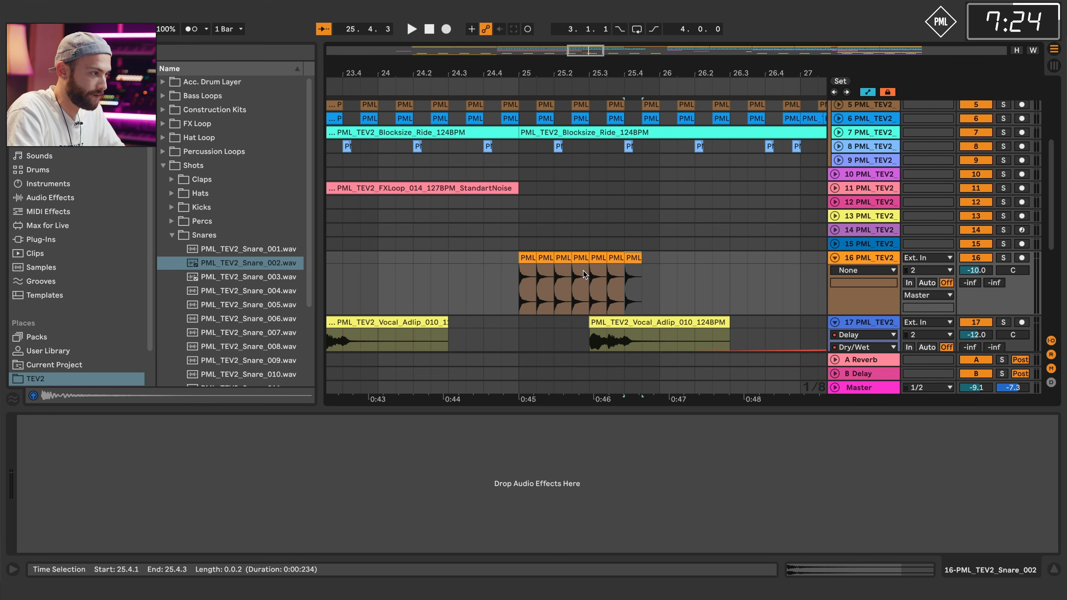
click(519, 289)
key(space)
key(space)
Tighten the Snare_002 hits to sixteenth notes by repeatedly duplicating a shorter first hit from bar 25, and listen back.
drag(512, 74, 519, 110)
click(523, 291)
key(shift+Left)
key(ctrl+d)
key(ctrl+d)
key(ctrl+d)
key(ctrl+d)
key(ctrl+d)
key(ctrl+d)
key(ctrl+d)
key(ctrl+d)
key(ctrl+d)
key(ctrl+d)
key(ctrl+d)
key(ctrl+d)
key(ctrl+d)
key(ctrl+d)
key(ctrl+d)
key(ctrl+d)
key(ctrl+d)
click(389, 278)
key(space)
drag(534, 74, 455, 44)
key(space)
Audition other snare samples from PML_TEV2_Snare_005 to PML_TEV2_Snare_008 and PML_TEV2_Snare_011.
click(257, 304)
click(244, 322)
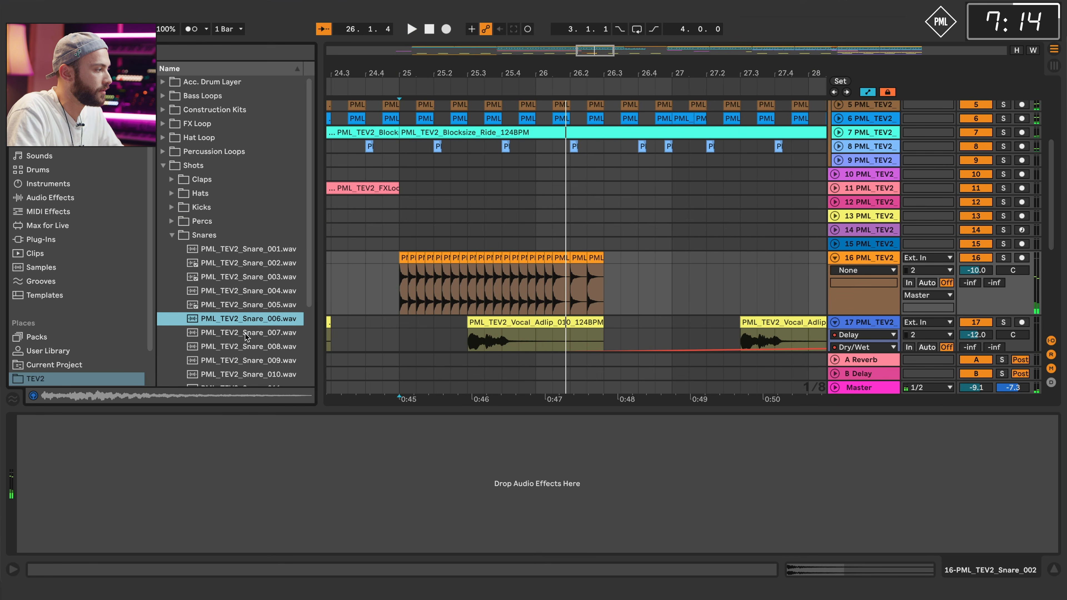
click(243, 335)
click(238, 347)
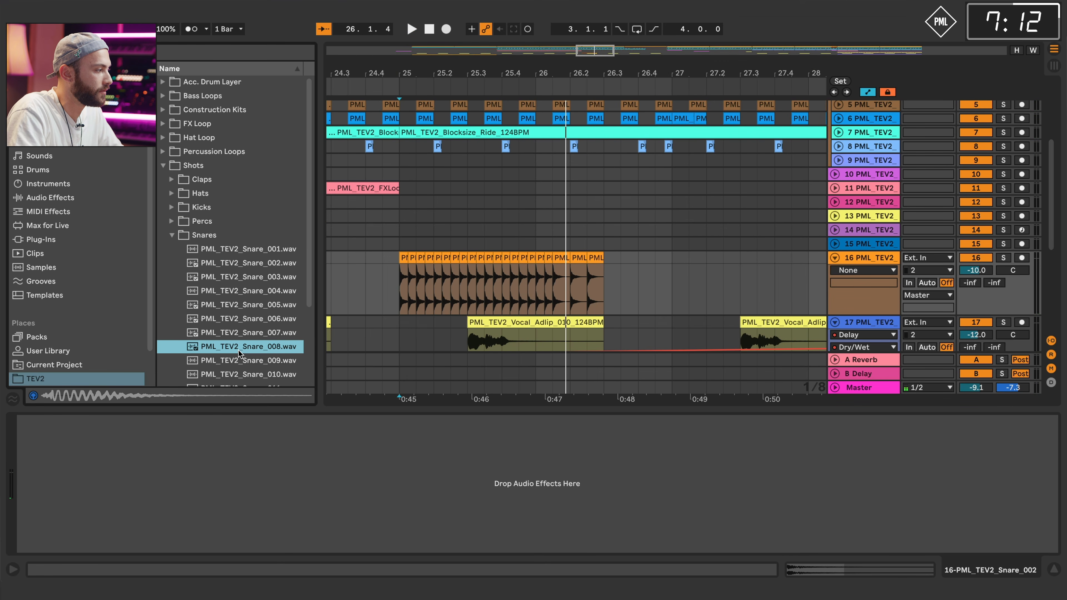
click(416, 295)
scroll(252, 273, down, 4)
click(257, 278)
Place PML_TEV2_Snare_011.wav at bar 25 on the snare track and trim it to a sixteenth note.
drag(257, 277, 426, 256)
drag(401, 78, 401, 145)
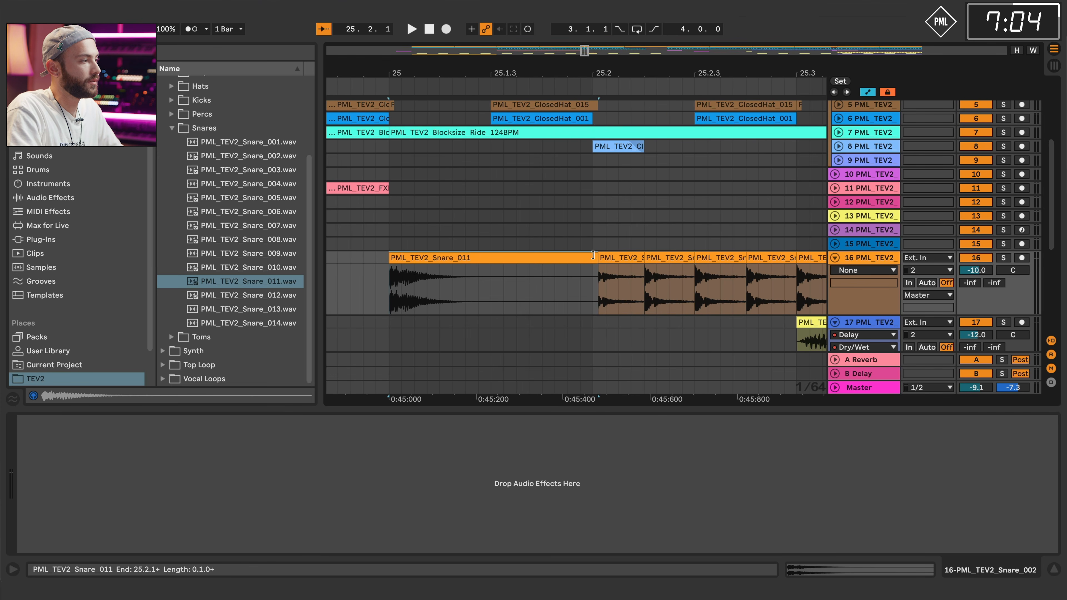
drag(596, 269, 415, 269)
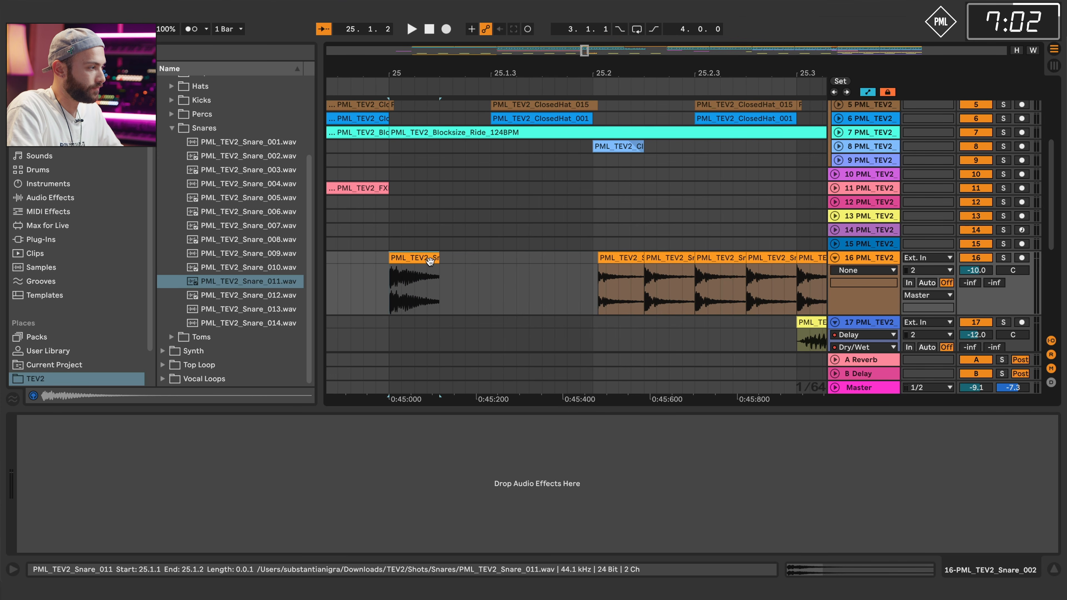
Duplicate the Snare_011 sixteenth hit repeatedly over the old snares to build a continuous roll from bar 25 to bar 27.
key(ctrl+d)
key(ctrl+d)
key(ctrl+d)
key(ctrl+d)
key(ctrl+d)
key(ctrl+d)
key(ctrl+d)
key(ctrl+d)
key(ctrl+d)
key(ctrl+d)
key(ctrl+d)
key(ctrl+d)
key(ctrl+d)
key(ctrl+d)
key(ctrl+d)
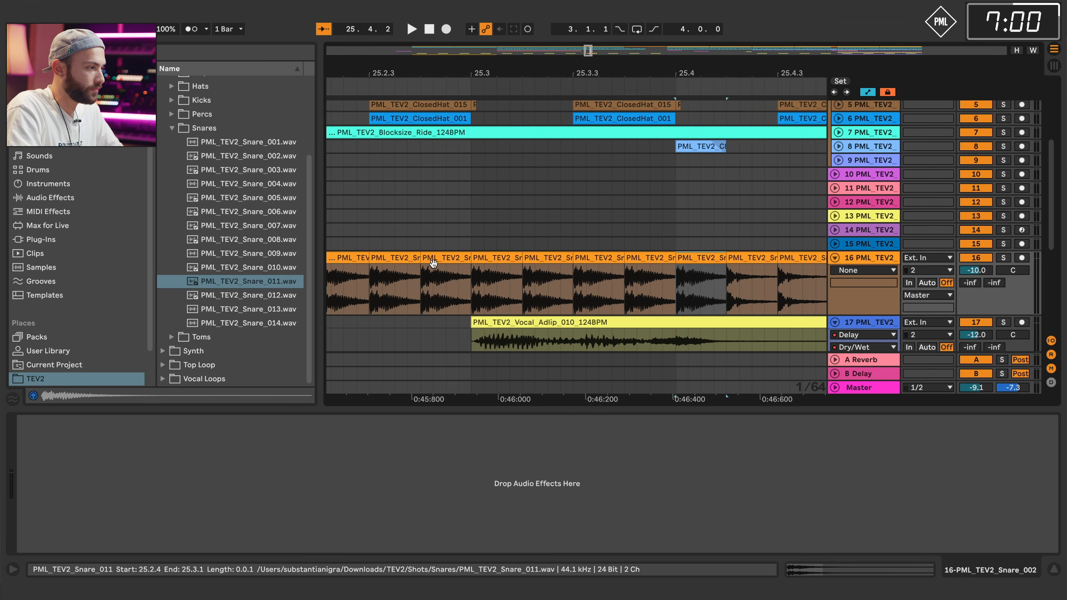
key(ctrl+d)
key(ctrl+d)
key(ctrl+d)
key(ctrl+d)
key(ctrl+d)
key(ctrl+d)
drag(550, 77, 552, 135)
key(ctrl+d)
key(ctrl+d)
key(ctrl+d)
key(ctrl+d)
key(ctrl+d)
key(ctrl+d)
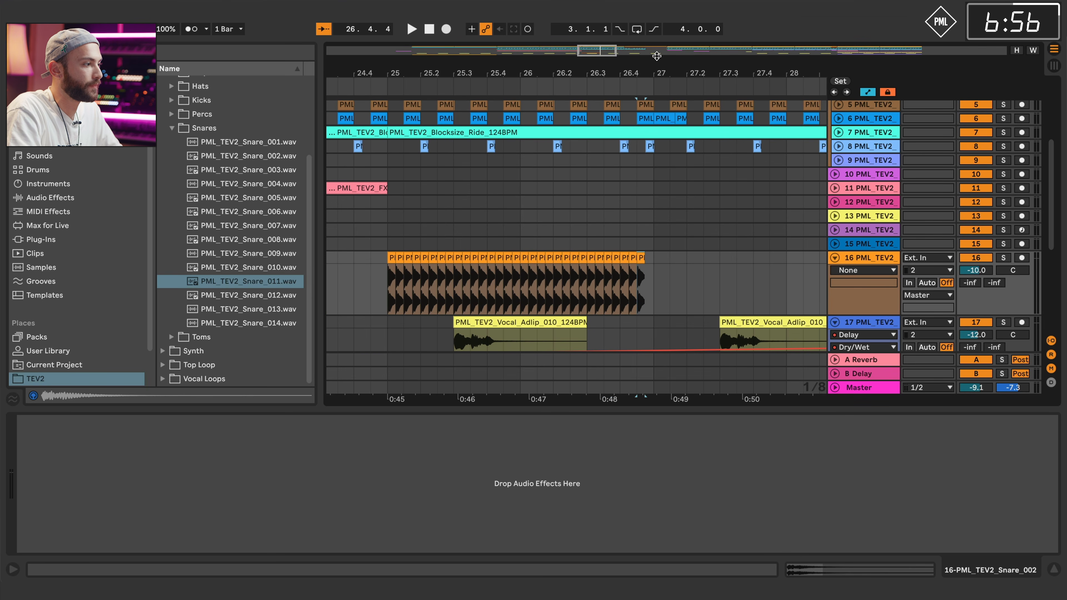
Duplicate the two-bar snare roll twice to fill bars 25 to 31, and play it back from just before bar 25.
drag(658, 68, 567, 17)
drag(506, 289, 567, 255)
key(ctrl+d)
key(ctrl+d)
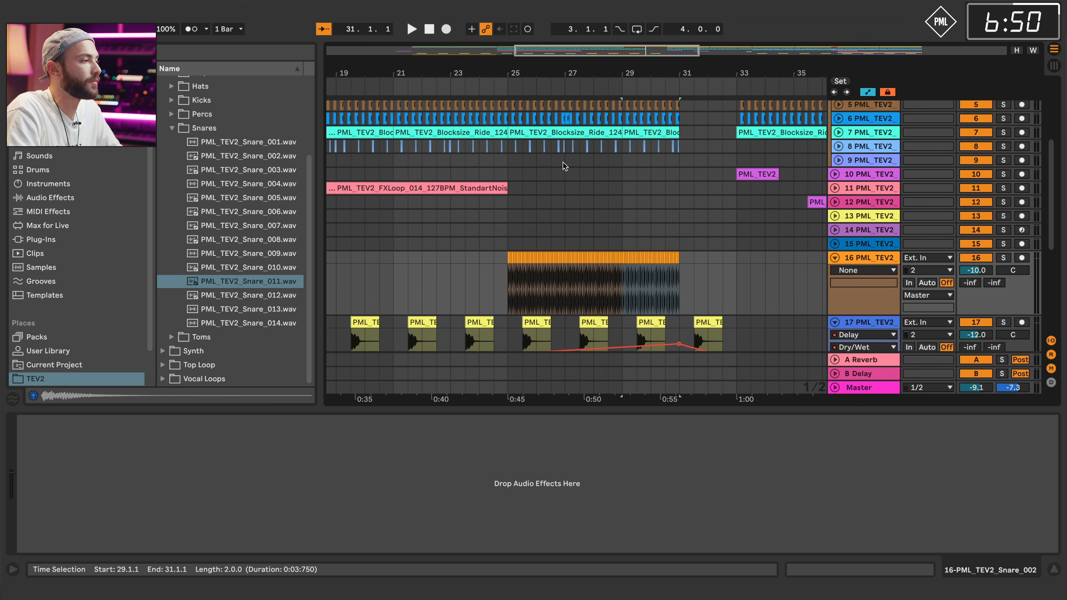
click(498, 85)
drag(565, 70, 479, 72)
click(466, 264)
key(space)
key(space)
drag(565, 75, 477, 78)
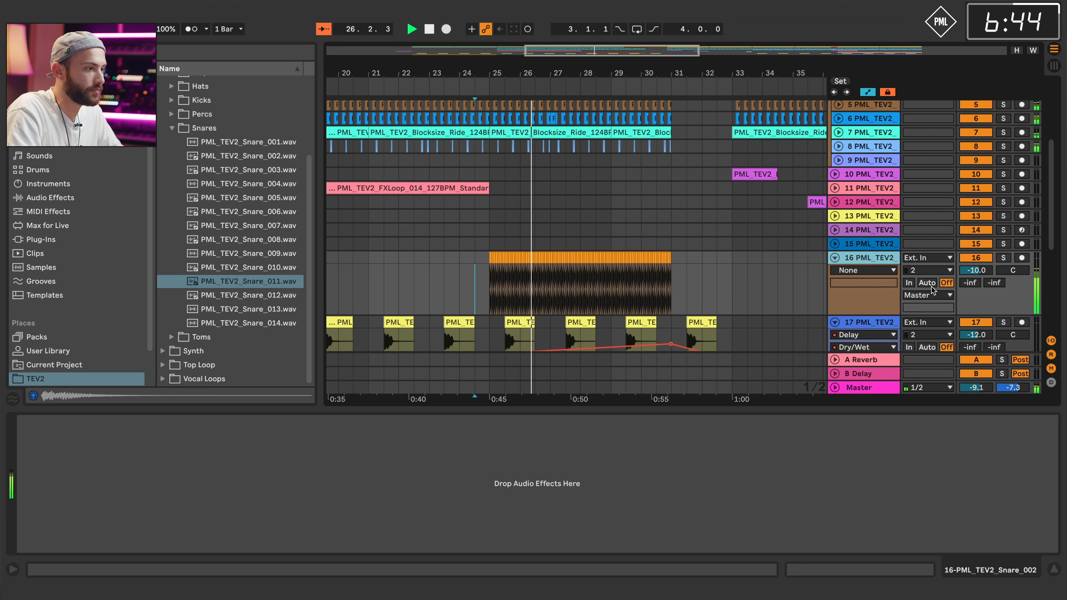
Add a Utility to the snare track and lower its gain automation to -11.5 dB at bar 25.
click(62, 197)
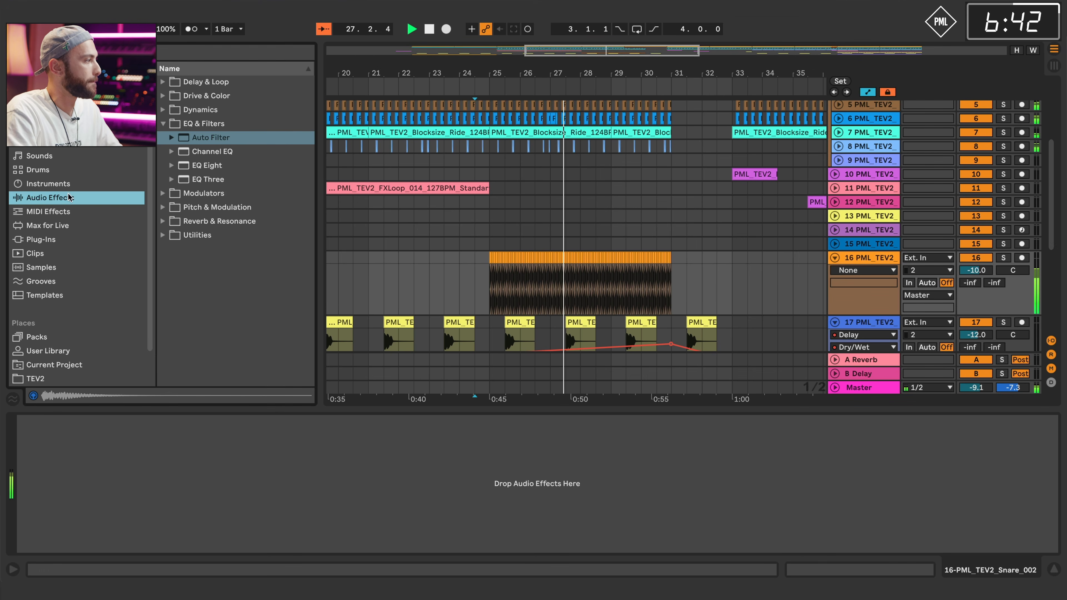
click(164, 235)
click(206, 277)
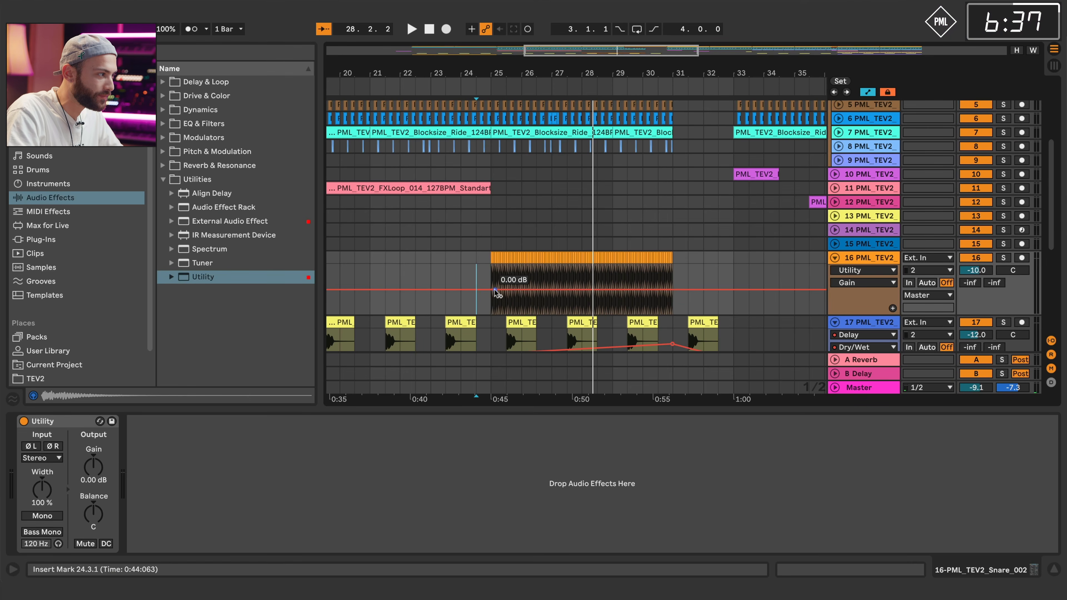
drag(491, 281, 491, 297)
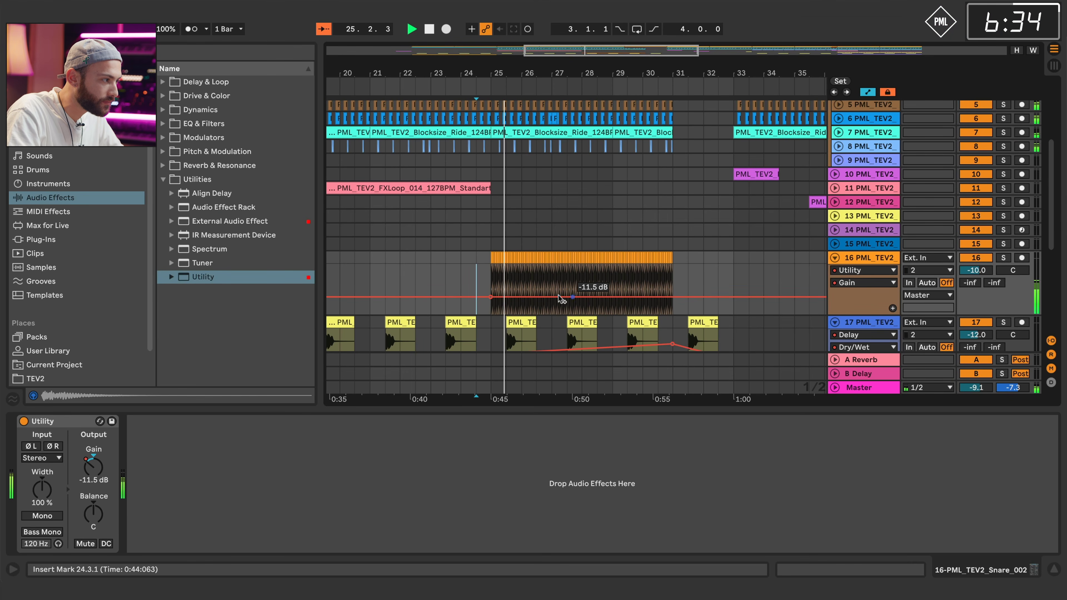
Ramp the snare track's Utility gain automation up to 2.09 dB at bar 31 and extend the roll to bar 32.4.2.
drag(612, 297, 672, 290)
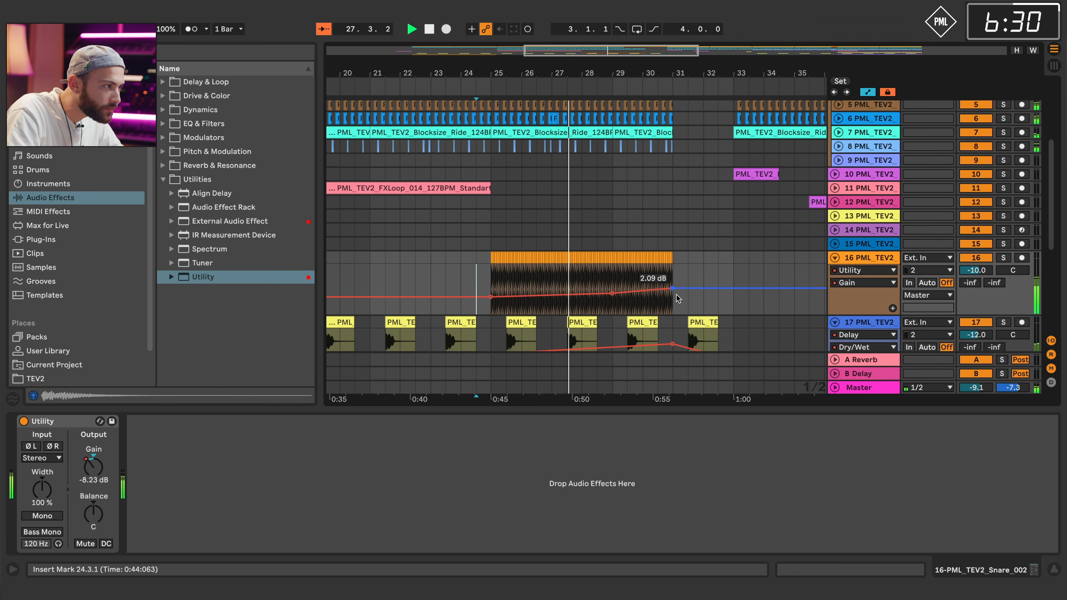
drag(658, 77, 569, 82)
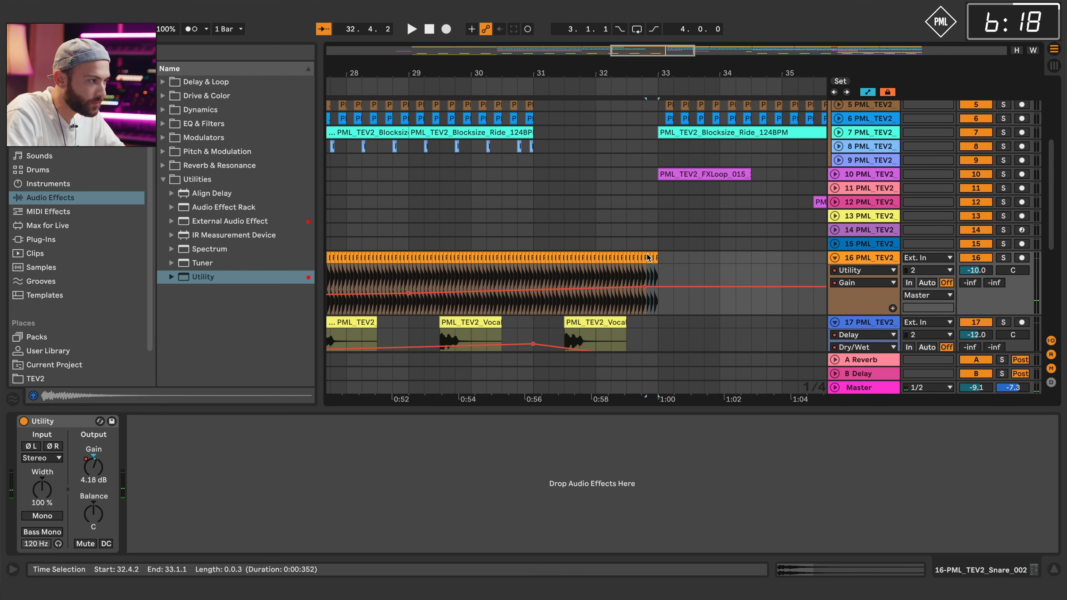
drag(468, 57, 548, 25)
Extend the Operator clip from bar 29 to bar 32 and raise its Filter Freq automation at the clip's end.
scroll(521, 190, up, 5)
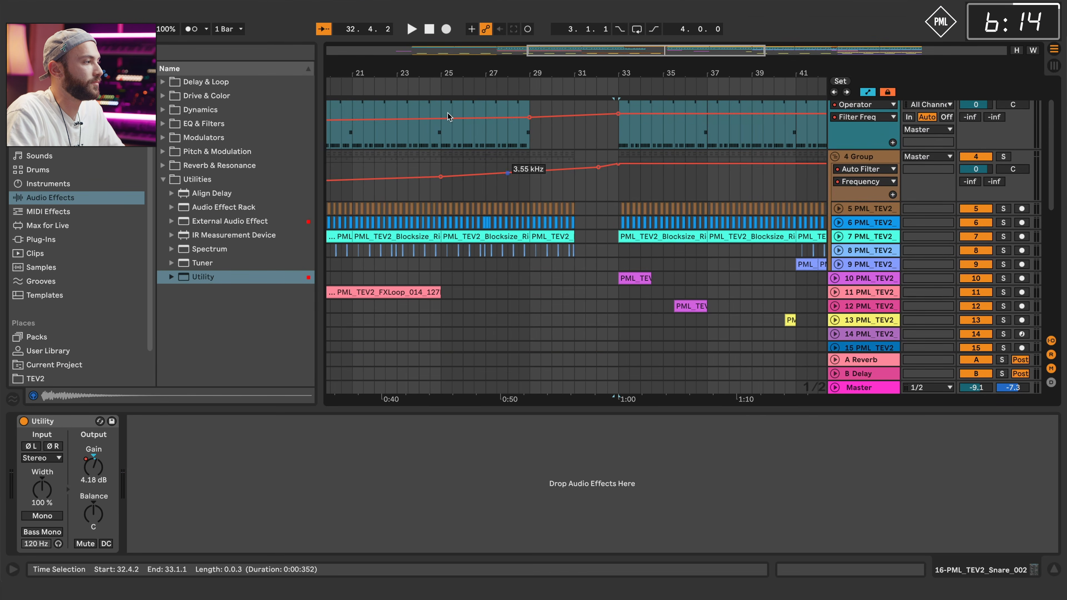
click(430, 85)
scroll(501, 193, down, 1)
scroll(501, 194, up, 3)
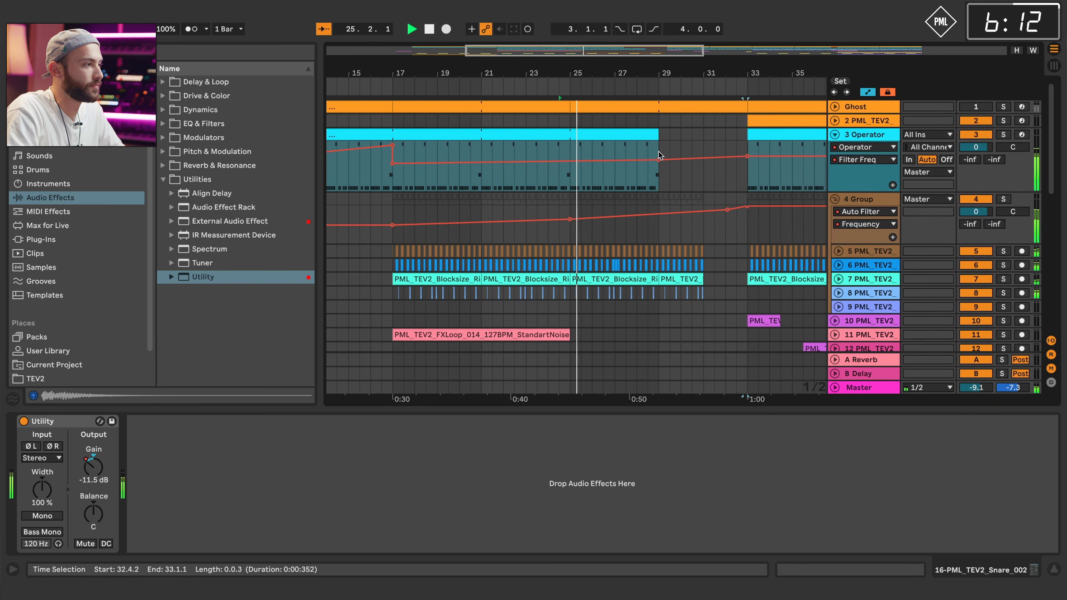
click(660, 134)
key(space)
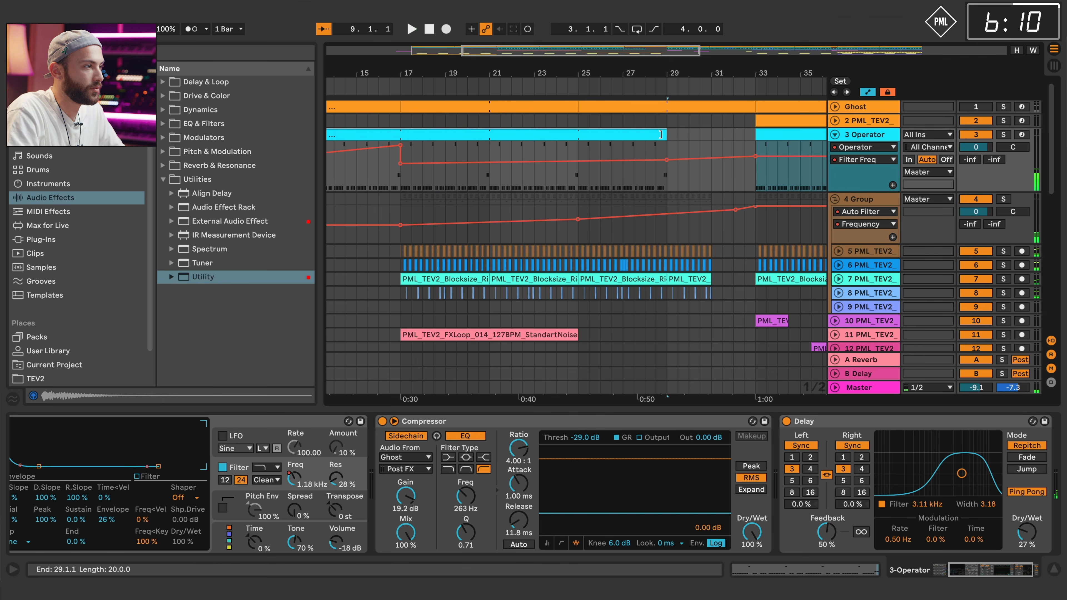
click(644, 170)
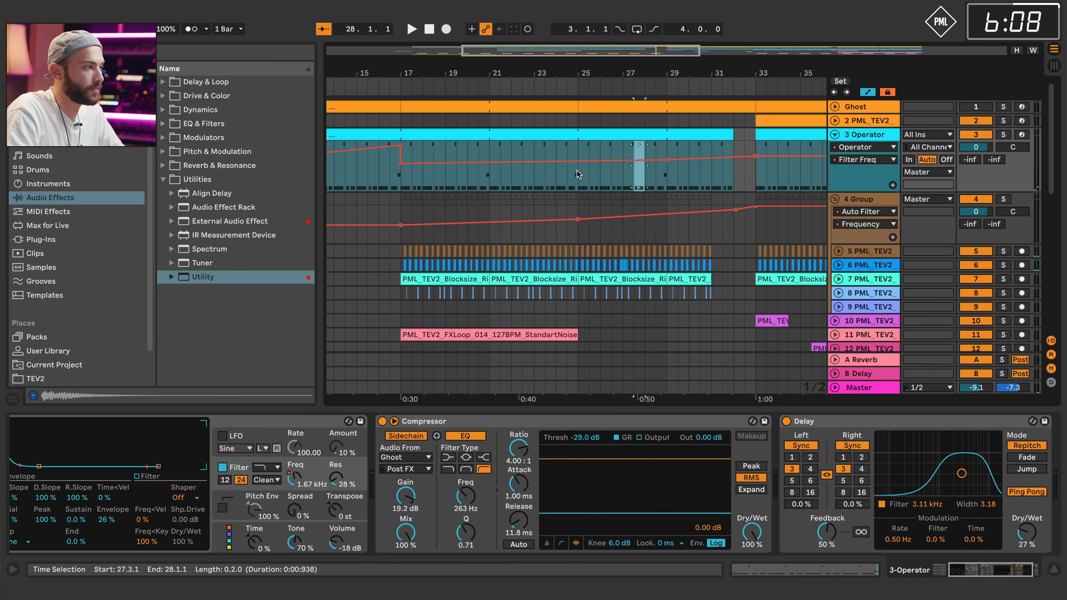
key(space)
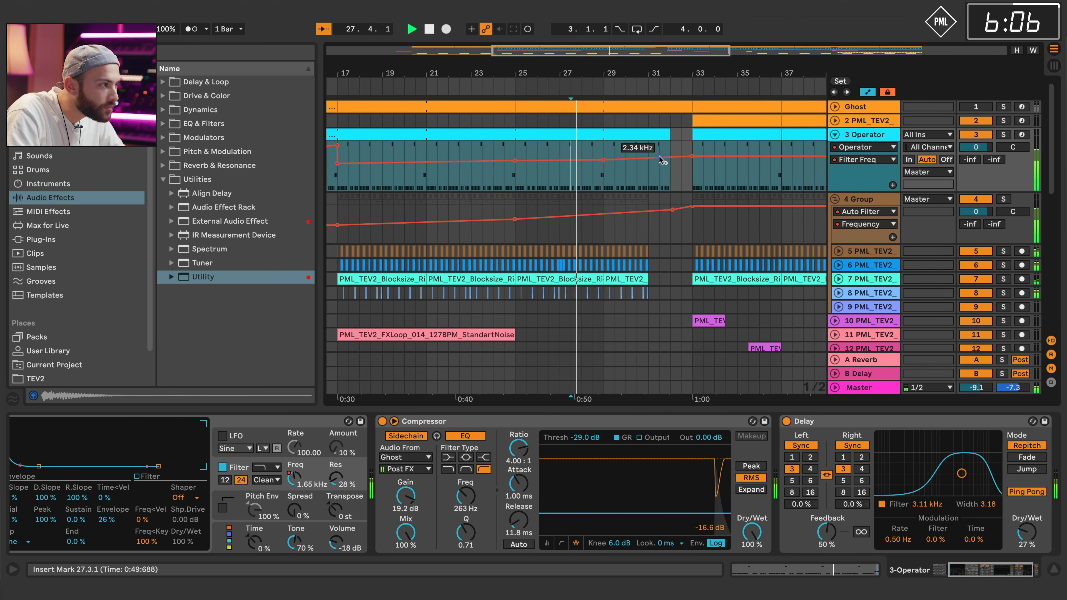
drag(658, 157, 659, 150)
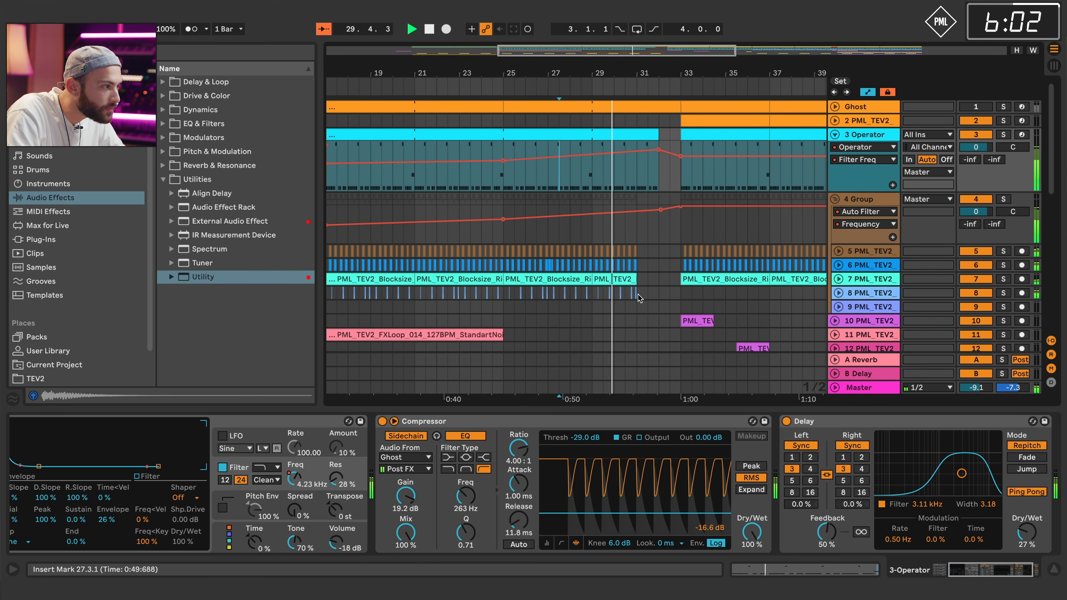
Extend the hat, ride and clap pattern to bar 33 by repeating bars 25 to 29, clear its end from 32.3.3, and play the section.
click(588, 293)
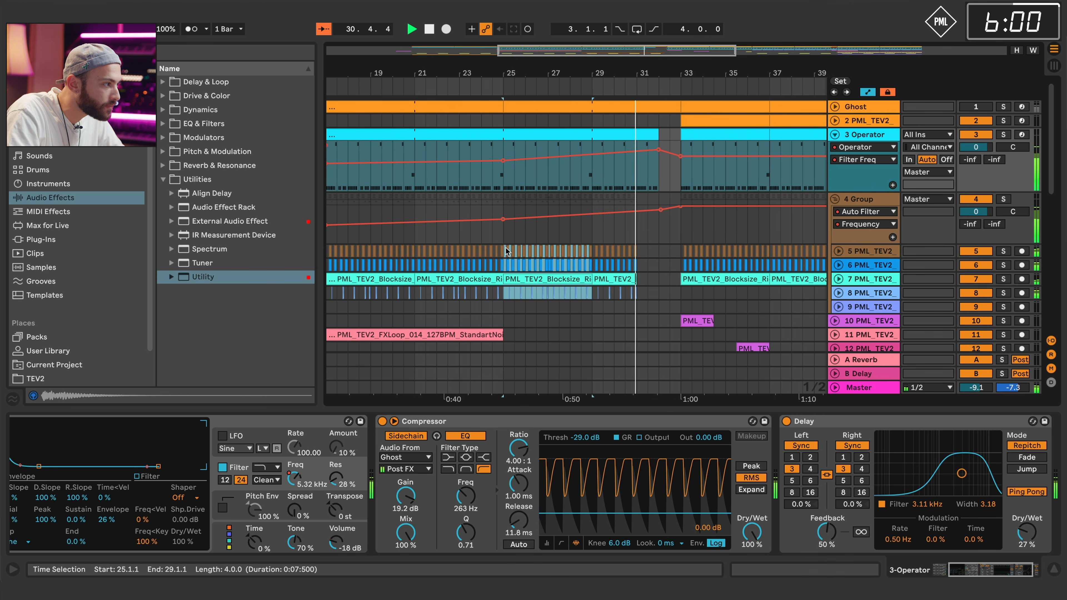
drag(593, 252, 664, 249)
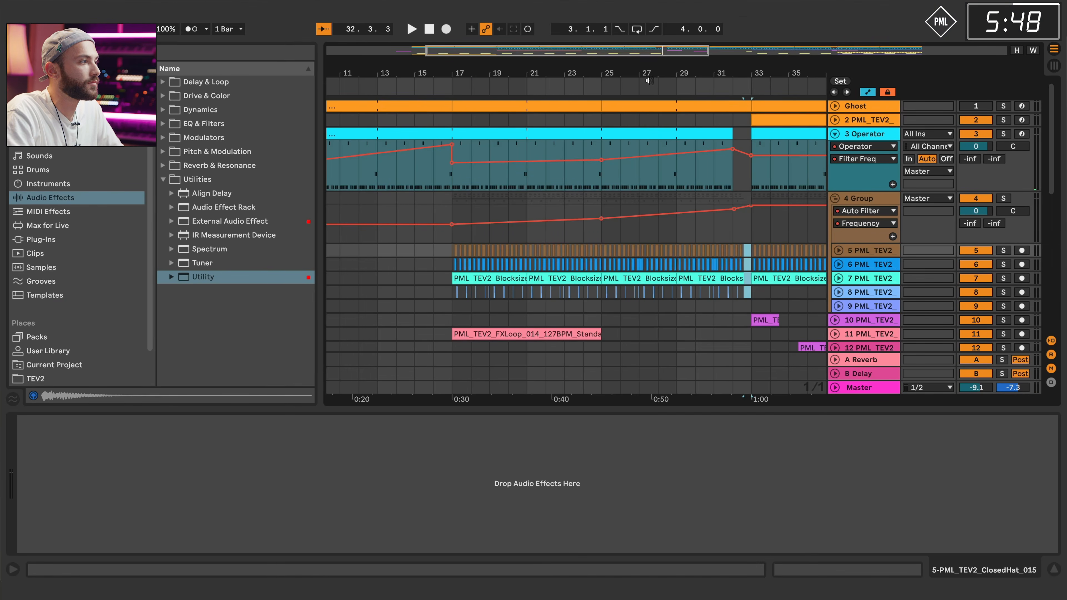
scroll(573, 145, down, 5)
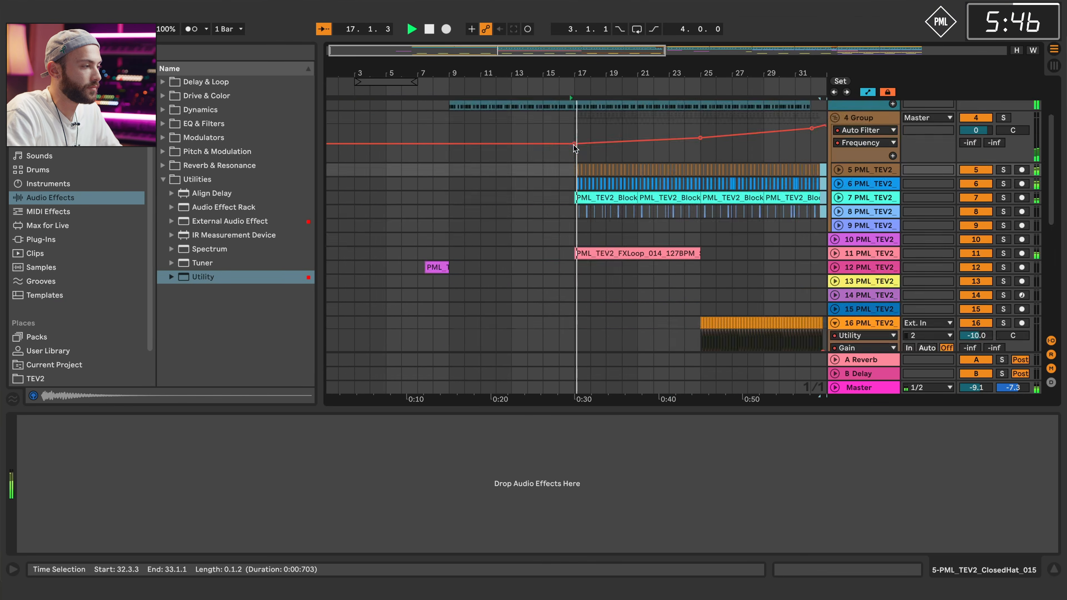
drag(705, 72, 575, 72)
key(space)
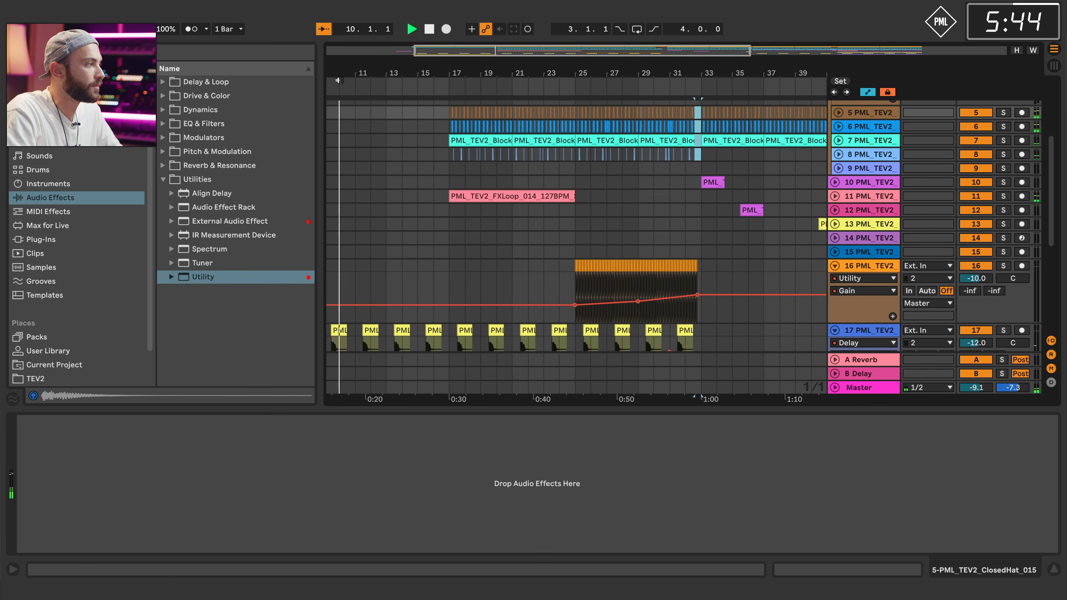
Extend the Cruiser Strings clip to bar 32 and raise its Auto Filter frequency automation to 2.48 kHz at bar 25.
click(339, 80)
scroll(614, 228, down, 8)
drag(571, 263, 799, 263)
scroll(616, 255, down, 2)
scroll(615, 255, right, 3)
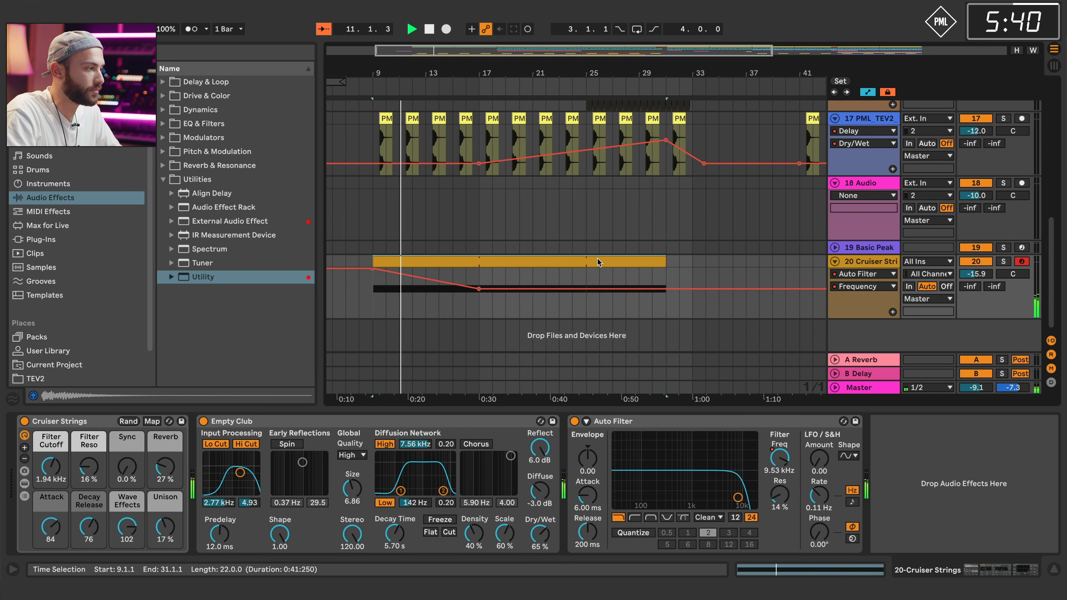
click(484, 312)
key(space)
key(space)
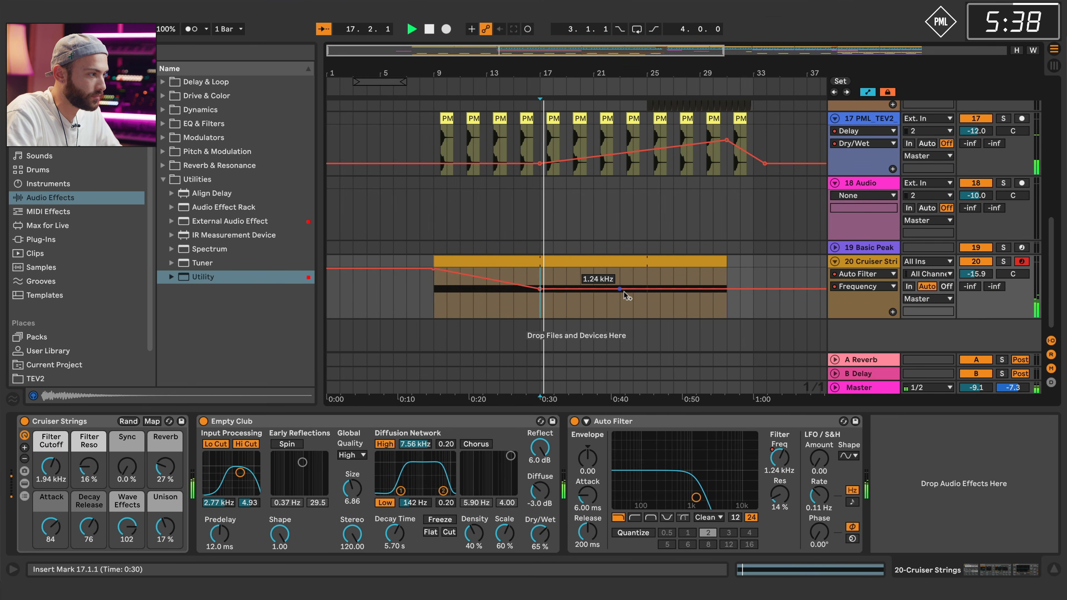
click(719, 263)
drag(646, 289, 647, 283)
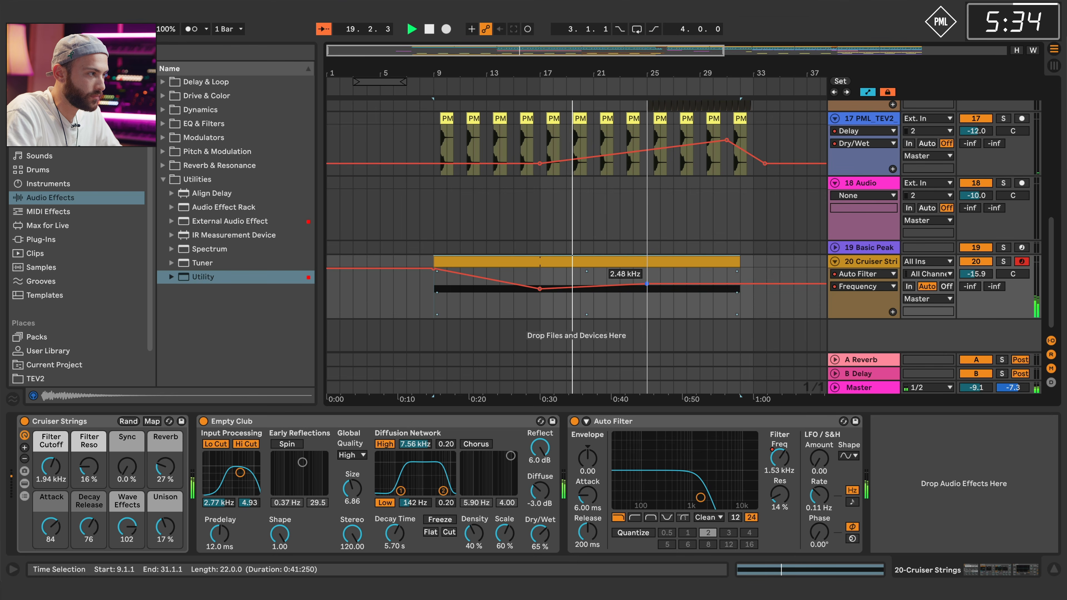
Show the vocal ad-lib track's Auto Filter frequency automation and raise it at bar 25.
click(639, 149)
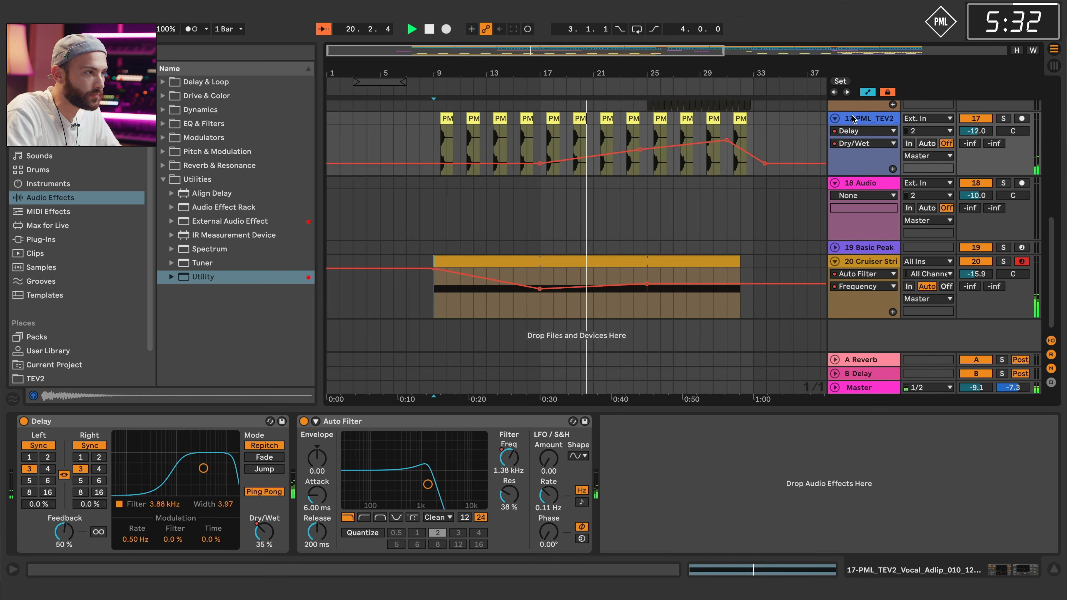
click(512, 456)
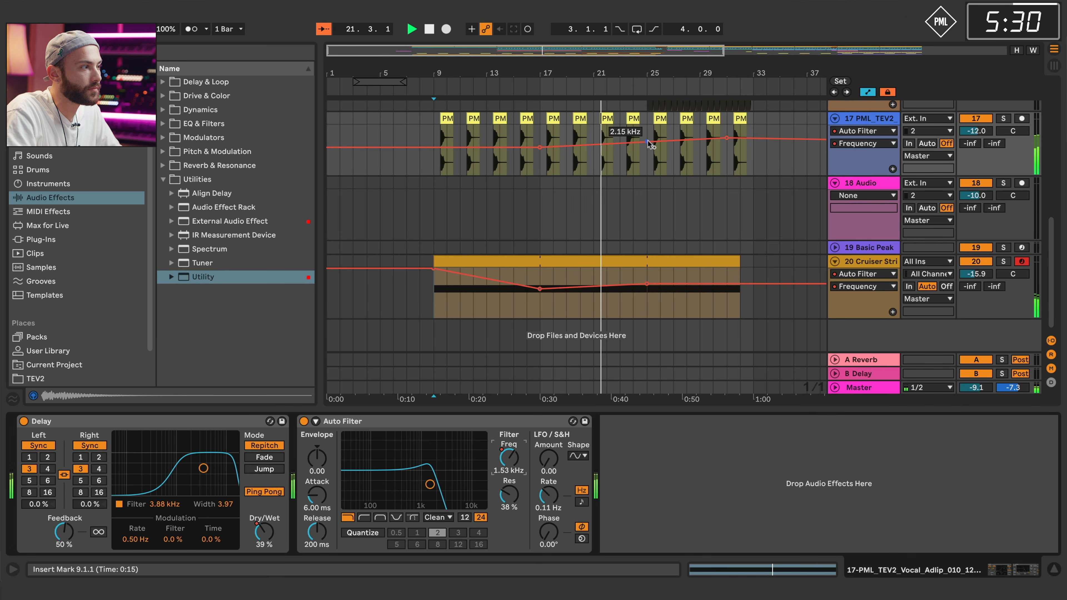
drag(675, 73, 558, 75)
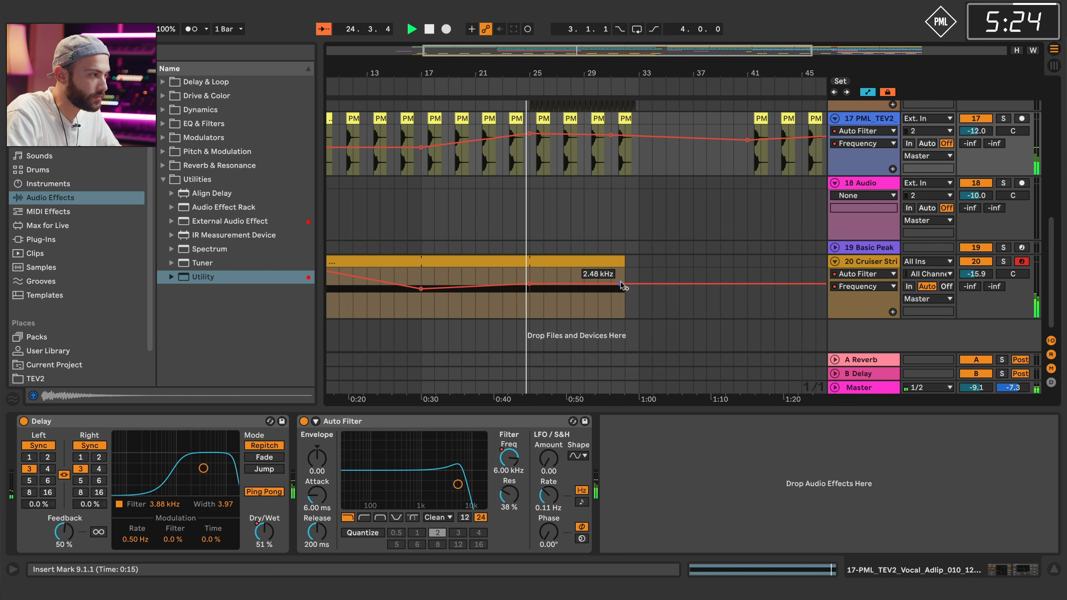
Pull the Cruiser Strings' Auto Filter frequency automation down at bar 32 so the filter closes from bar 25.
drag(624, 283, 625, 295)
scroll(575, 248, up, 15)
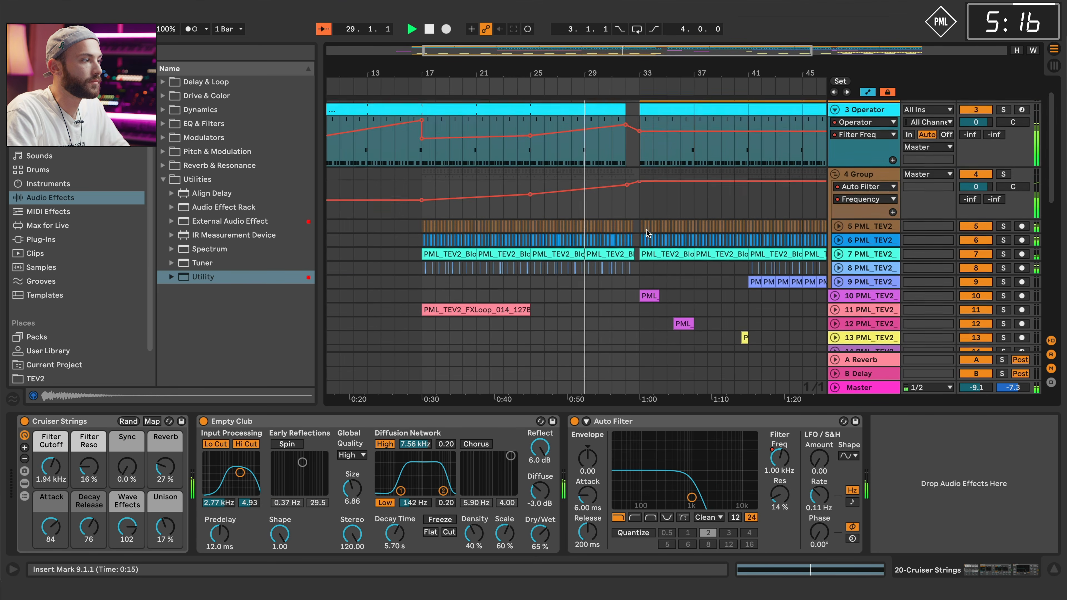
scroll(619, 226, down, 5)
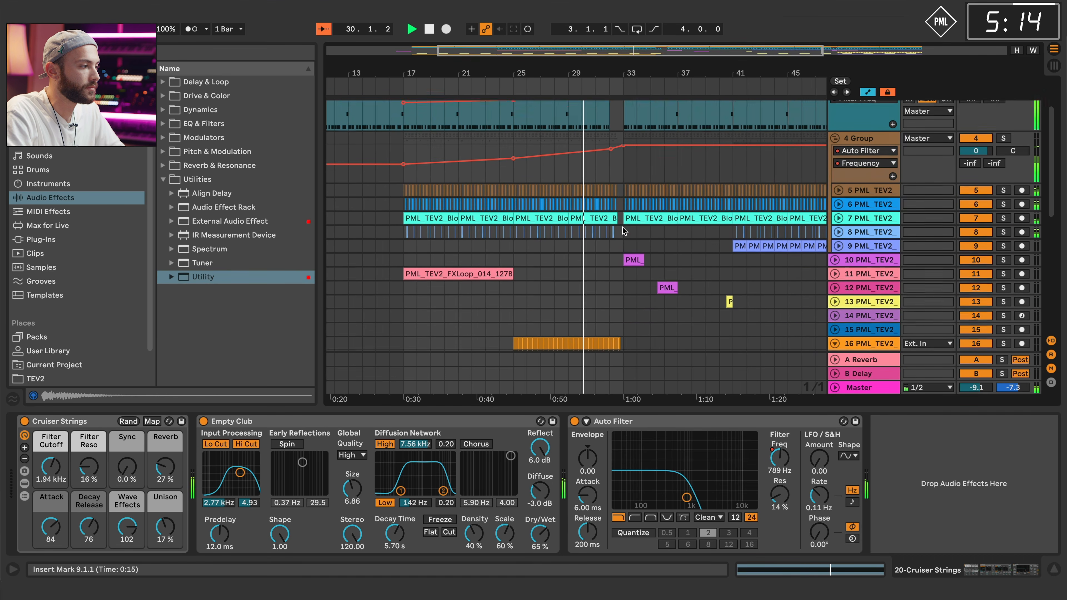
Set the snare track's volume to -12.8 dB, lower its Utility gain automation to 2.09 dB at the roll's end, and play it.
click(852, 254)
click(862, 266)
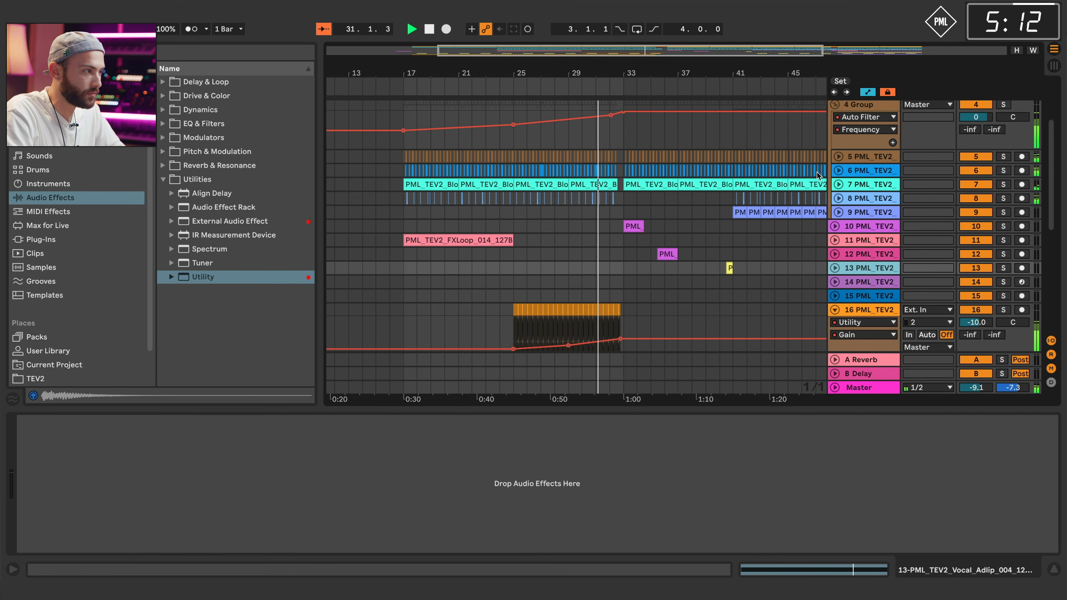
scroll(797, 270, down, 3)
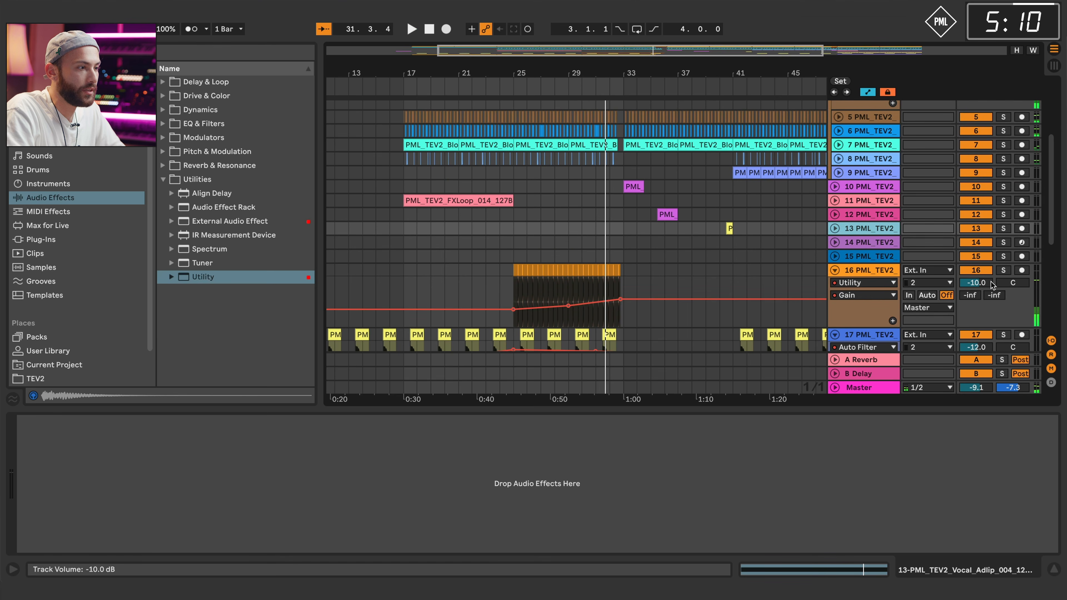
drag(992, 285, 991, 292)
click(586, 314)
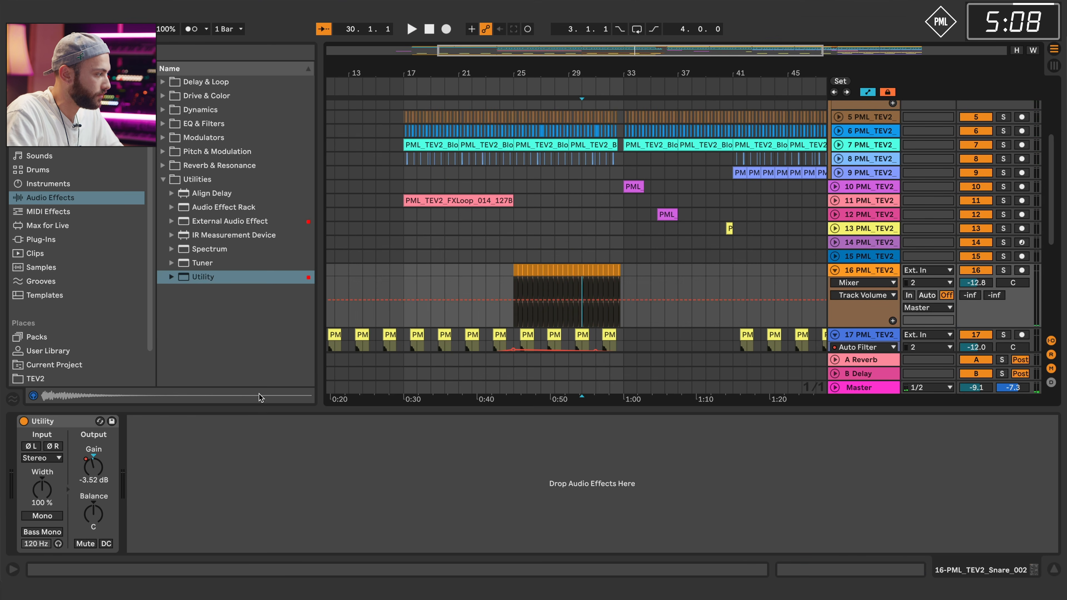
click(90, 465)
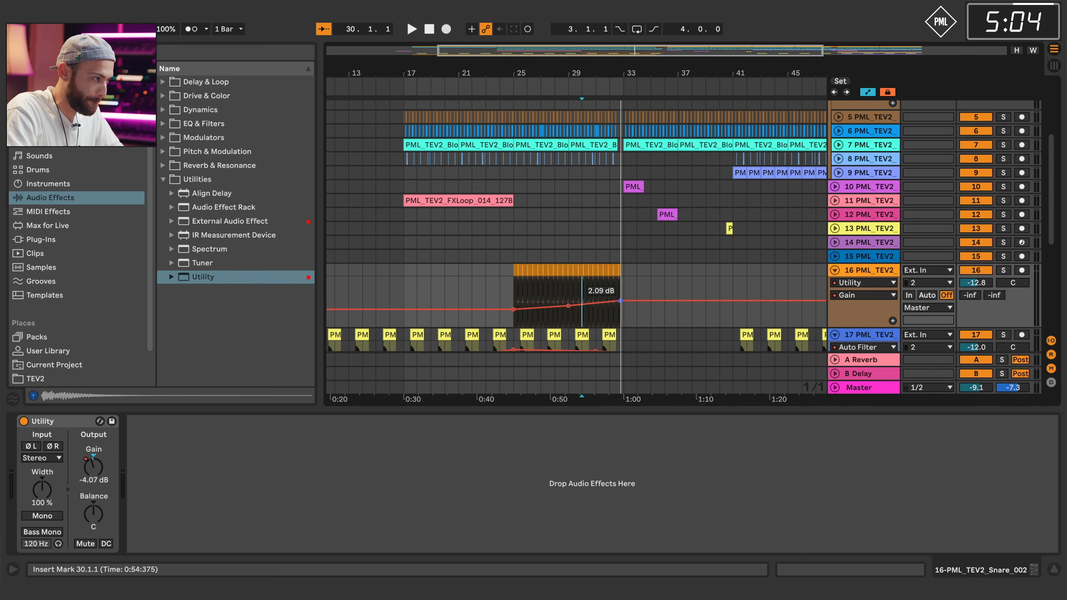
key(space)
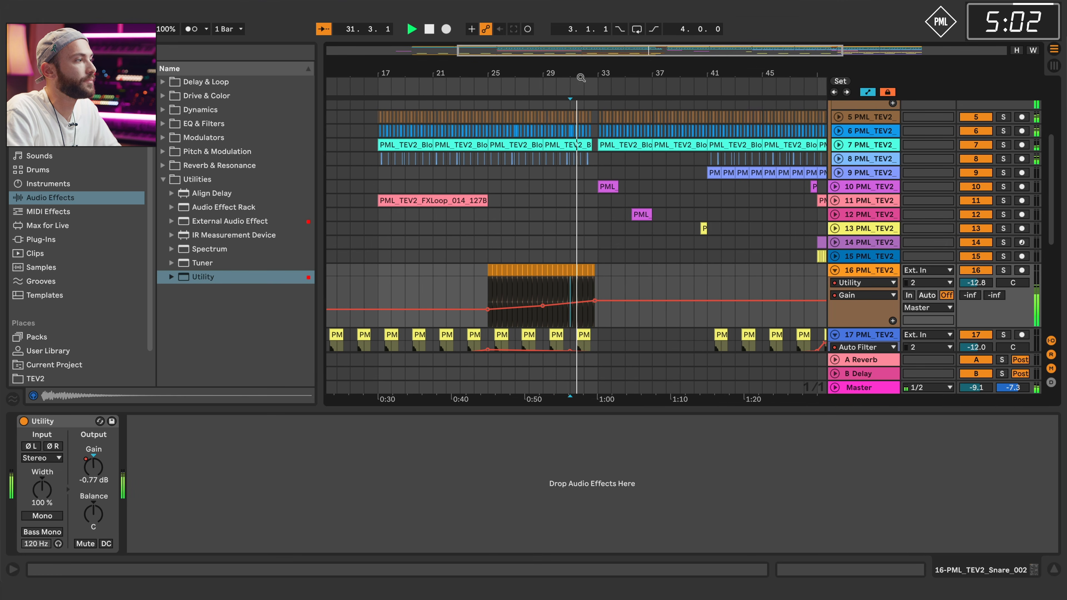
Duplicate the last claps on the clap track to reach bar 33 and set the snare track's volume to -14.8 dB.
drag(612, 75, 532, 162)
key(super+d)
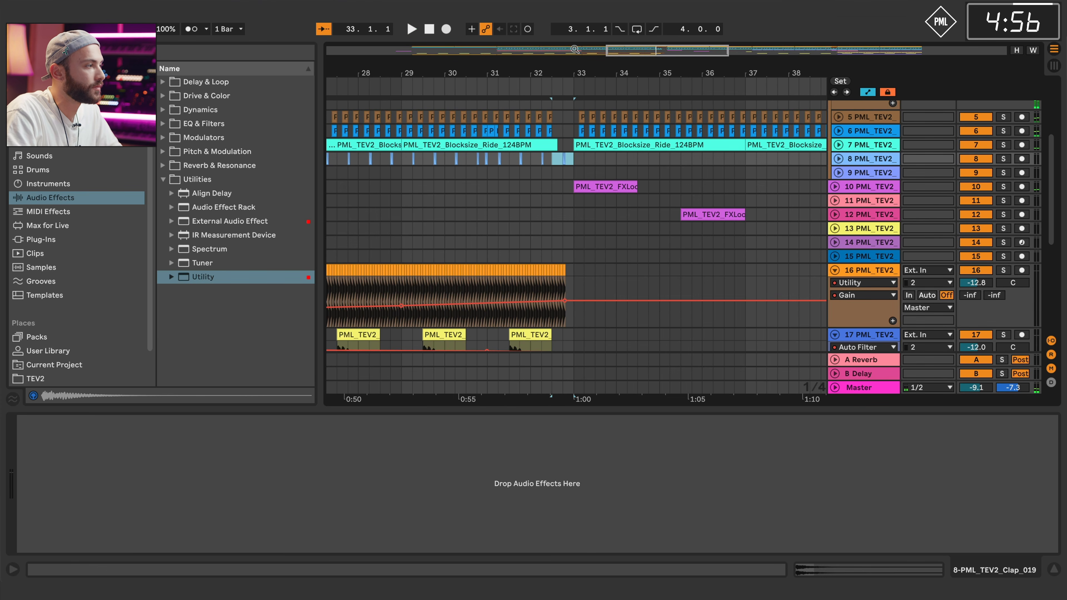
drag(522, 71, 568, 49)
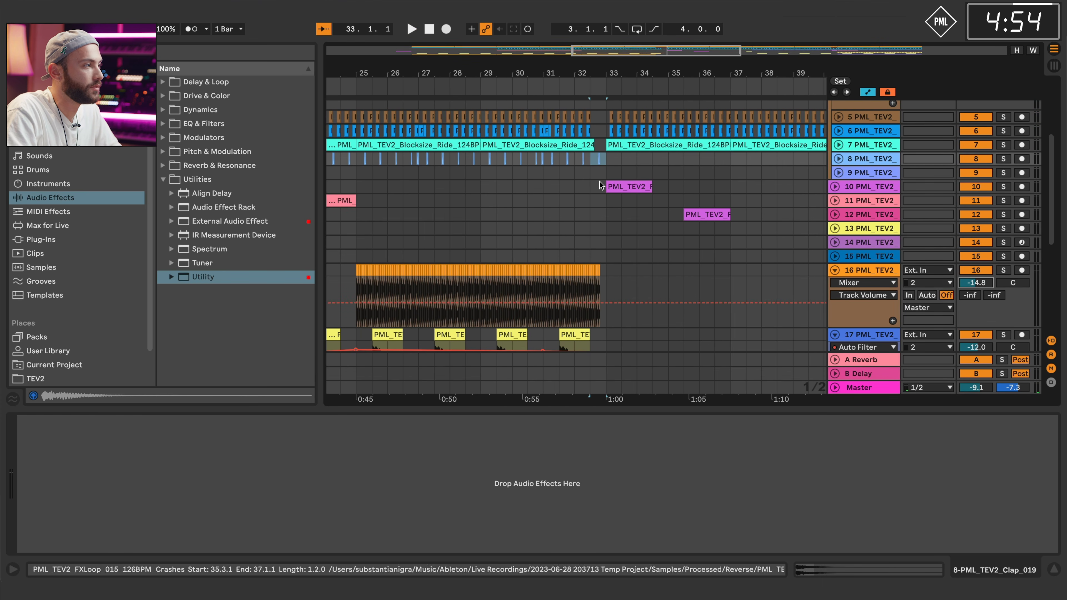
Review the Operator track's device chain and delete the A Reverb and B Delay return tracks.
scroll(529, 257, up, 5)
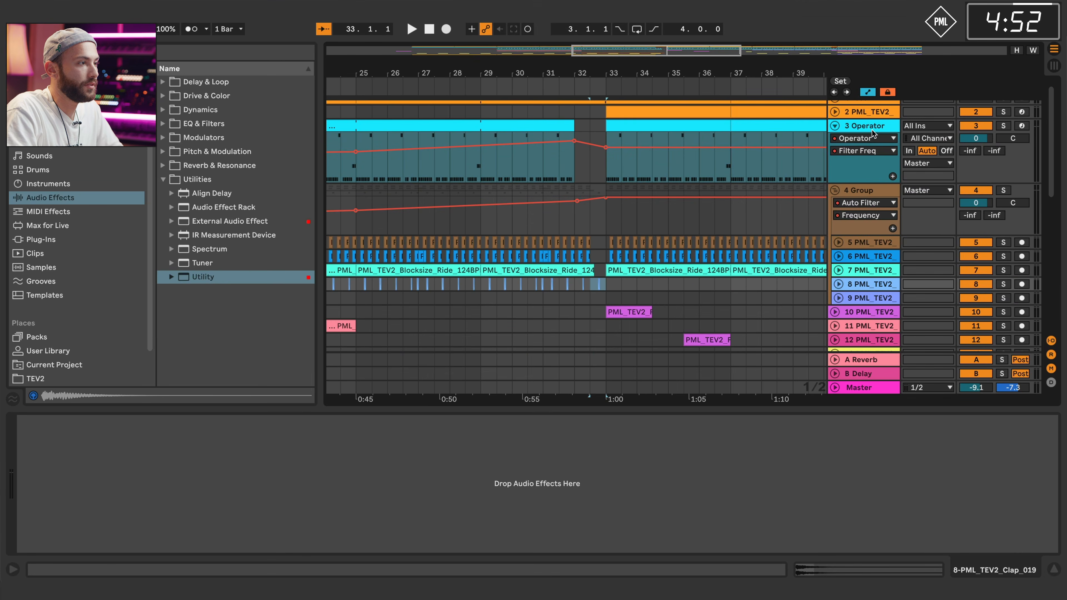
click(868, 133)
drag(995, 573, 1042, 554)
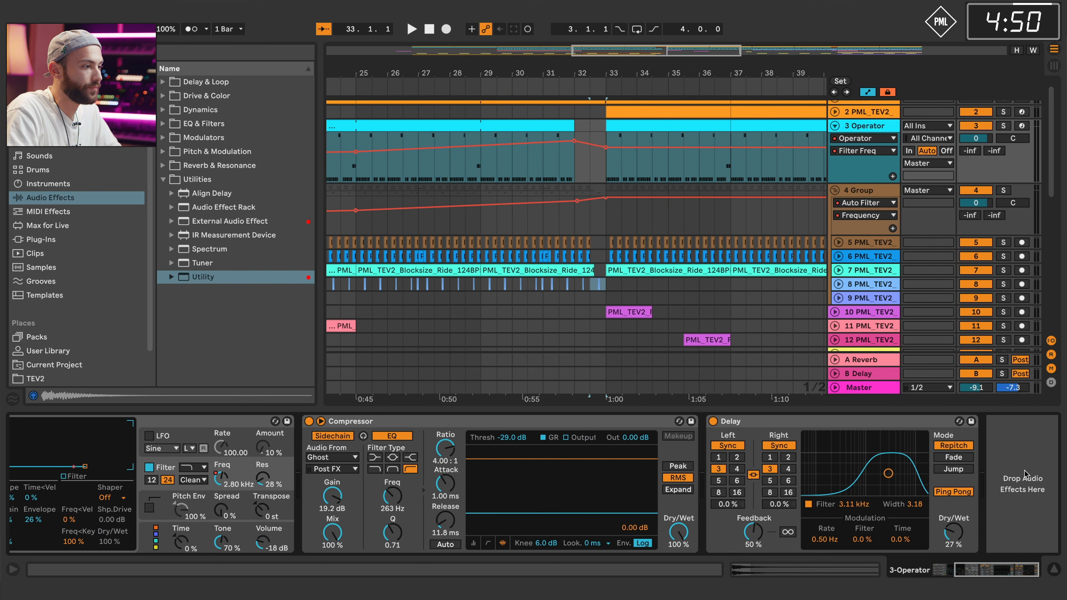
scroll(873, 357, down, 10)
click(873, 360)
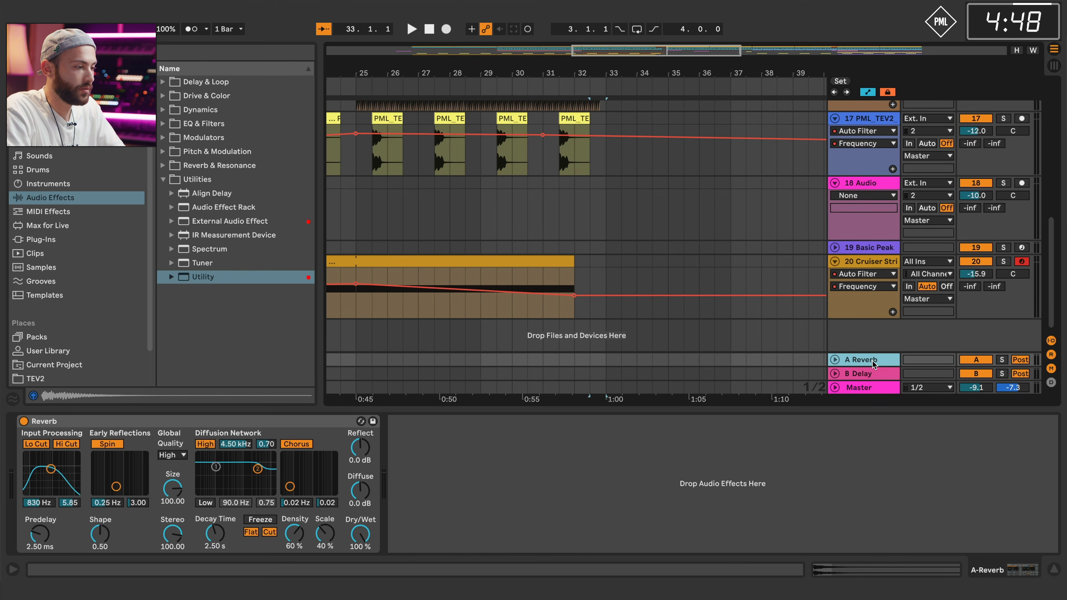
key(Delete)
key(Delete)
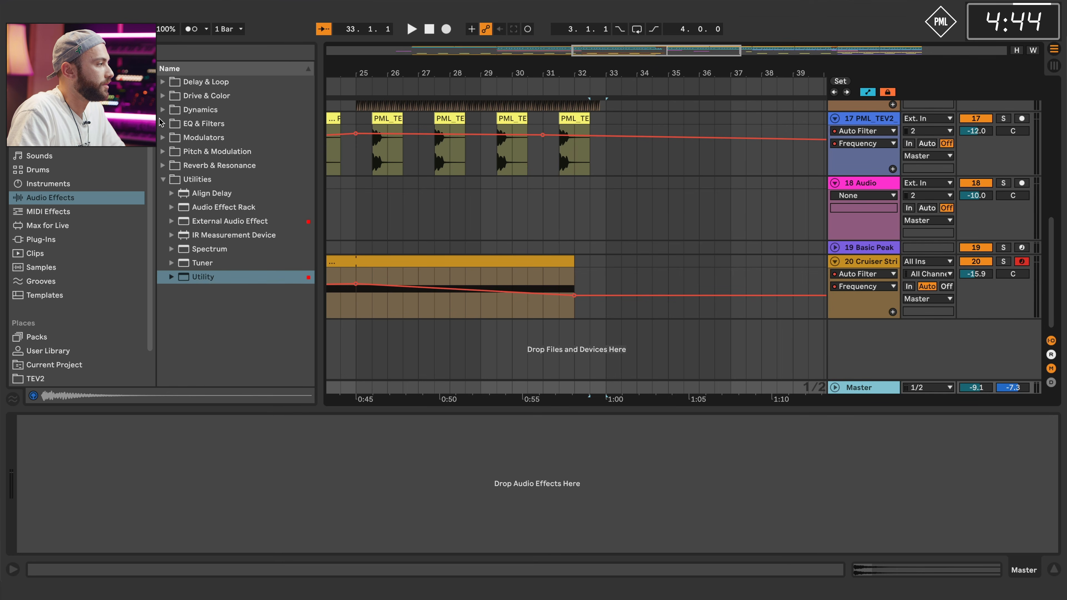
Add an Auto Filter to the Master, set it to high-pass at 27.4 Hz, and unfold the track's Frequency automation.
click(163, 83)
click(163, 83)
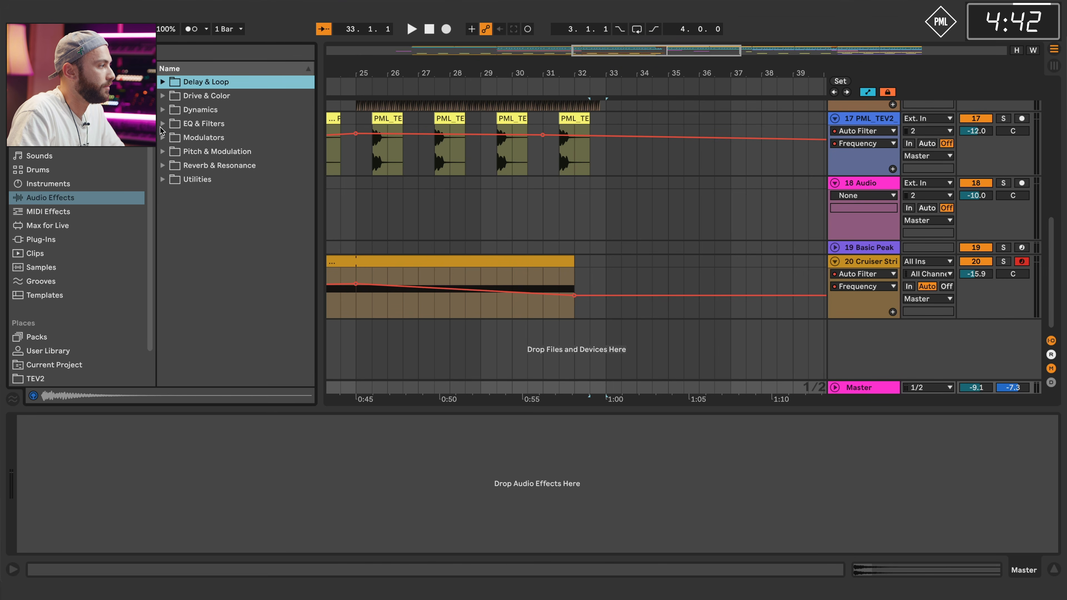
click(163, 123)
click(199, 139)
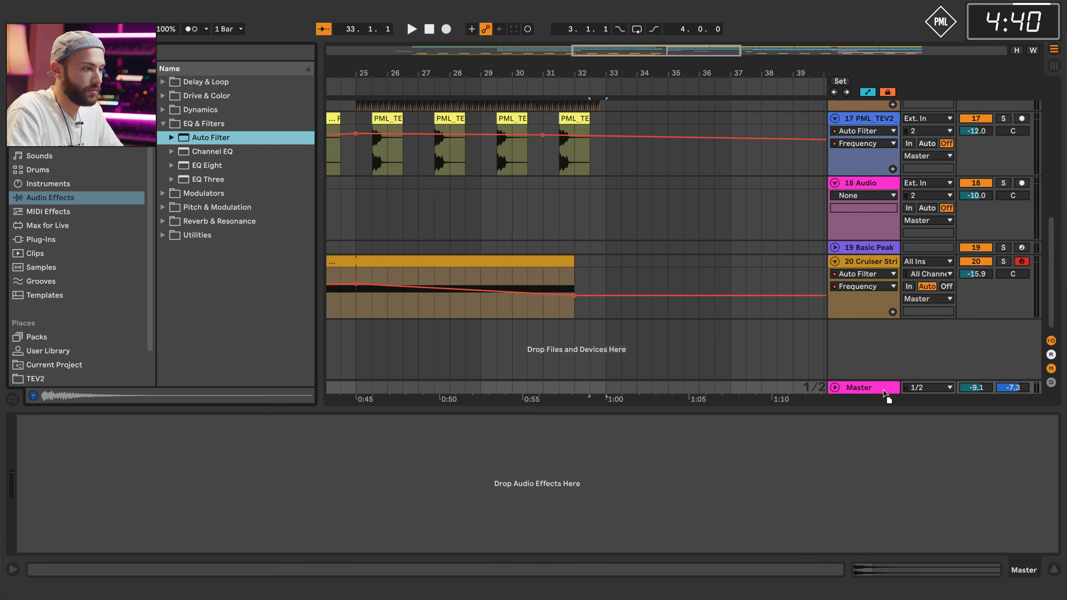
drag(884, 393, 885, 394)
click(85, 516)
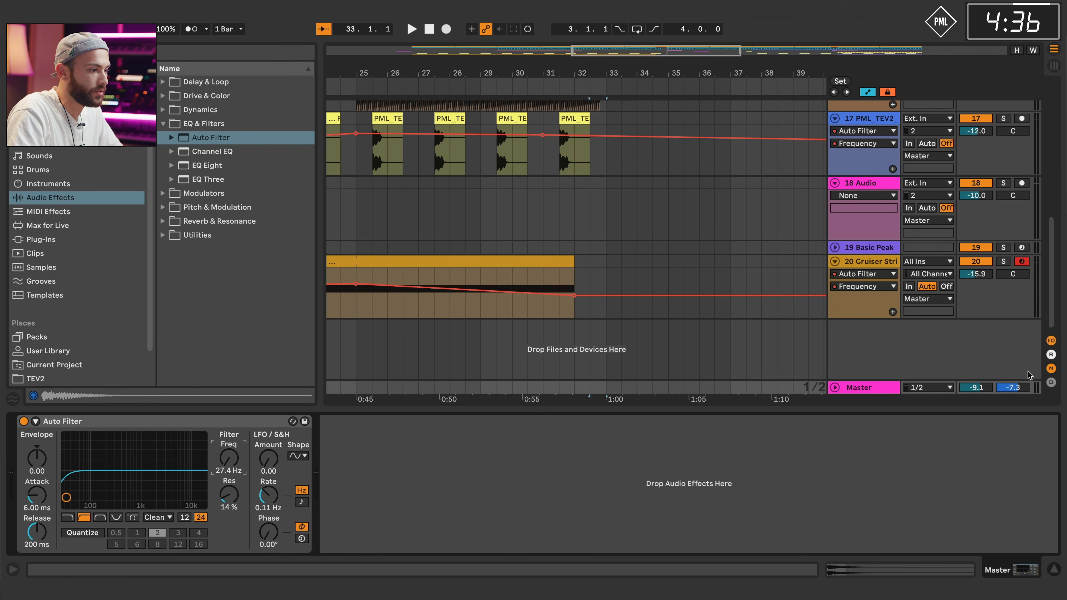
click(835, 388)
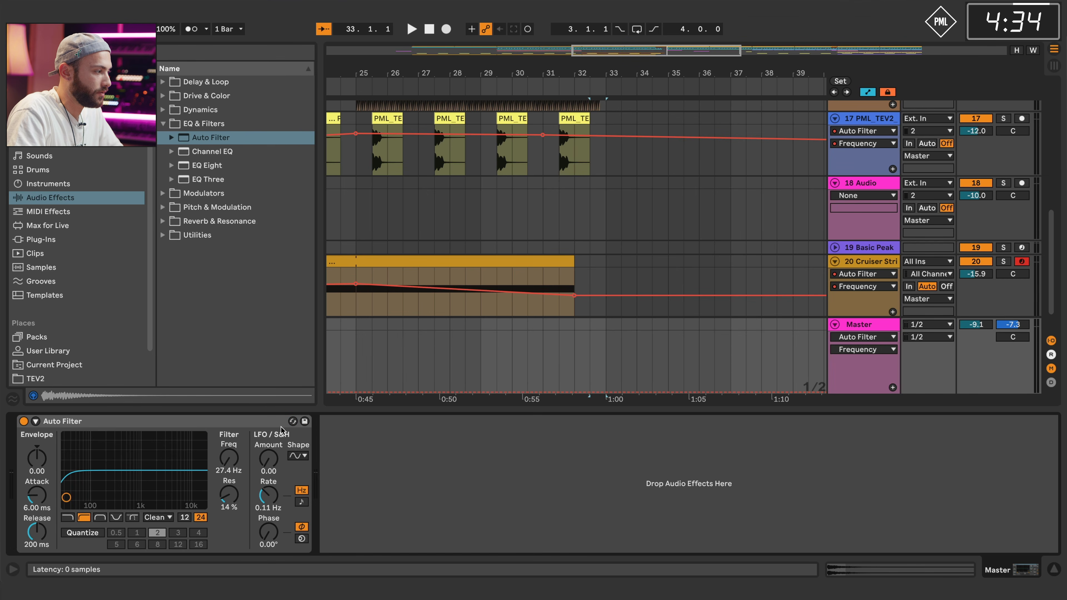
Draw the Master's Auto Filter Frequency automation rising from 26.0 Hz at bar 25 to a peak near bar 32, then falling back at bar 33.
drag(358, 391, 359, 392)
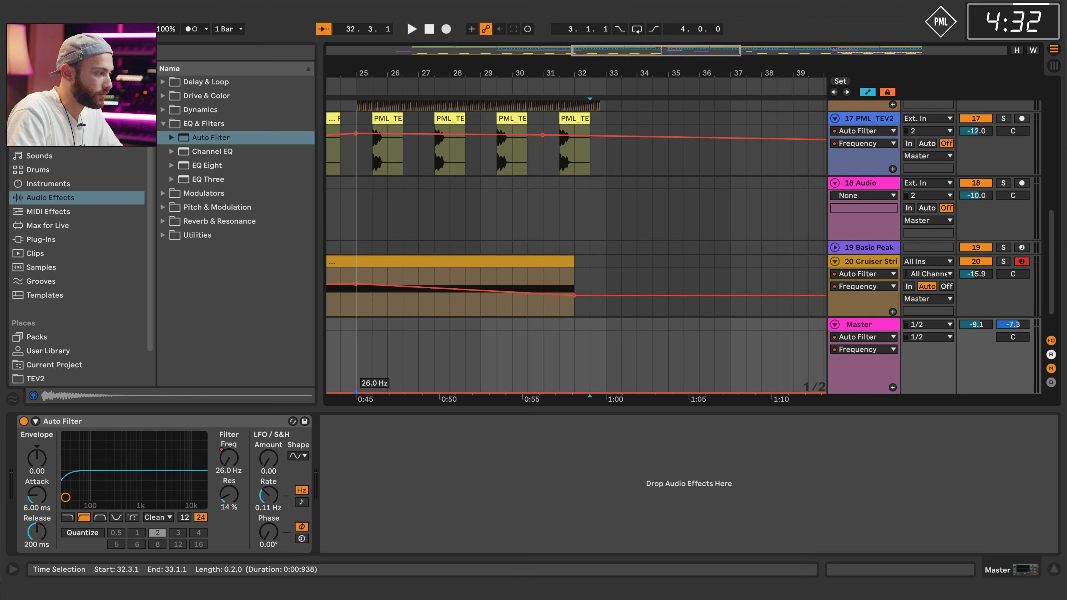
drag(582, 392, 607, 393)
click(548, 358)
key(space)
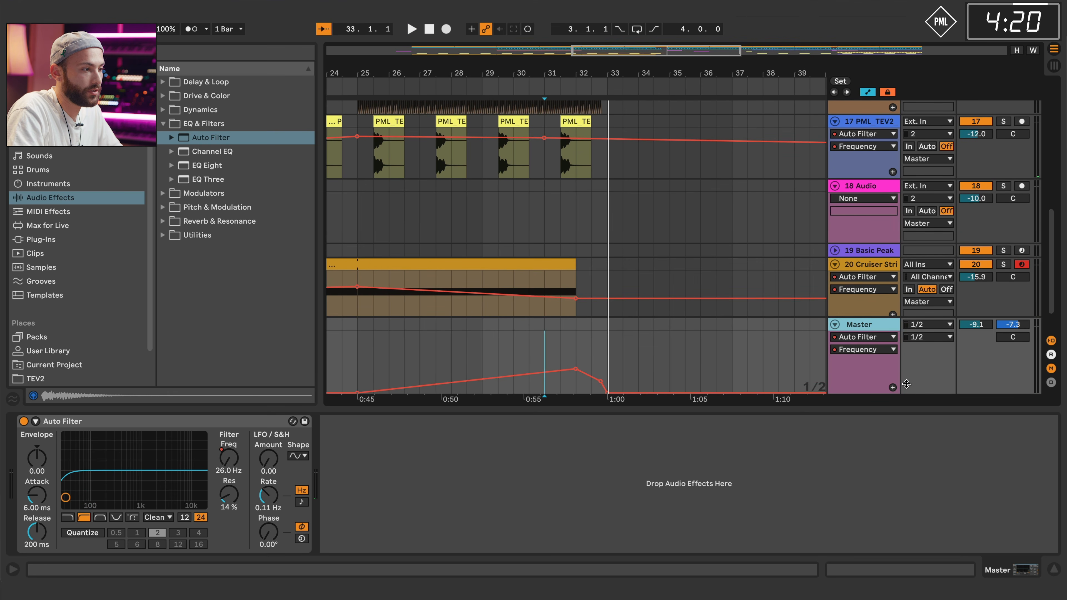
Give the Master's filter Frequency automation its own lane and automate the Auto Filter to be on only from bar 25 to bar 33.
click(892, 387)
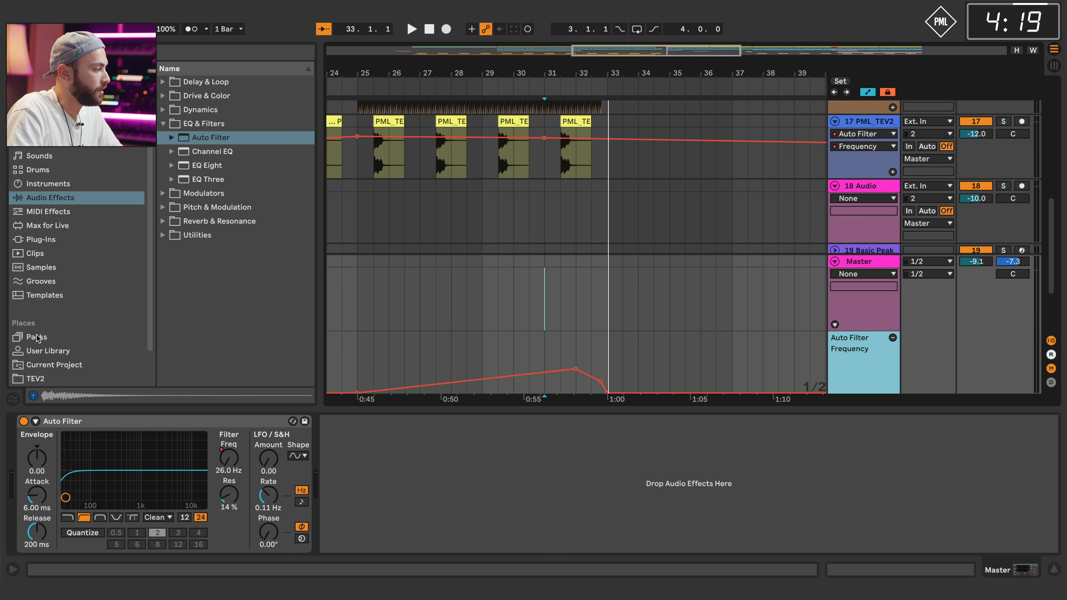
click(24, 420)
drag(605, 284, 466, 283)
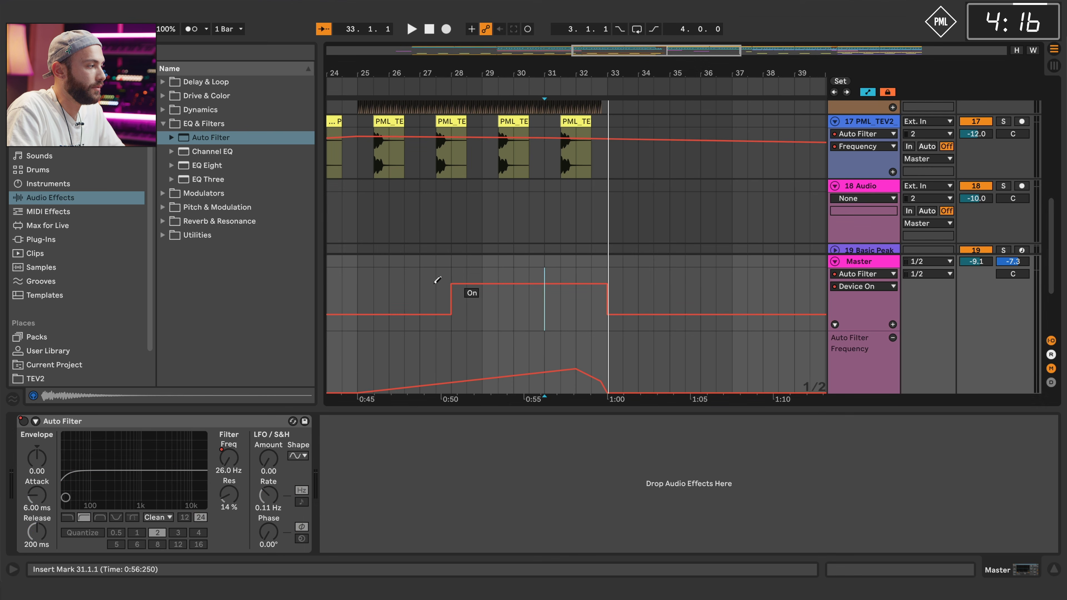
drag(375, 77, 562, 50)
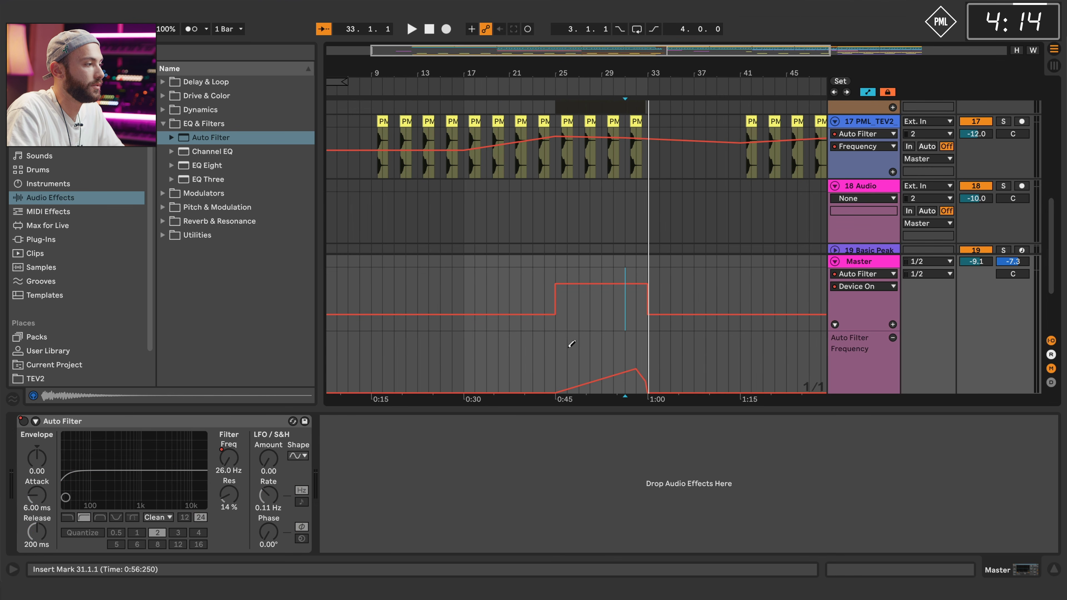
click(483, 294)
key(space)
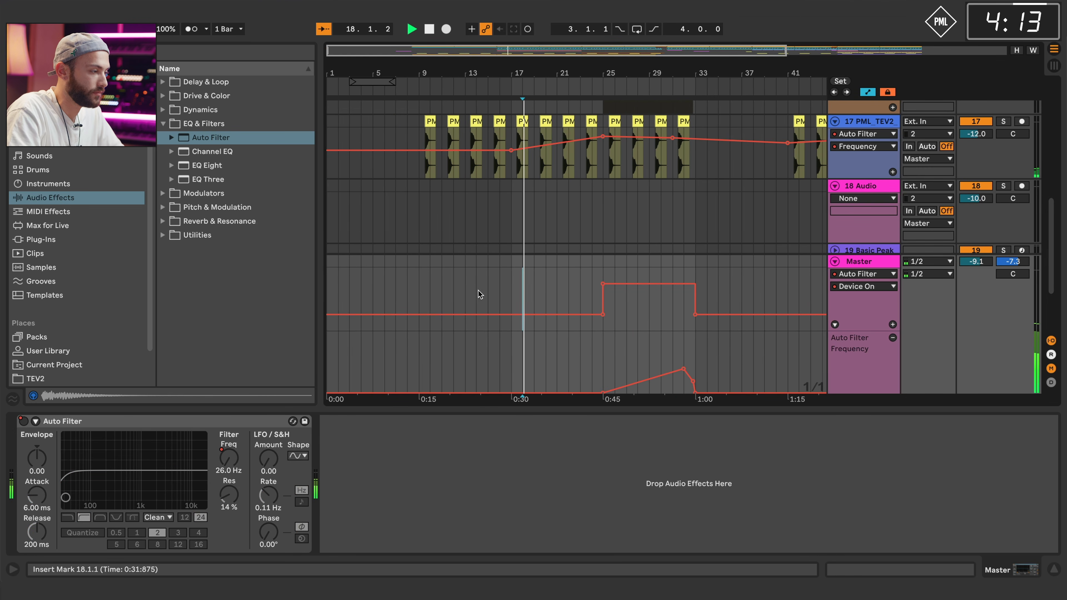
Add the Empty Club reverb preset before the Master's Auto Filter, with 1.76 s decay time and 28 % dry/wet.
click(843, 265)
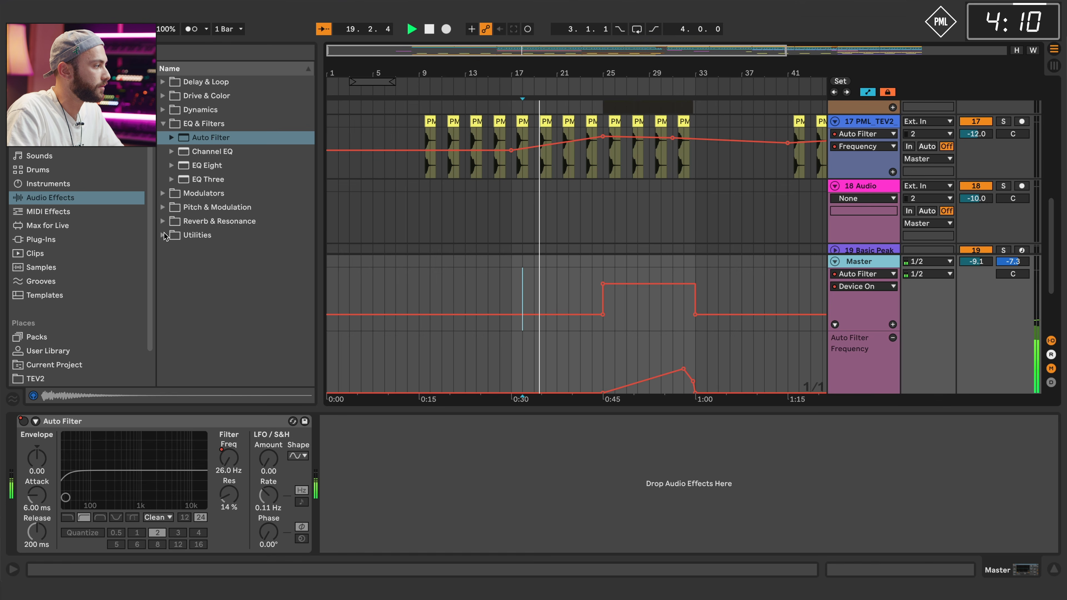
click(164, 222)
click(204, 248)
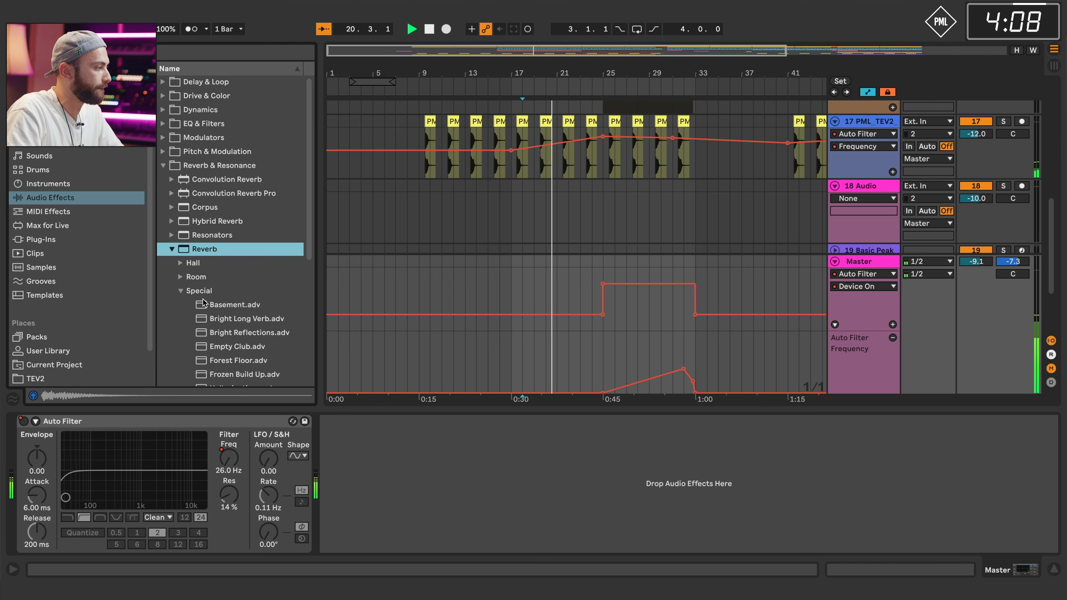
scroll(206, 301, down, 10)
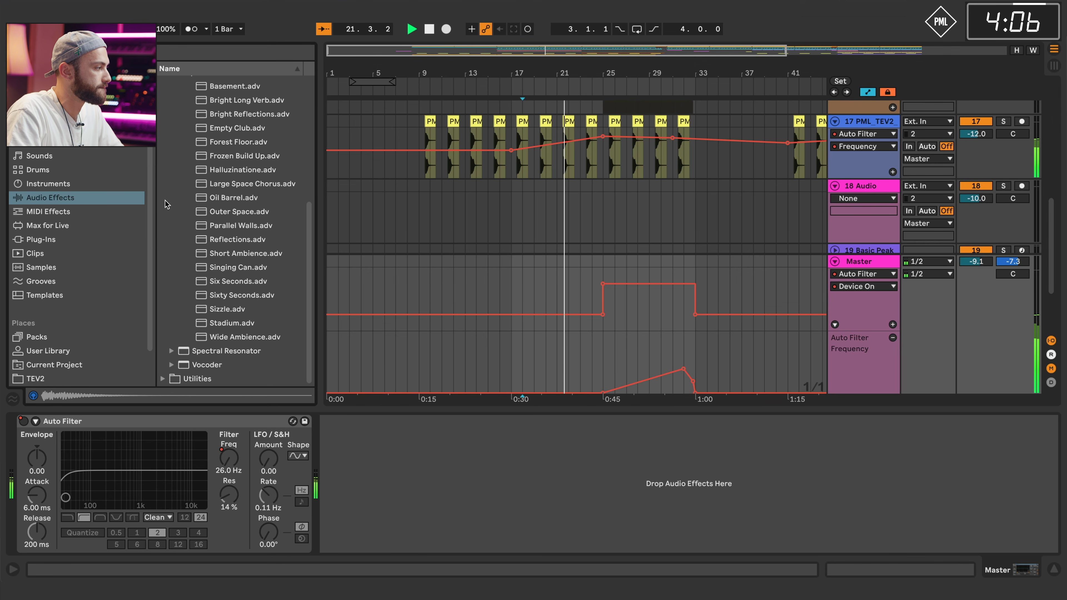
scroll(216, 126, up, 1)
drag(217, 133, 51, 471)
drag(360, 533, 360, 553)
drag(215, 533, 215, 526)
click(360, 534)
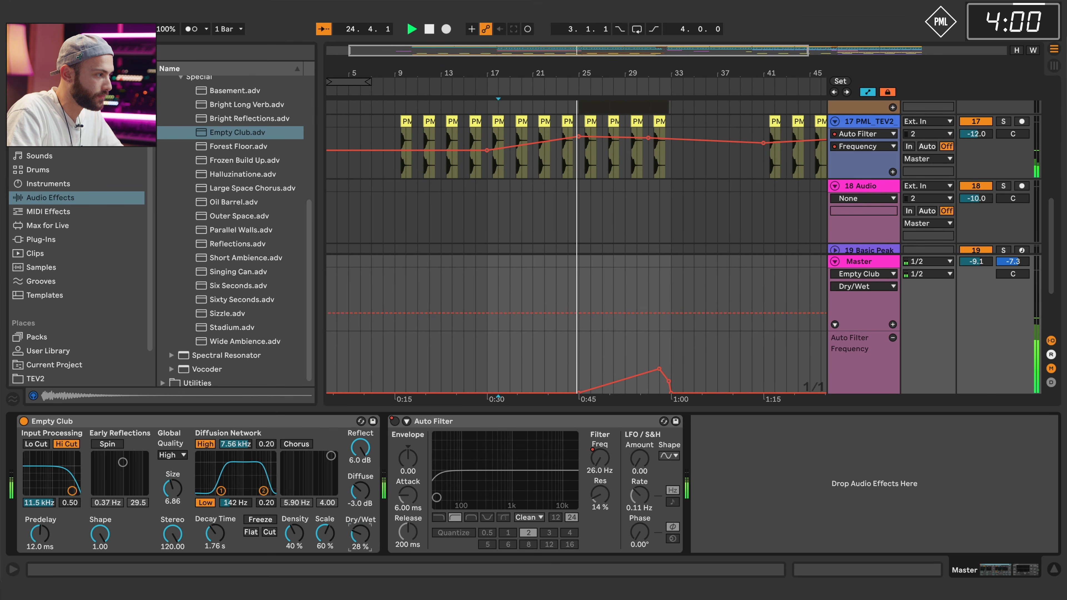
Automate the Master reverb's Dry/Wet to rise from about bar 9 to a peak near bar 32 and drop to its minimum at bar 33.
click(396, 312)
drag(628, 313, 663, 329)
click(651, 309)
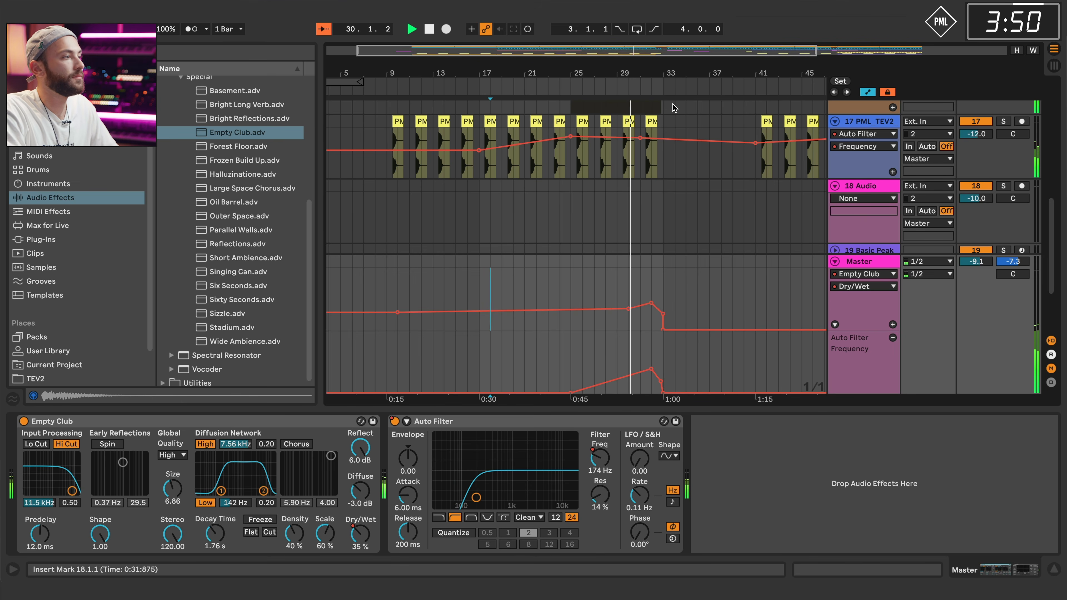
Duplicate the FXLoop_014 clip on track 11 into bars 25 to 33 and reverse the copy.
scroll(644, 154, up, 8)
scroll(641, 172, down, 1)
click(512, 143)
key(ctrl+d)
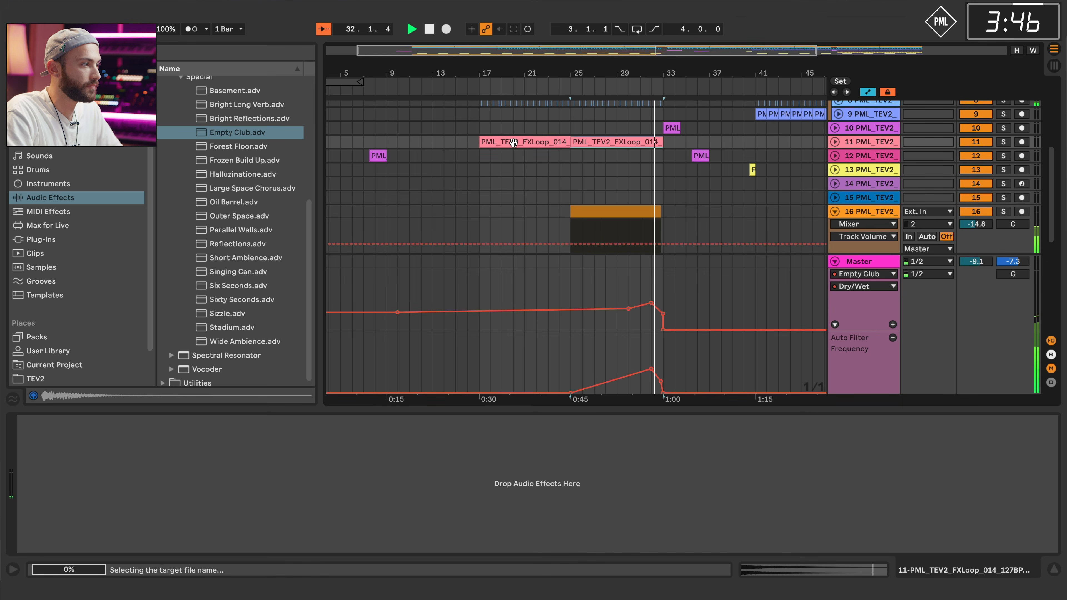
click(834, 142)
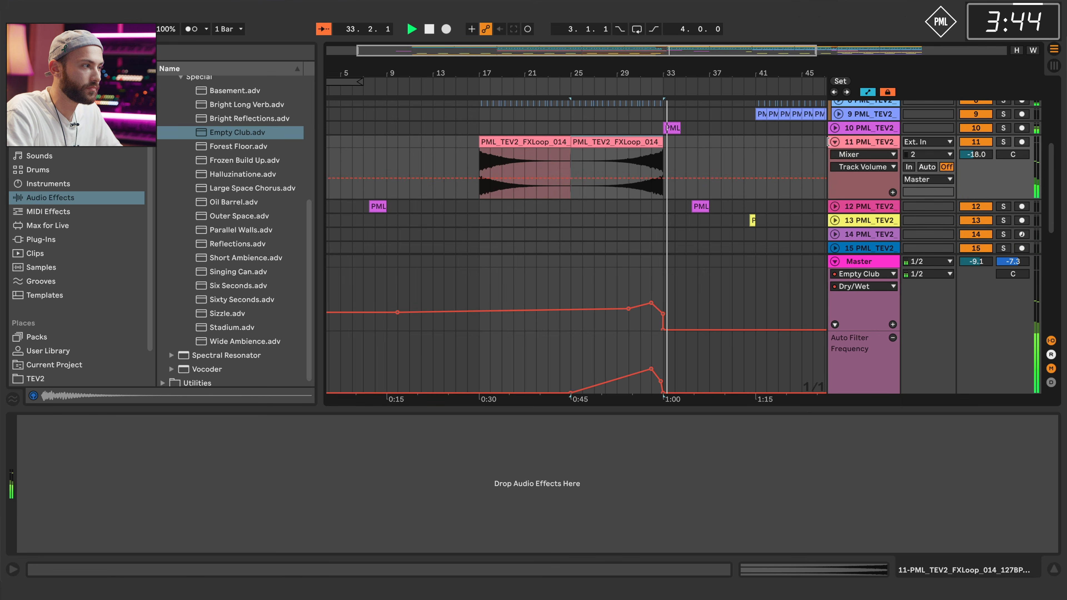
Move track 12's FX clip near bar 35 so it ends at bar 41, and set the track's volume to -13.2 dB.
drag(743, 77, 539, 75)
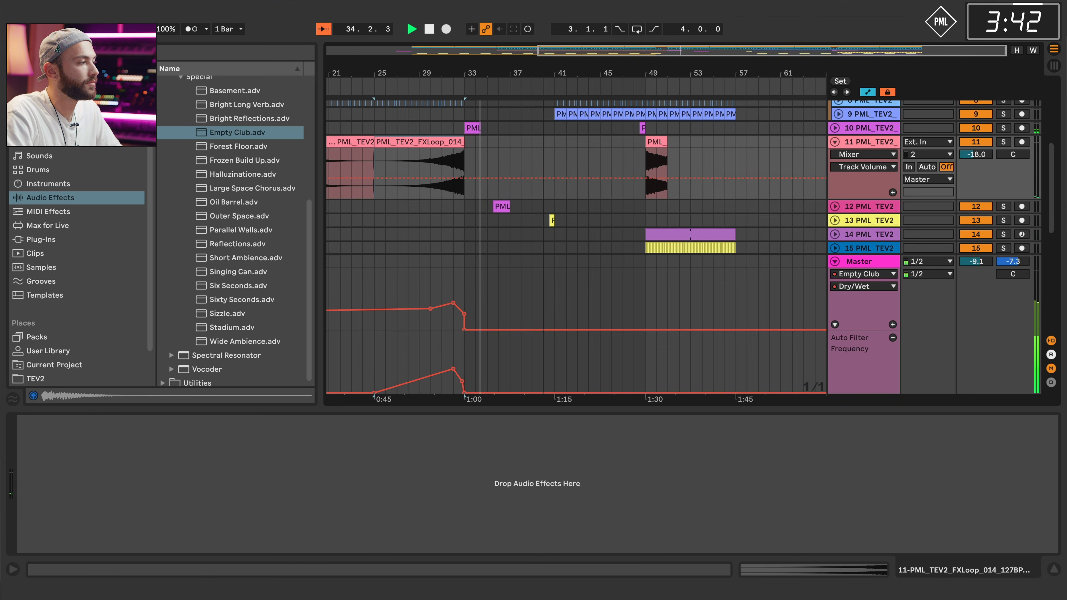
scroll(538, 114, down, 3)
scroll(539, 116, up, 3)
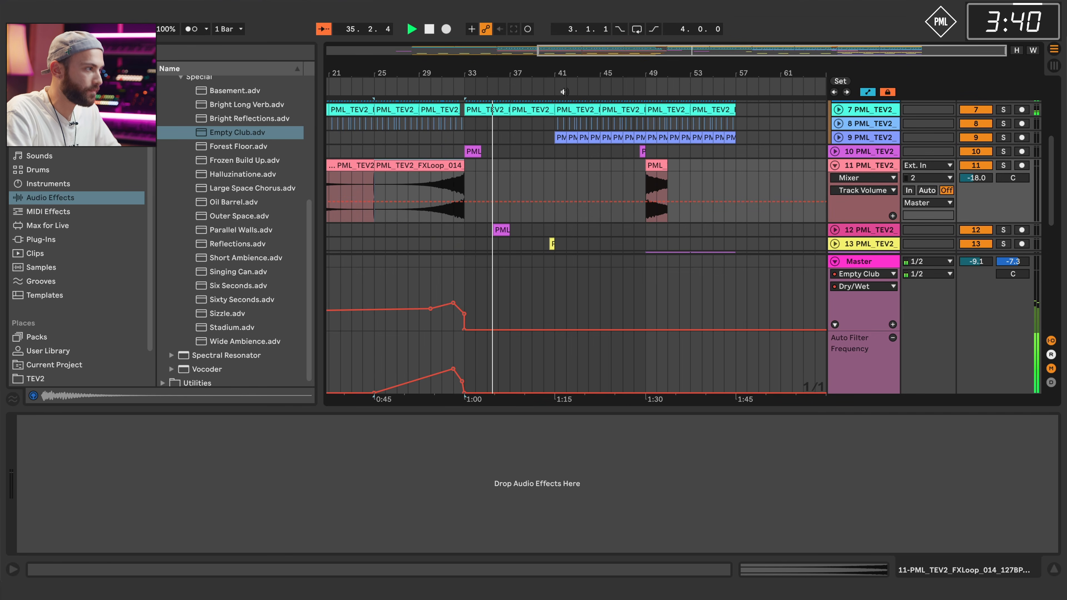
click(837, 264)
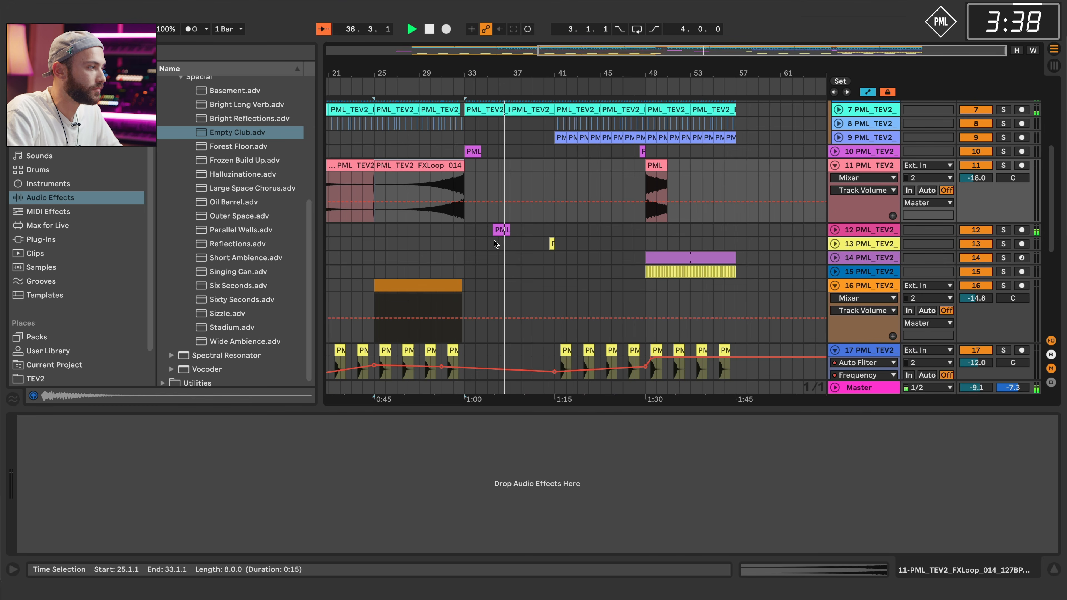
drag(508, 235, 553, 238)
click(836, 231)
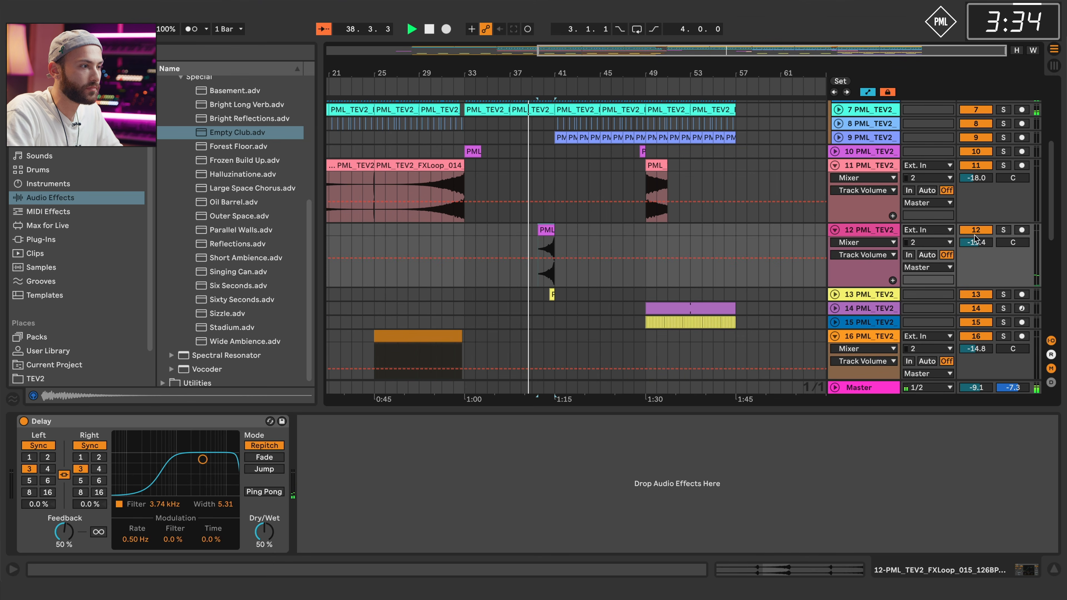
drag(552, 77, 606, 106)
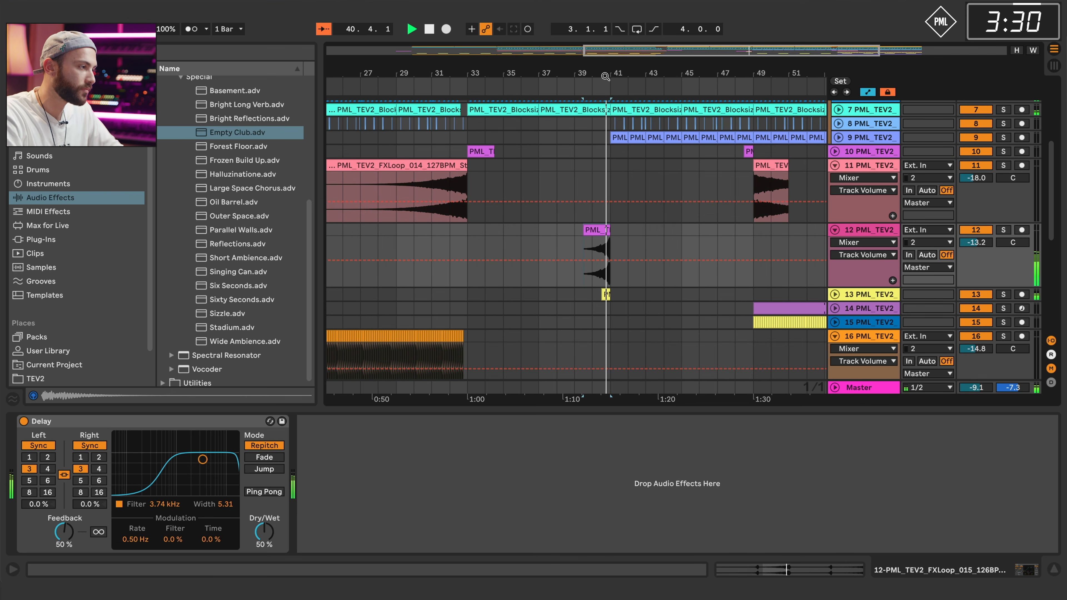
Slightly lower the vocal track's Auto Filter Frequency automation point at bar 41.
drag(627, 73, 551, 69)
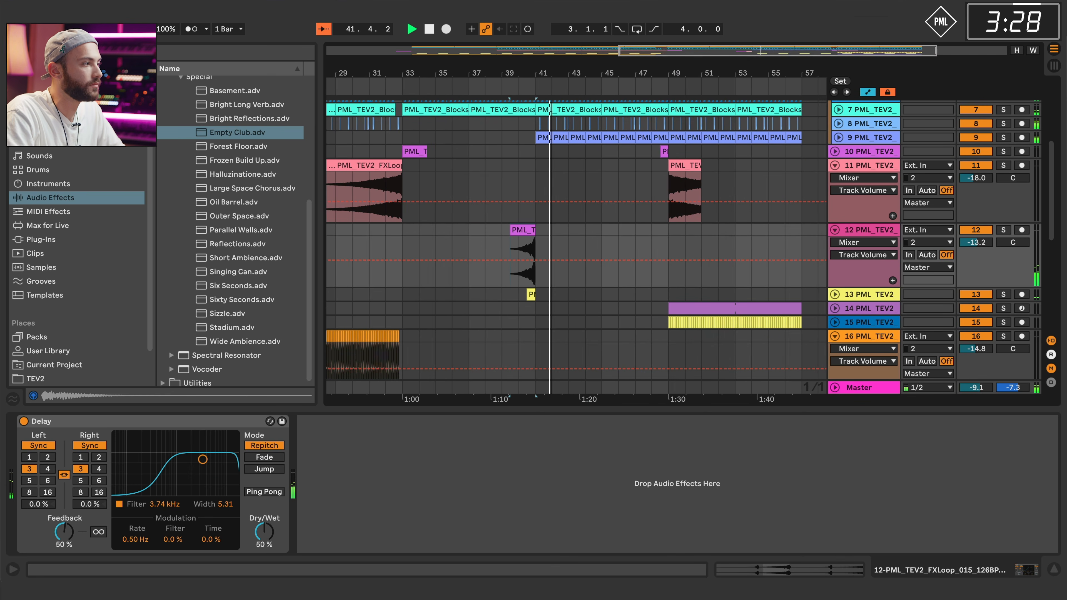
scroll(563, 164, down, 5)
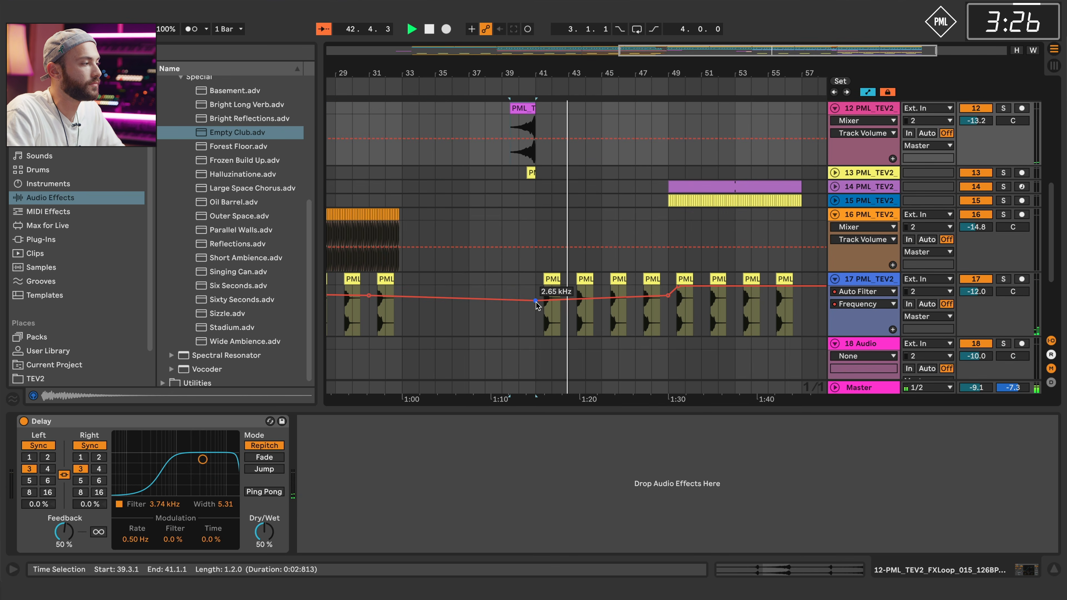
click(527, 308)
scroll(587, 211, up, 2)
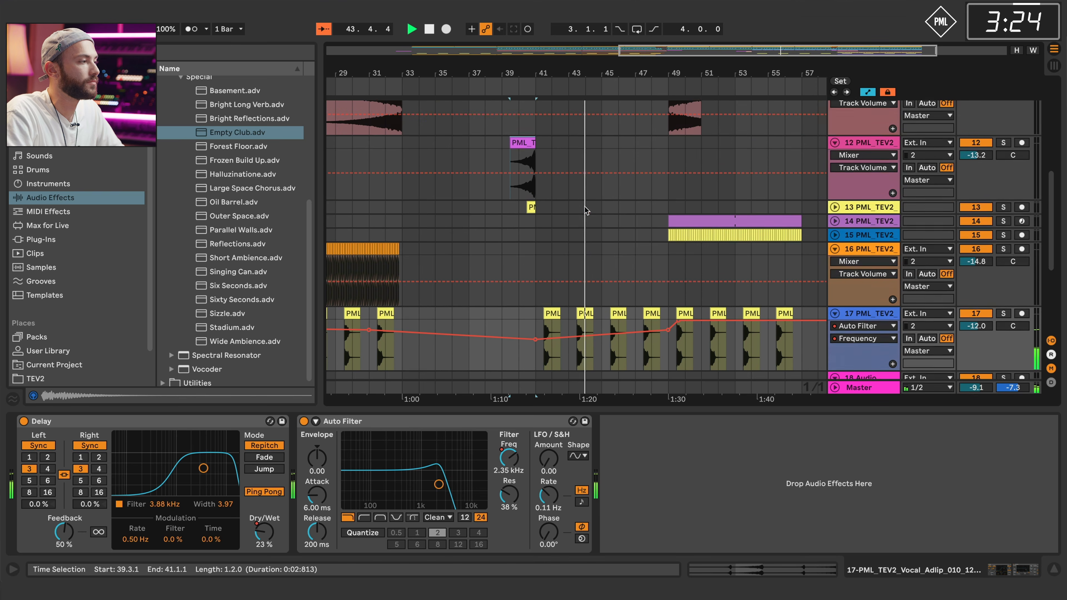
Copy track 14's percussion clip from bars 49 to 57 and paste it at bar 25.
drag(518, 72, 559, 63)
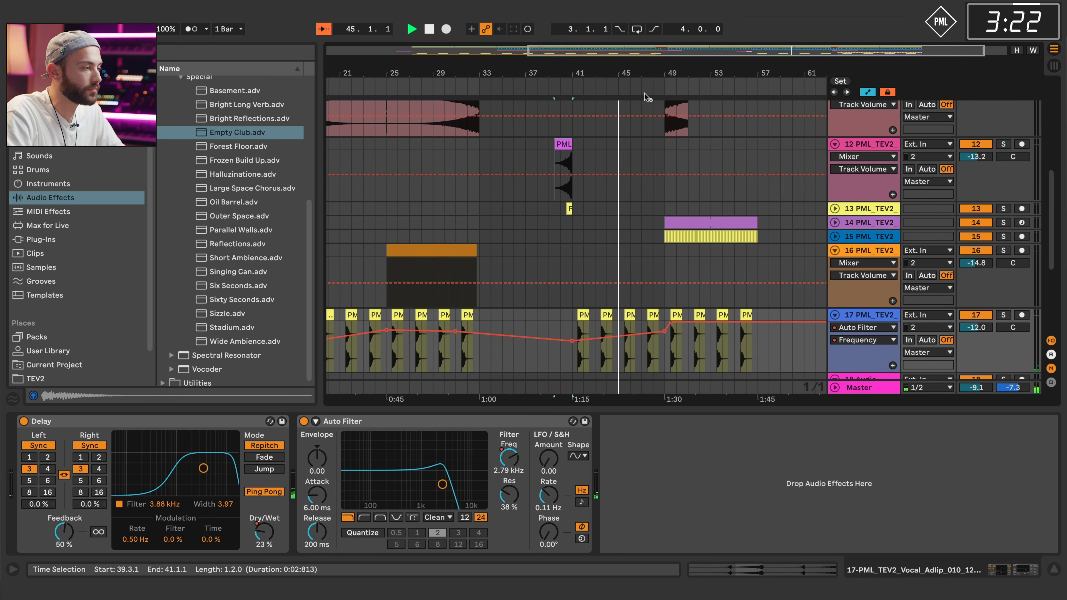
click(690, 221)
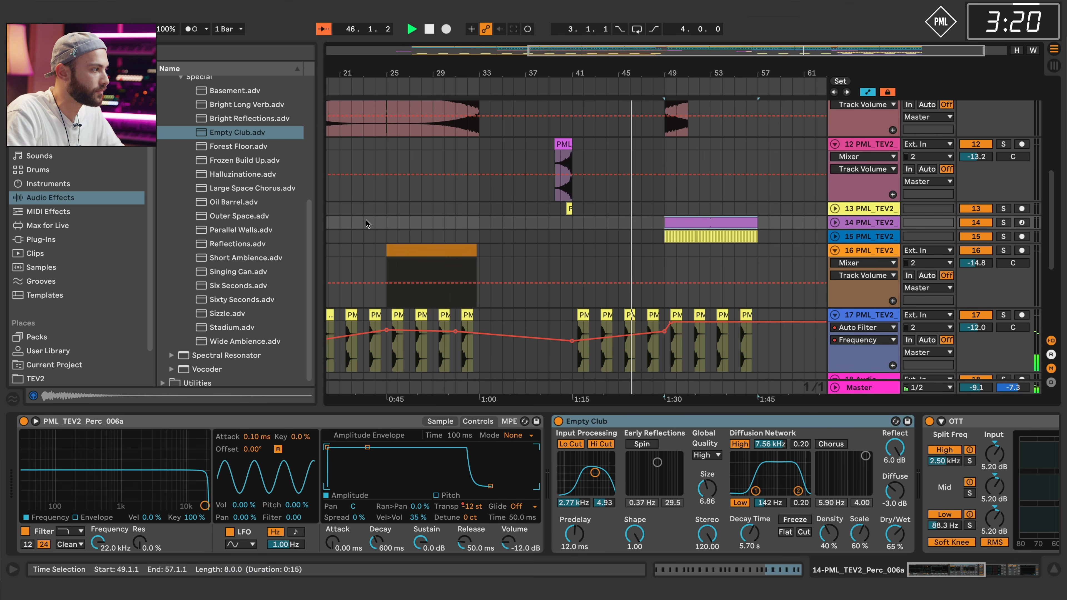
click(388, 226)
key(ctrl+v)
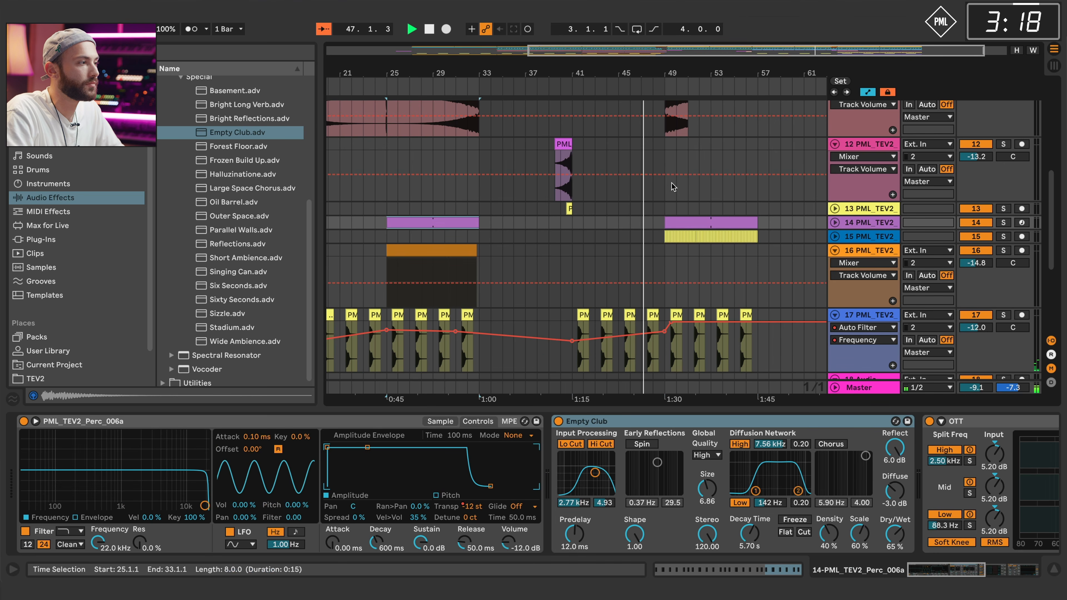
Raise the Operator track's Filter Freq automation to 4.53 kHz from bar 49 and set track 11's volume to -20.1 dB.
scroll(672, 187, up, 10)
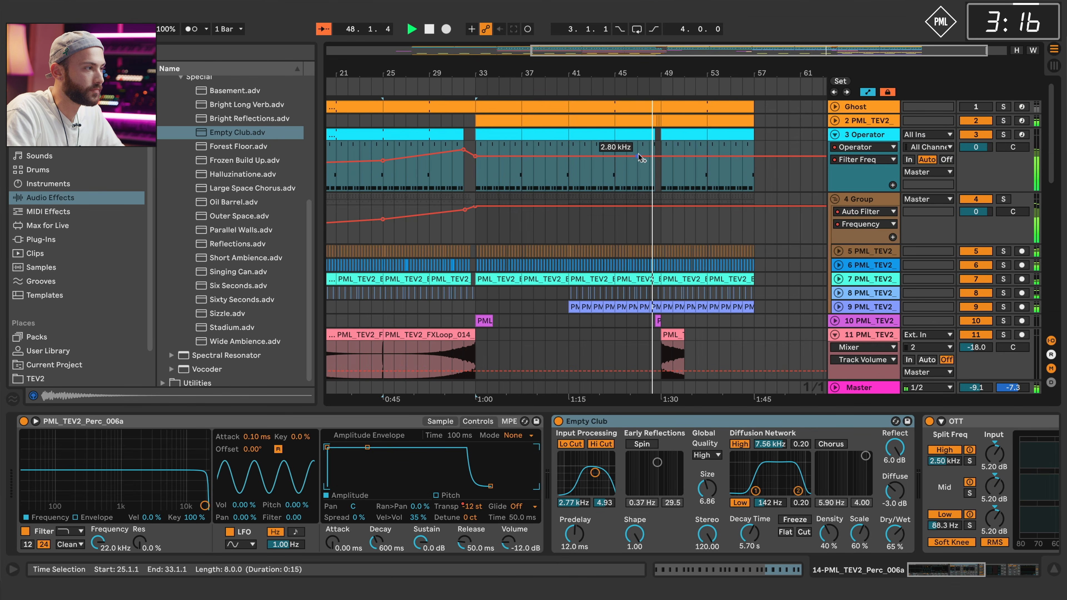
click(638, 156)
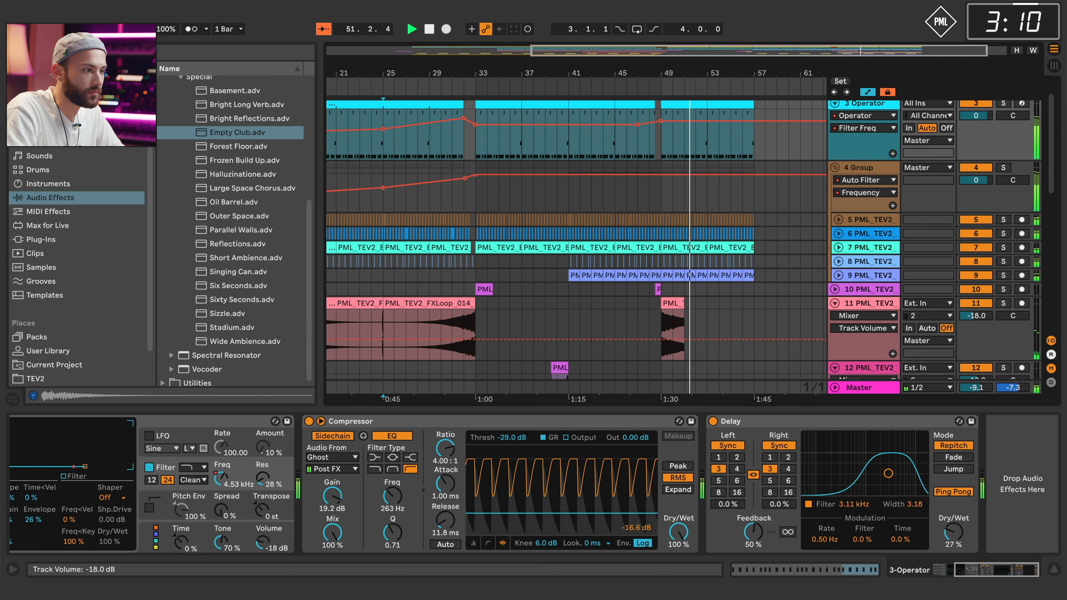
scroll(759, 157, right, 2)
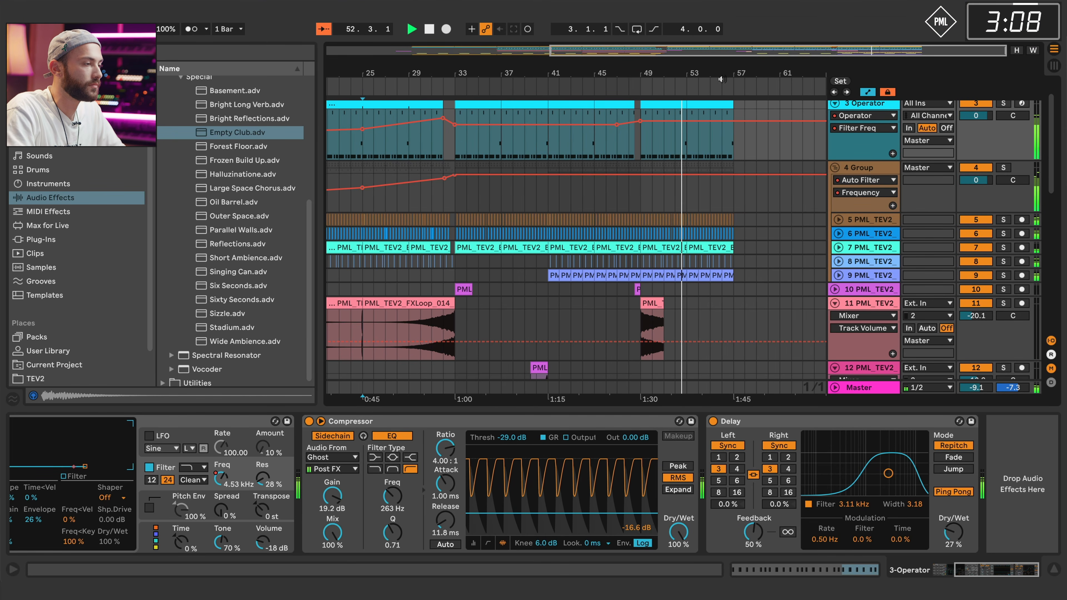
Raise the Operator track's Filter Freq automation to 9.75 kHz from bar 57.
scroll(759, 156, up, 3)
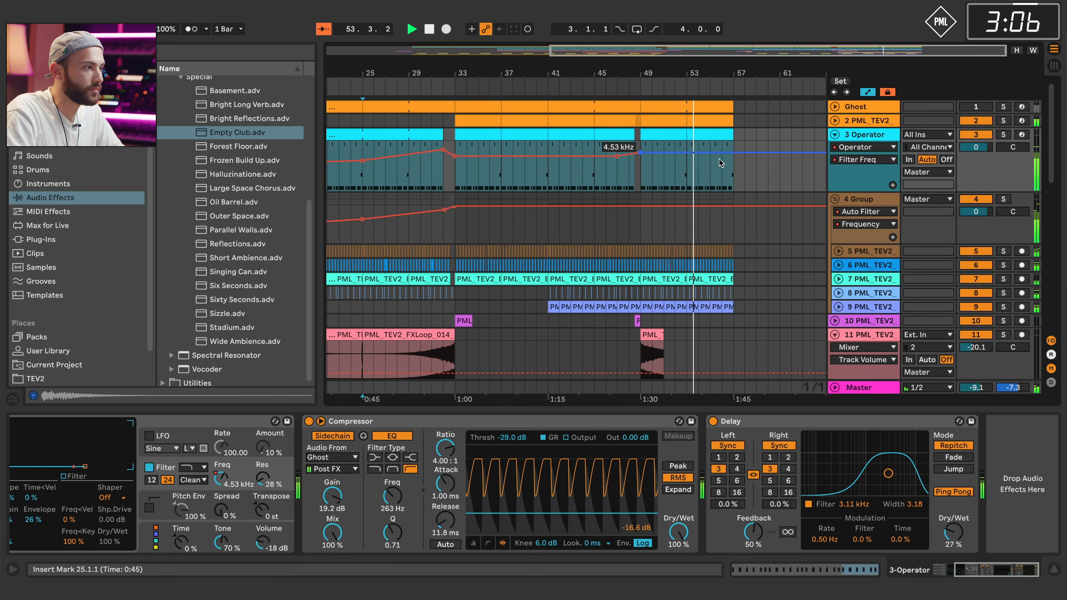
drag(719, 156, 719, 151)
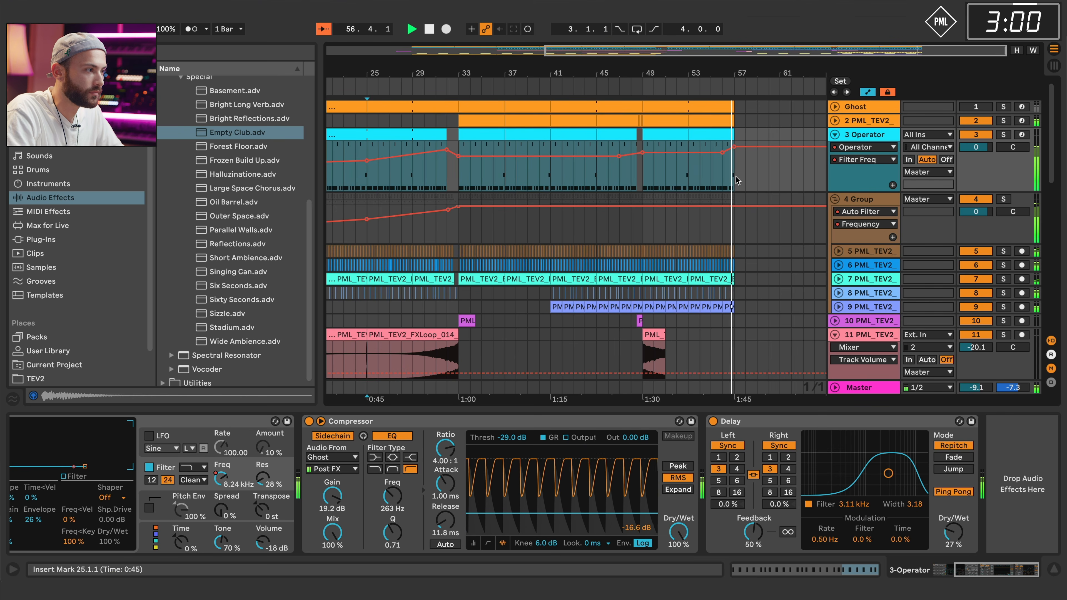
Duplicate the time range from bar 49 to 57 across all tracks, extending the arrangement to bar 65.
drag(736, 180, 656, 180)
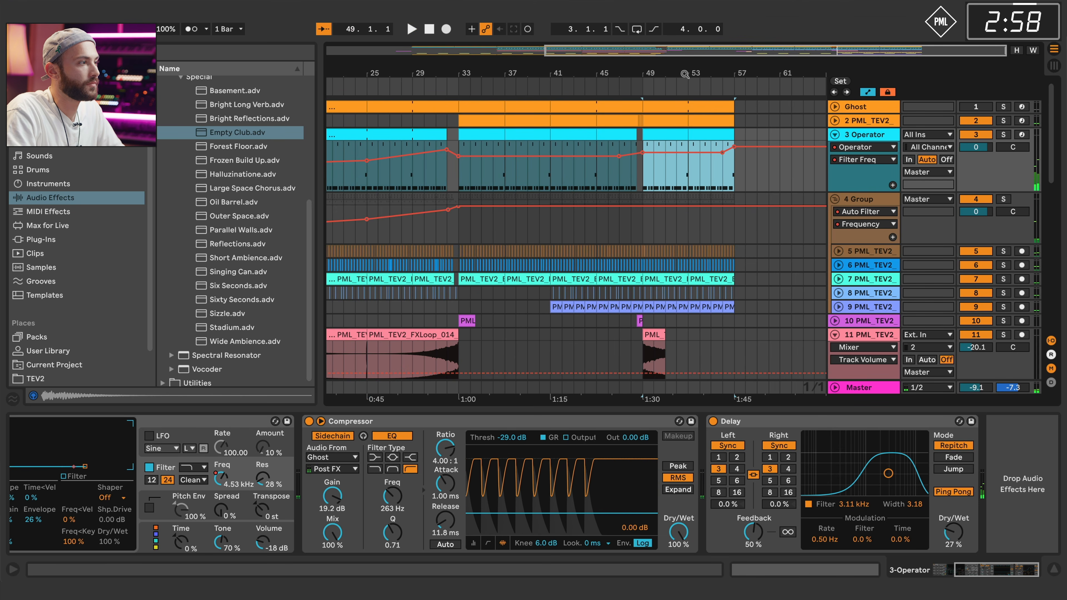
right_click(682, 75)
click(700, 109)
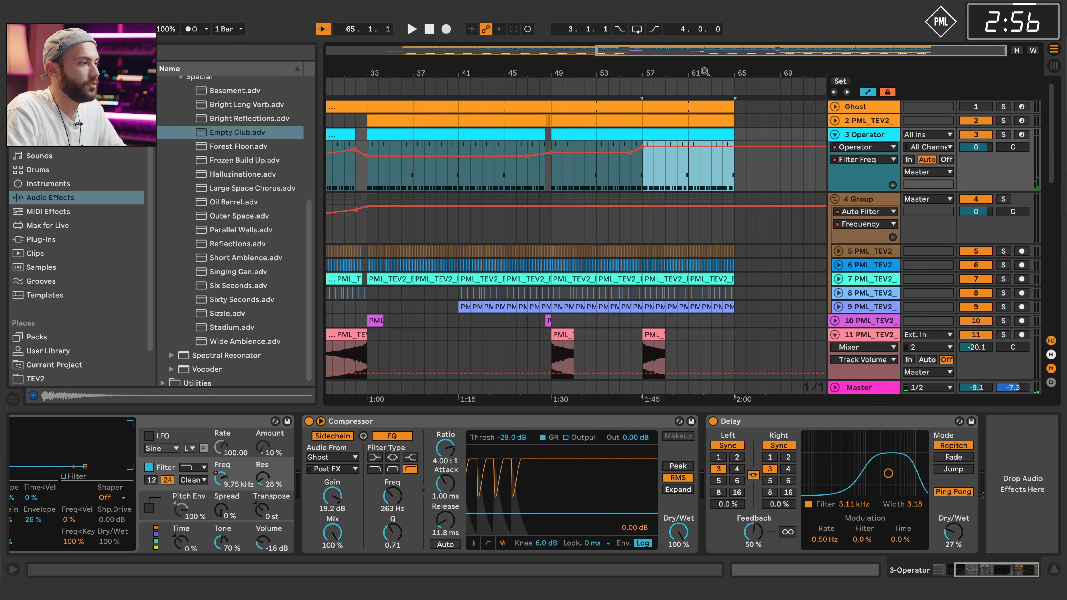
Remove the Operator track's Filter Freq rise at bar 57 and place the insert marker there.
click(593, 141)
drag(638, 72, 625, 80)
click(622, 181)
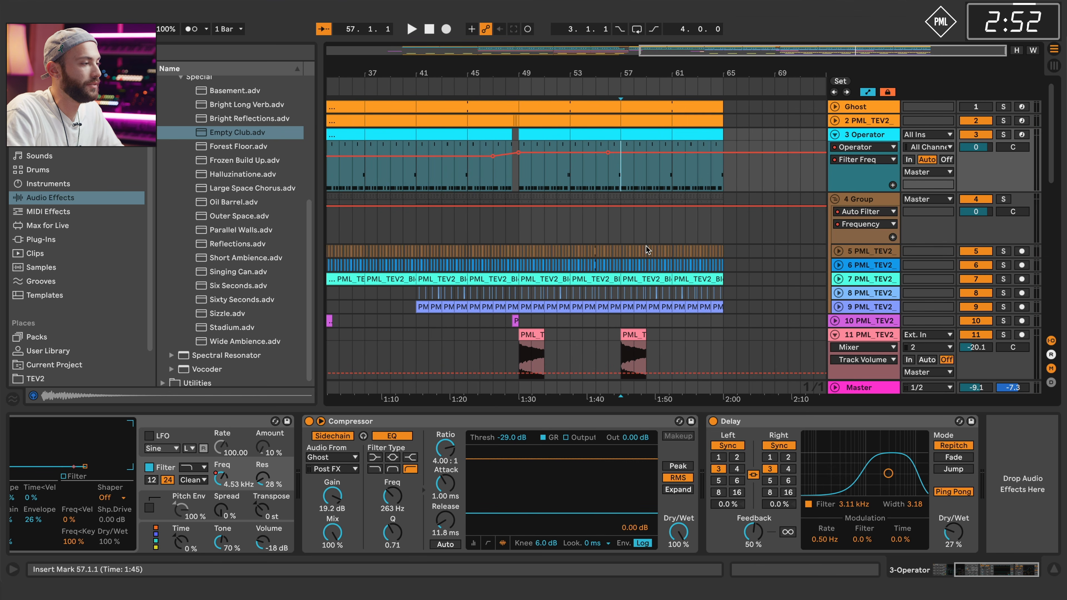
Delete the duplicated FXLoop_014 clip at bar 57 on track 11.
scroll(647, 235, down, 5)
click(632, 252)
key(Delete)
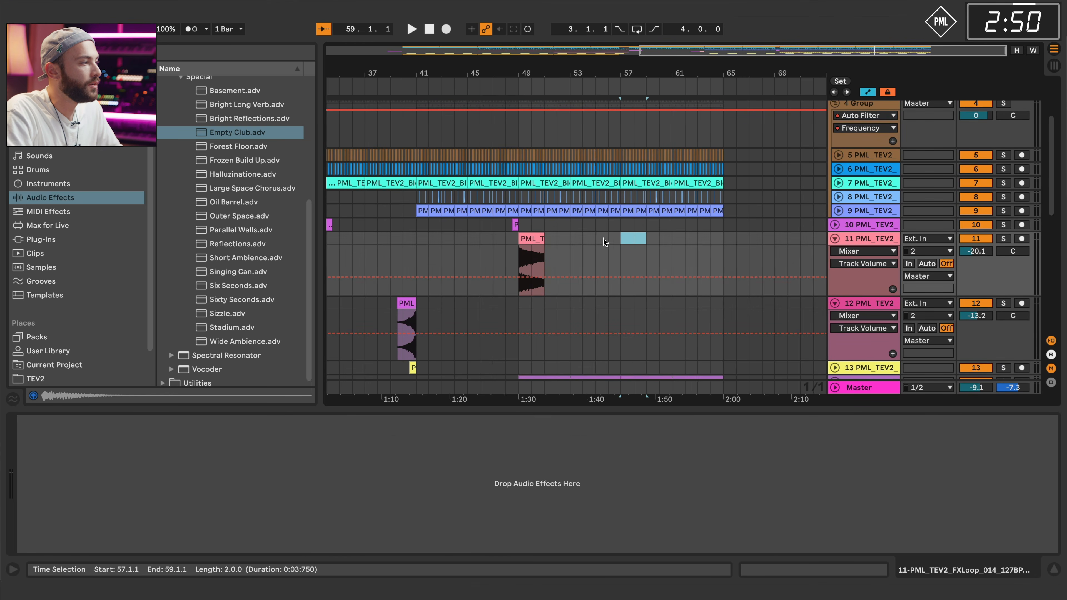
Automate track 14's Sampler Transpose as a ramp from bar 49 rising to -6 st at bar 65, and play it.
scroll(606, 239, down, 5)
click(834, 238)
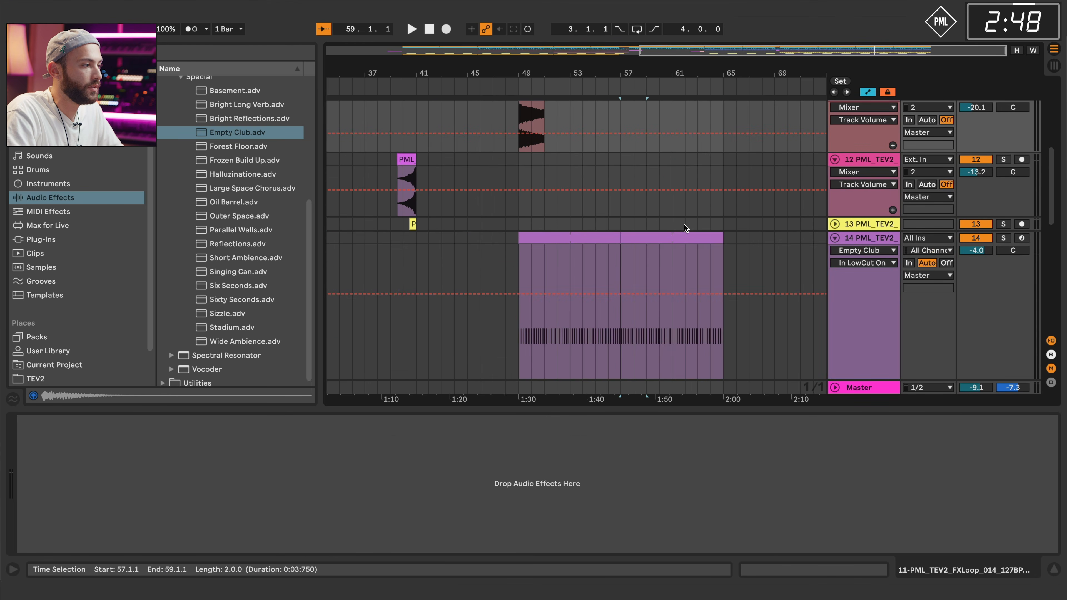
scroll(684, 224, down, 3)
click(874, 118)
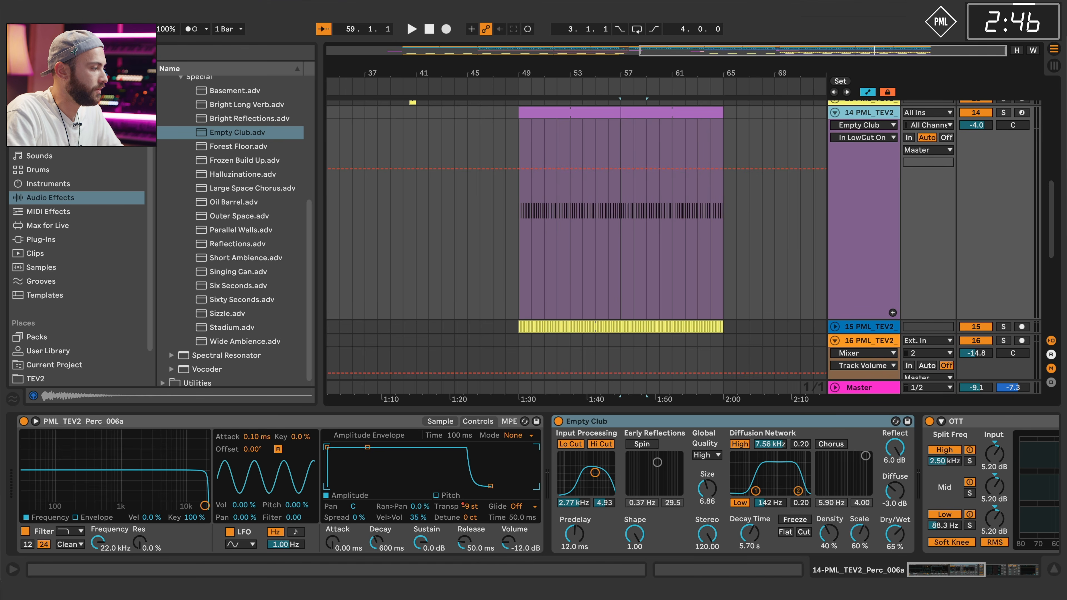
click(474, 508)
scroll(669, 236, up, 5)
click(668, 236)
drag(721, 310, 726, 293)
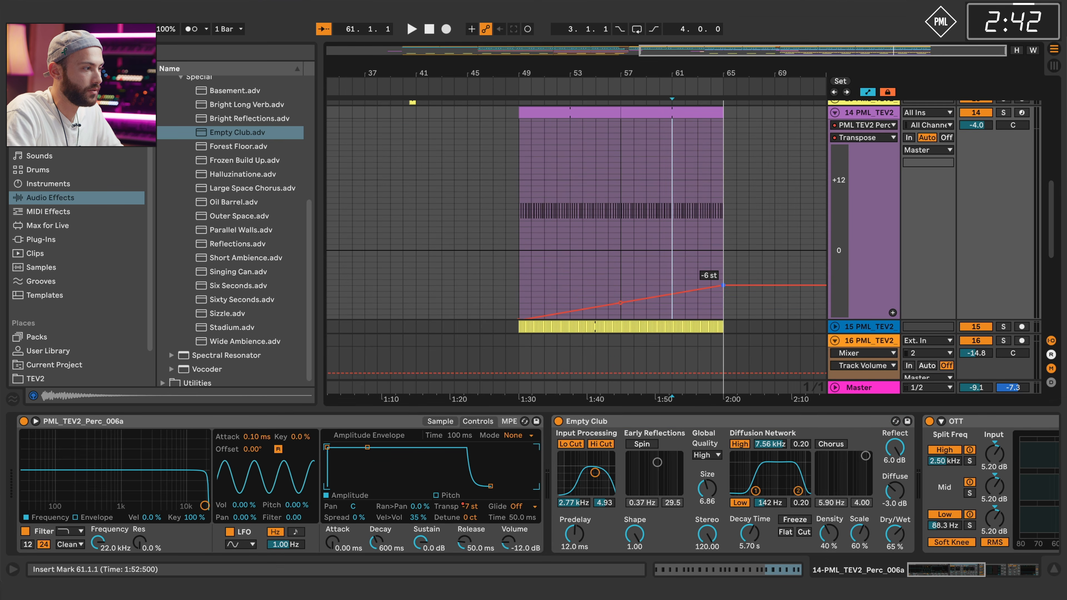
key(space)
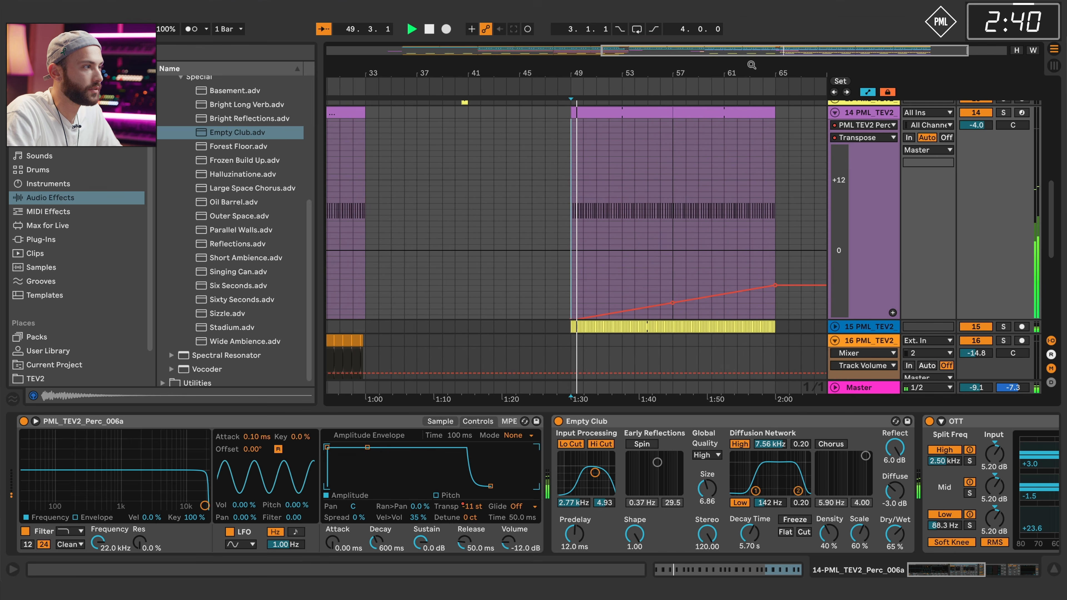
Automate the Delay Dry/Wet on vocal track 17 to climb to 63% at bar 57, drop back, and climb again towards bar 65.
key(minus)
key(minus)
scroll(443, 157, up, 5)
scroll(747, 154, up, 10)
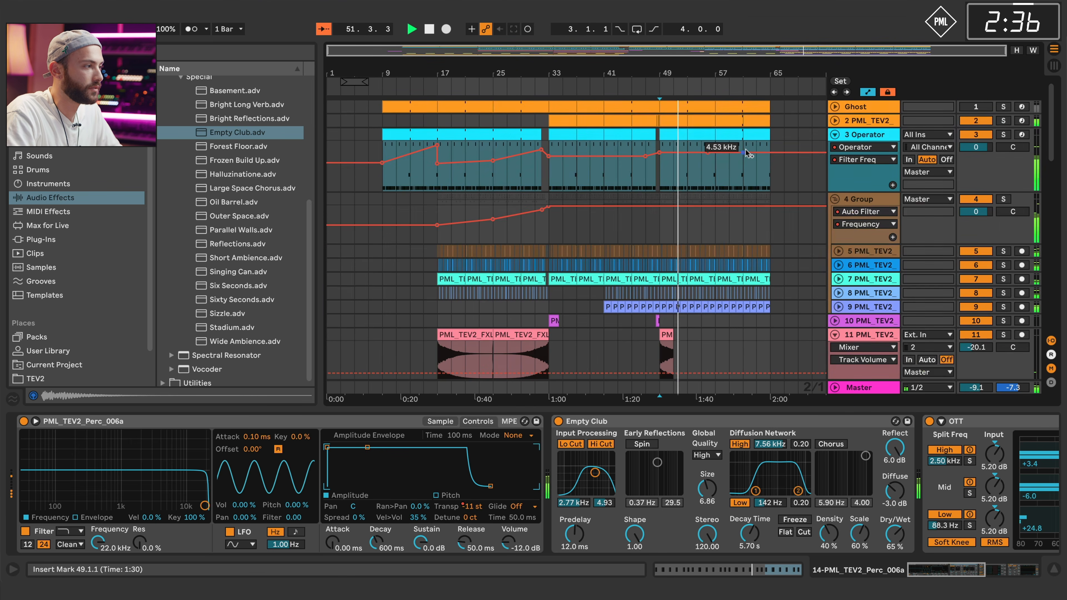
scroll(681, 174, down, 12)
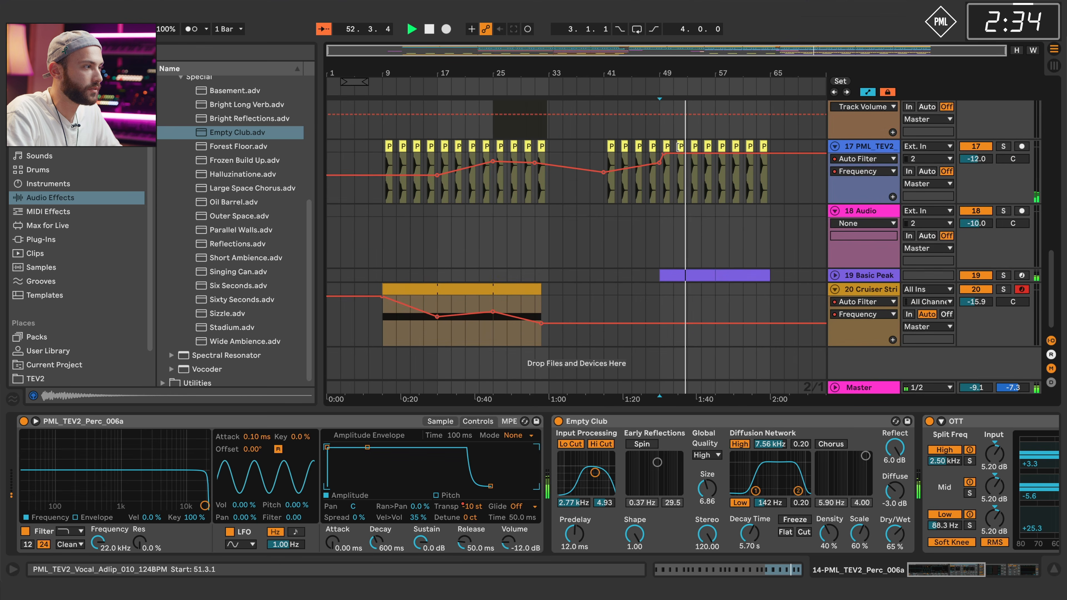
click(846, 147)
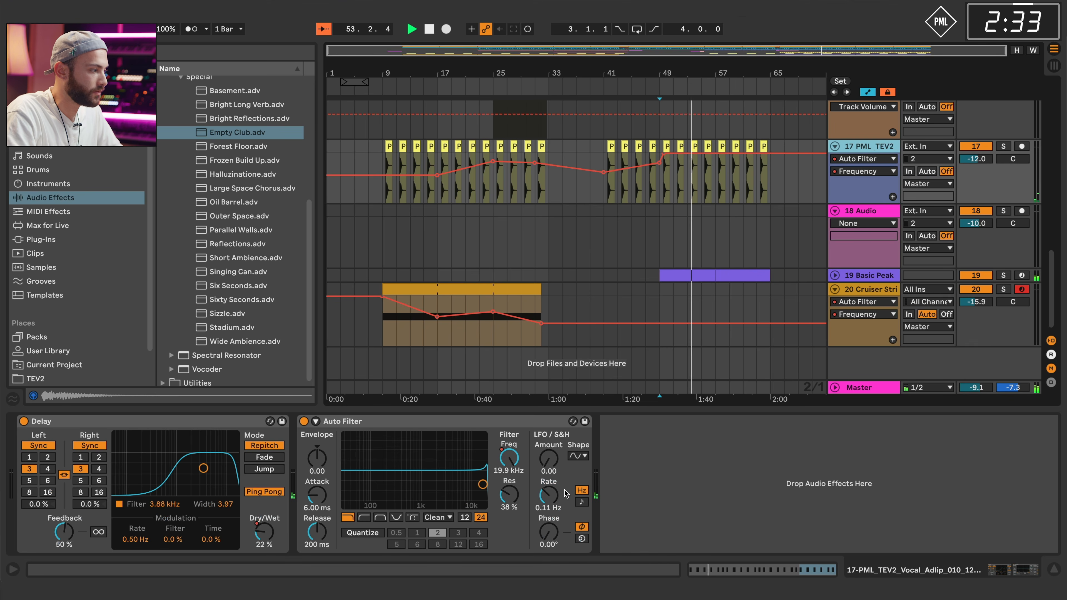
click(257, 528)
drag(703, 191, 719, 175)
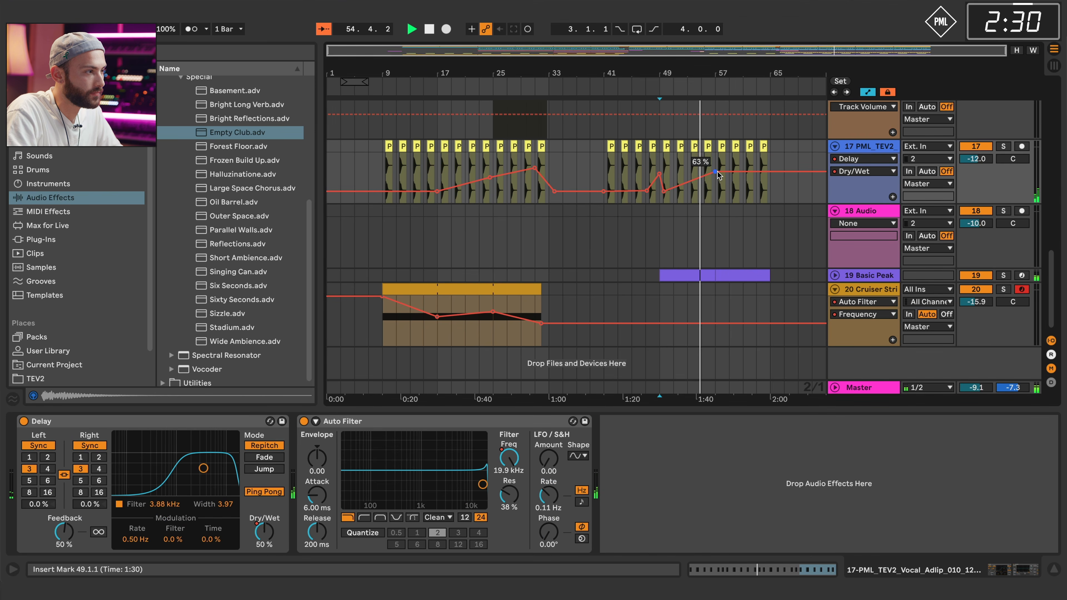
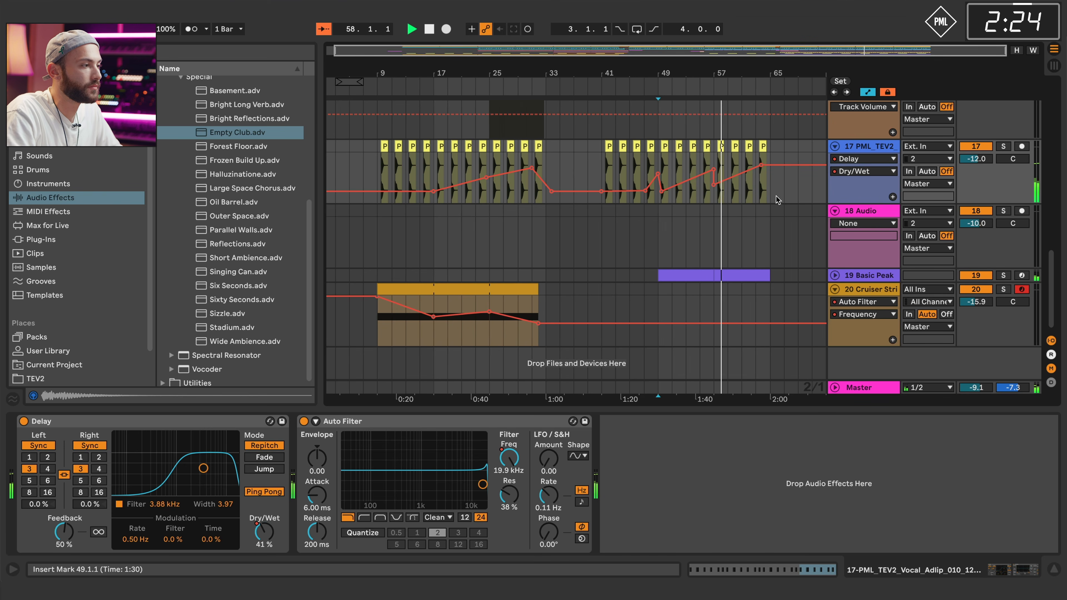
Set the pitch bend modulation of Pitch to 7.5 in the MIDI matrix of track 19's Wavetable lead.
scroll(767, 179, up, 12)
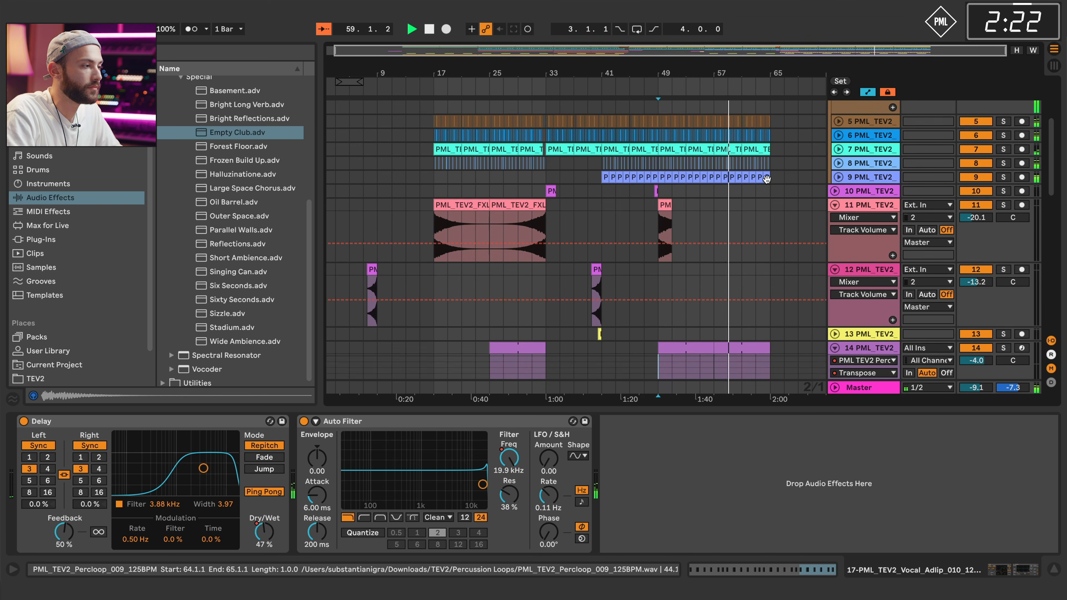
scroll(768, 180, down, 12)
click(834, 276)
click(868, 276)
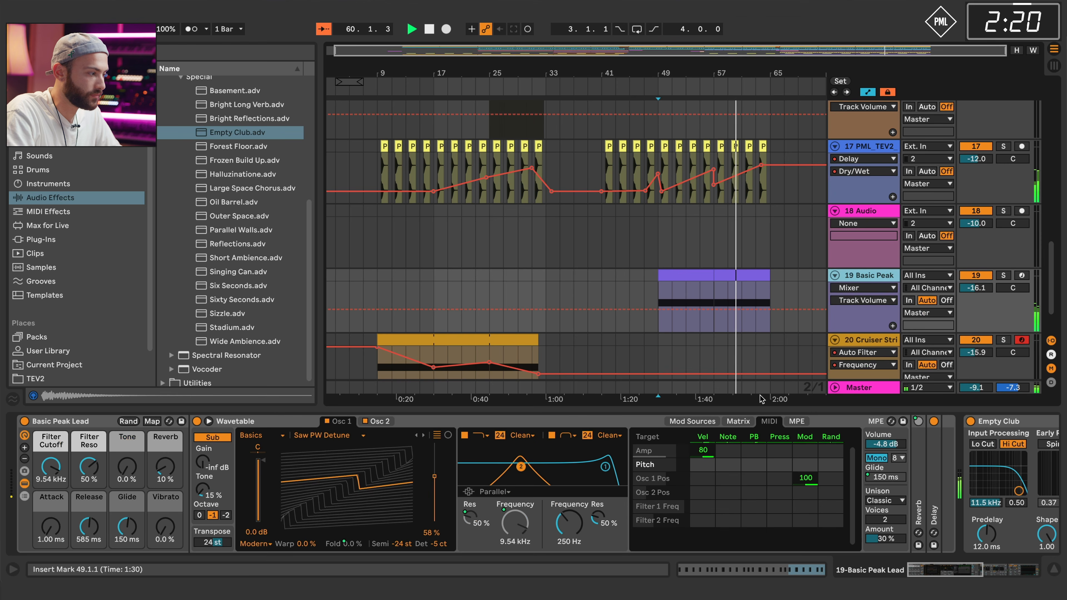
drag(742, 465, 742, 458)
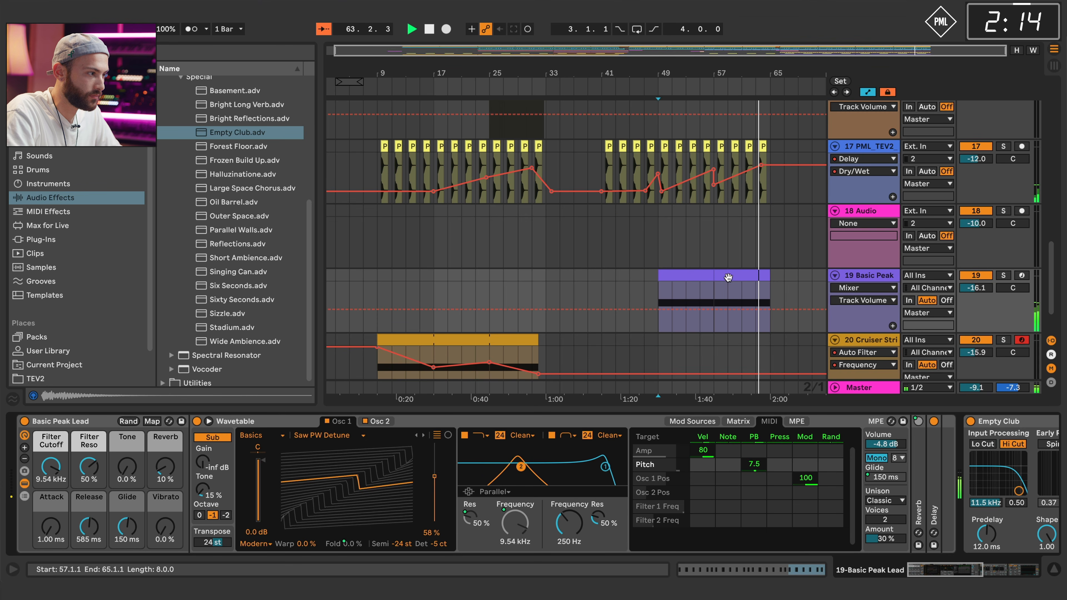
Remove the Pitch Bend envelope's rise from the Basic Peak Lead clip starting at bar 49.
key(space)
double_click(707, 278)
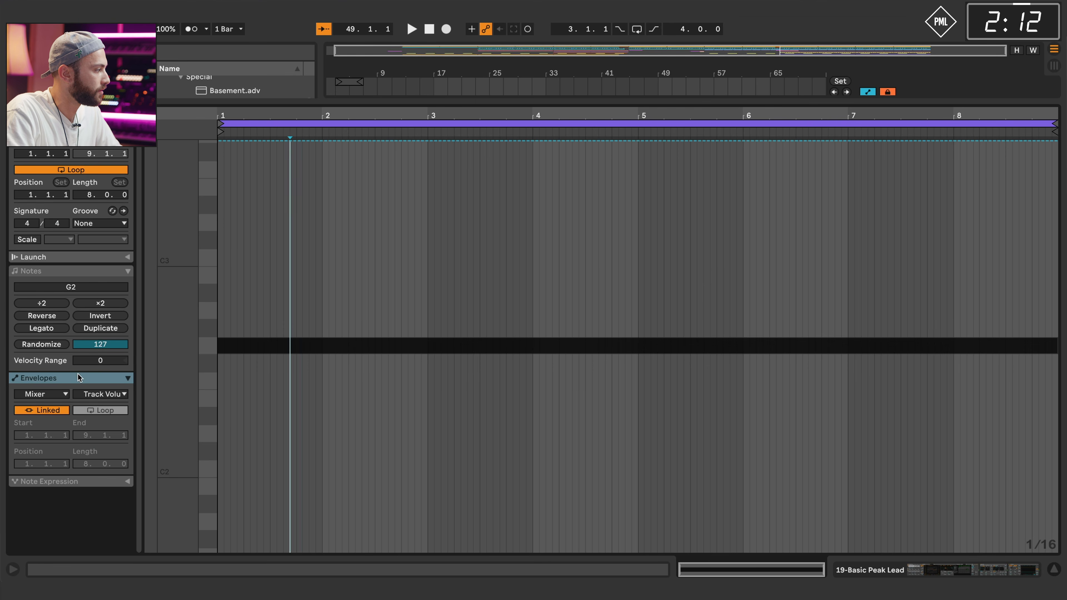
click(105, 383)
click(53, 394)
click(51, 406)
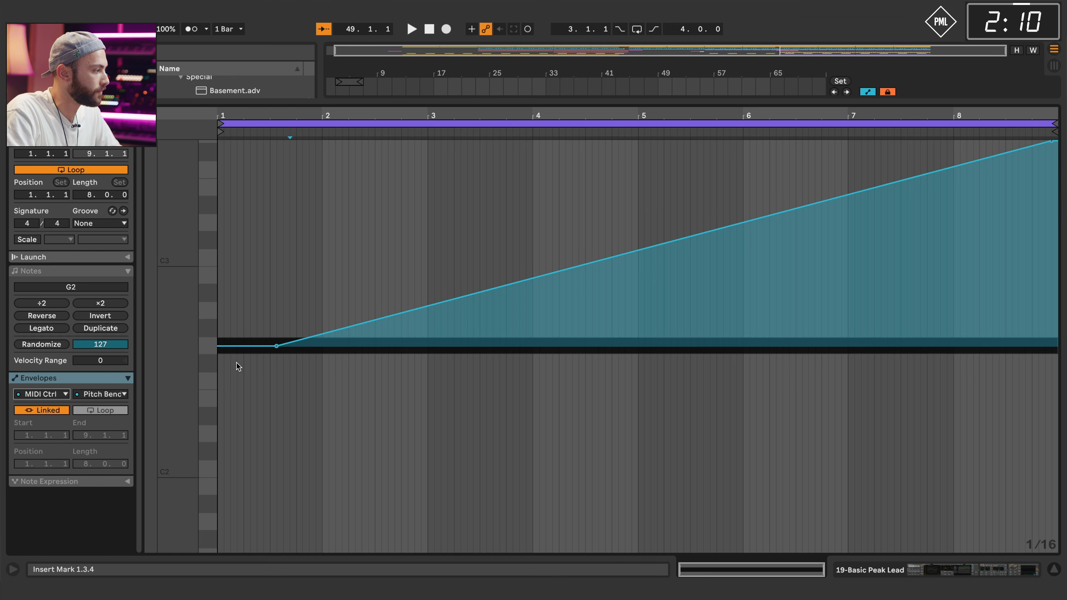
key(ctrl+a)
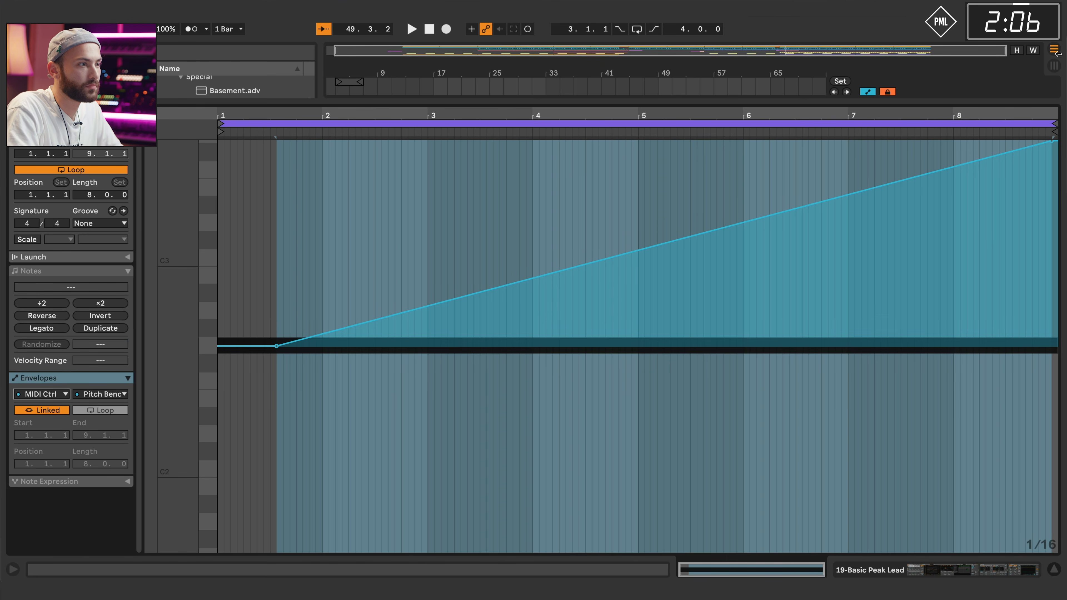
click(1051, 143)
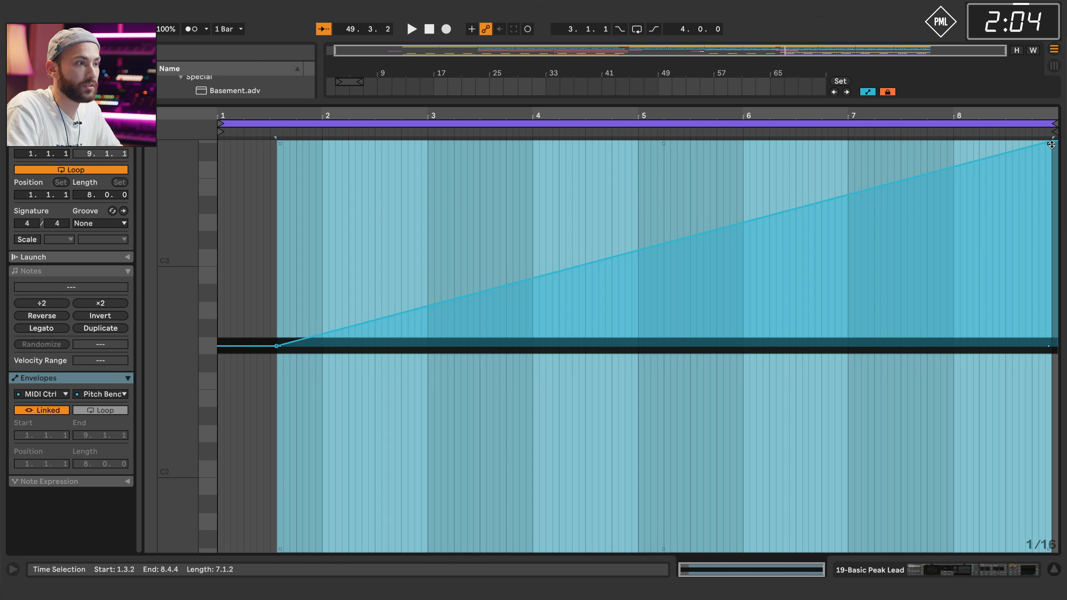
click(998, 199)
double_click(1051, 146)
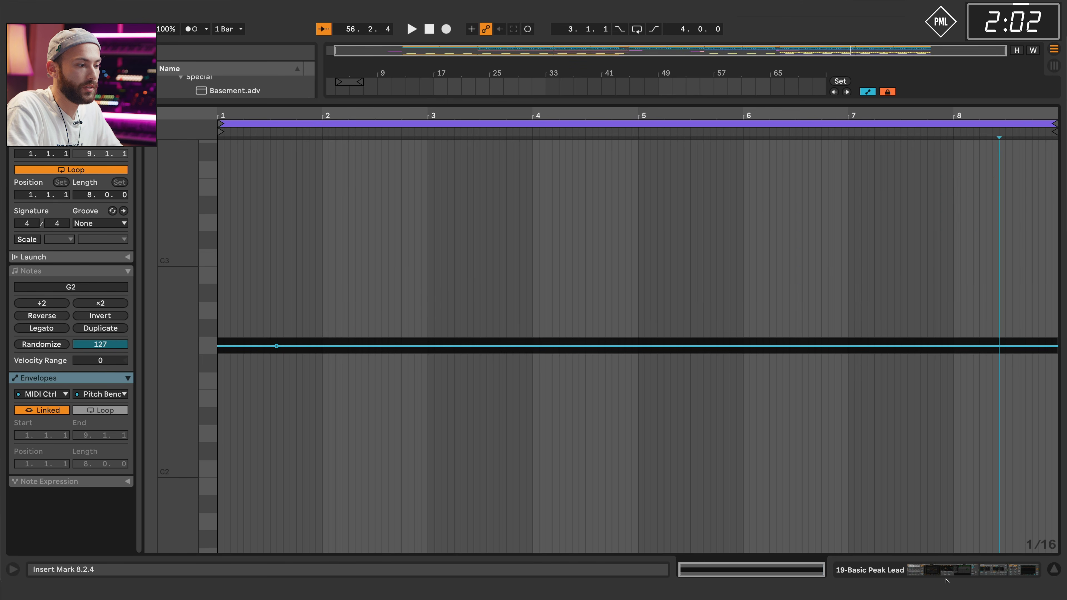
Return to the arrangement with the lead's devices shown and fold every track, including the group, to compact height.
click(937, 567)
drag(685, 73, 685, 67)
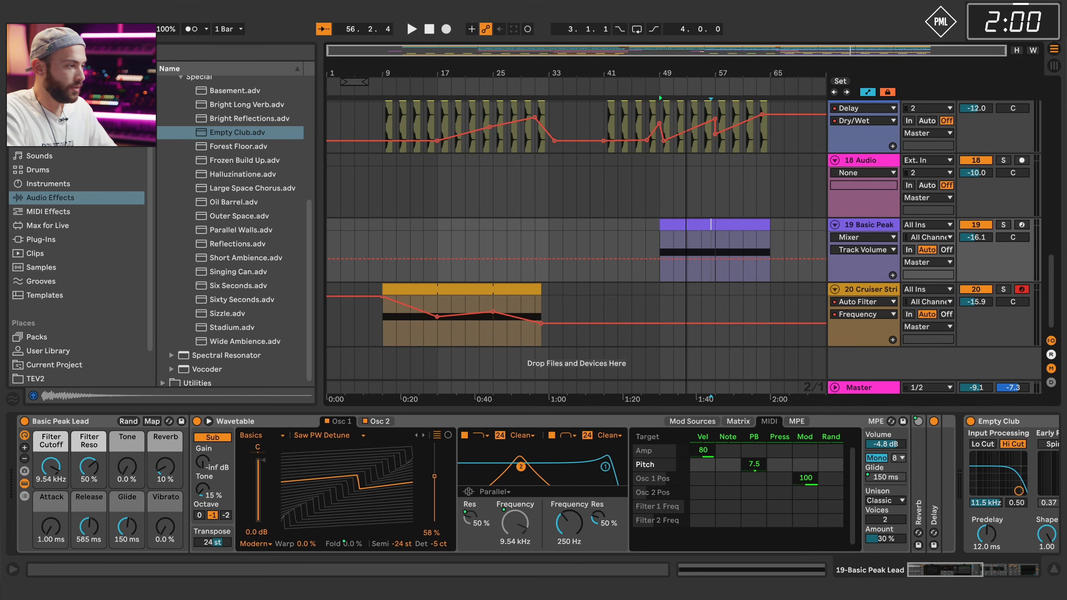
scroll(669, 186, up, 10)
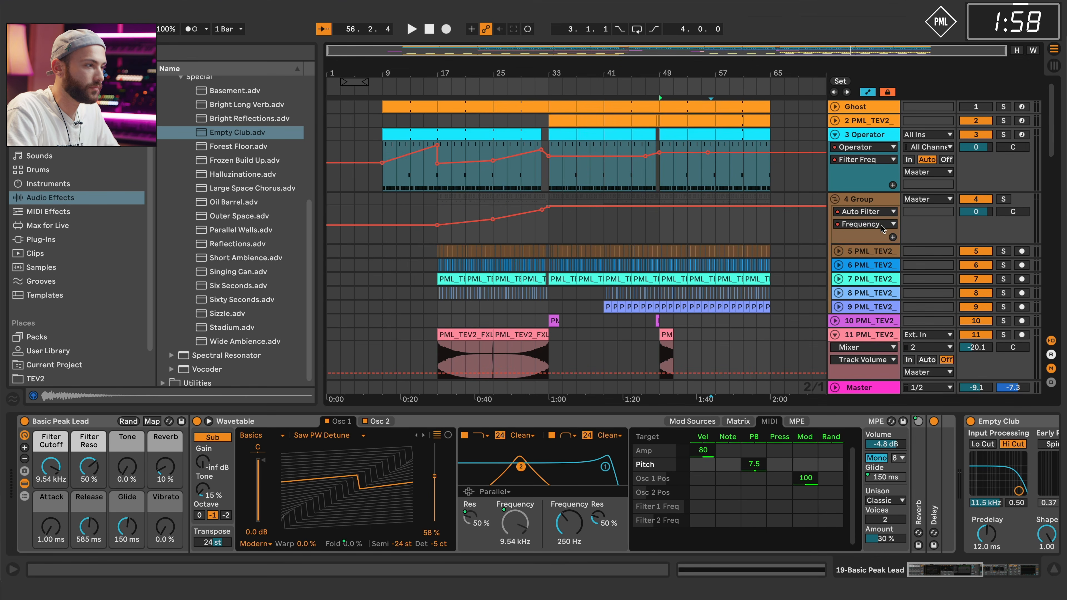
click(835, 135)
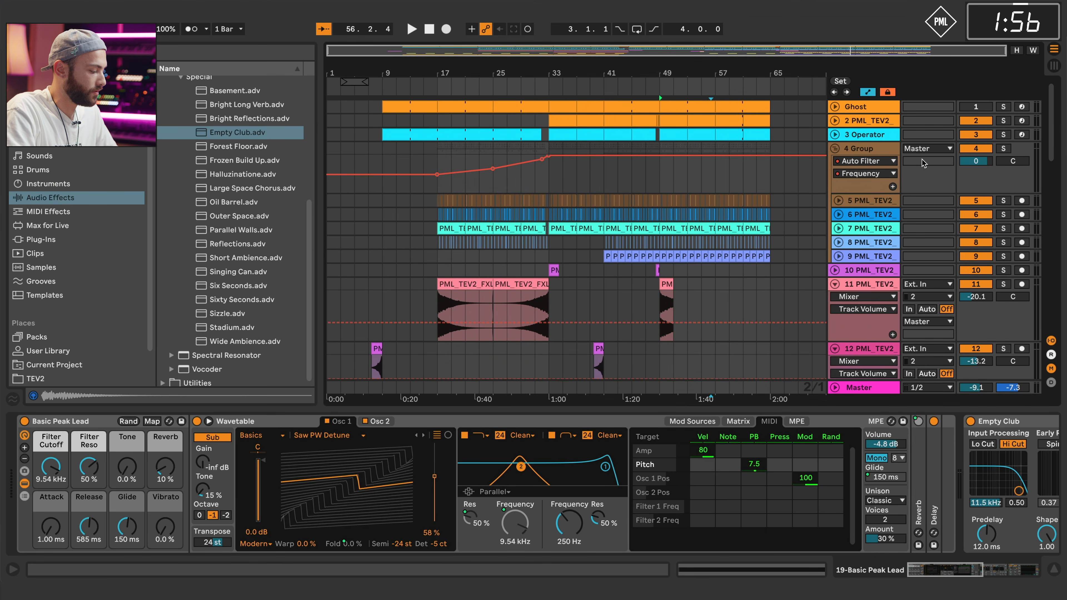
alt+click(834, 149)
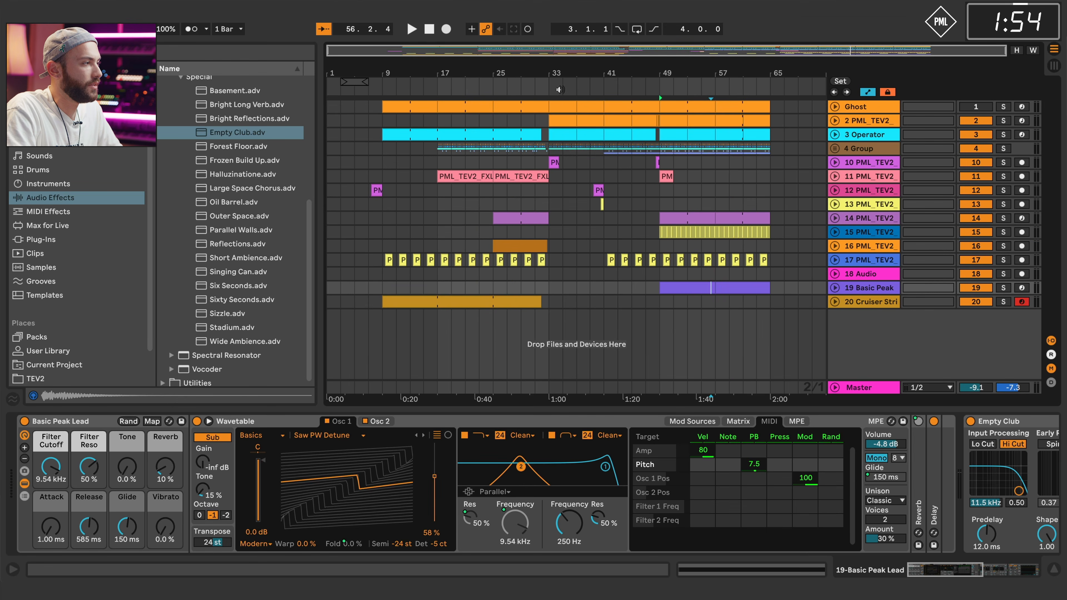
Play the transition into bar 33 and insert a new MIDI track below the Operator track.
click(543, 87)
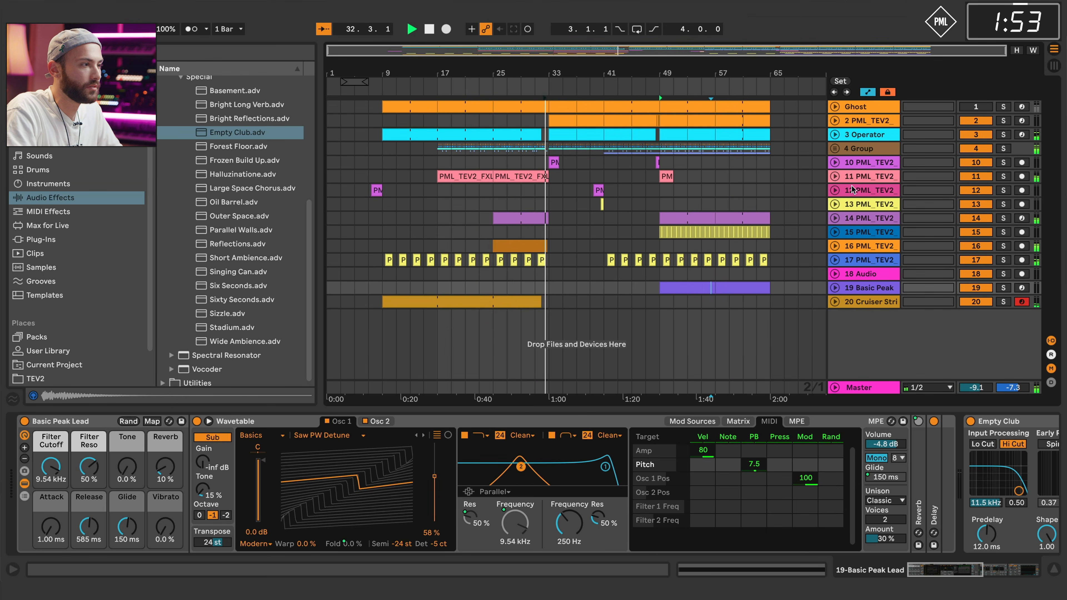
click(864, 136)
right_click(865, 141)
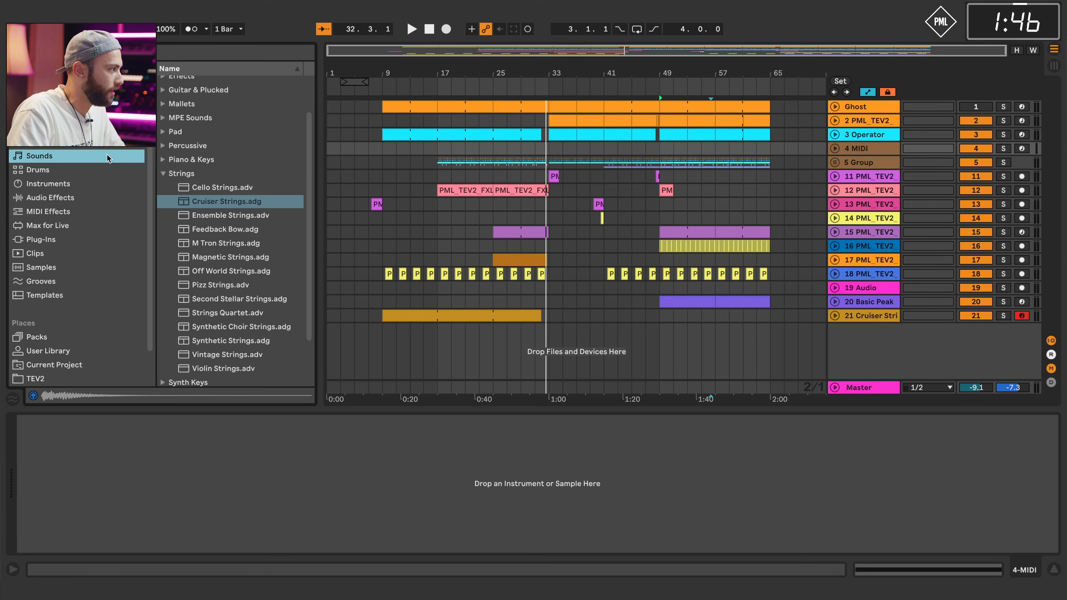
Audition Synth Lead presets in the Sounds library, including A Thick Wave and Air Flute Magnus.
click(163, 174)
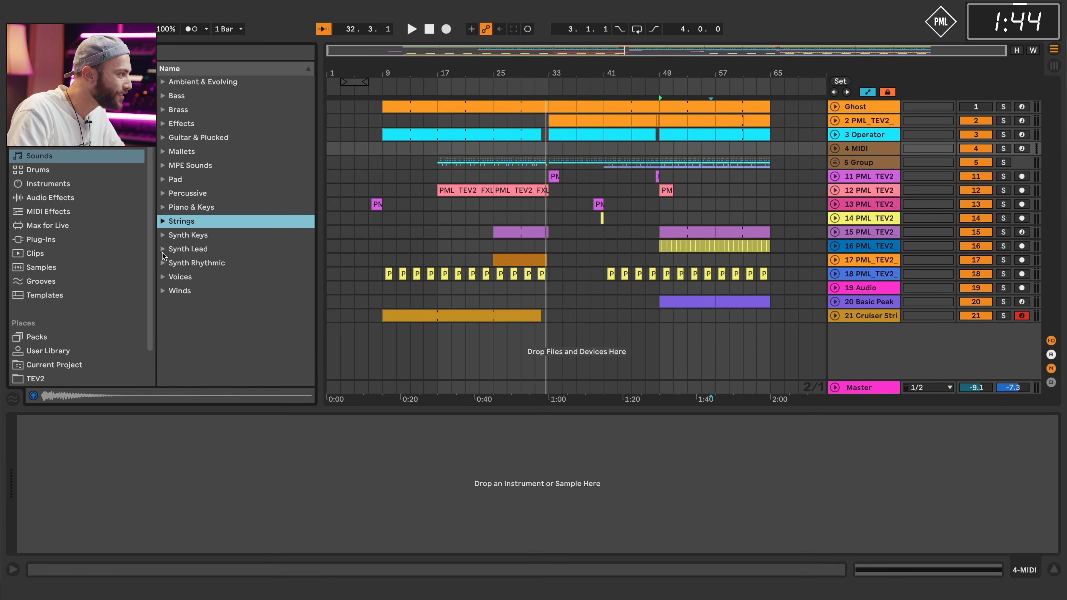
click(163, 252)
click(185, 277)
click(212, 318)
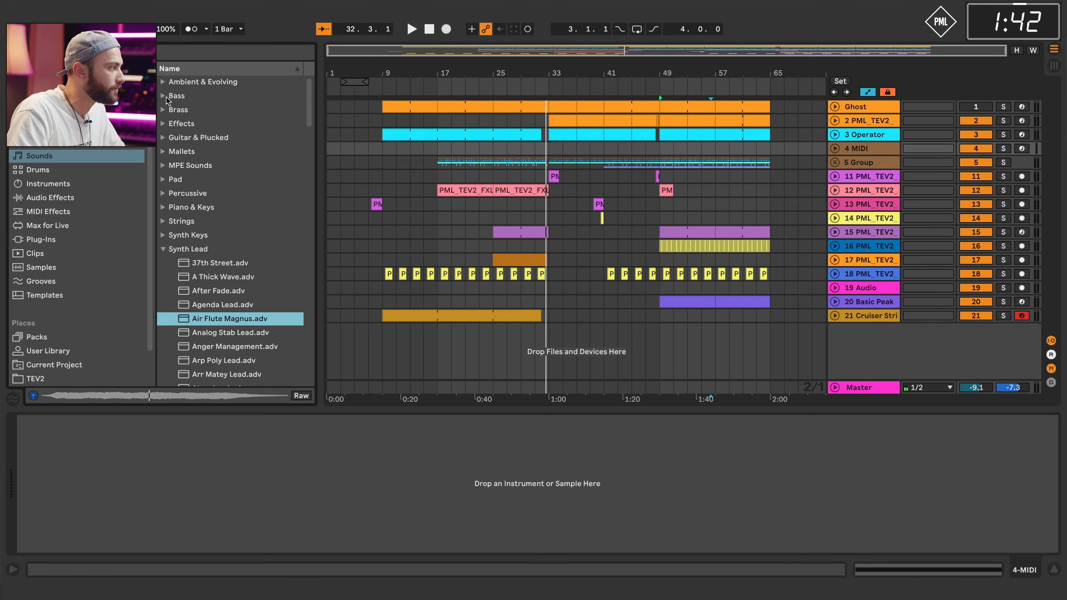
Audition Bass presets, including Ambient Encounters Bass, Basic Electric Drive Bass, Basic Fine Line Bass, Basic FM House Bass and Basic Sub Boom.
click(168, 100)
click(193, 194)
click(212, 291)
click(211, 318)
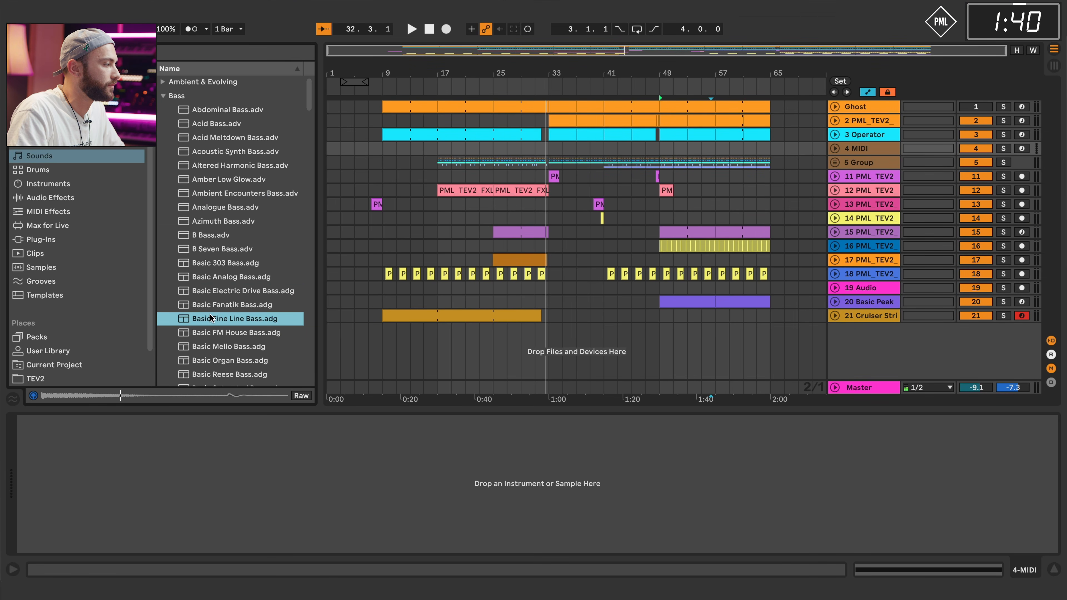
click(215, 332)
scroll(230, 354, down, 3)
click(229, 331)
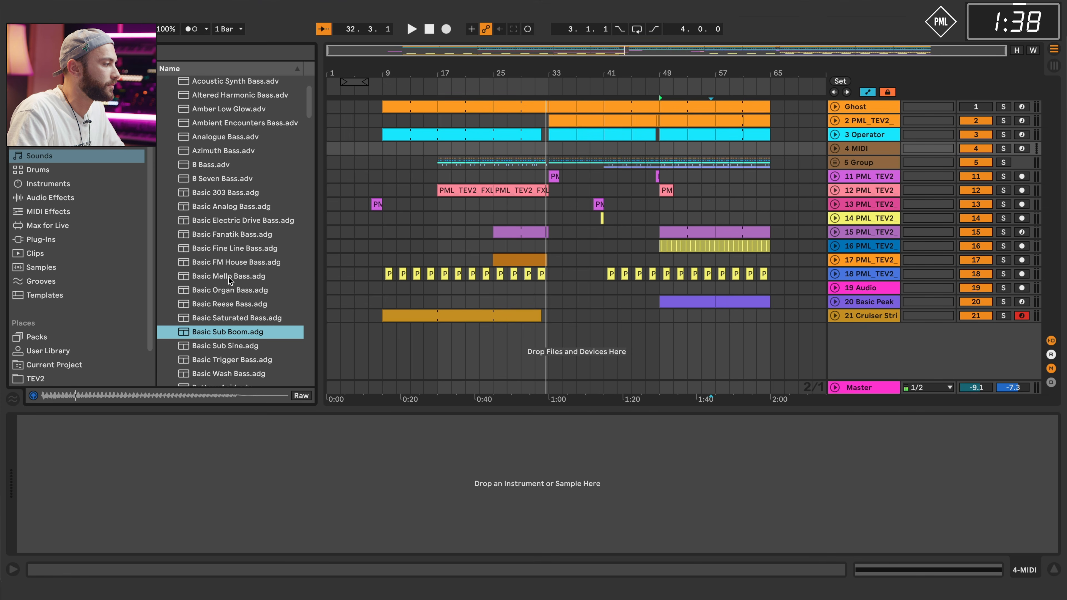
Compare further bass presets such as Basic Mello, Organ and Reese Bass, and load Basic FM House Bass on a new track.
click(228, 278)
click(225, 290)
click(226, 305)
click(229, 333)
click(229, 308)
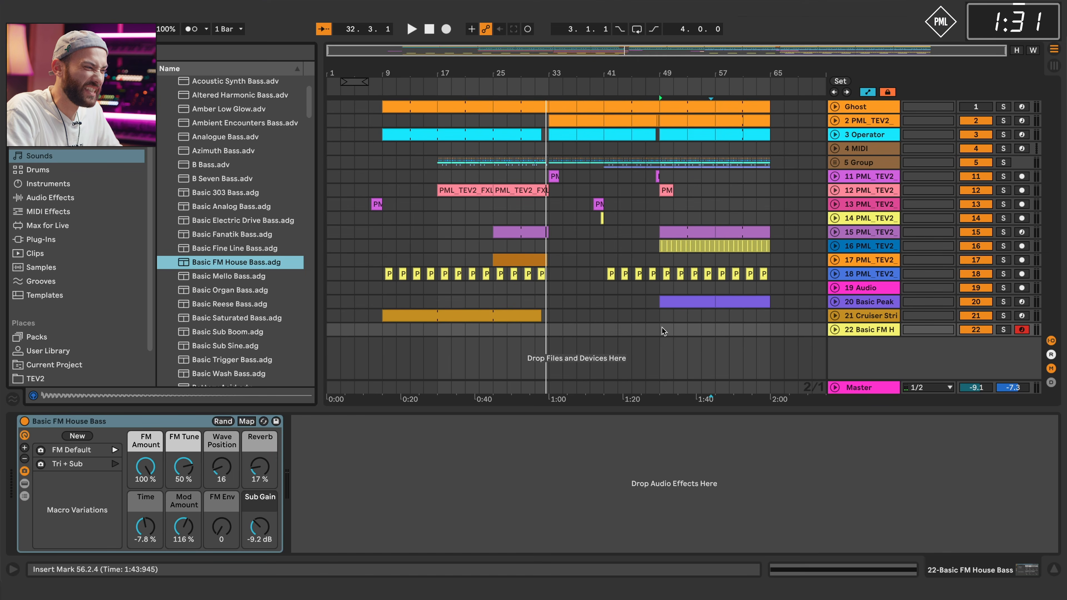
Create an empty MIDI clip from bar 49 to 57 on the Basic FM House Bass track with a 1/4 grid.
drag(662, 330, 719, 331)
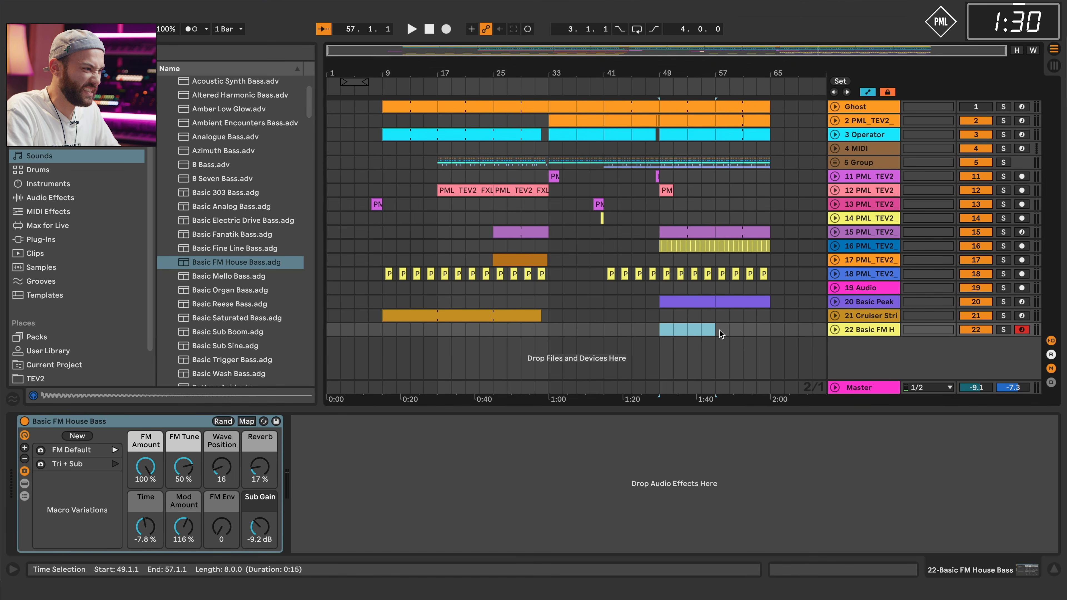
key(ctrl+shift+m)
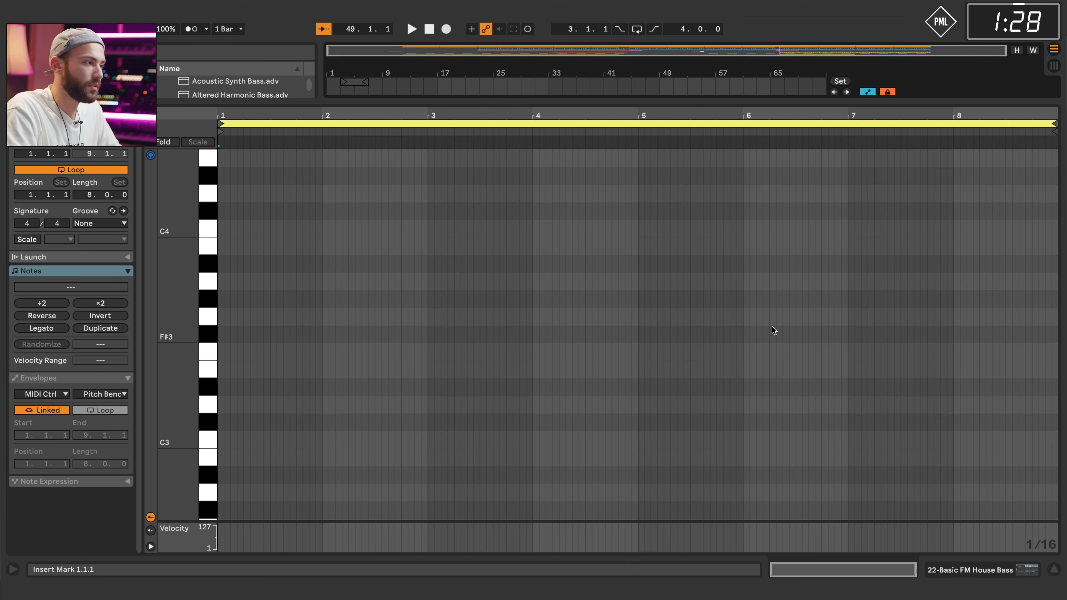
right_click(242, 285)
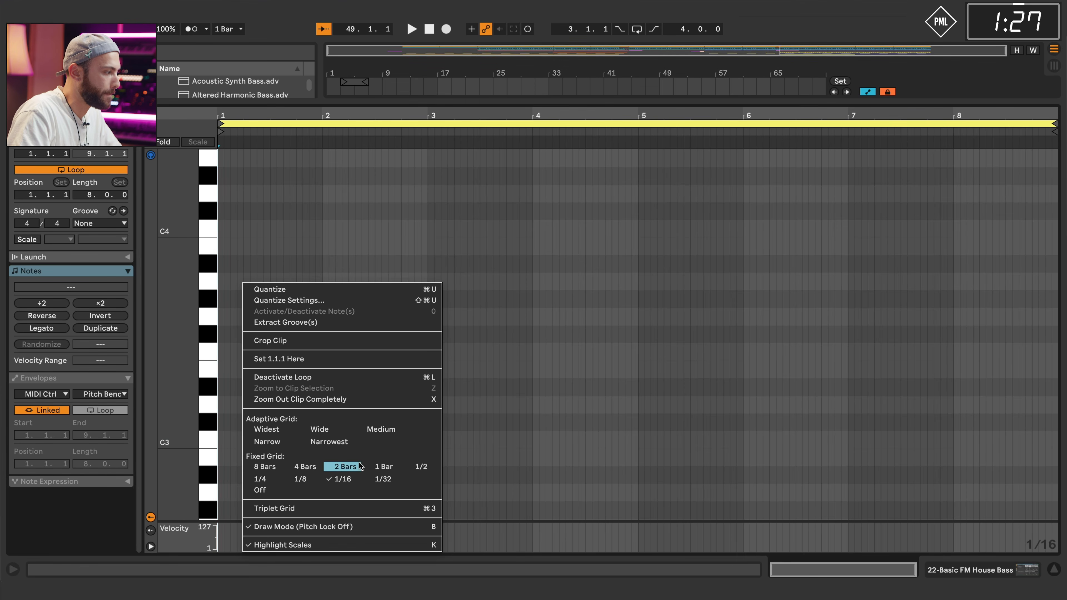
click(301, 479)
right_click(273, 360)
click(291, 284)
Place a single quarter-note G1 at the start of the bass clip, removing the misplaced trial notes.
click(238, 297)
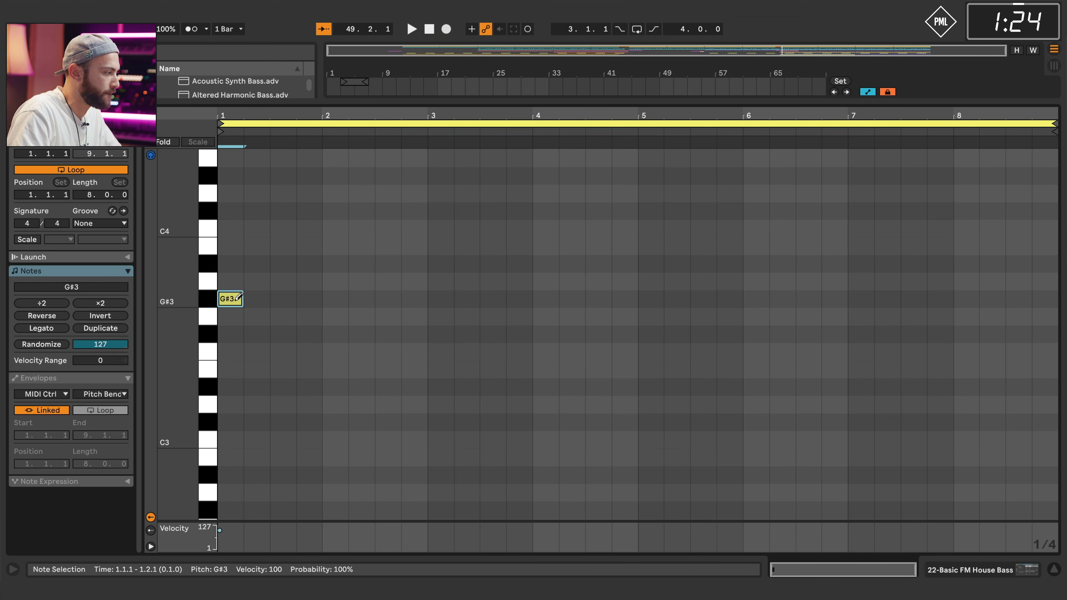
click(238, 297)
scroll(236, 433, down, 7)
scroll(237, 431, down, 3)
click(234, 376)
click(234, 376)
click(235, 392)
Play the bass clip and duplicate its first two bars three times so G1 repeats at bars 3, 5 and 7.
key(space)
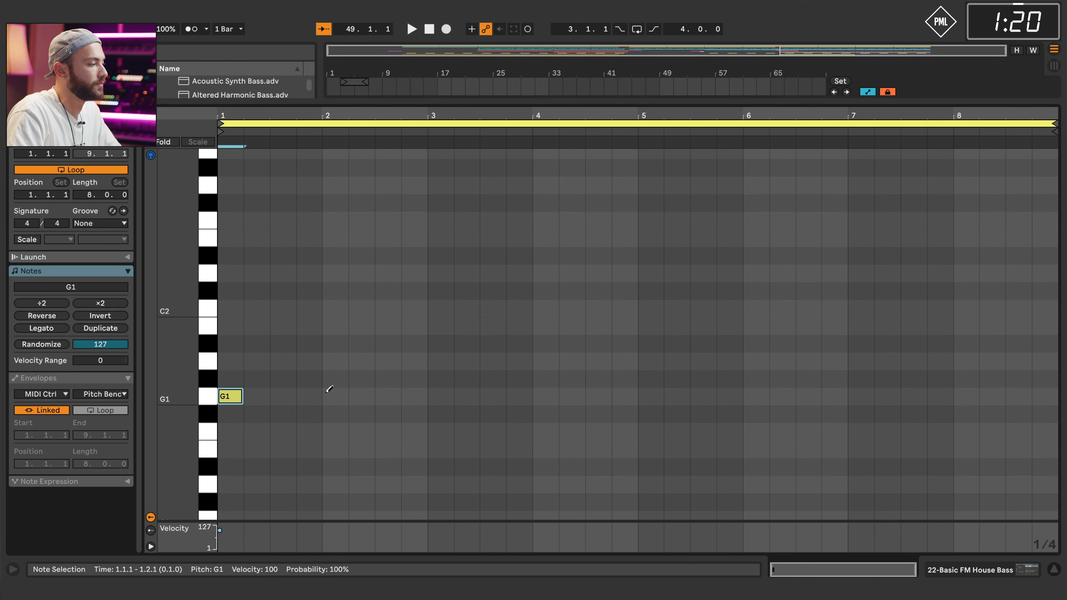
key(b)
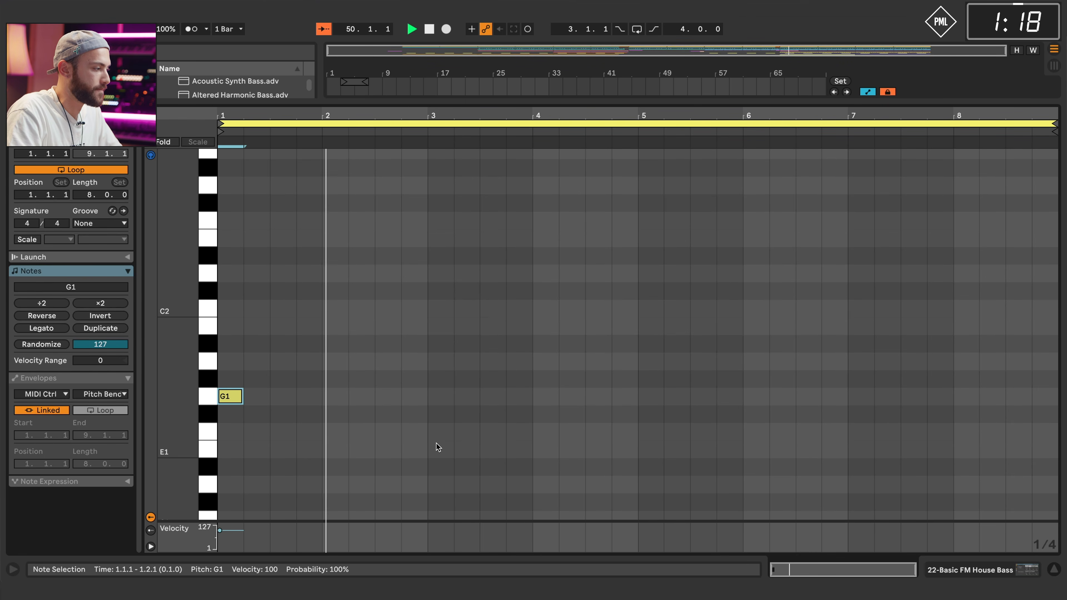
drag(428, 449, 174, 295)
key(ctrl+d)
key(ctrl+d)
key(ctrl+d)
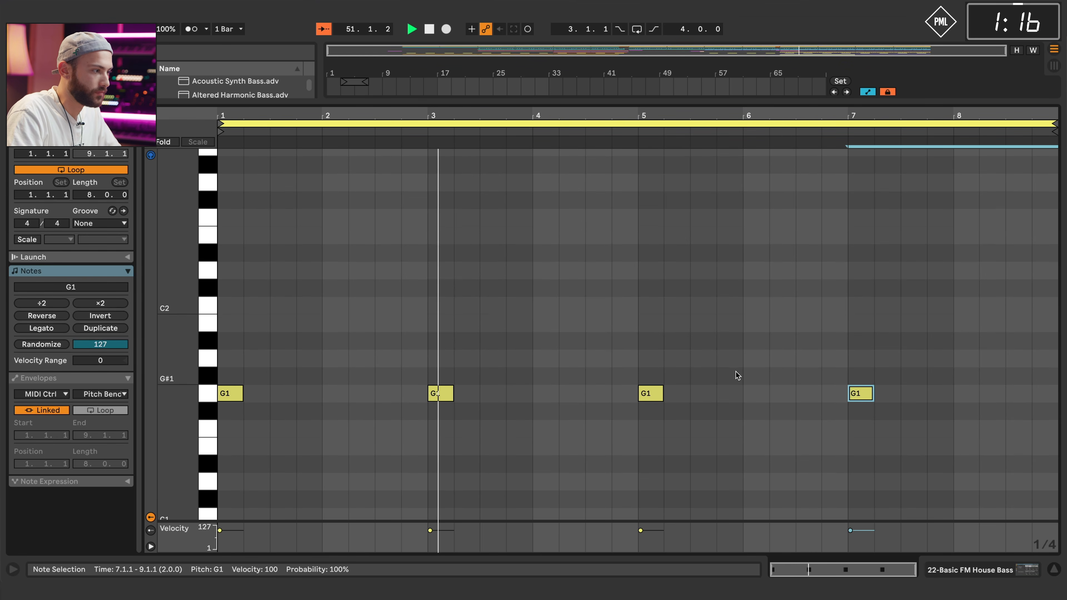
Copy the Empty Club reverb and sidechained Compressor from the Basic Peak Lead track to the Basic FM House Bass track.
click(997, 571)
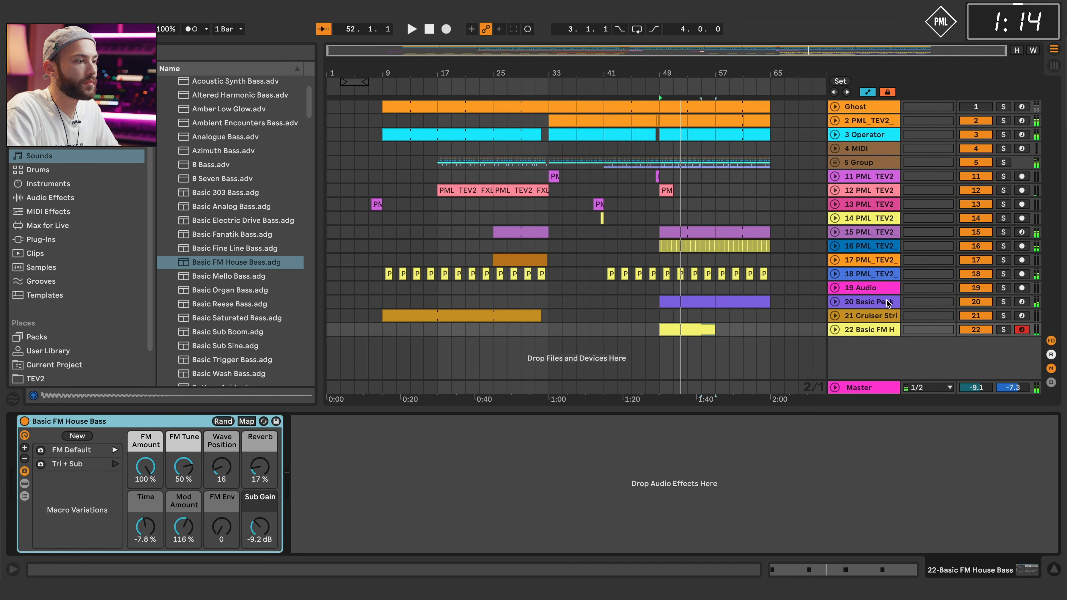
click(887, 302)
click(969, 572)
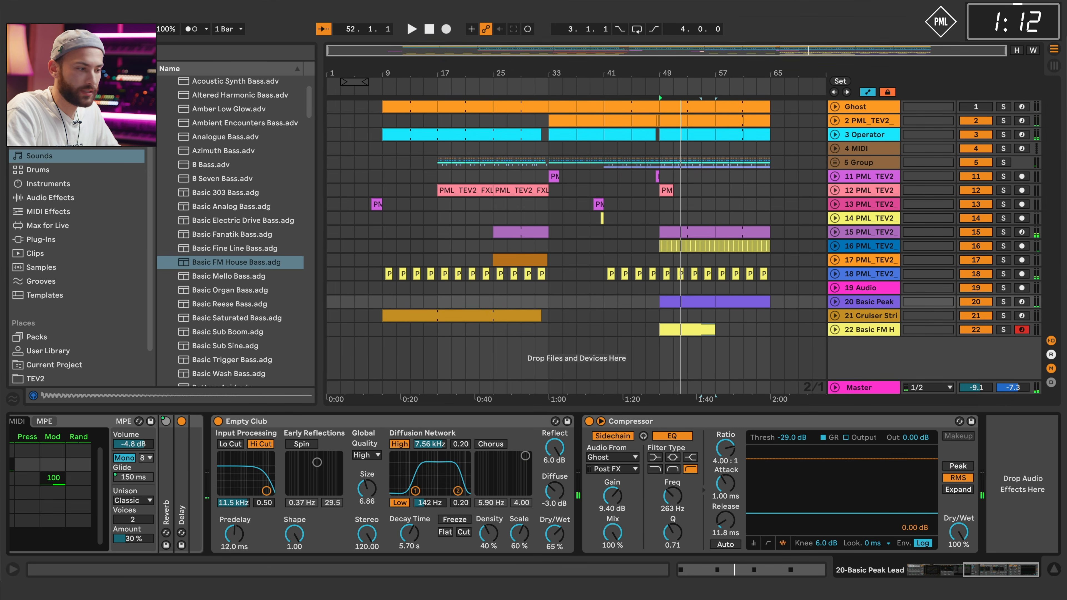
click(647, 423)
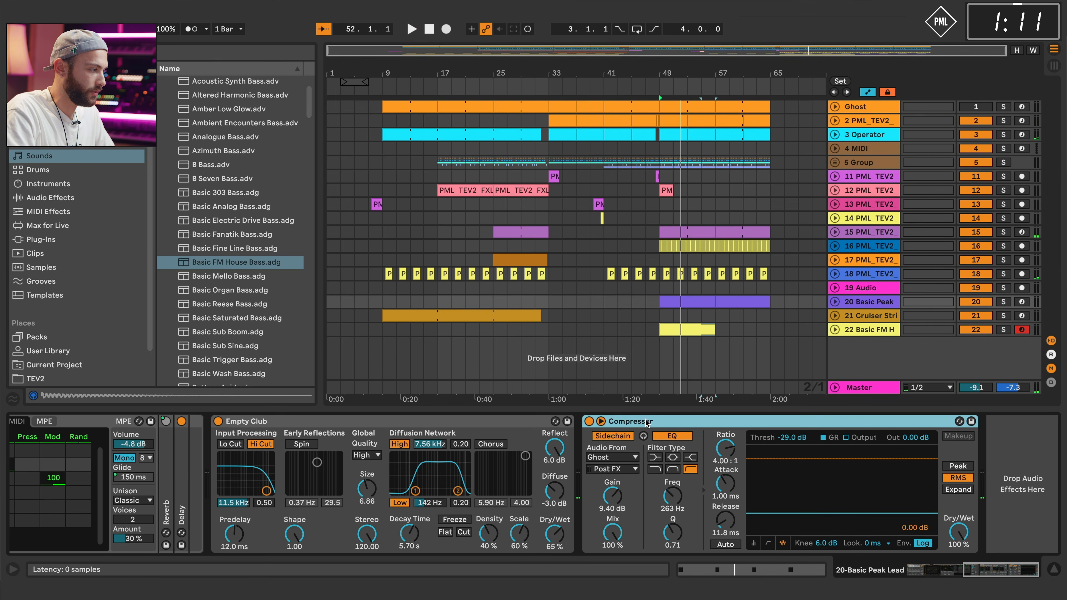
click(525, 422)
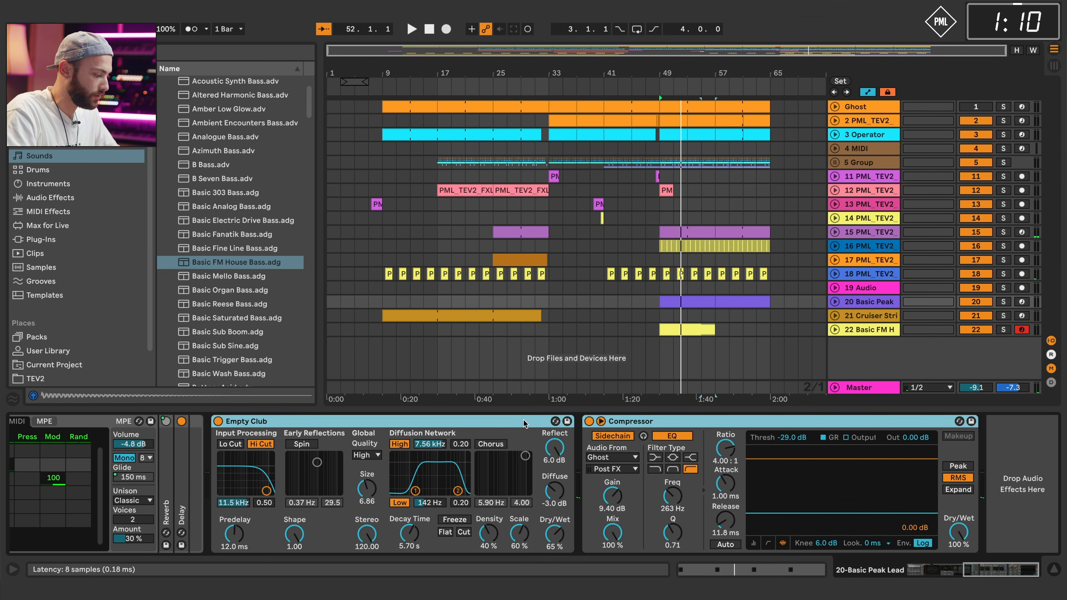
click(854, 329)
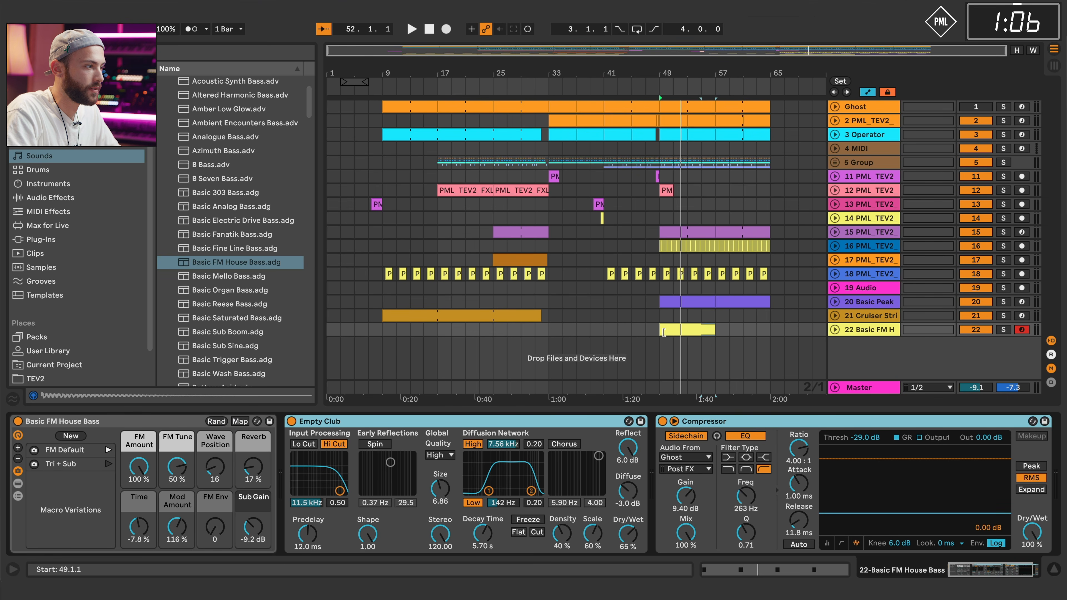
click(661, 332)
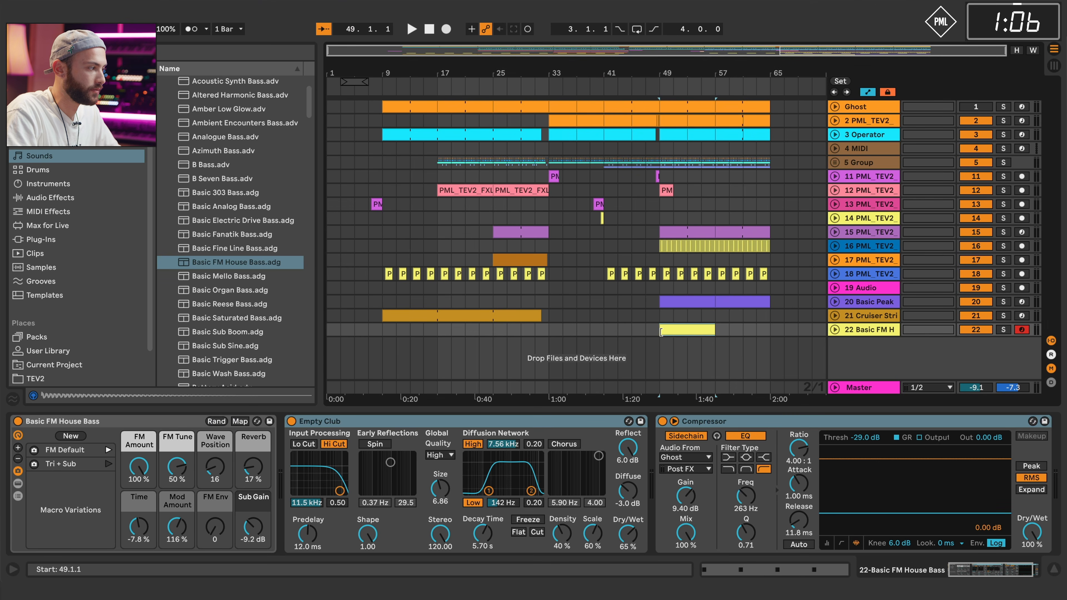
Copy the OTT from percussion track 15 to the bass track and place it between Empty Club and the Compressor.
click(865, 301)
click(849, 233)
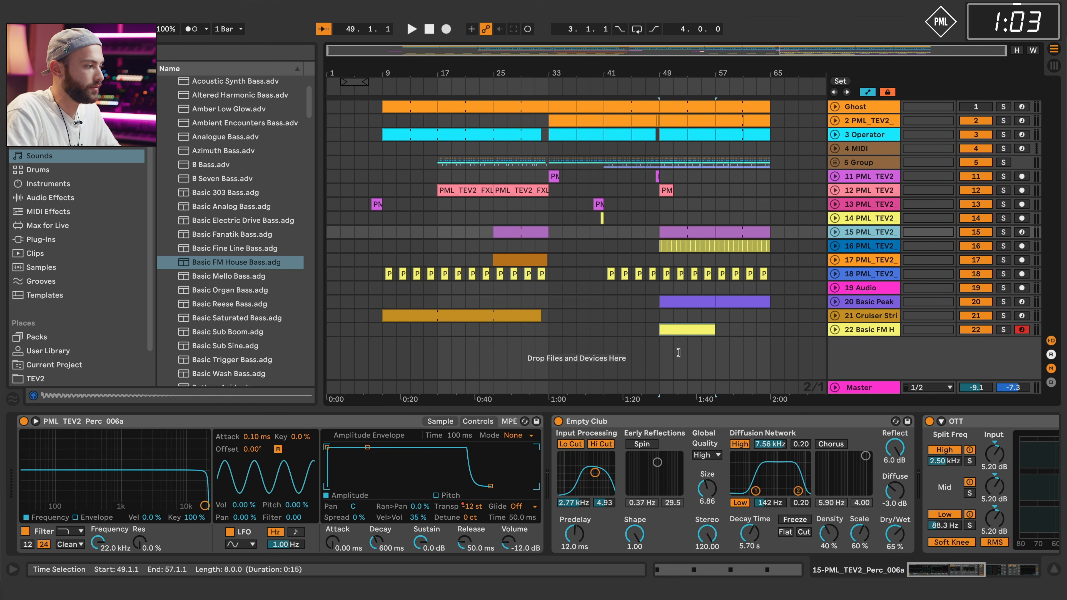
click(1034, 427)
click(892, 332)
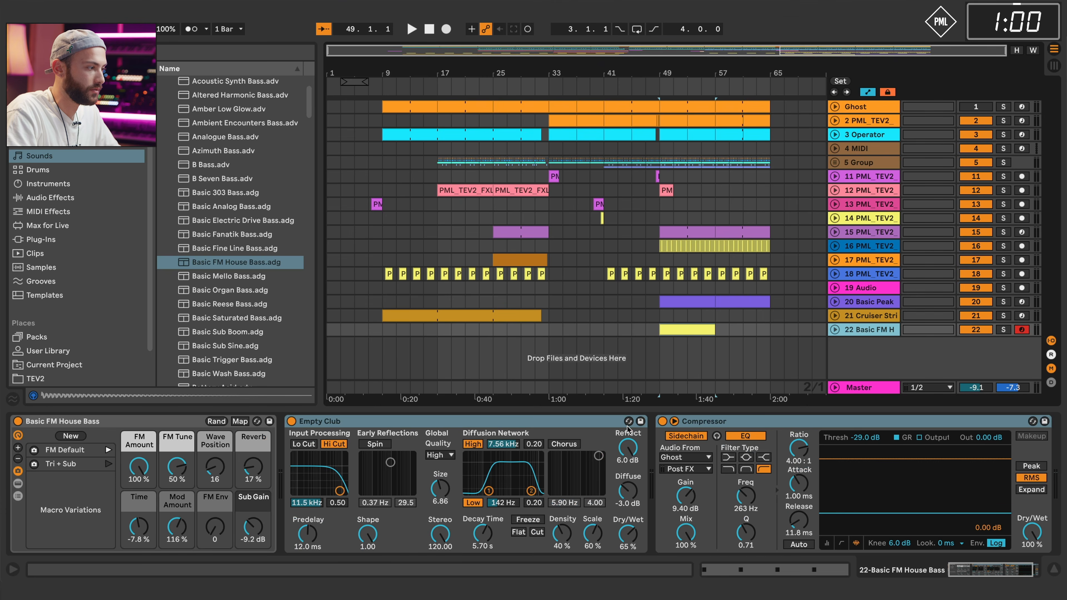
click(600, 427)
key(ctrl+v)
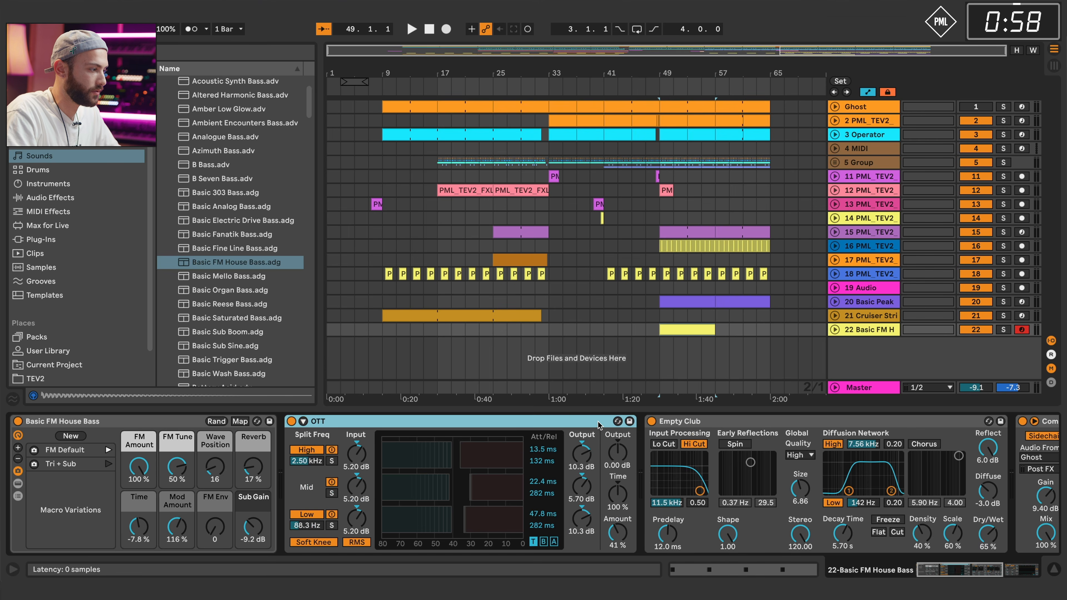
drag(566, 422, 1008, 463)
Play from bar 49, extend the bass clip to bar 65, and set the bass track's volume to -7.2 dB.
key(space)
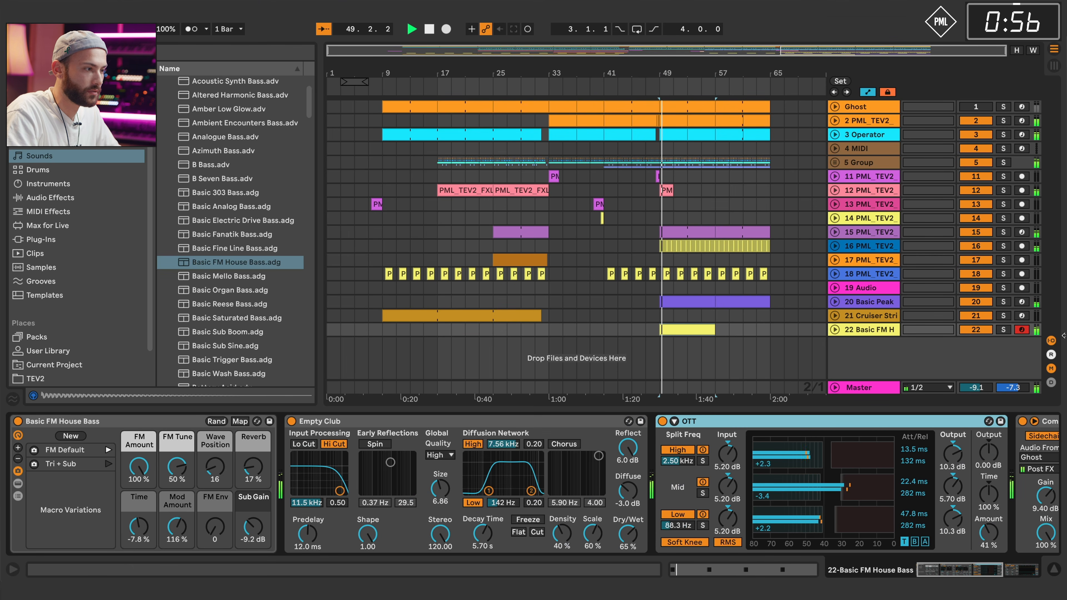
drag(789, 50, 789, 68)
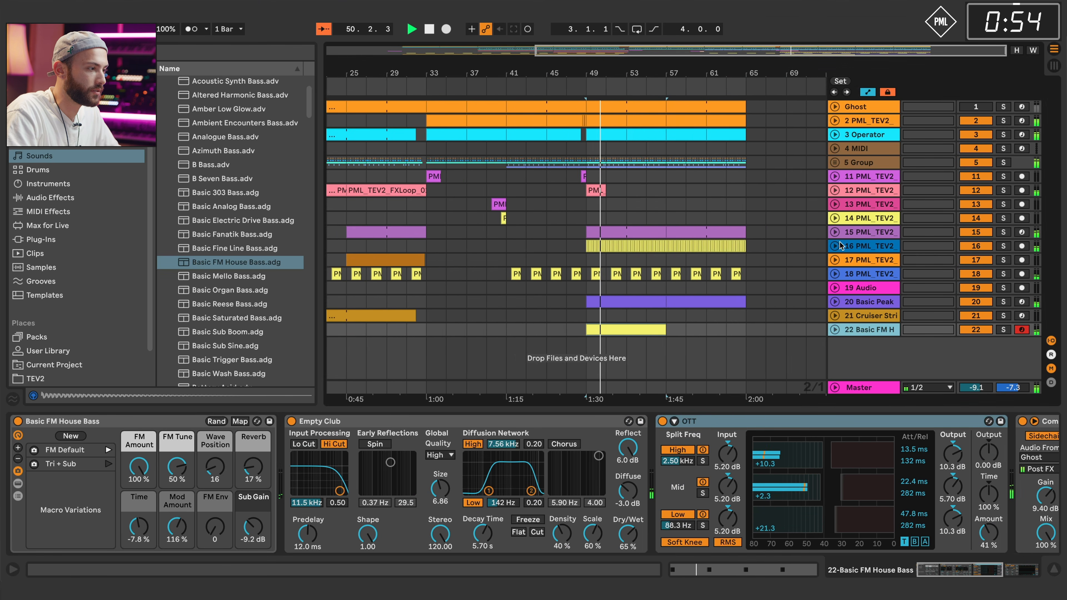
drag(665, 331, 750, 332)
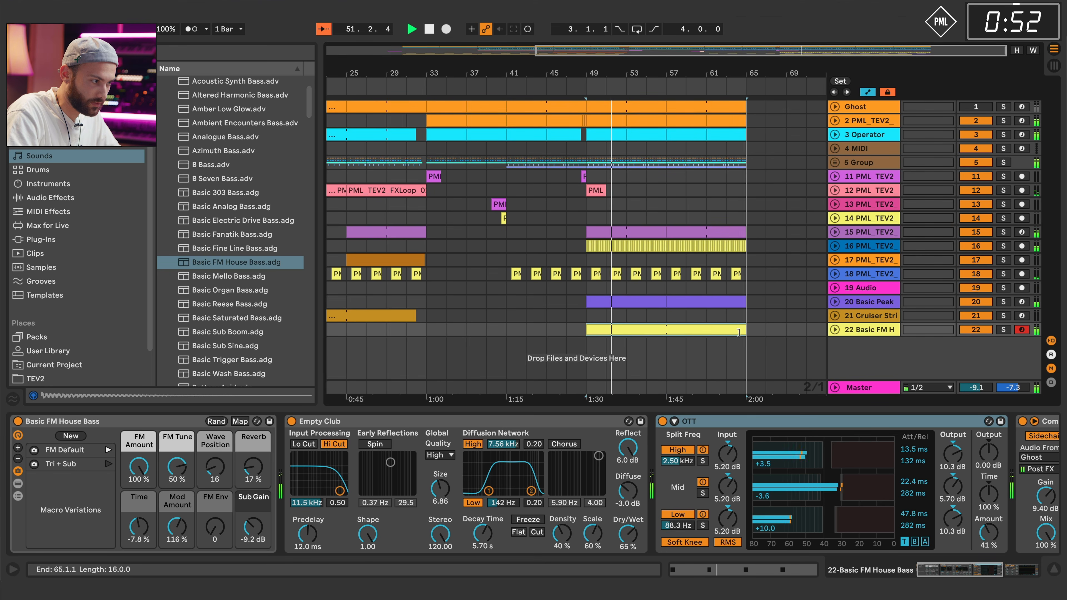
click(835, 330)
drag(983, 345, 984, 365)
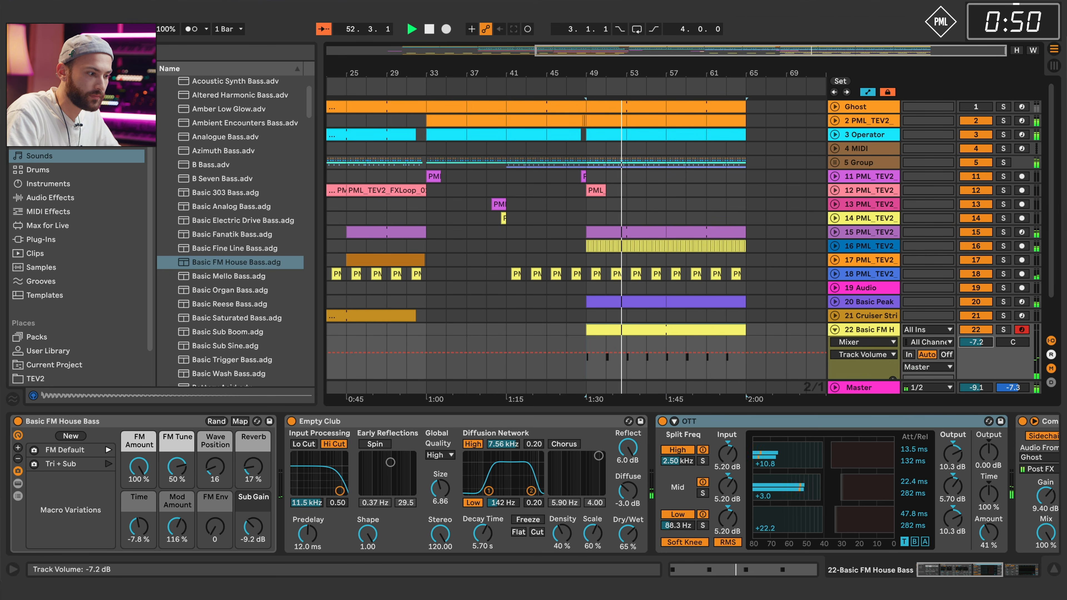
drag(974, 570, 1012, 570)
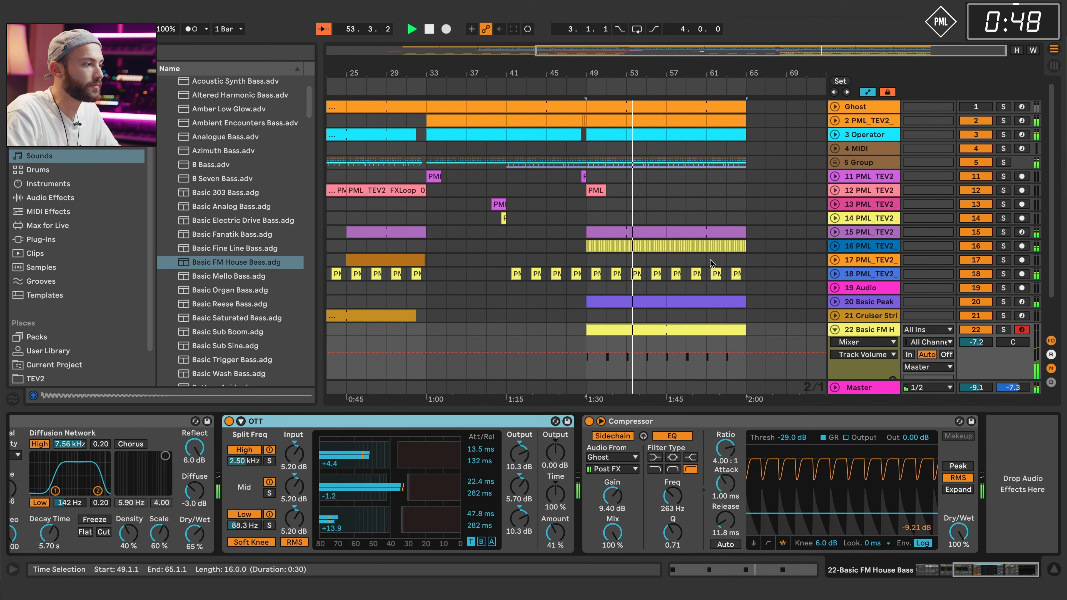
Open the bass clip's notes and add a quarter-note F2 at the start of bar 2 while listening.
scroll(645, 325, down, 3)
double_click(640, 290)
key(space)
key(space)
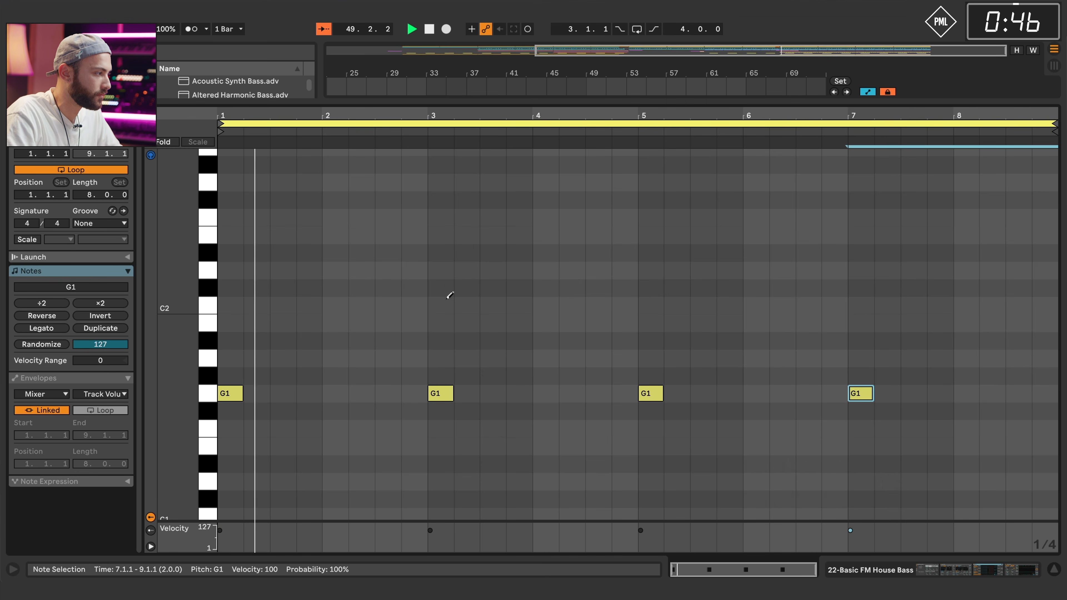
double_click(339, 218)
key(space)
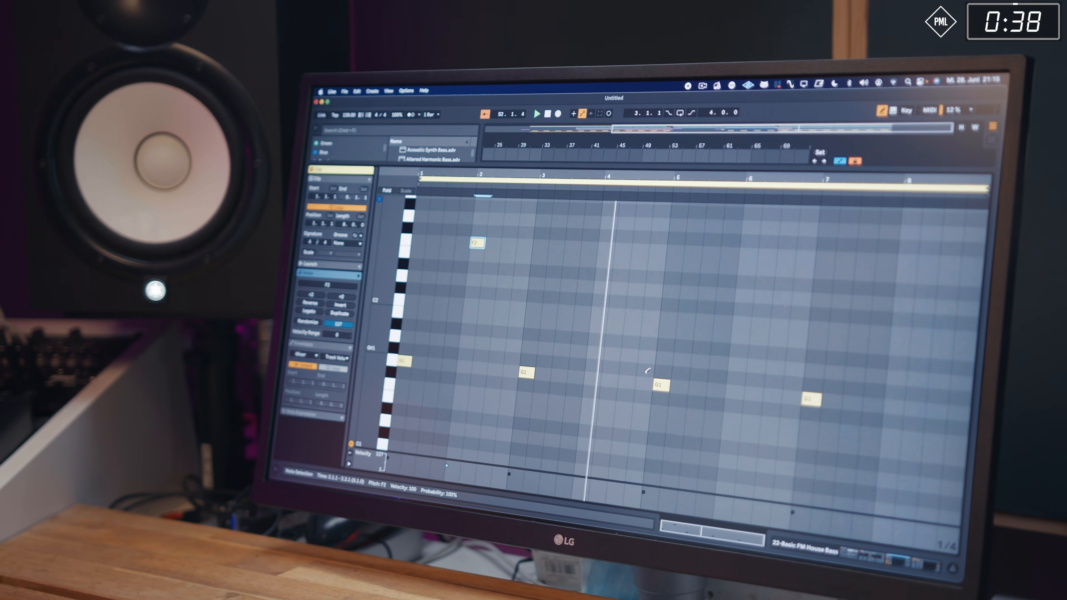
Try an F1 and an A#1 quarter note on beat 3 of bar 4, removing each trial note.
click(628, 401)
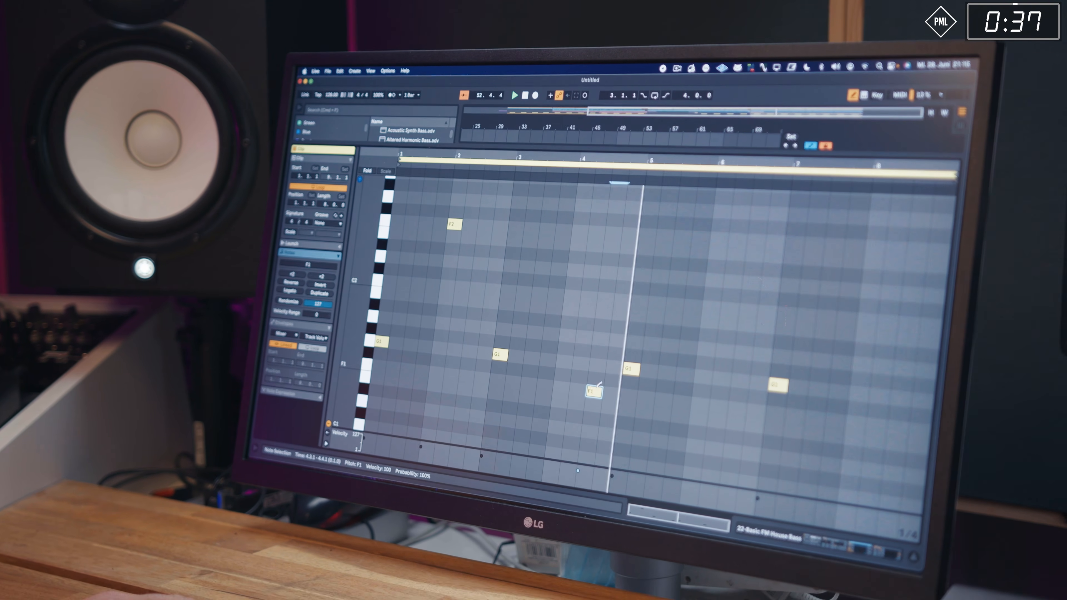
click(600, 399)
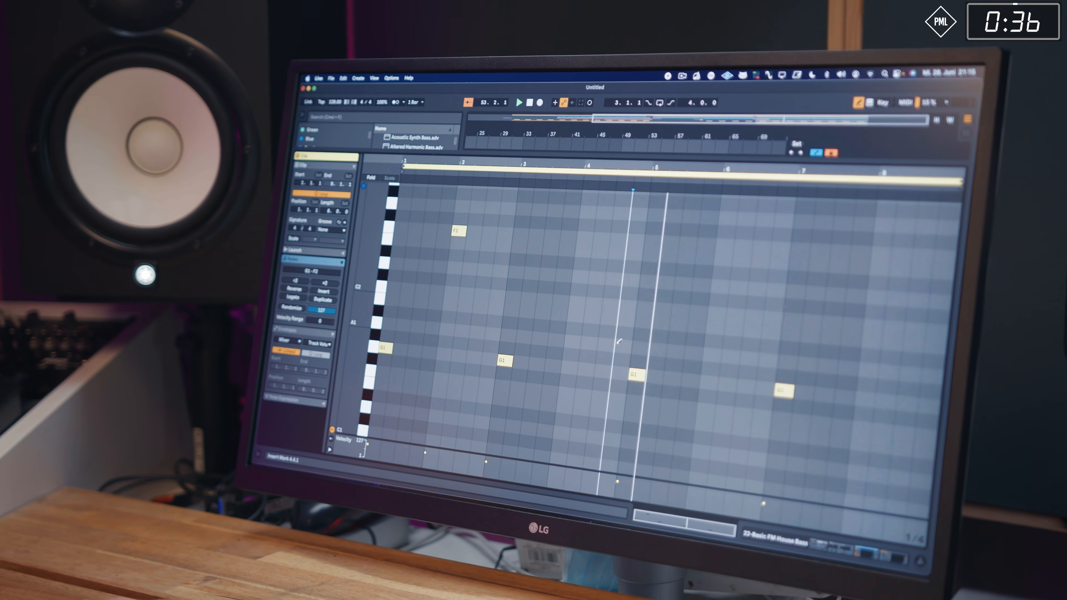
click(623, 329)
click(623, 328)
click(597, 321)
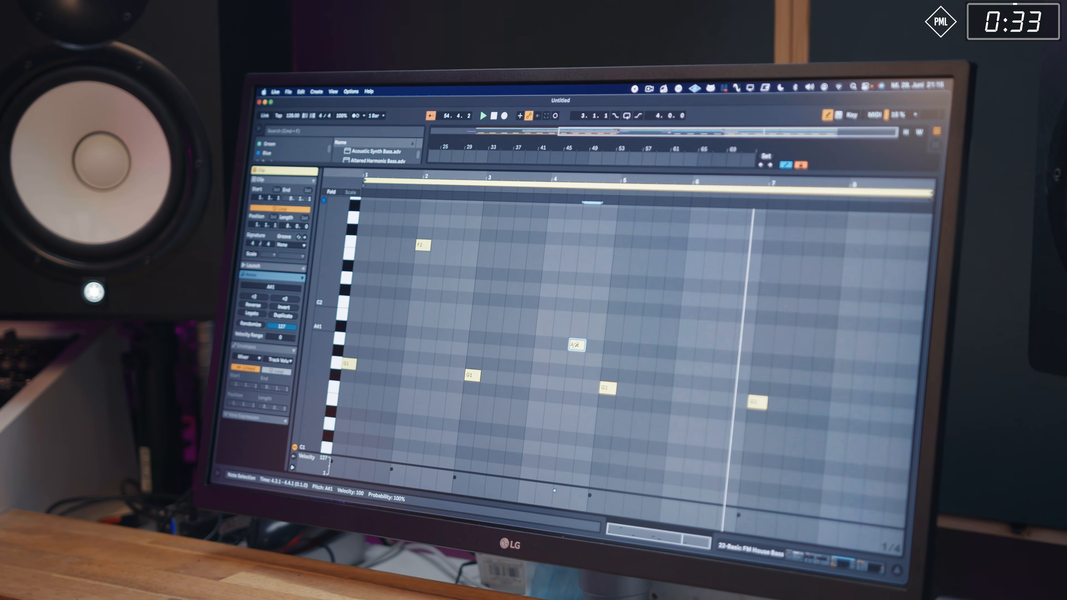
click(577, 344)
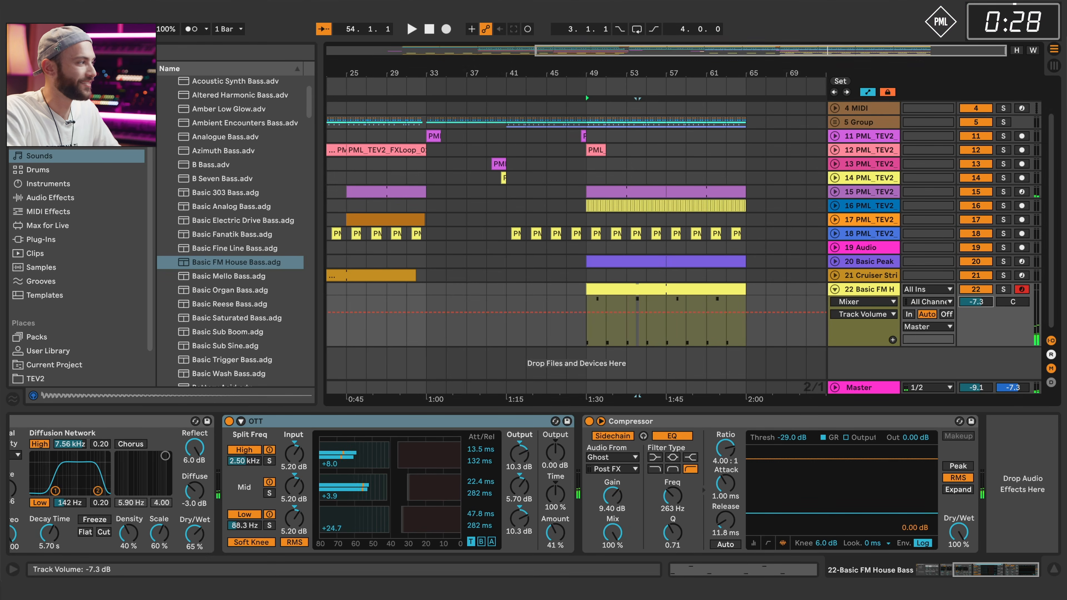
Set the bass track's volume to -9.1 dB and add a default EQ Eight after its Compressor.
click(42, 210)
click(50, 198)
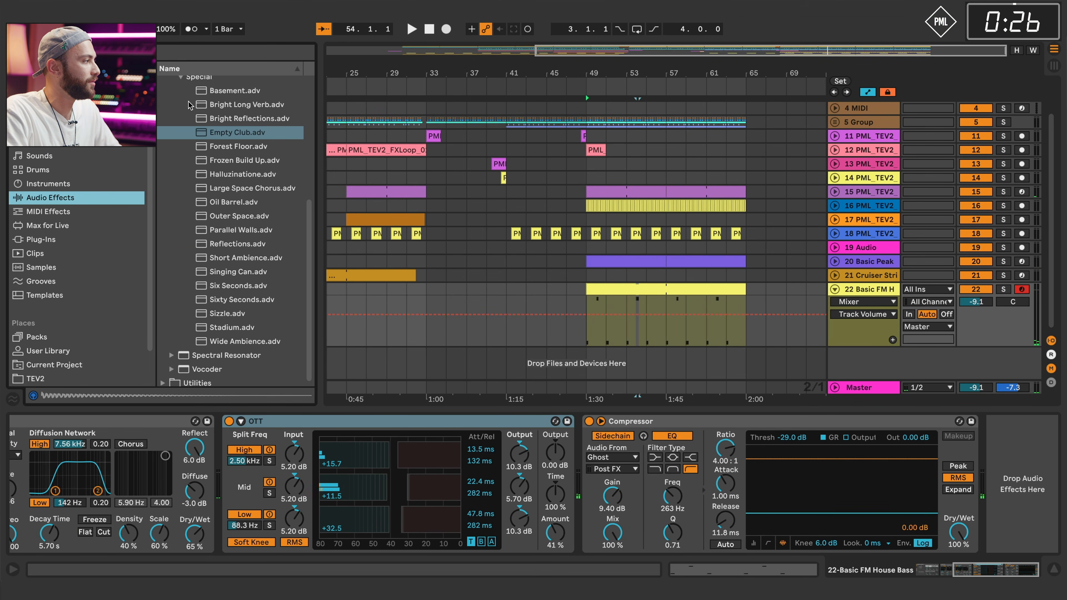
scroll(188, 108, up, 5)
click(177, 123)
drag(197, 165, 1003, 462)
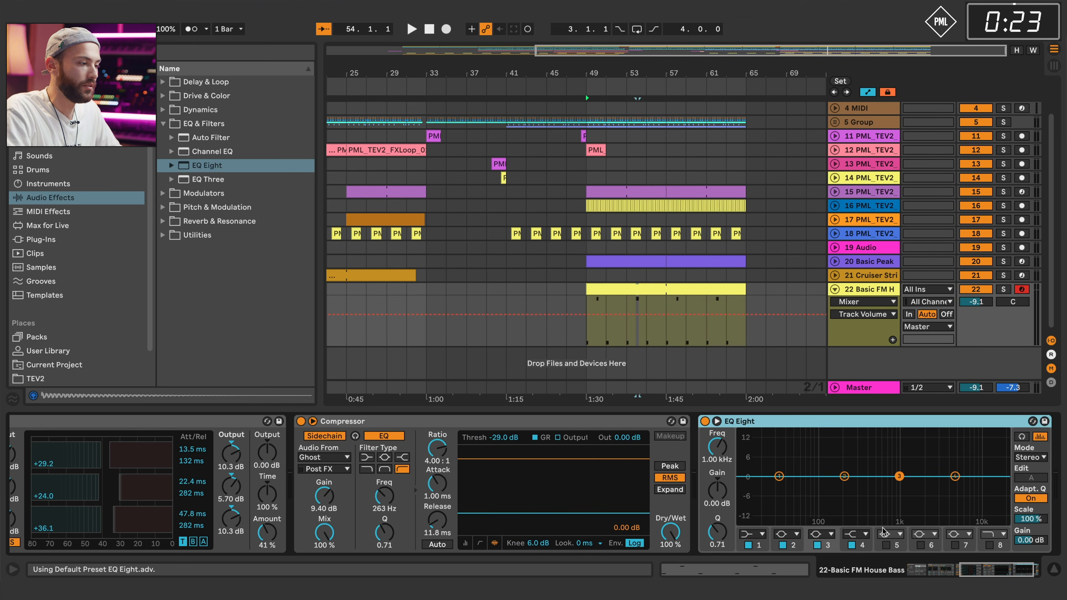
Make EQ Eight's first band a low cut at 159 Hz and audition the arrangement from around bar 33.
click(759, 534)
click(760, 462)
drag(717, 447, 716, 435)
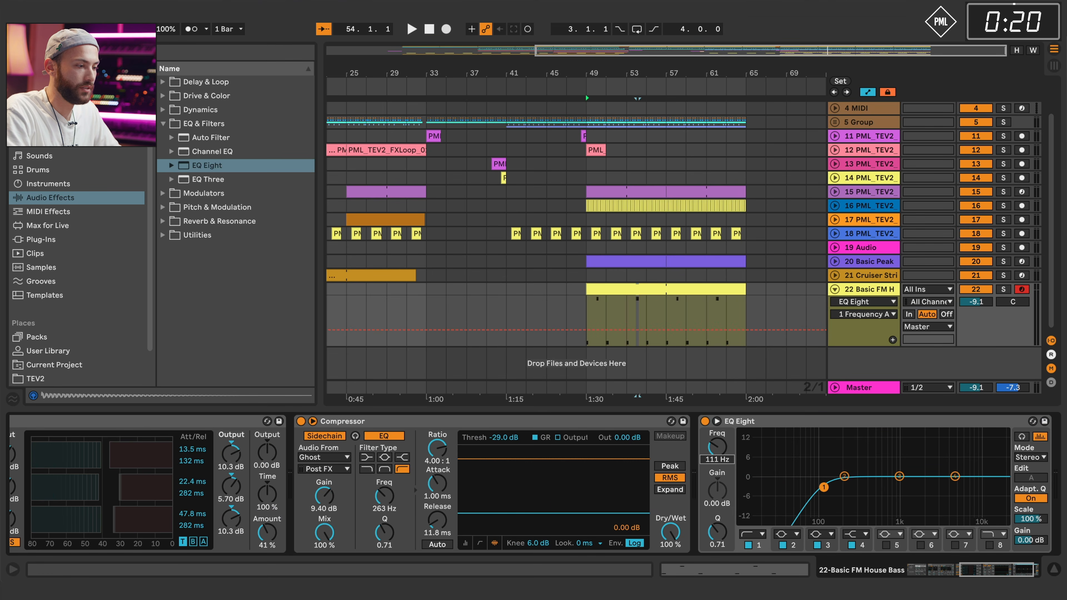
drag(397, 69, 557, 74)
click(600, 92)
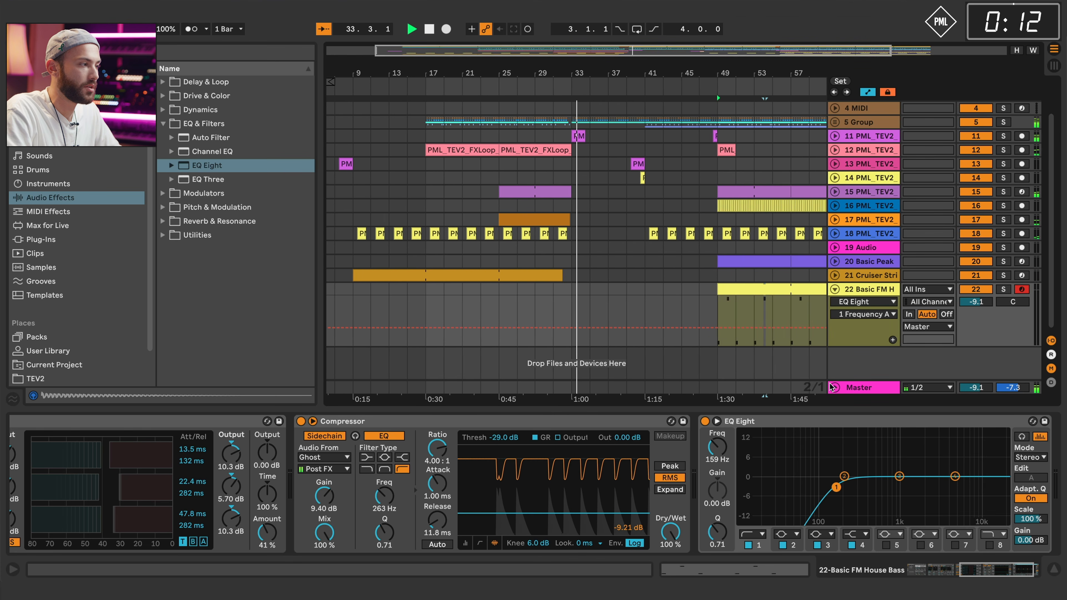
Show the Transpose automation of percussion track 15 and select its bar 49 to 65 section for inspection.
click(843, 193)
click(836, 192)
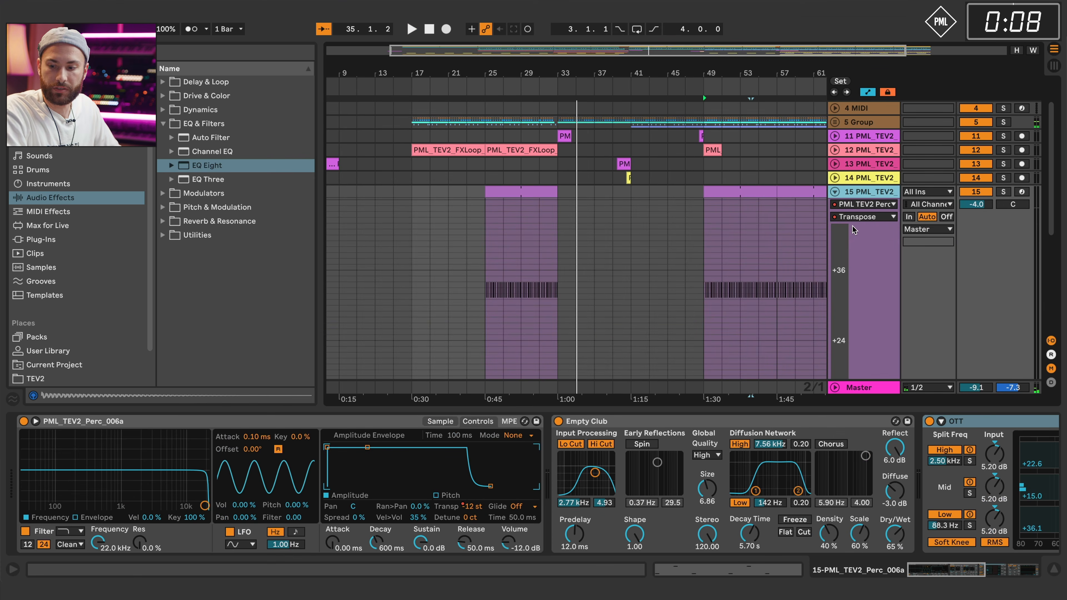
scroll(786, 217, down, 4)
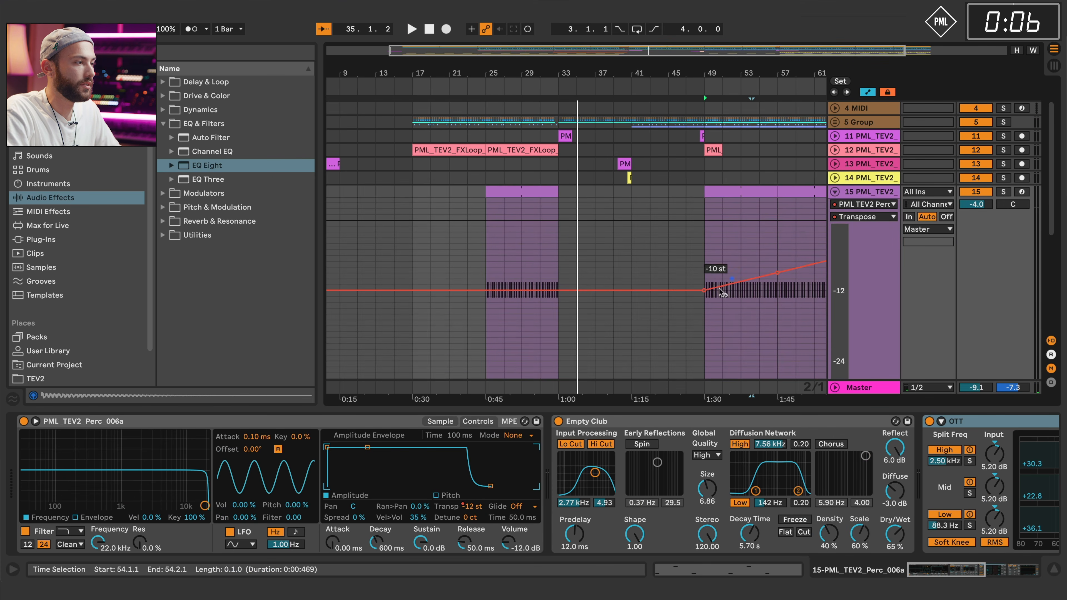
drag(708, 269, 642, 334)
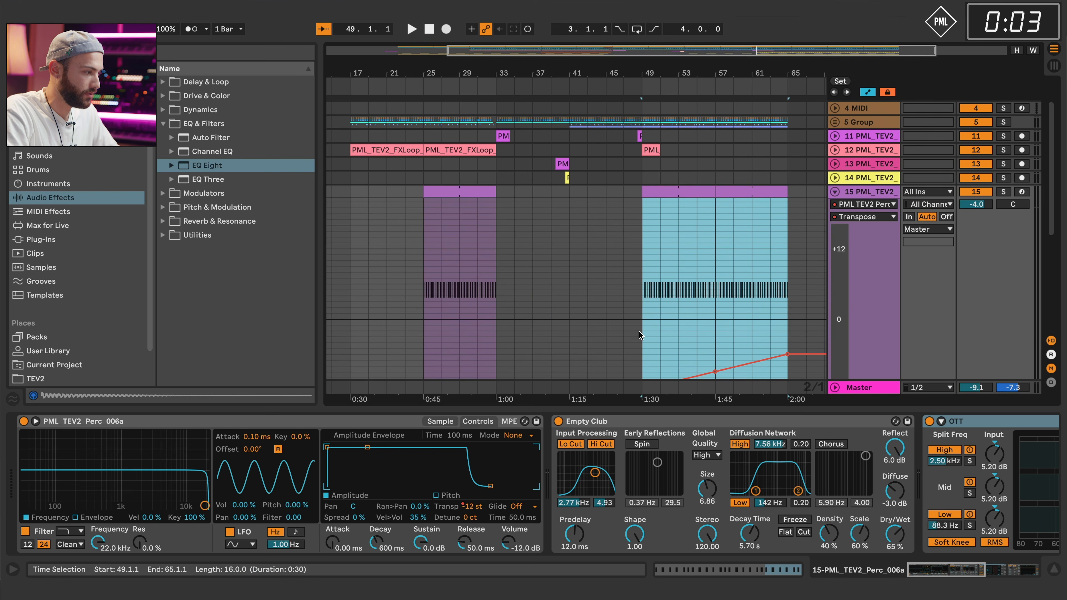
click(433, 336)
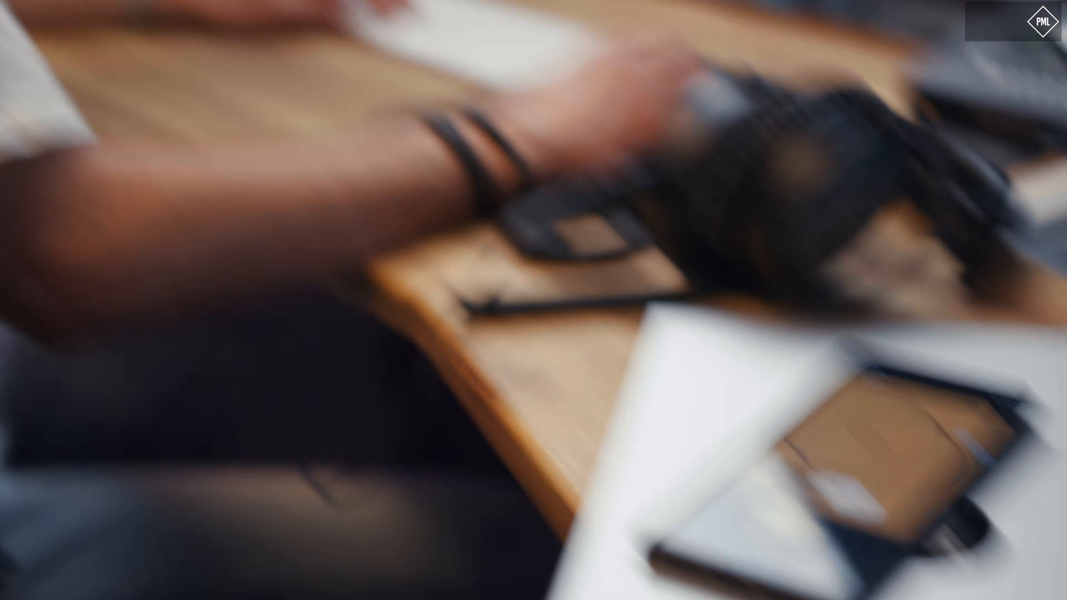